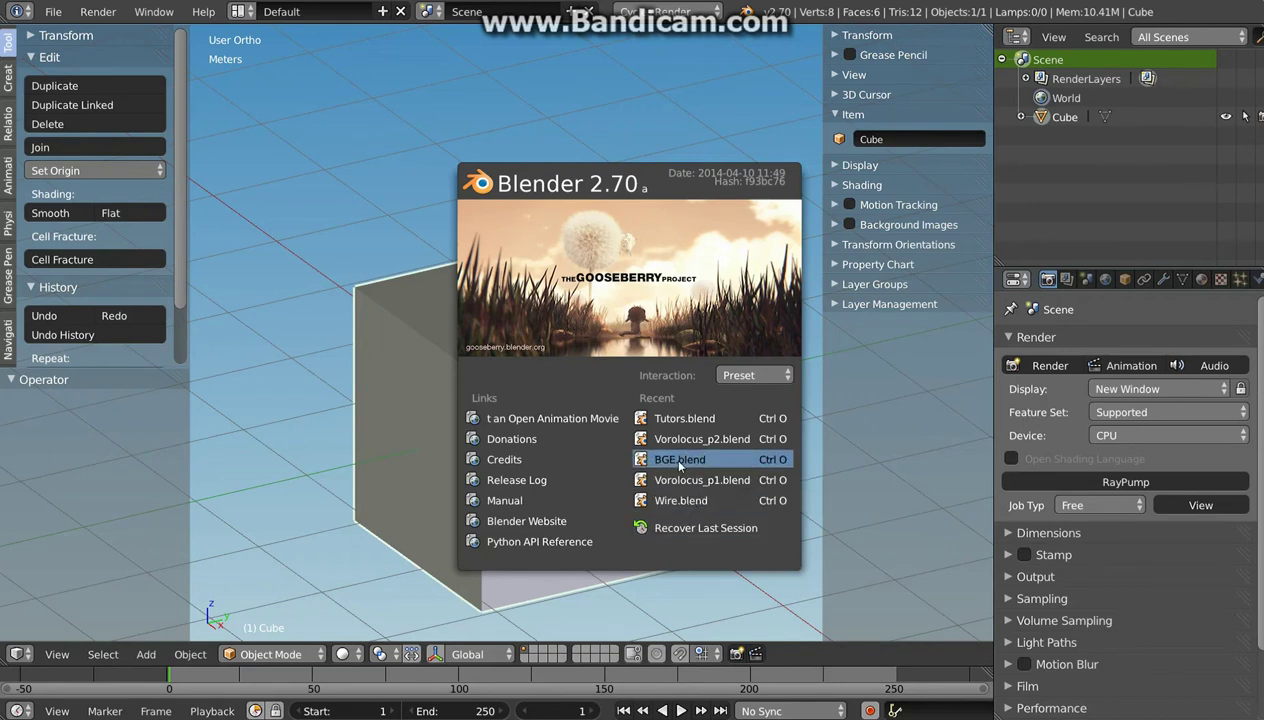
# Step: Open BGE.blend from the splash Recent list and switch to the Demo09_PortTest scene
pyautogui.click(679, 462)
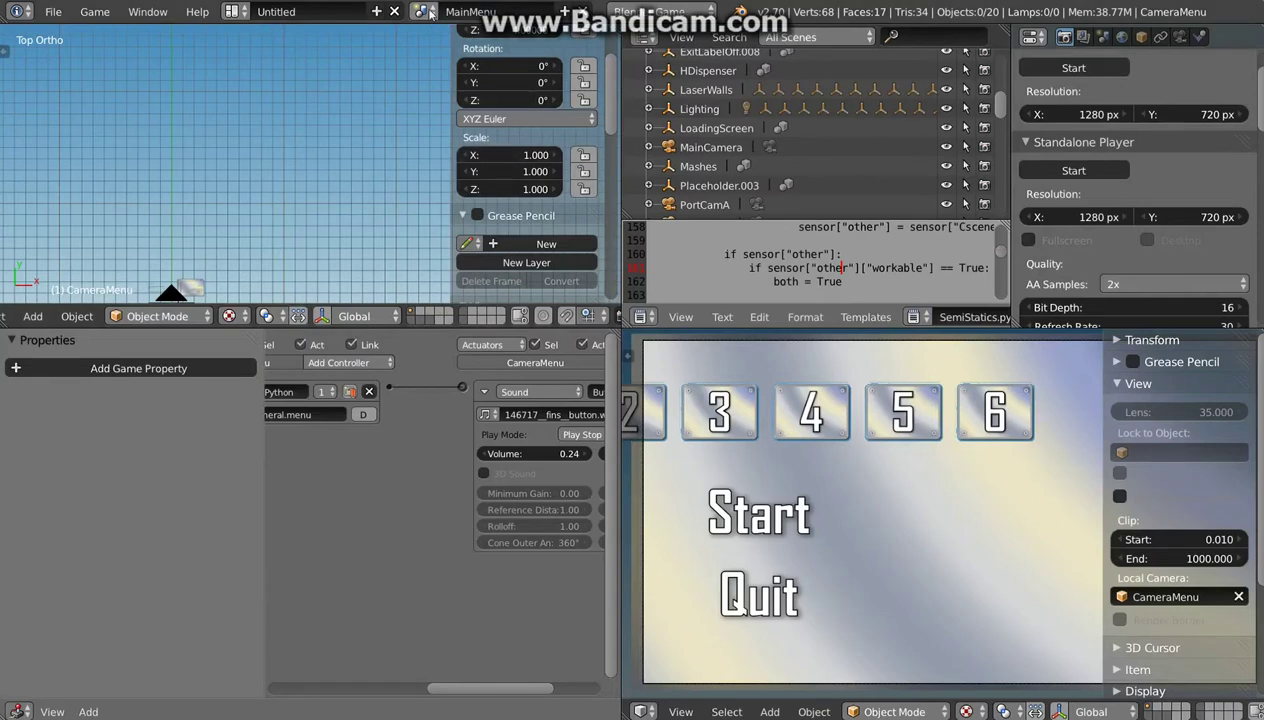
pyautogui.click(430, 12)
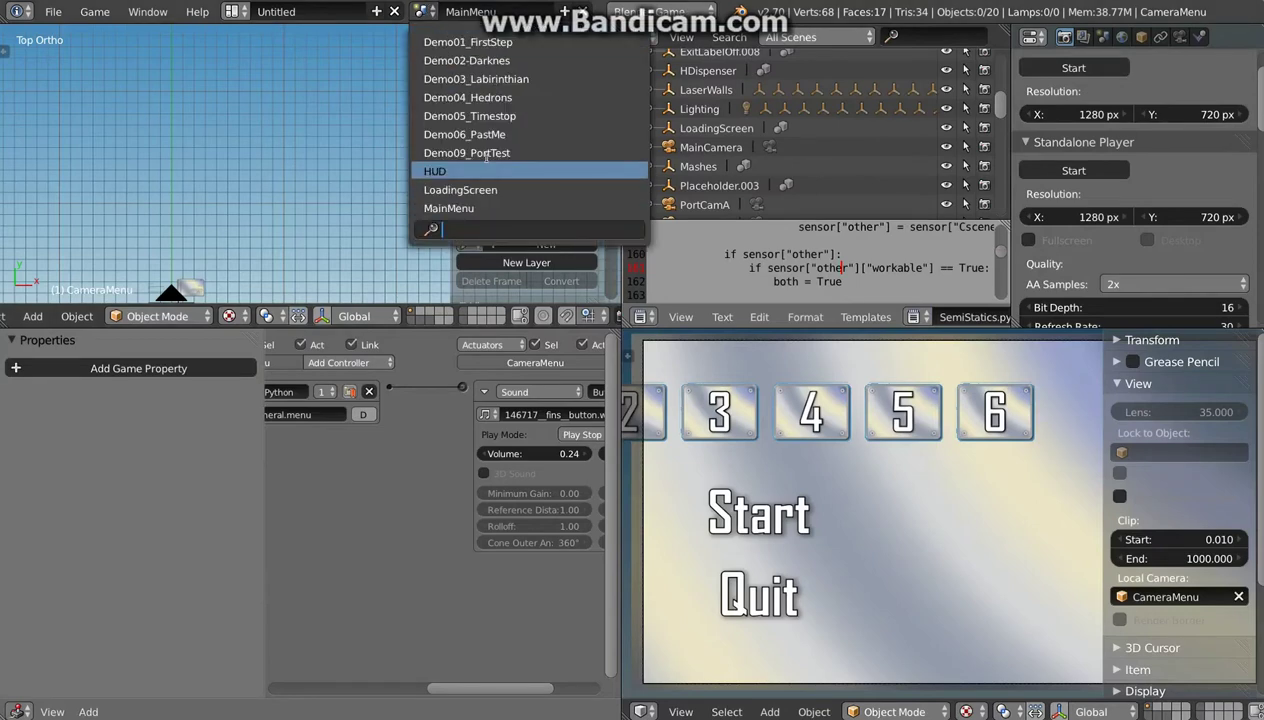
pyautogui.click(488, 158)
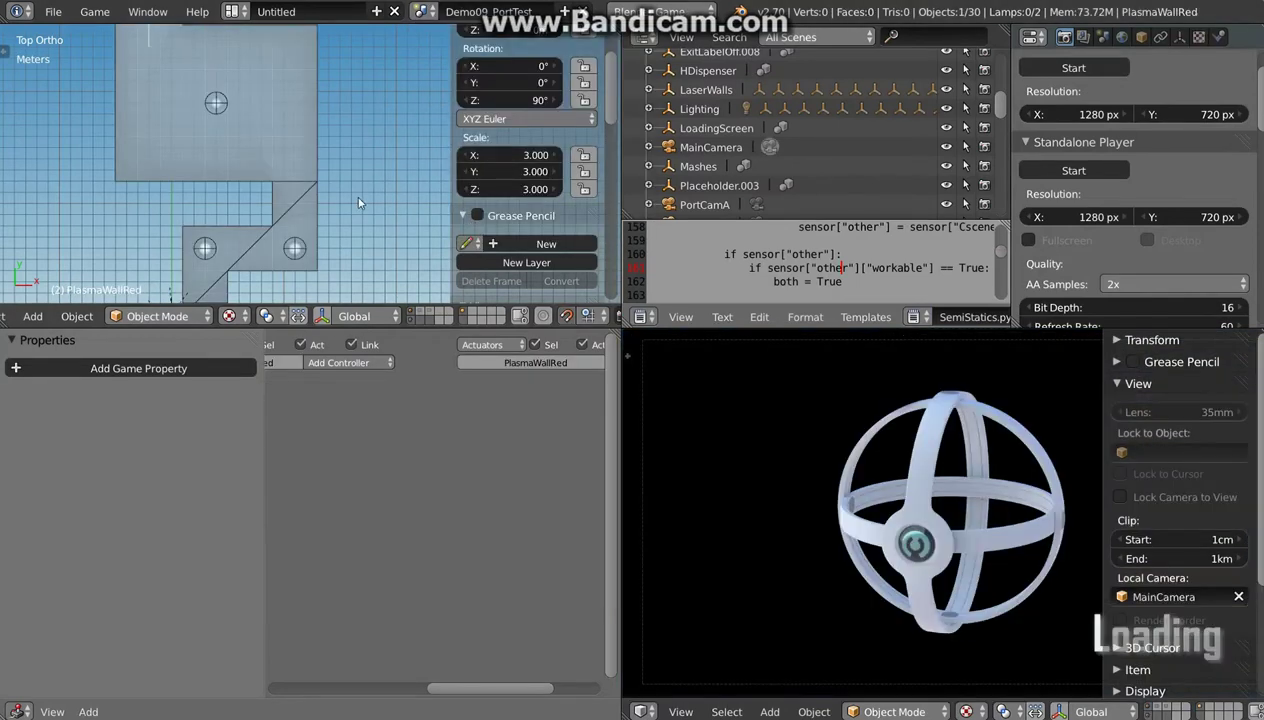
# Step: Orbit and zoom the 3D view to look over the Demo09_PortTest level
pyautogui.moveTo(238, 211)
pyautogui.mouseDown(button='middle')
pyautogui.moveTo(266, 266)
pyautogui.moveTo(249, 153)
pyautogui.mouseUp(button='middle')
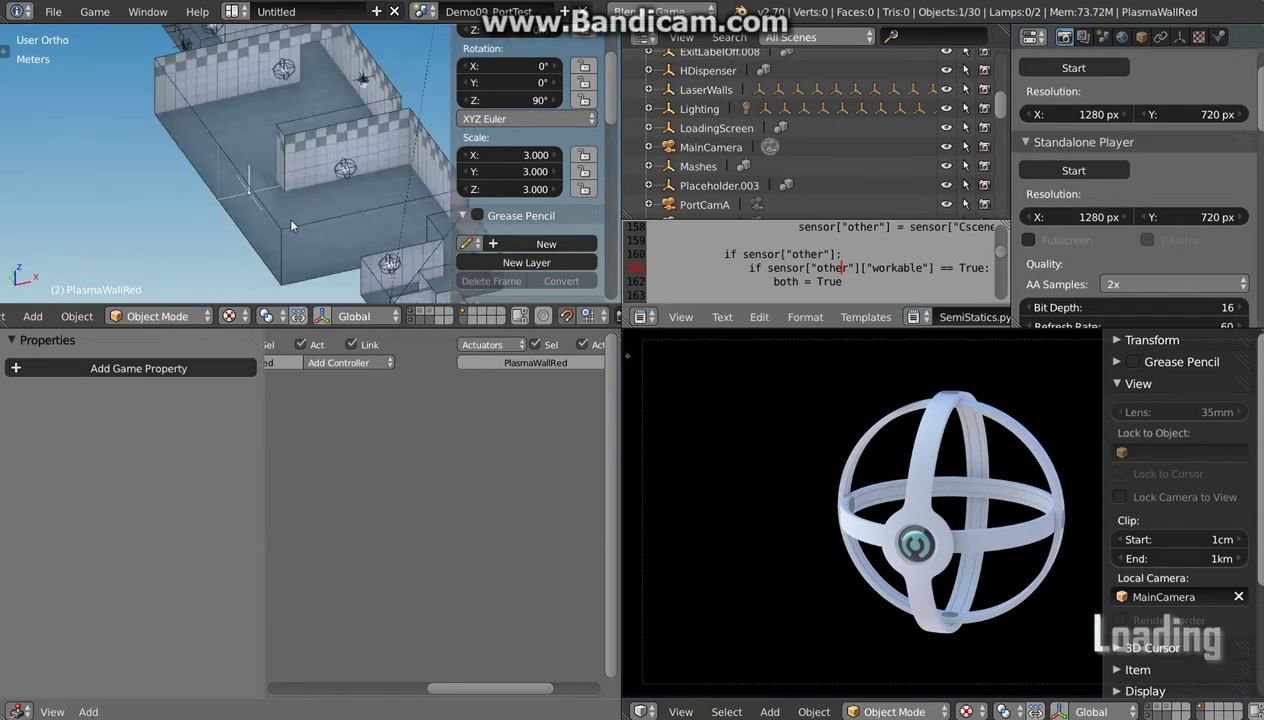
pyautogui.scroll(6, 252, 154)
pyautogui.scroll(3, 262, 180)
pyautogui.scroll(-1, 280, 200)
pyautogui.scroll(-2, 288, 192)
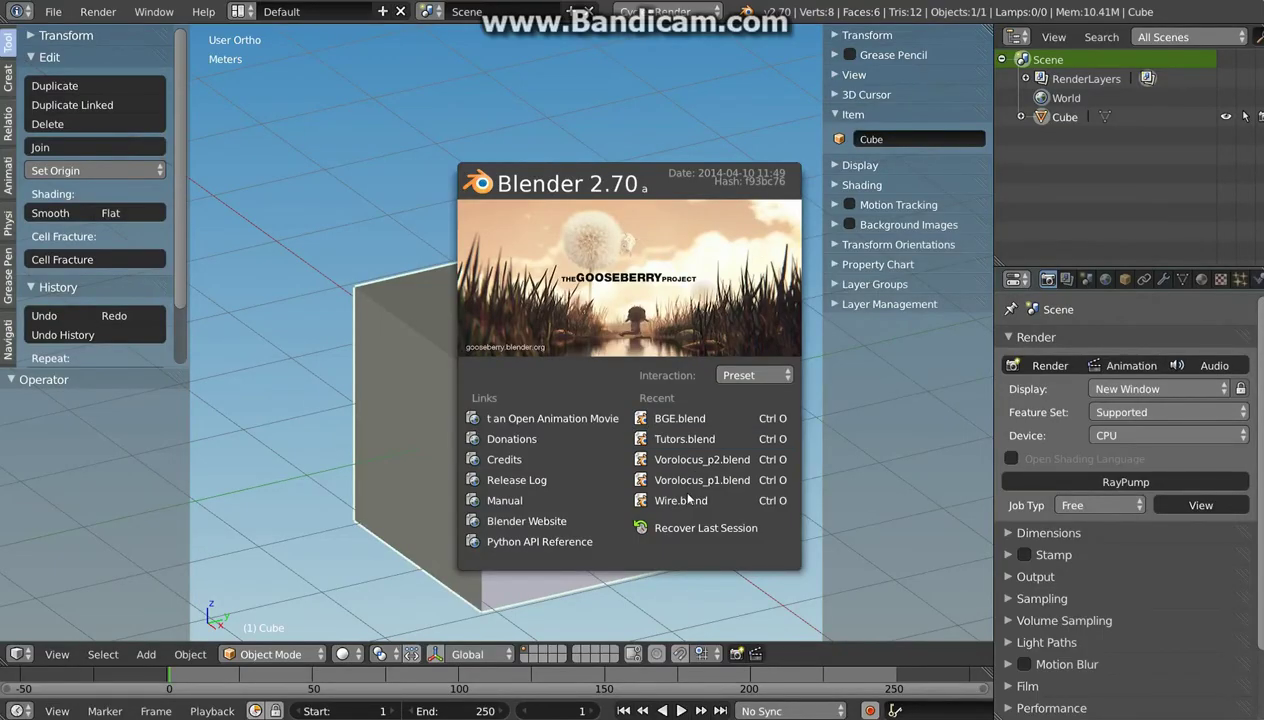
# Step: Open the recent portal file and frame the selected PortSensA sensor sphere
pyautogui.click(684, 500)
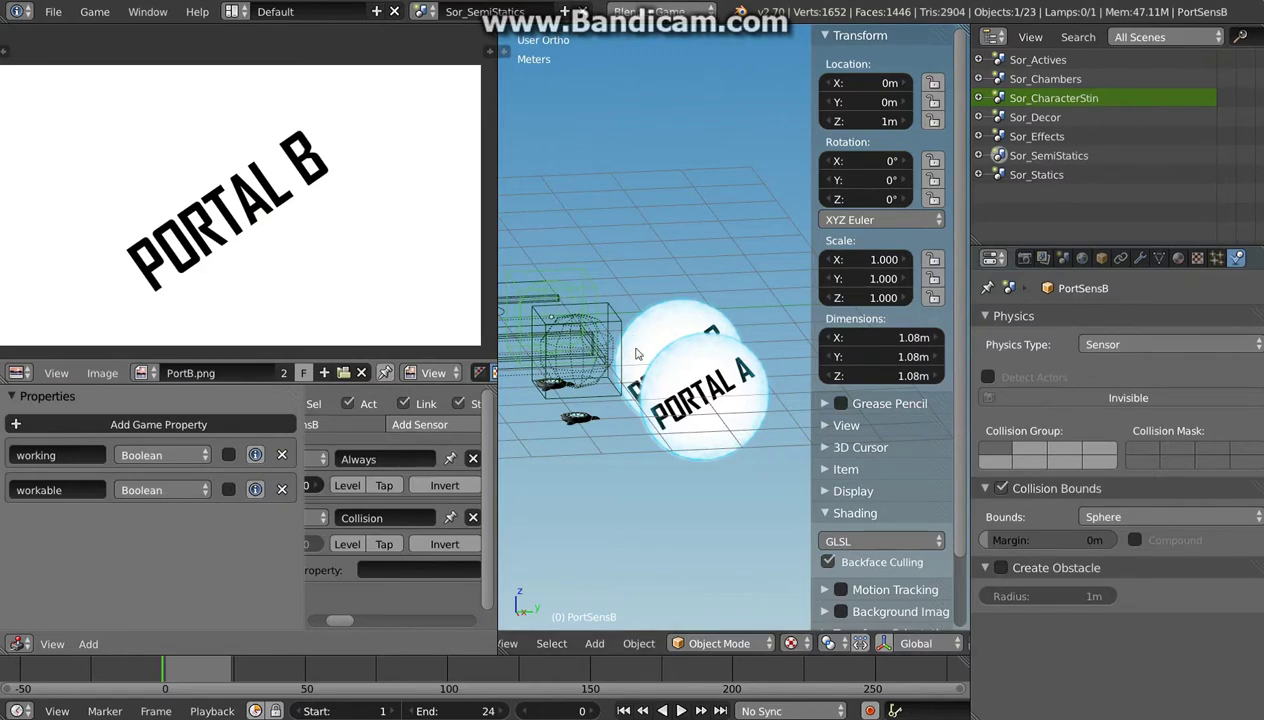
pyautogui.scroll(2, 660, 370)
pyautogui.scroll(1, 661, 355)
pyautogui.scroll(1, 662, 340)
pyautogui.rightClick(663, 301)
pyautogui.press('KP_Decimal')
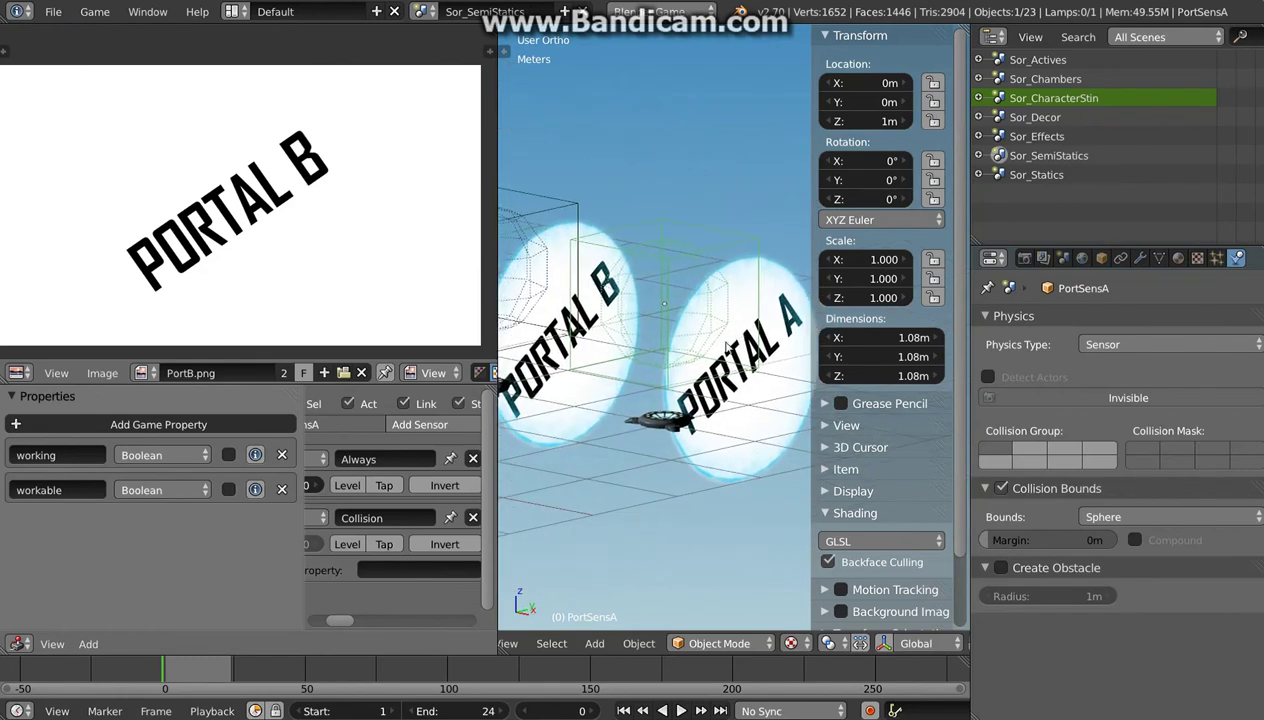
pyautogui.scroll(-3, 700, 375)
pyautogui.scroll(-3, 568, 418)
pyautogui.keyDown('shift'); pyautogui.moveTo(525, 400); pyautogui.dragTo(621, 372, button='middle'); pyautogui.keyUp('shift')
pyautogui.scroll(5, 537, 322)
pyautogui.scroll(-2, 600, 300)
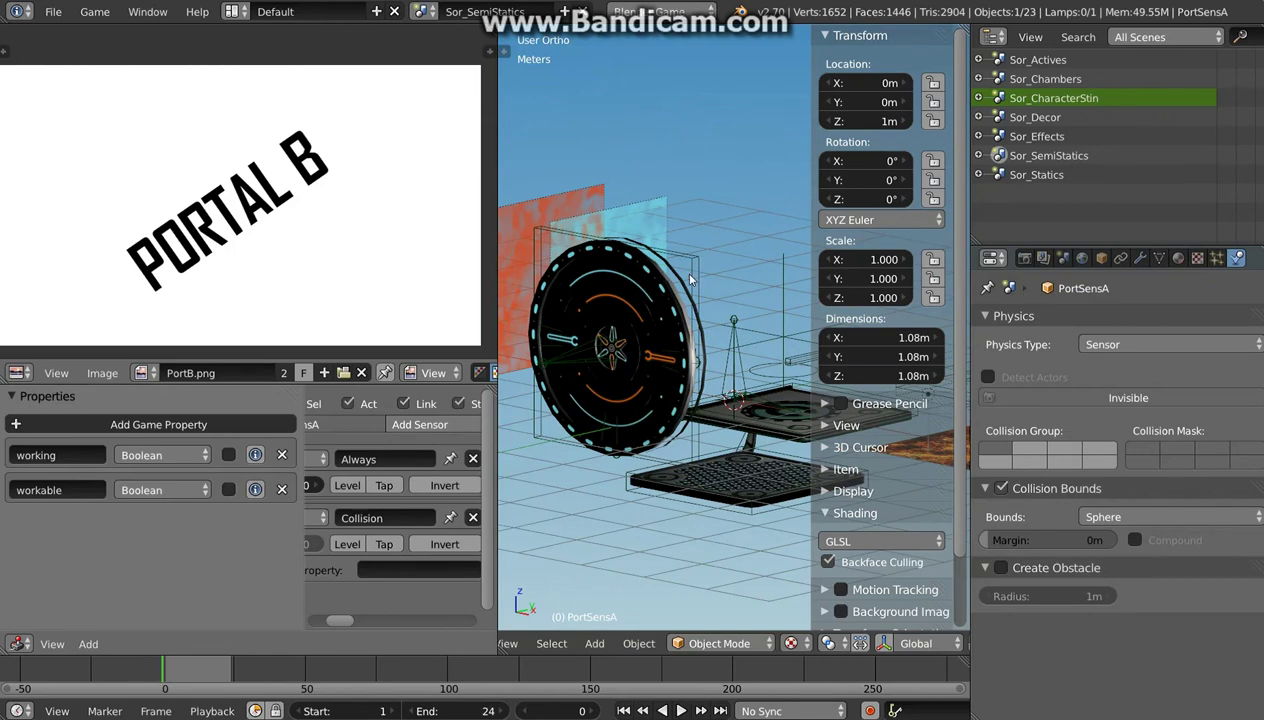
# Step: Inspect DoorBound, Door and DoorArma in turn, cancelling each trial move
pyautogui.rightClick(684, 274)
pyautogui.press('g')
pyautogui.press('Escape')
pyautogui.rightClick(660, 303)
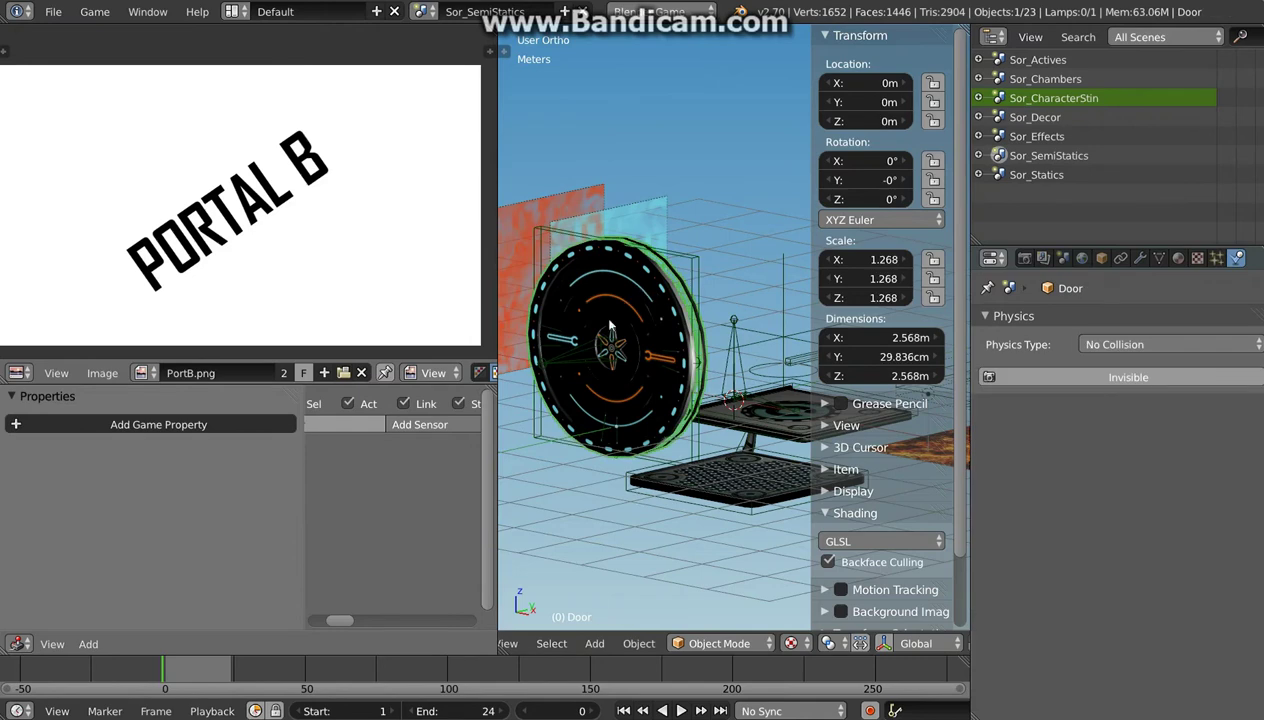
pyautogui.press('g')
pyautogui.press('Escape')
pyautogui.rightClick(578, 362)
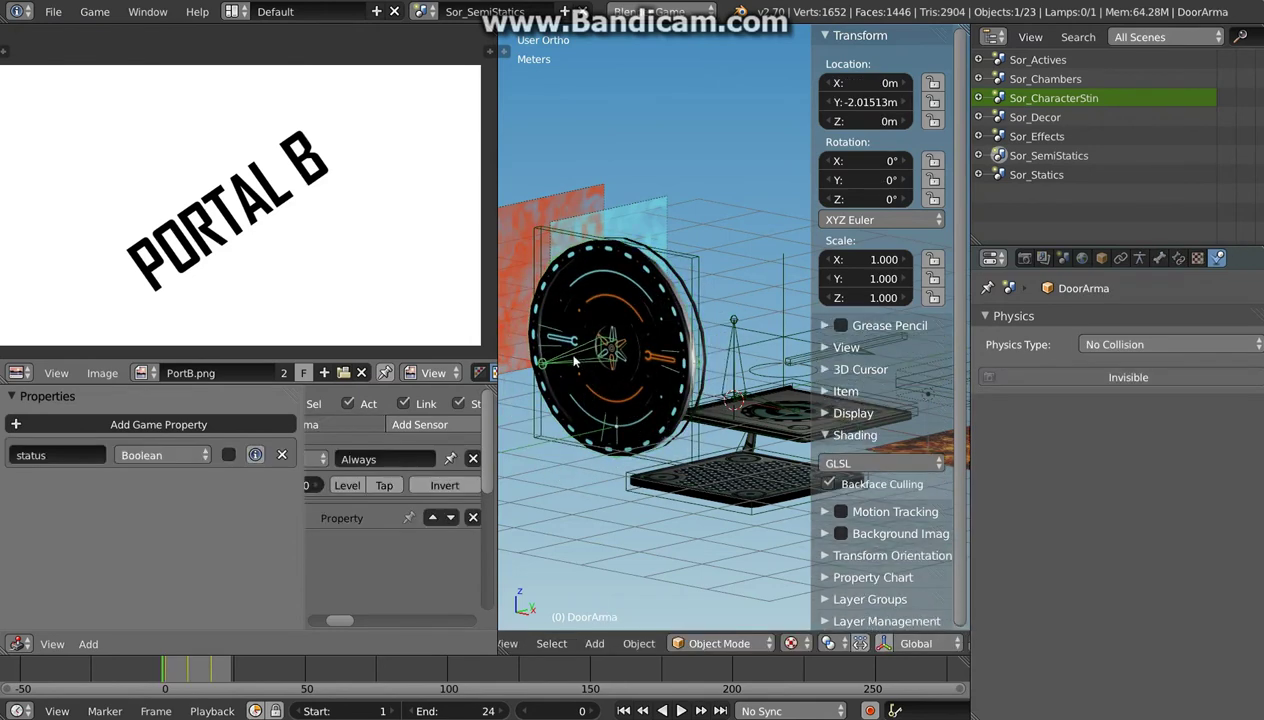
pyautogui.press('g')
pyautogui.press('Escape')
# Step: Check DoorArma's Door group in the Object tab, then switch to the test-level window
pyautogui.moveTo(641, 344); pyautogui.dragTo(652, 350, button='middle')
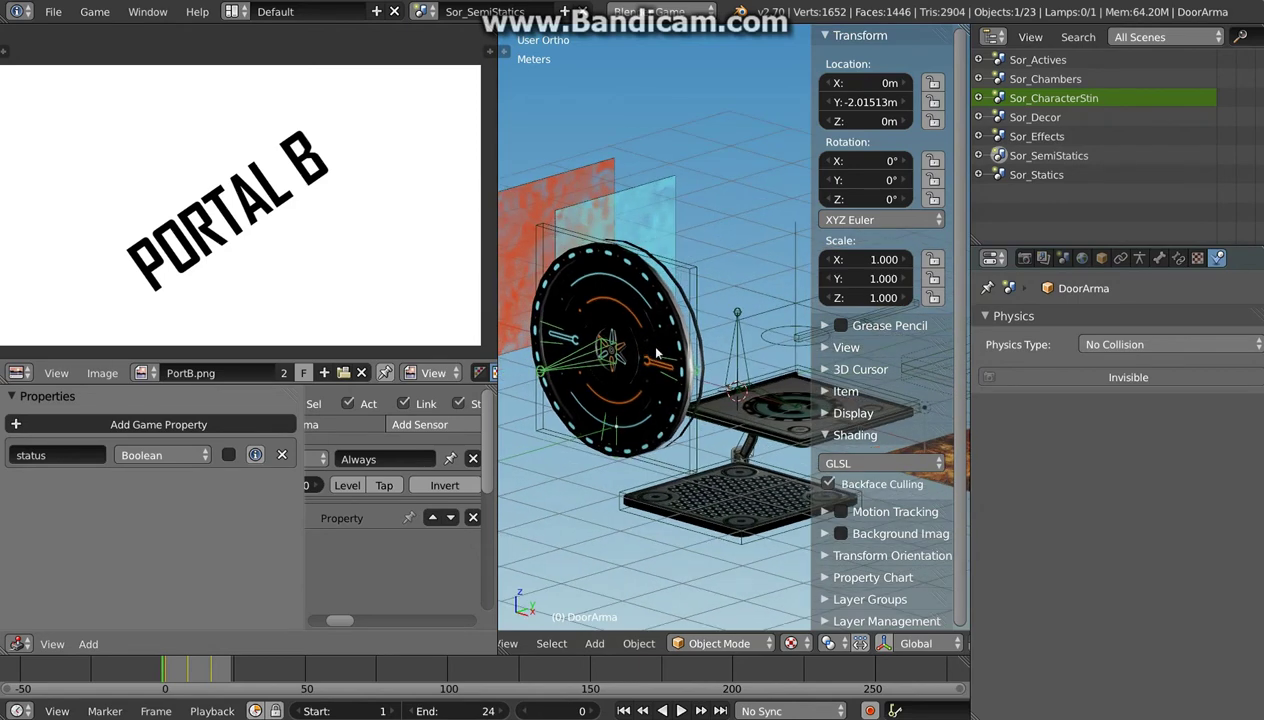
pyautogui.click(1101, 258)
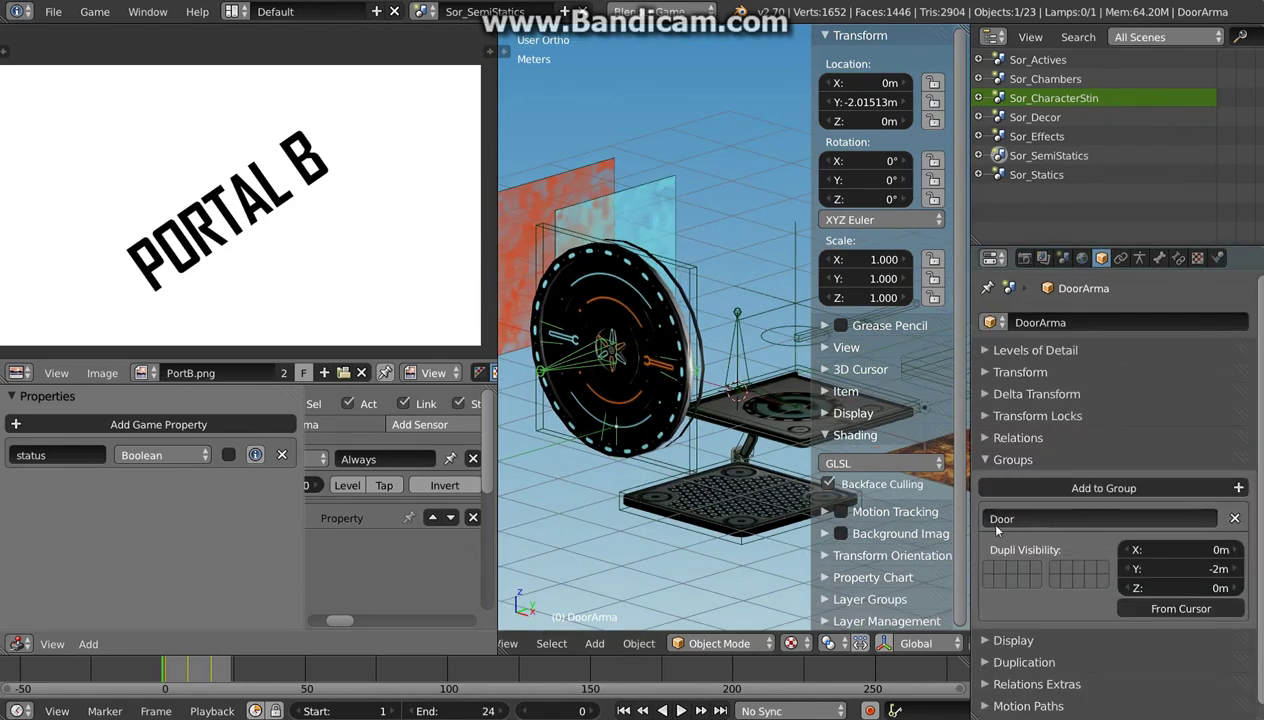
pyautogui.moveTo(626, 330); pyautogui.dragTo(608, 336, button='middle')
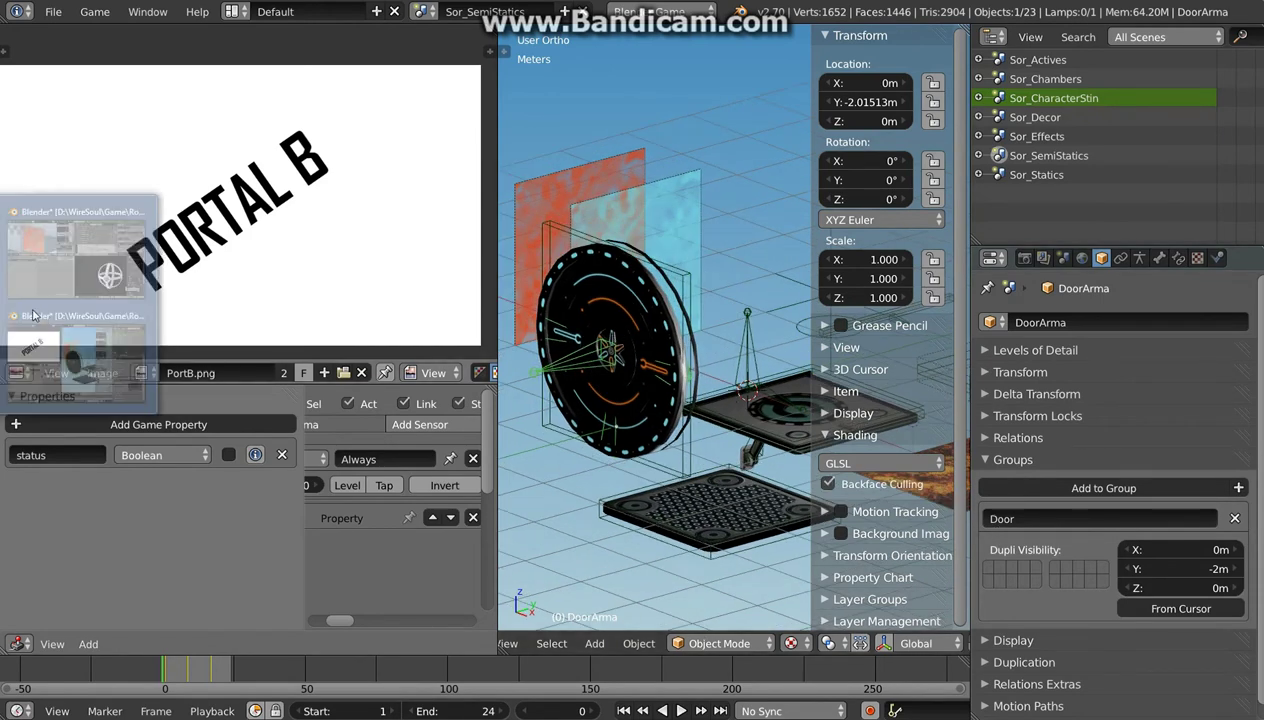
pyautogui.click(79, 262)
pyautogui.moveTo(286, 252)
pyautogui.mouseDown(button='middle')
pyautogui.moveTo(316, 260)
pyautogui.moveTo(271, 170)
pyautogui.moveTo(258, 176)
pyautogui.moveTo(299, 180)
pyautogui.mouseUp(button='middle')
pyautogui.scroll(-3, 316, 260)
# Step: Add a Door group instance to the level and move it into place
pyautogui.hotkey('shift', 'a')
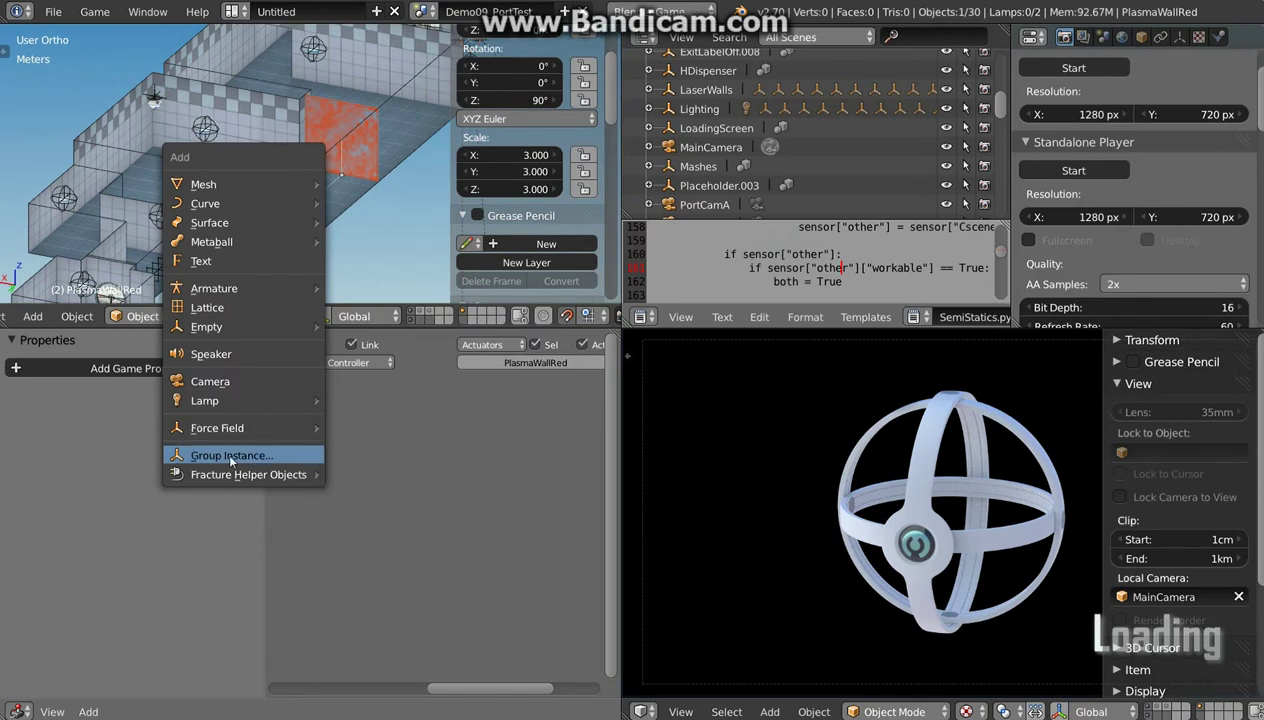
pyautogui.click(231, 461)
pyautogui.write('doo')
pyautogui.click(262, 488)
pyautogui.moveTo(130, 278)
pyautogui.keyDown('shift'); pyautogui.mouseDown(button='middle')
pyautogui.moveTo(207, 190)
pyautogui.moveTo(280, 157)
pyautogui.moveTo(220, 110)
pyautogui.mouseUp(button='middle'); pyautogui.keyUp('shift')
pyautogui.press('g')
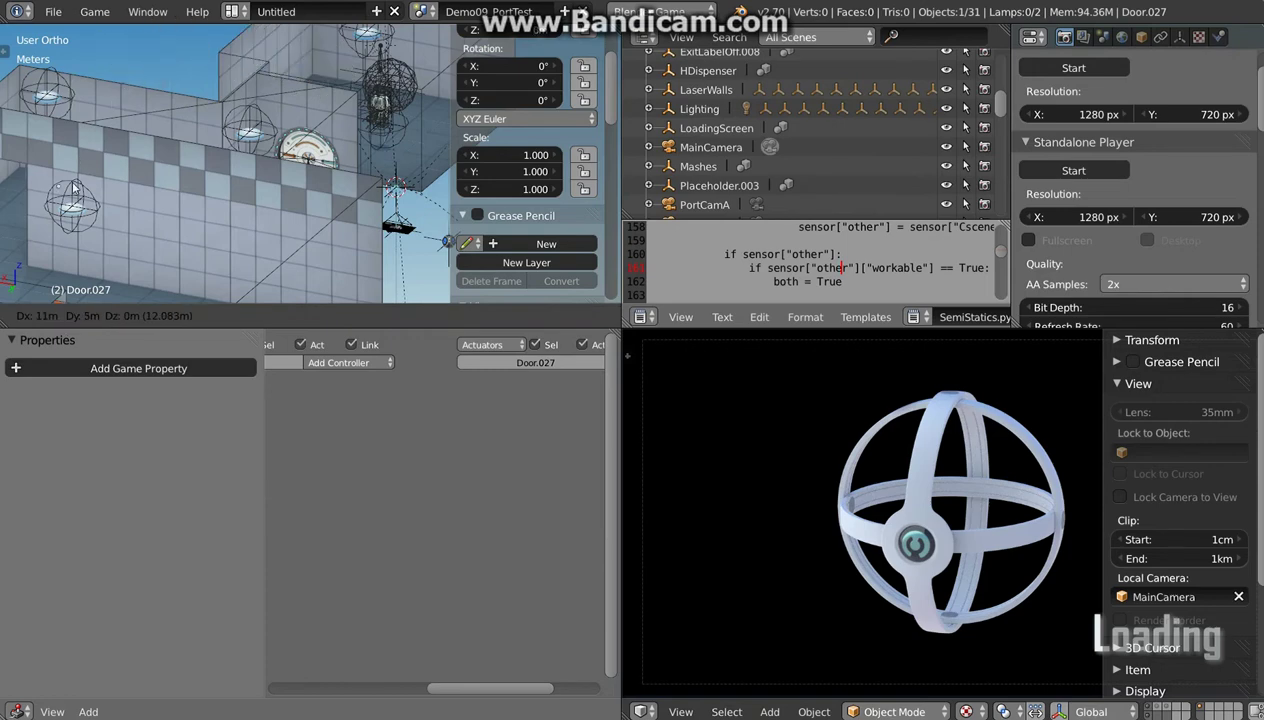
pyautogui.click(190, 138)
# Step: Delete the added Door group instance from the level
pyautogui.moveTo(190, 140)
pyautogui.mouseDown(button='middle')
pyautogui.moveTo(273, 97)
pyautogui.moveTo(150, 141)
pyautogui.mouseUp(button='middle')
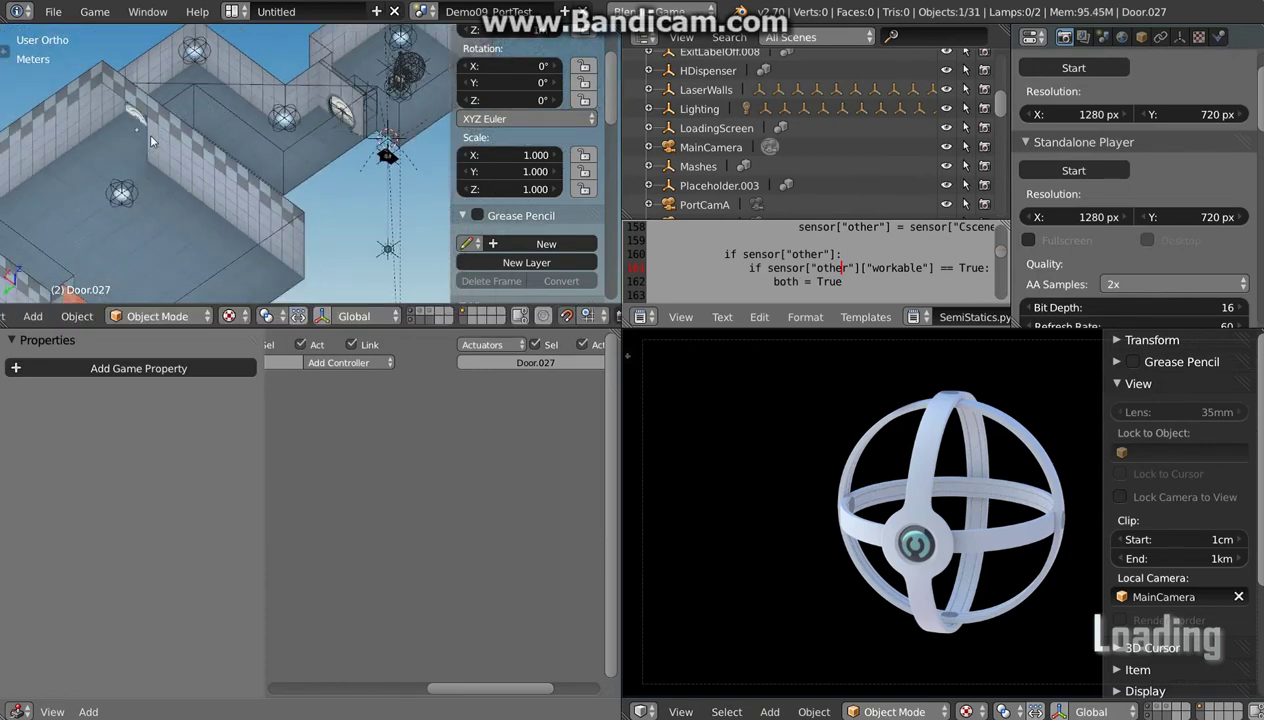
pyautogui.press('x')
pyautogui.click(150, 141)
pyautogui.moveTo(242, 207); pyautogui.dragTo(271, 160, button='middle')
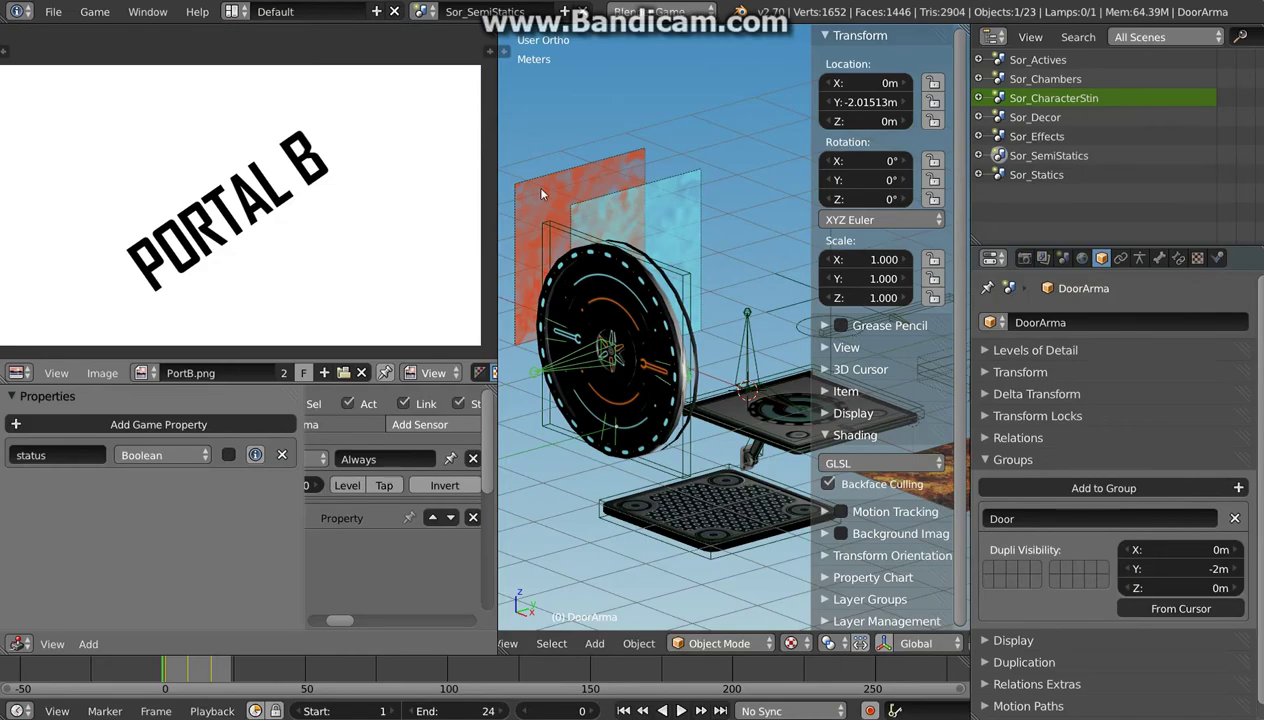
# Step: Select and frame PlasmaWallRed and review its texture Influence settings
pyautogui.rightClick(541, 194)
pyautogui.press('KP_Decimal')
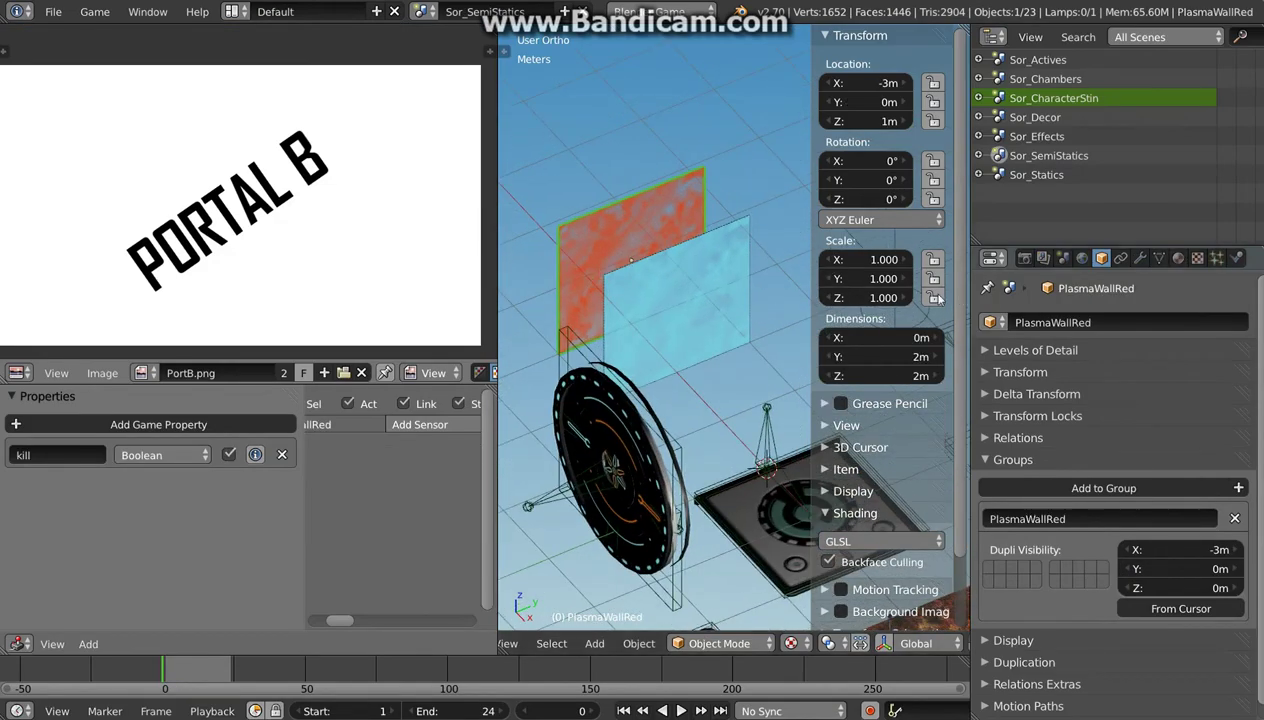
pyautogui.click(1178, 258)
pyautogui.scroll(-2, 1025, 393)
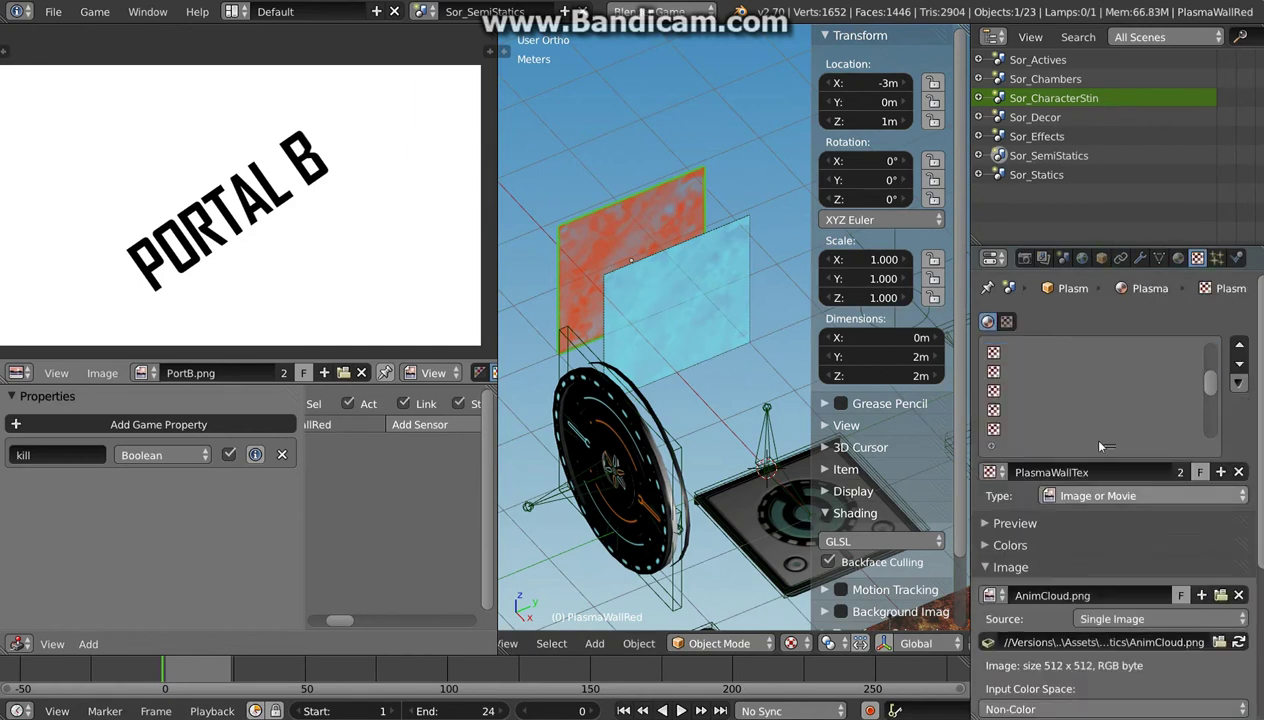
pyautogui.scroll(-2, 1084, 432)
pyautogui.scroll(-3, 1027, 552)
pyautogui.scroll(-2, 1040, 540)
pyautogui.scroll(-1, 1030, 532)
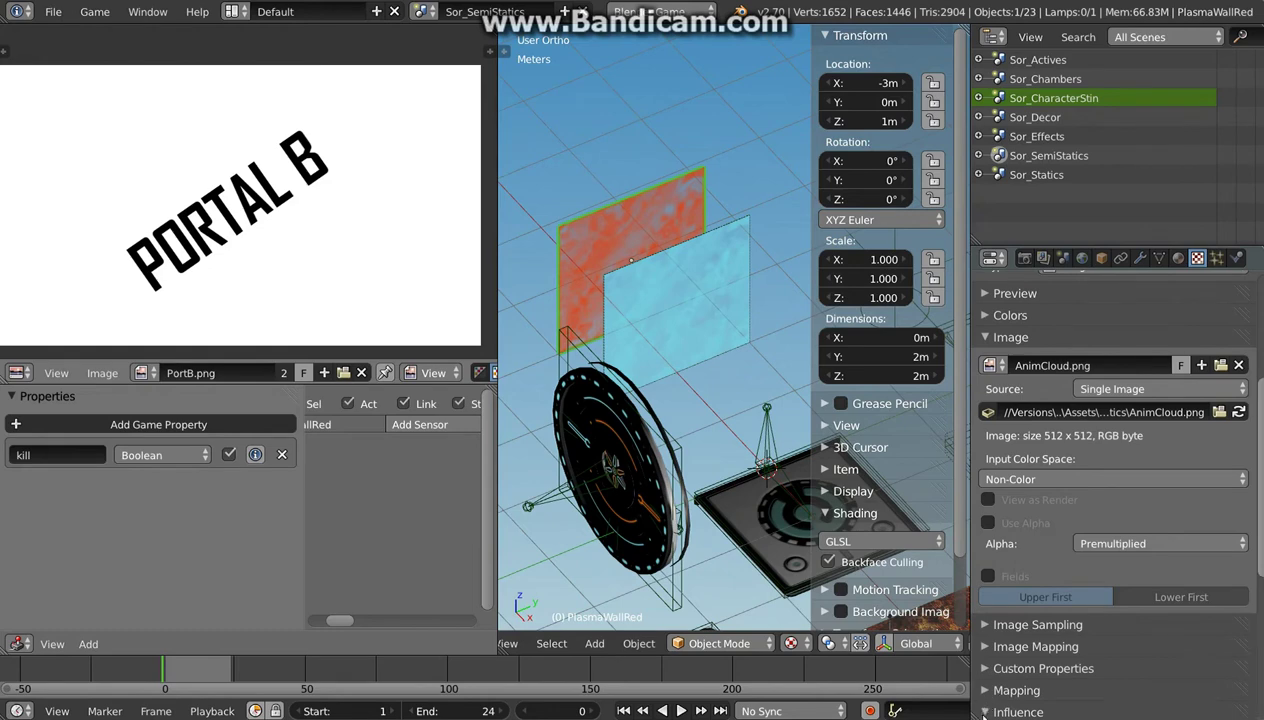
pyautogui.scroll(-2, 1007, 648)
pyautogui.click(1007, 648)
pyautogui.scroll(-4, 1010, 648)
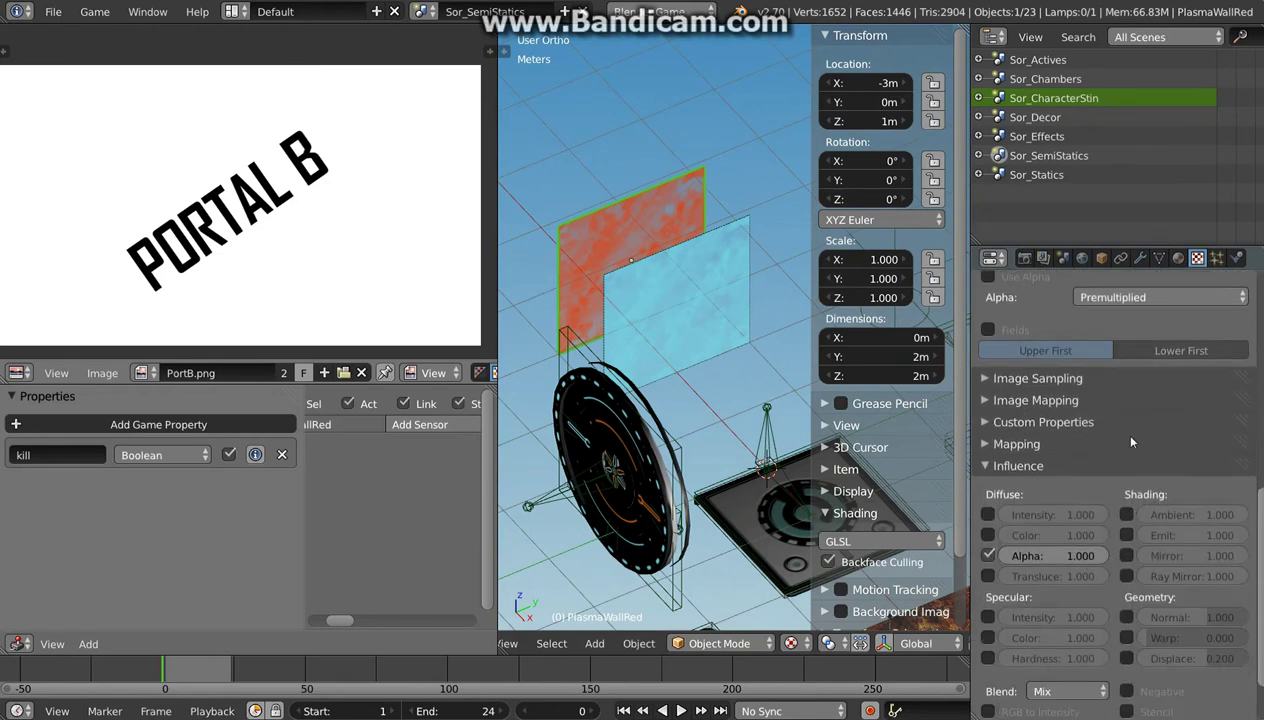
pyautogui.scroll(5, 1116, 430)
# Step: Set the PlasmaWallRed material's diffuse colour to R 0.952, G 0.011, B 0
pyautogui.click(1178, 258)
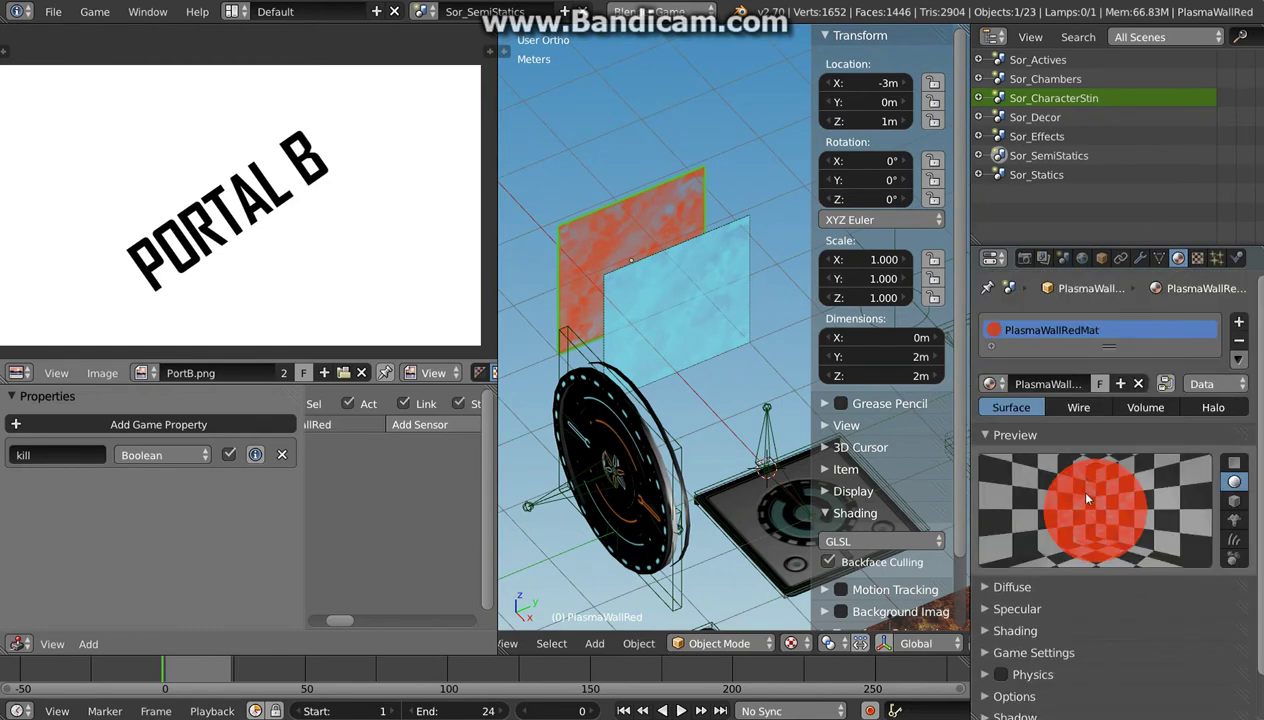
pyautogui.click(988, 586)
pyautogui.click(1032, 614)
pyautogui.click(1007, 497)
pyautogui.click(1008, 497)
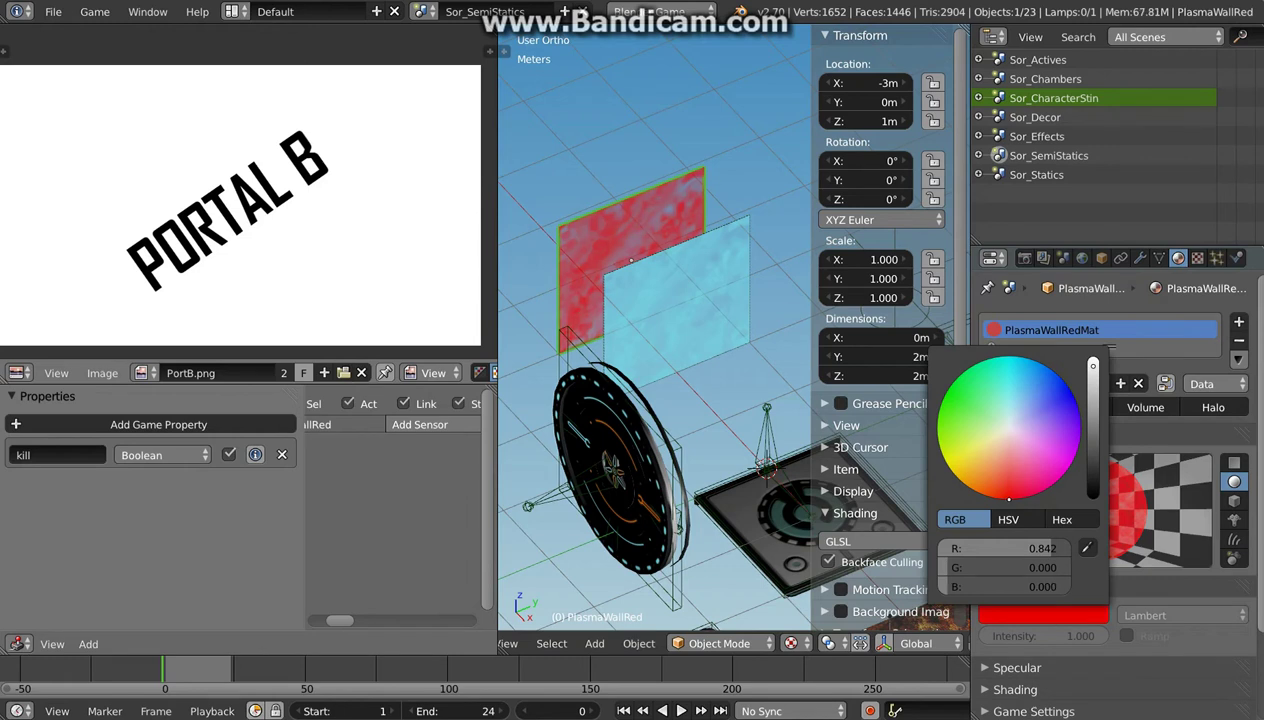
pyautogui.click(1010, 498)
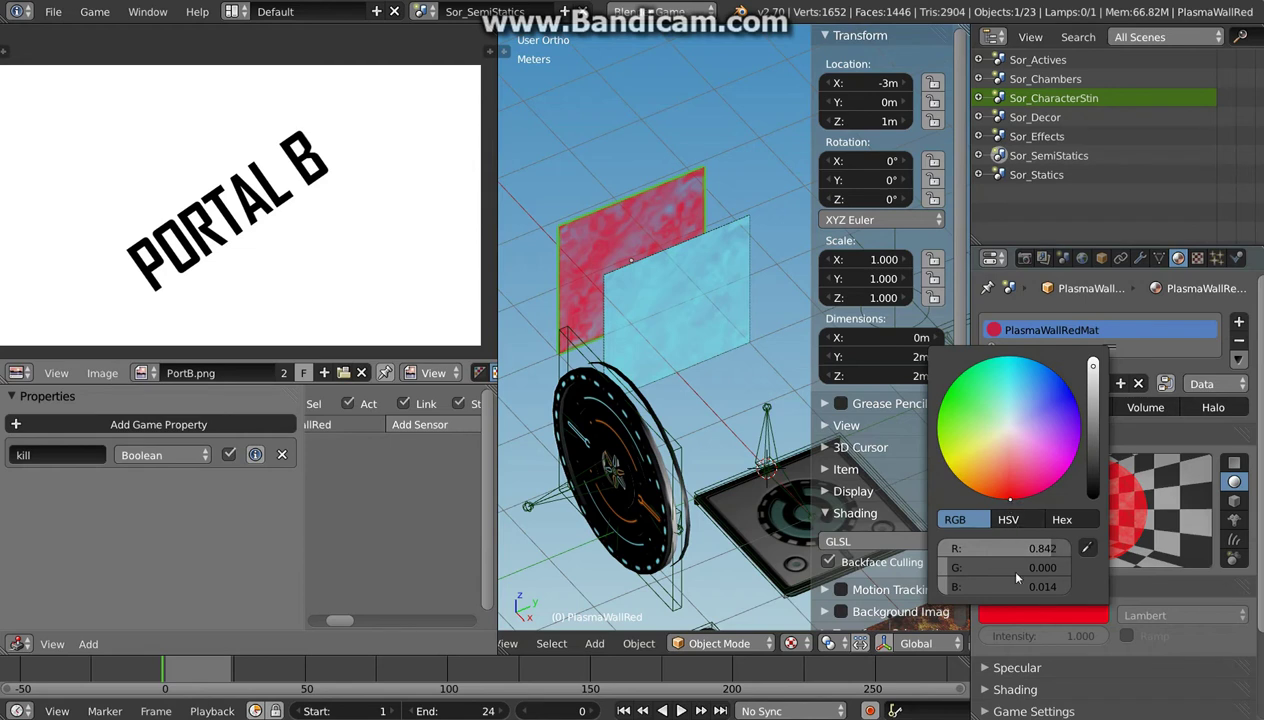
pyautogui.moveTo(1040, 548); pyautogui.dragTo(1065, 548)
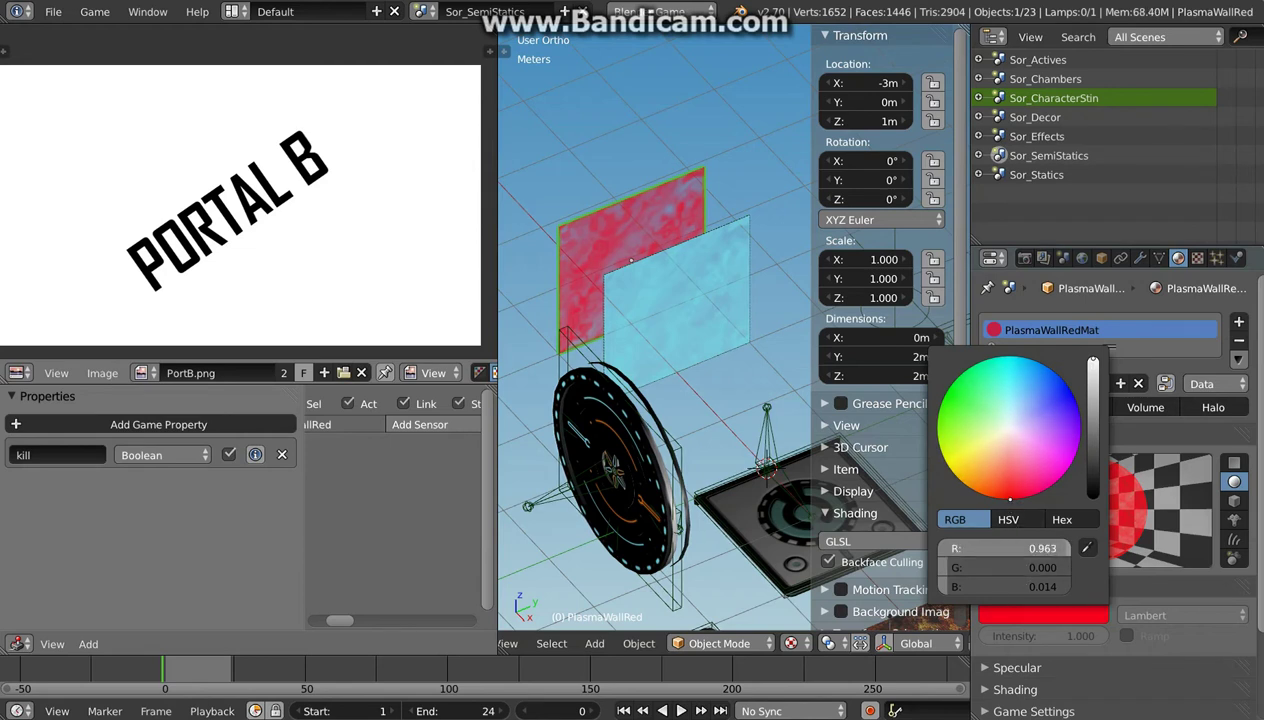
pyautogui.moveTo(1050, 548); pyautogui.dragTo(1045, 548)
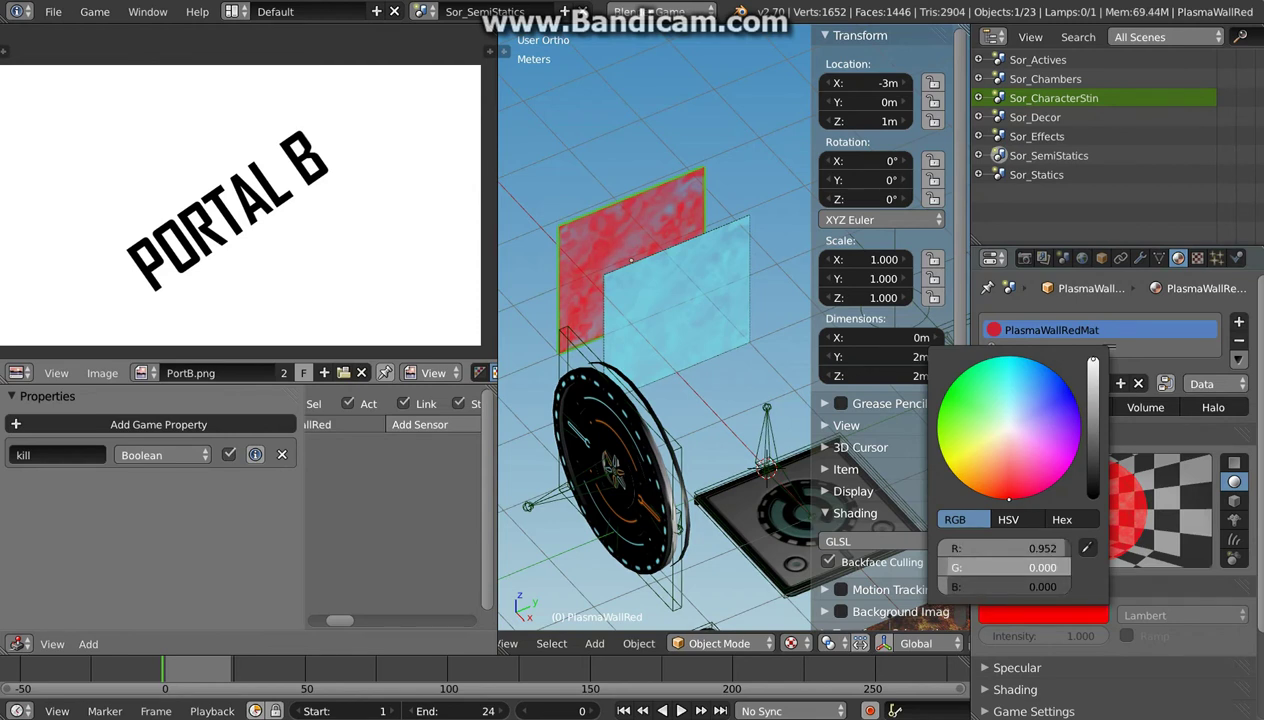
pyautogui.moveTo(956, 567); pyautogui.dragTo(952, 567)
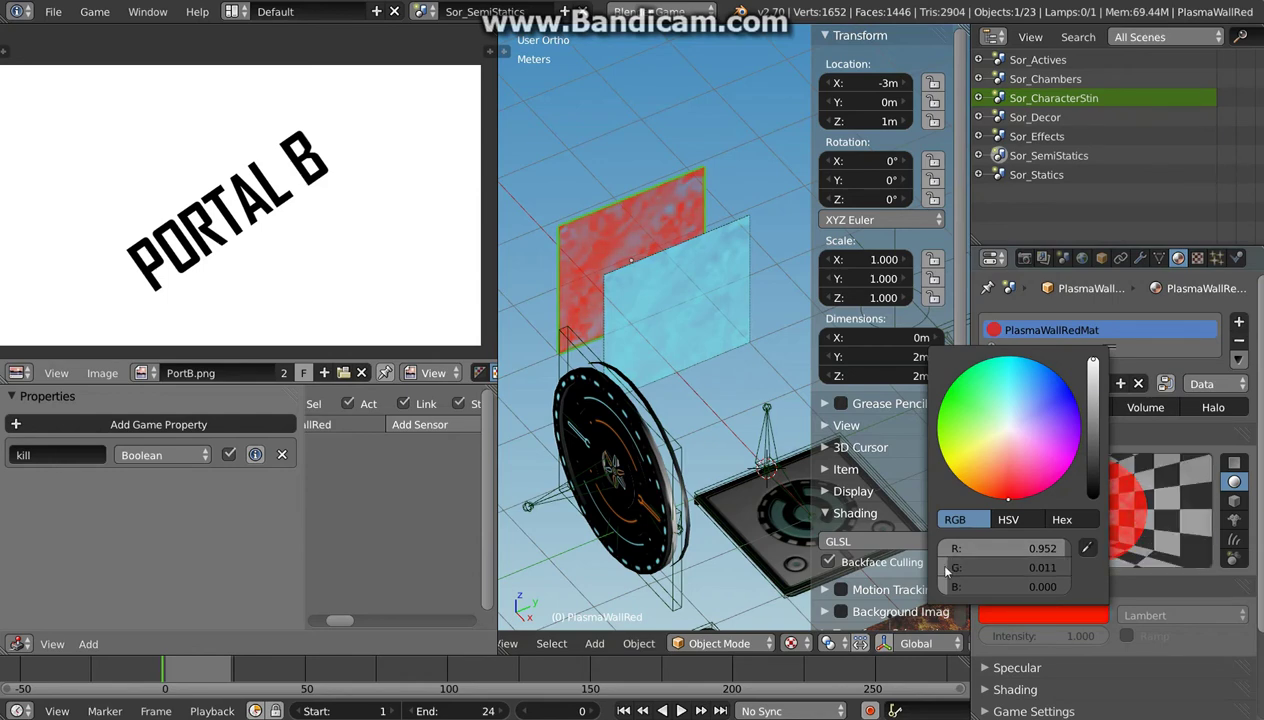
pyautogui.scroll(1, 591, 249)
pyautogui.scroll(3, 592, 248)
pyautogui.scroll(2, 642, 305)
pyautogui.moveTo(643, 305); pyautogui.dragTo(564, 299, button='middle')
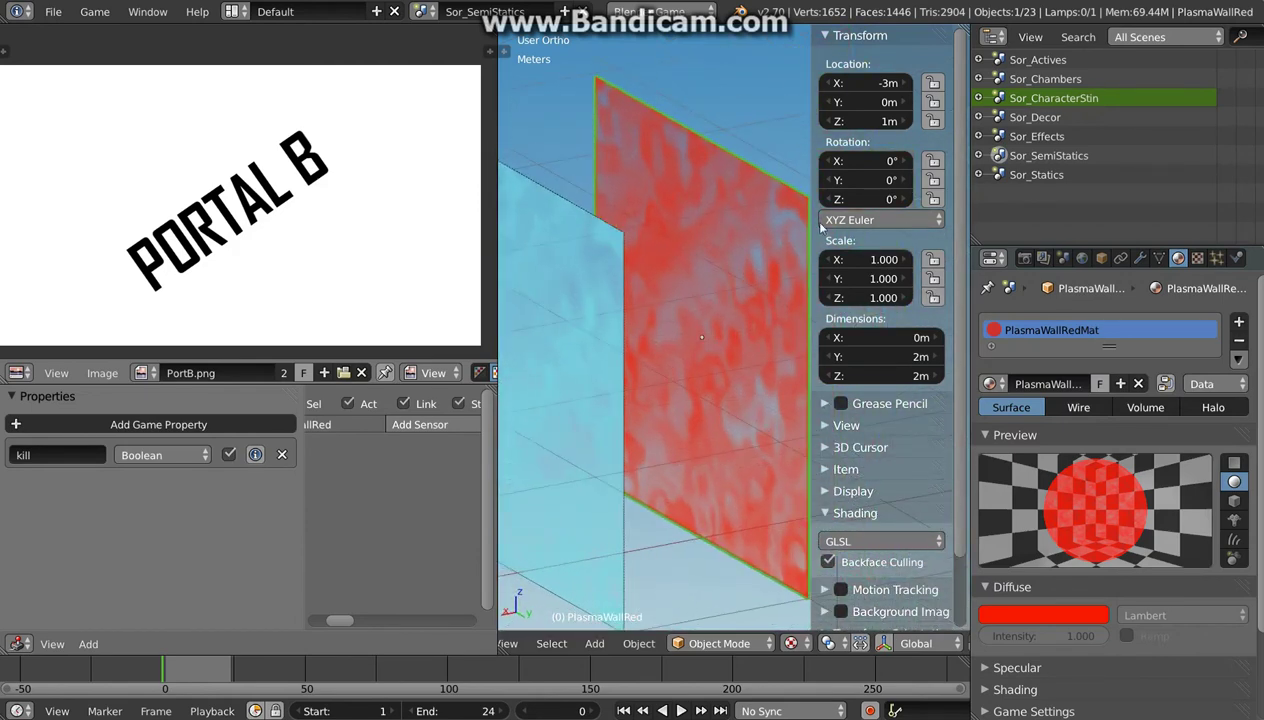
# Step: Save the portal file over itself, then reopen BGE.blend from Open Recent
pyautogui.hotkey('ctrl', 's')
pyautogui.click(604, 354)
pyautogui.rightClick(118, 0)
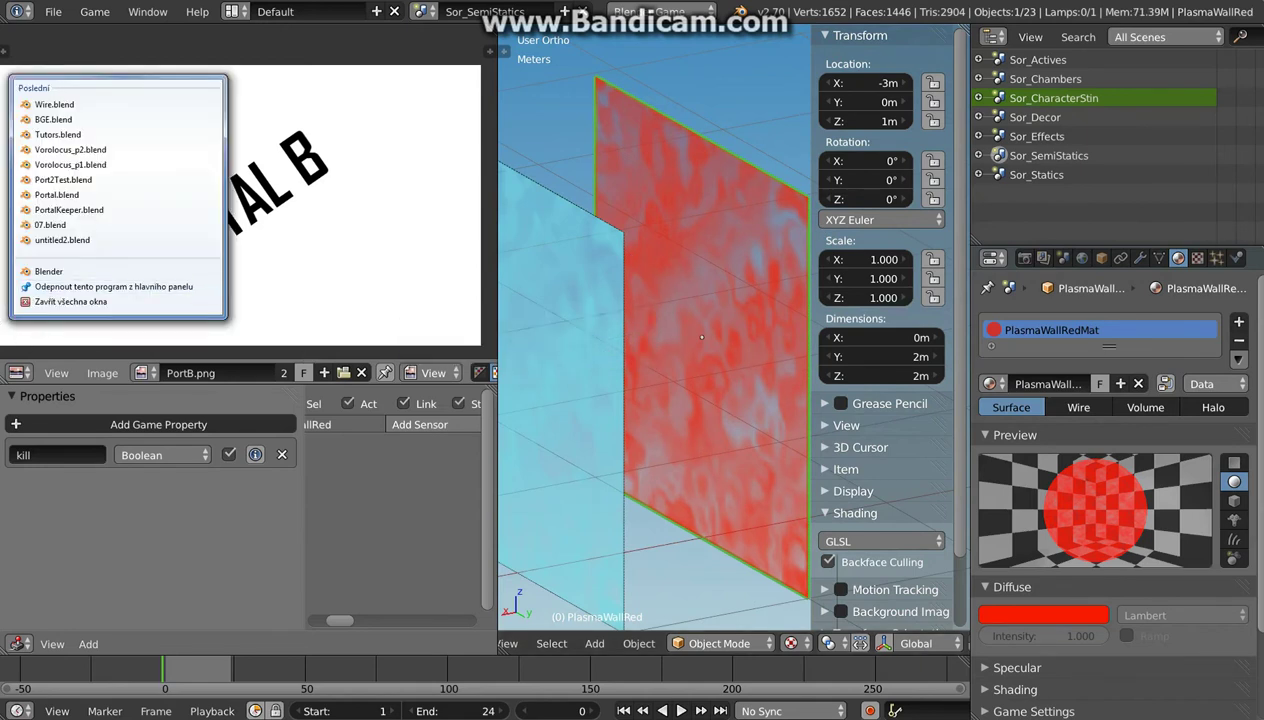
pyautogui.click(96, 344)
pyautogui.click(53, 11)
pyautogui.moveTo(102, 73)
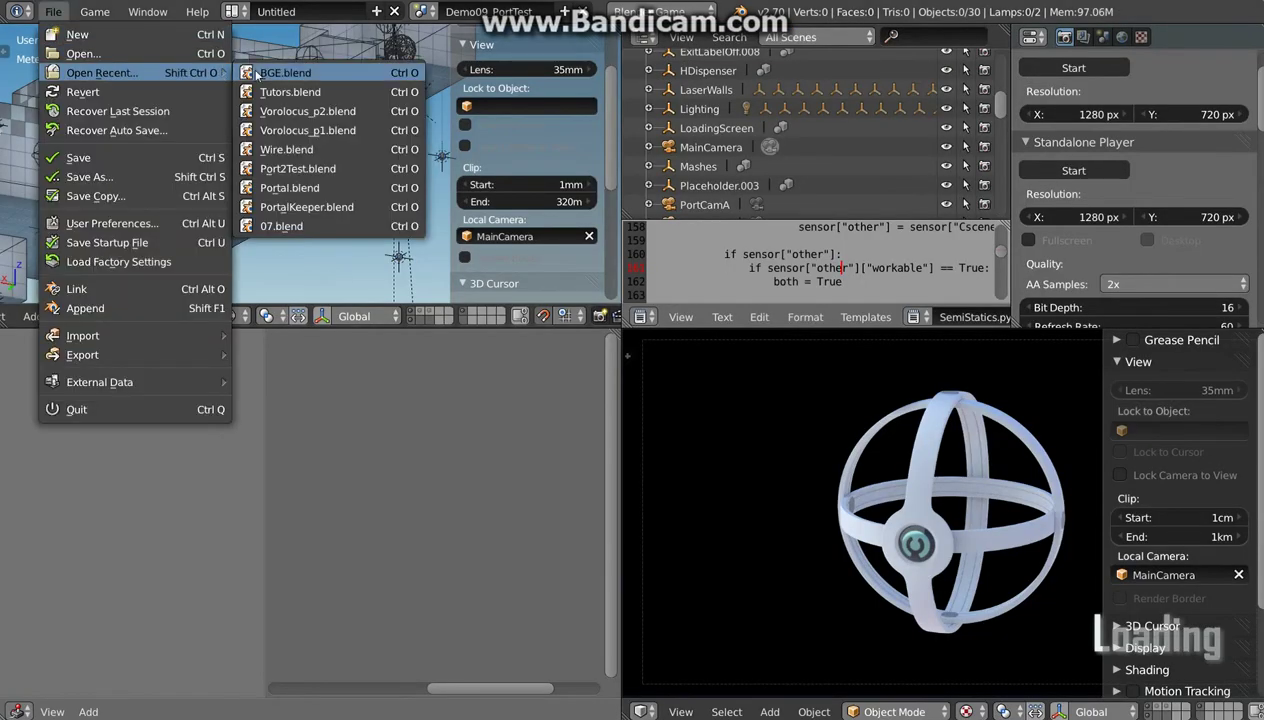
pyautogui.click(262, 72)
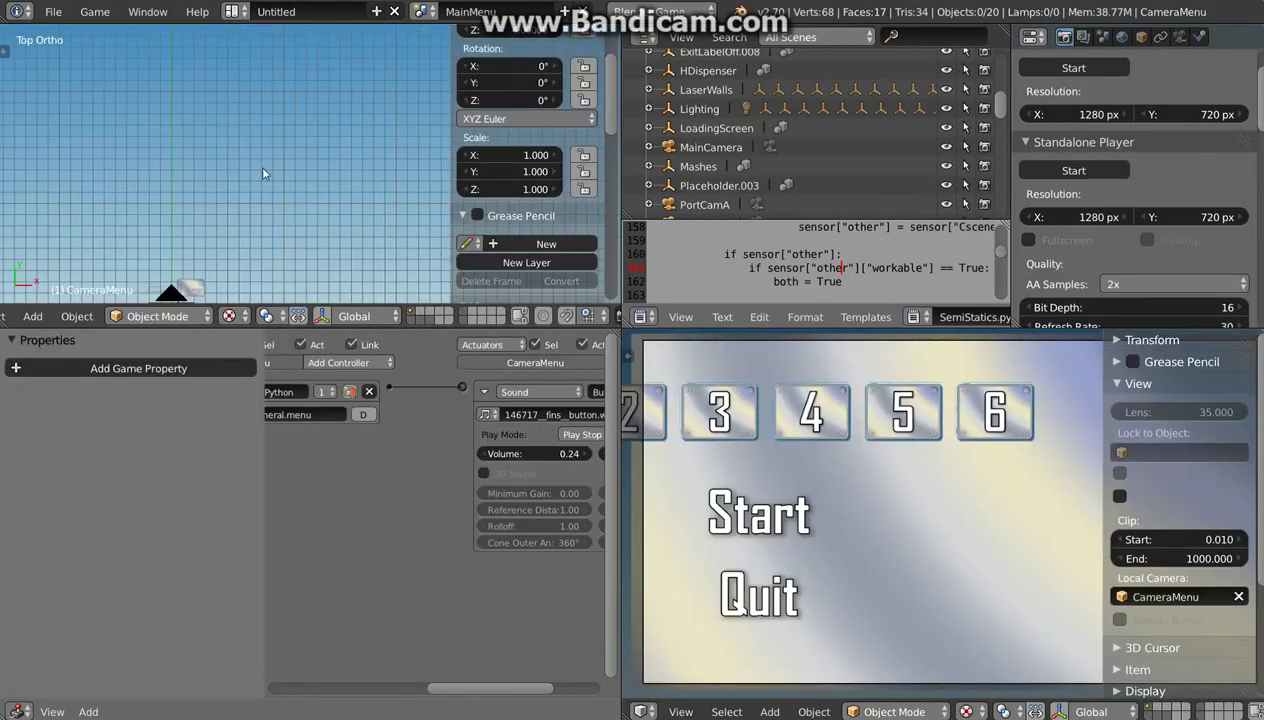
# Step: Switch to the Demo09_PortTest scene and zoom in on the red plasma wall
pyautogui.click(419, 12)
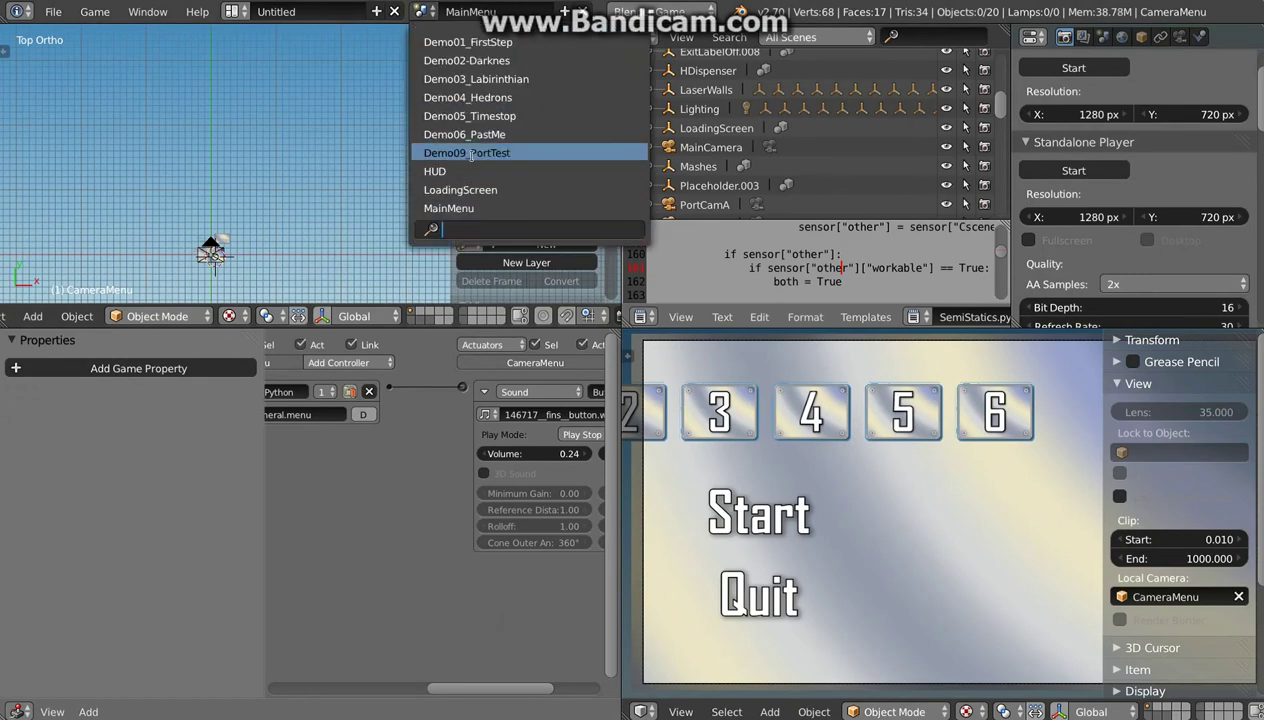
pyautogui.press('Return')
pyautogui.scroll(3, 386, 93)
pyautogui.scroll(2, 424, 49)
pyautogui.scroll(3, 221, 60)
pyautogui.scroll(3, 248, 142)
pyautogui.scroll(1, 248, 142)
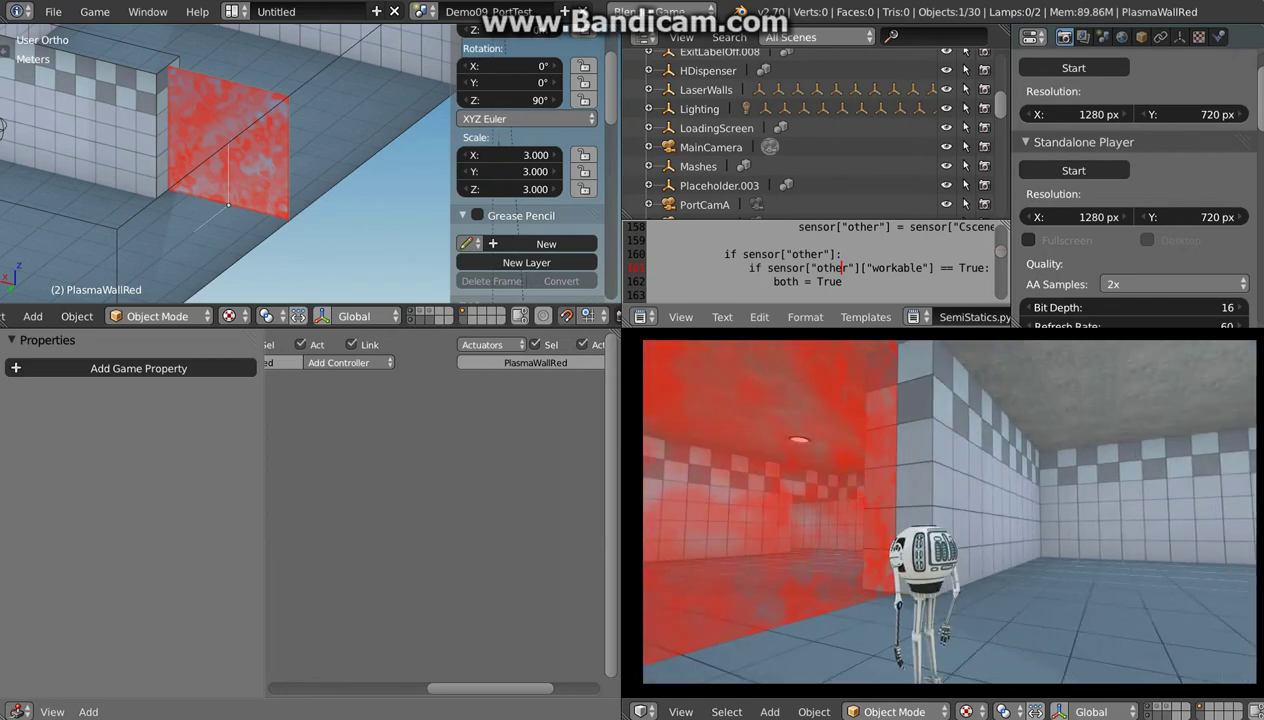
# Step: End the game preview, orbit to view the whole level, and hide the N sidebar
pyautogui.press('Escape')
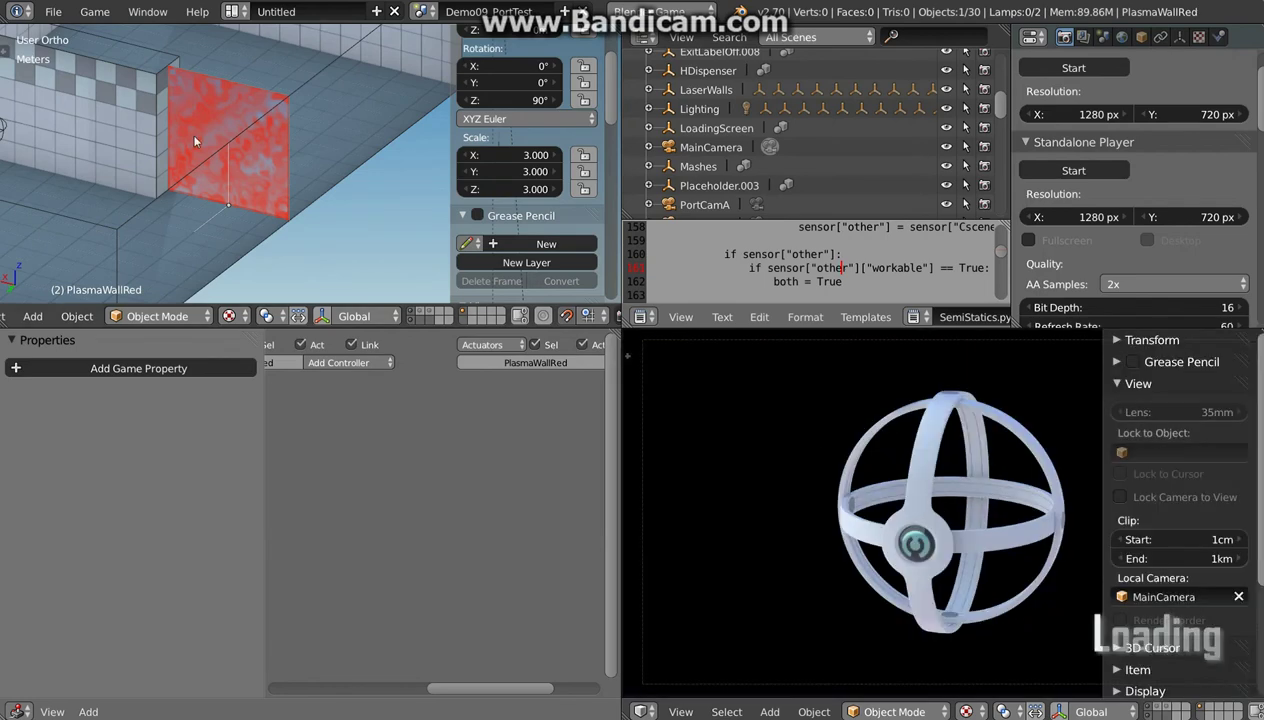
pyautogui.scroll(2, 210, 205)
pyautogui.scroll(2, 235, 225)
pyautogui.scroll(1, 235, 220)
pyautogui.scroll(3, 260, 240)
pyautogui.scroll(-2, 250, 222)
pyautogui.scroll(-1, 210, 202)
pyautogui.scroll(-1, 185, 205)
pyautogui.moveTo(174, 215)
pyautogui.mouseDown(button='middle')
pyautogui.moveTo(115, 211)
pyautogui.moveTo(232, 249)
pyautogui.moveTo(293, 225)
pyautogui.moveTo(228, 209)
pyautogui.mouseUp(button='middle')
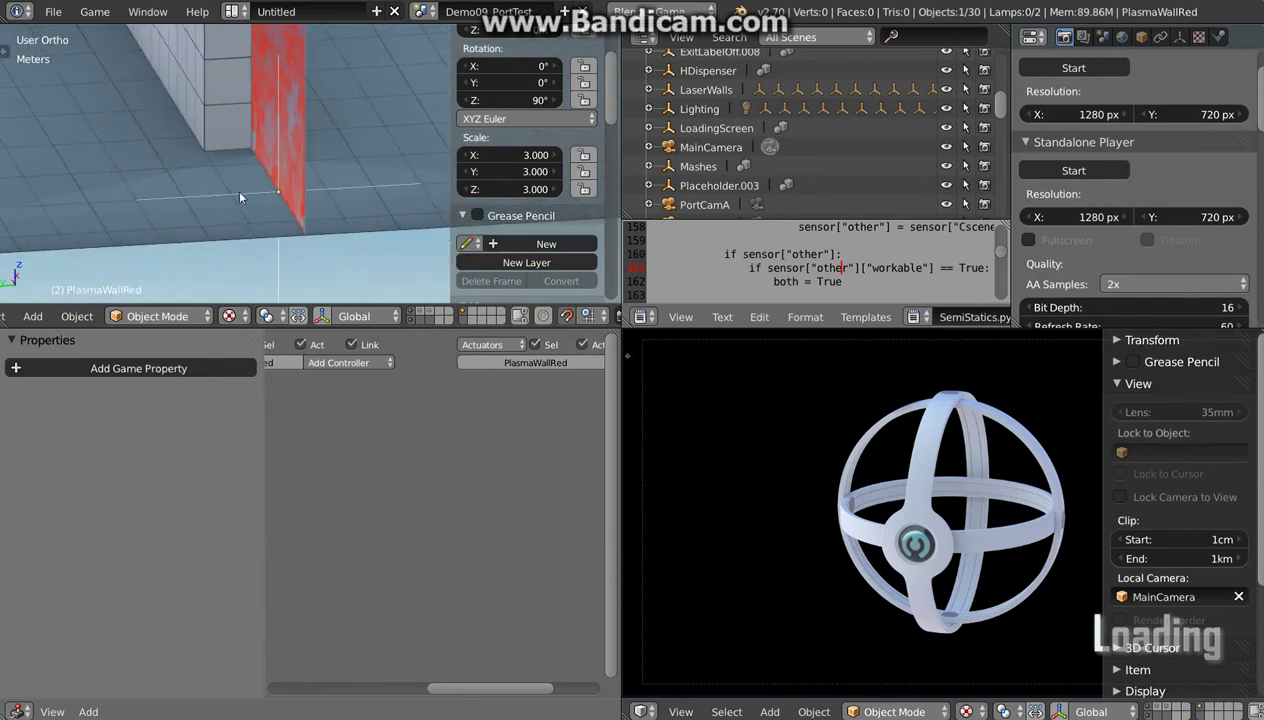
pyautogui.moveTo(261, 220)
pyautogui.mouseDown(button='middle')
pyautogui.moveTo(197, 214)
pyautogui.moveTo(234, 226)
pyautogui.moveTo(302, 206)
pyautogui.moveTo(346, 213)
pyautogui.moveTo(297, 189)
pyautogui.mouseUp(button='middle')
pyautogui.scroll(-4, 346, 213)
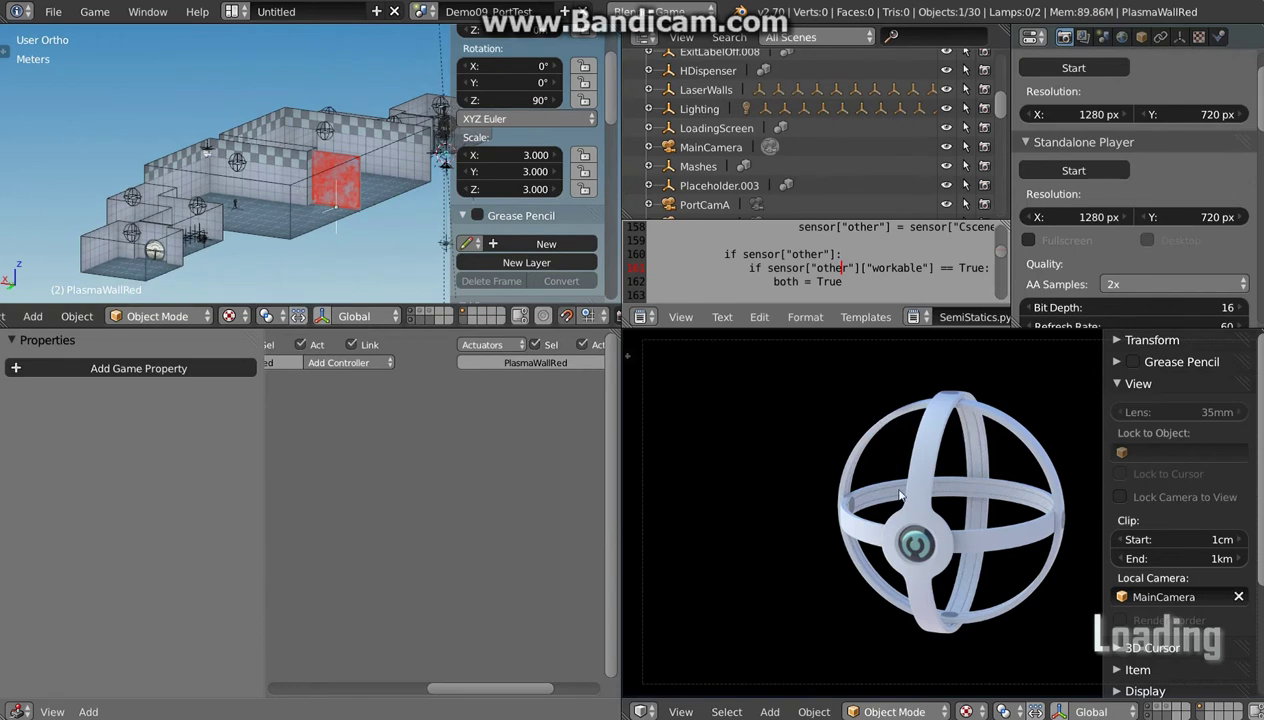
pyautogui.press('n')
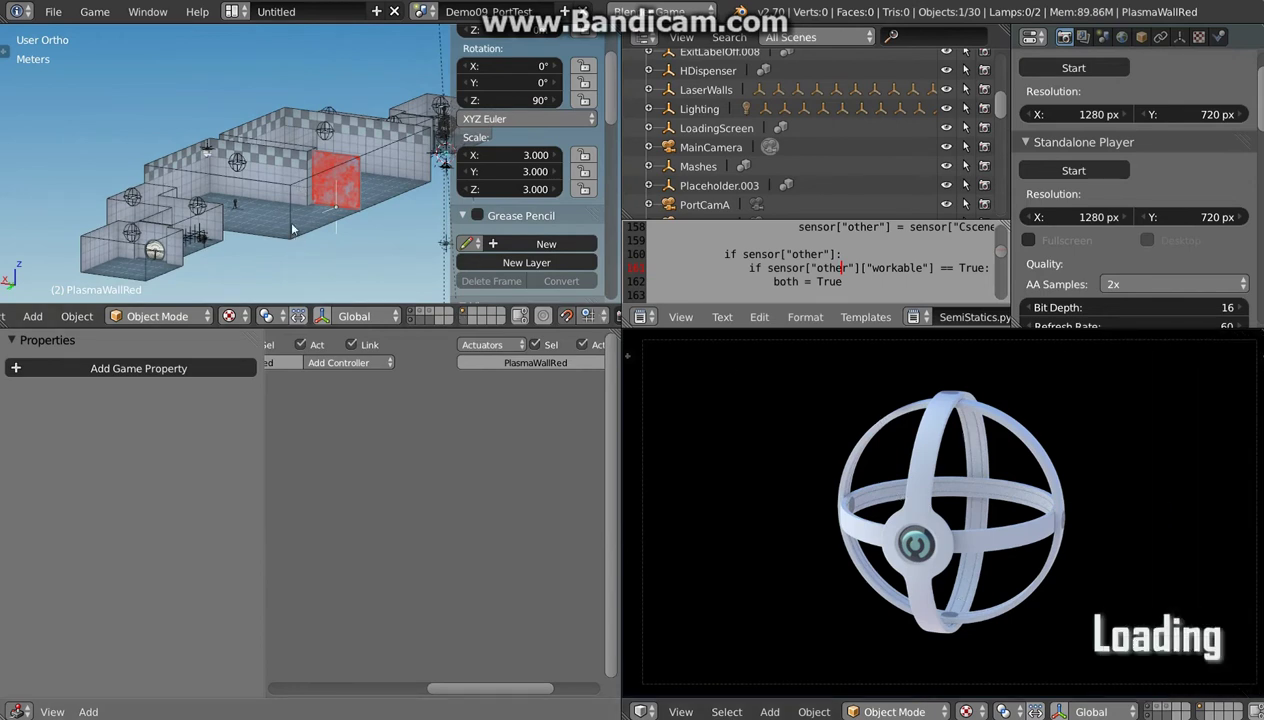
pyautogui.click(426, 11)
pyautogui.click(462, 207)
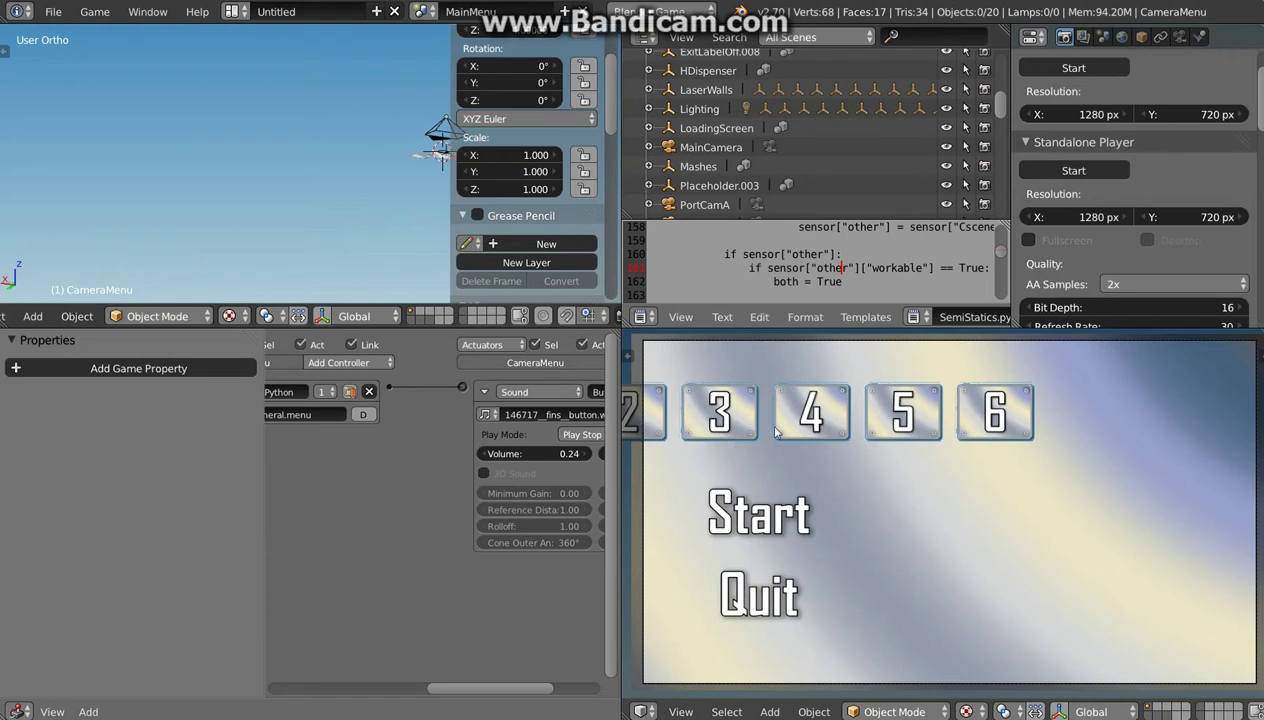
pyautogui.press('p')
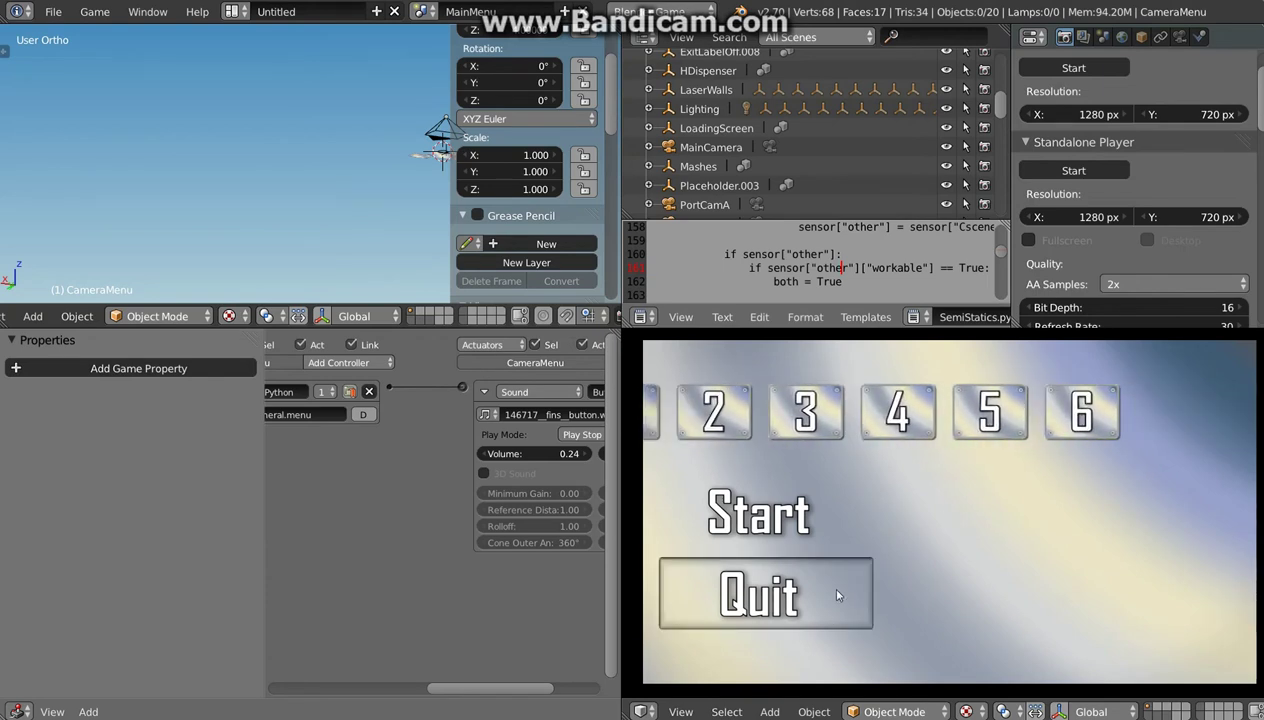
pyautogui.click(430, 14)
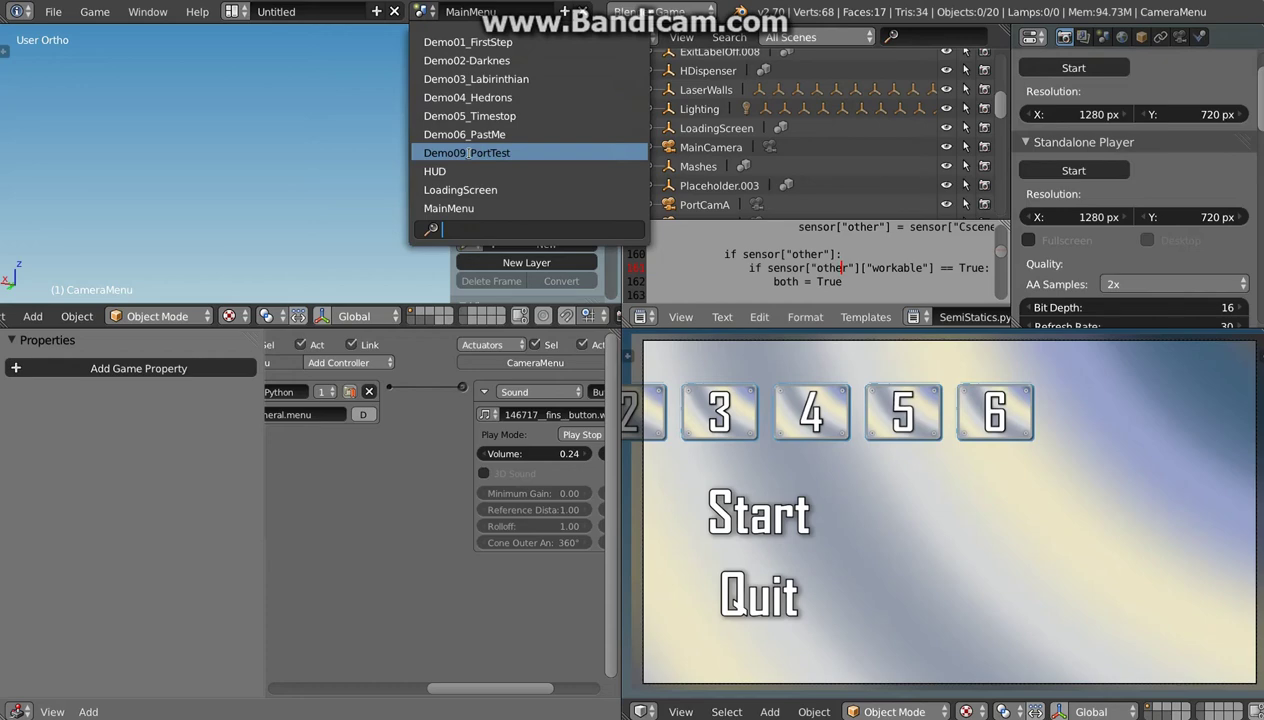
pyautogui.click(467, 153)
pyautogui.moveTo(258, 227)
pyautogui.mouseDown(button='middle')
pyautogui.moveTo(226, 220)
pyautogui.moveTo(224, 204)
pyautogui.moveTo(174, 197)
pyautogui.mouseUp(button='middle')
pyautogui.scroll(4, 271, 239)
pyautogui.keyDown('shift'); pyautogui.moveTo(271, 239); pyautogui.dragTo(262, 214, button='middle'); pyautogui.keyUp('shift')
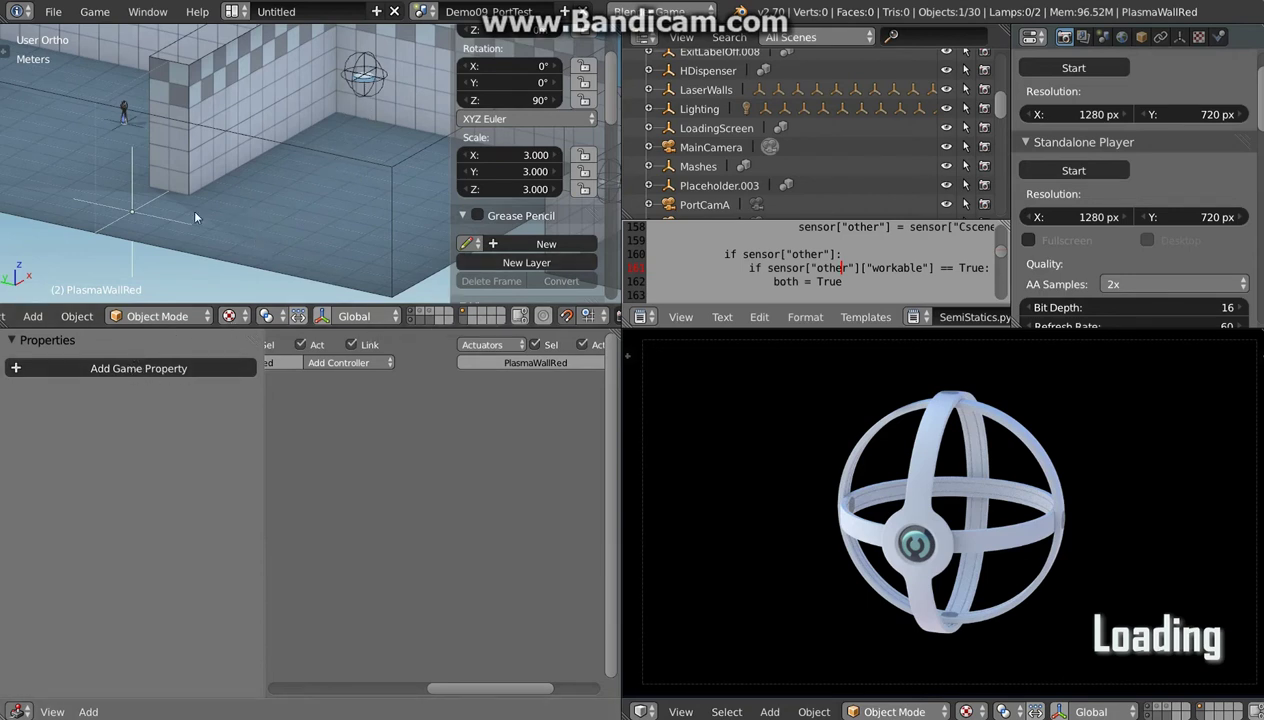
# Step: Abandon the Group Instance search, enlarge the Outliner and collapse the Demo04_Hedrons and Demo09_PortTest scenes
pyautogui.hotkey('shift', 'a')
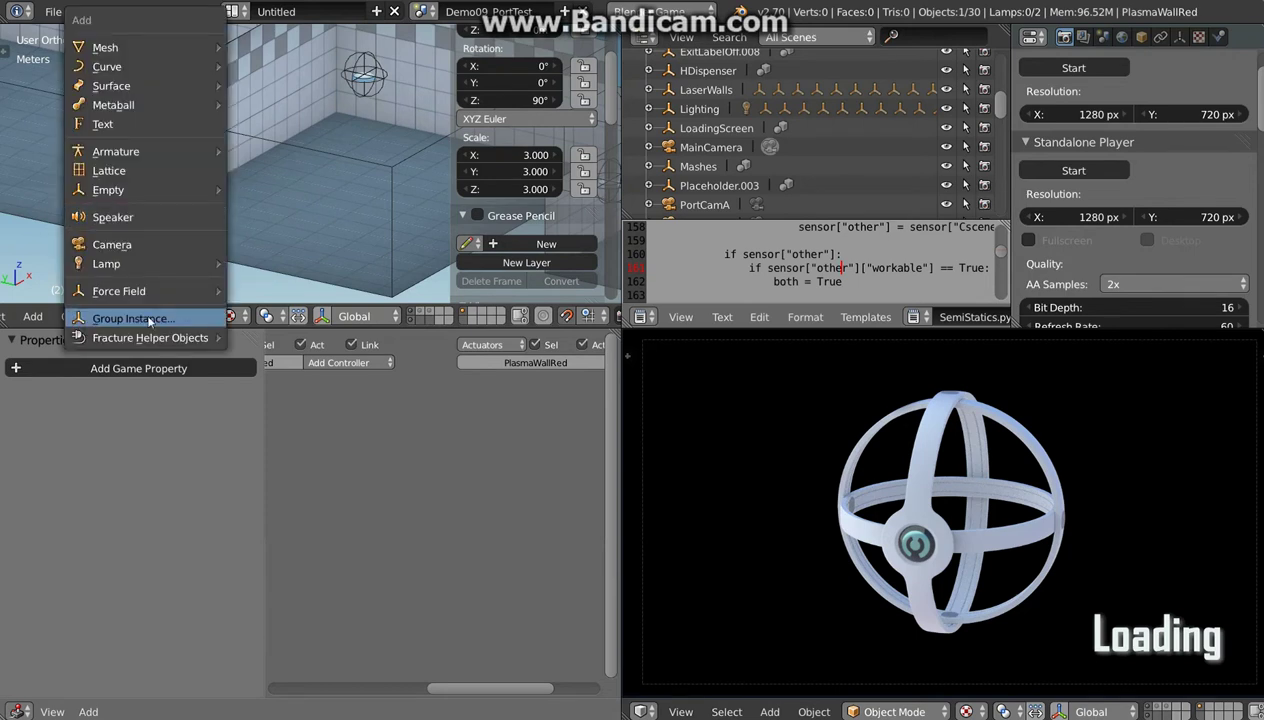
pyautogui.click(143, 320)
pyautogui.write('Door')
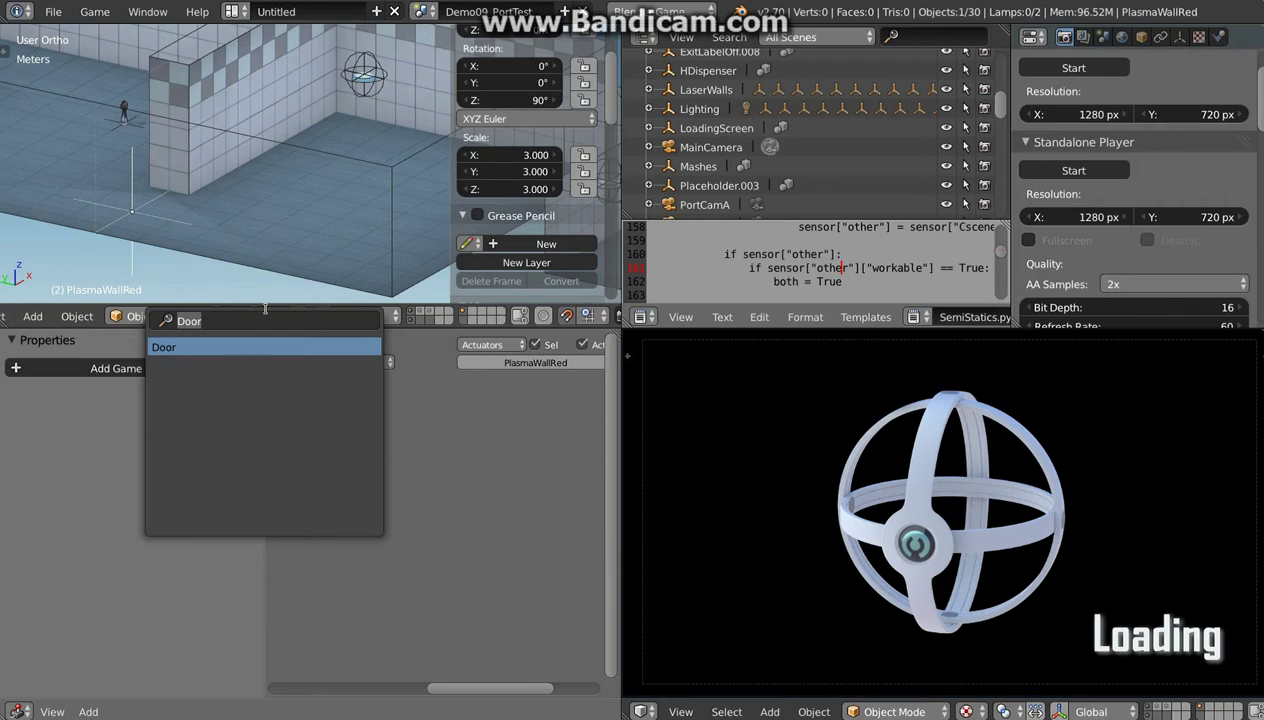
pyautogui.press('Escape')
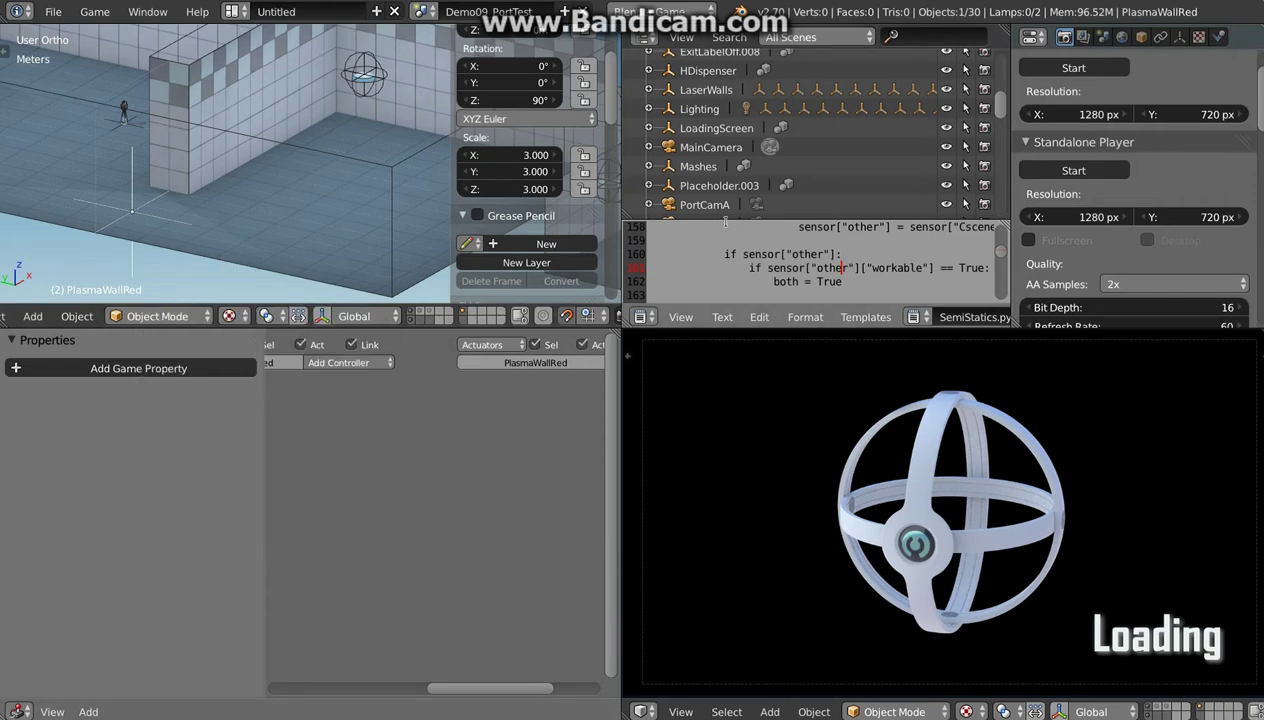
pyautogui.moveTo(726, 222); pyautogui.dragTo(730, 288)
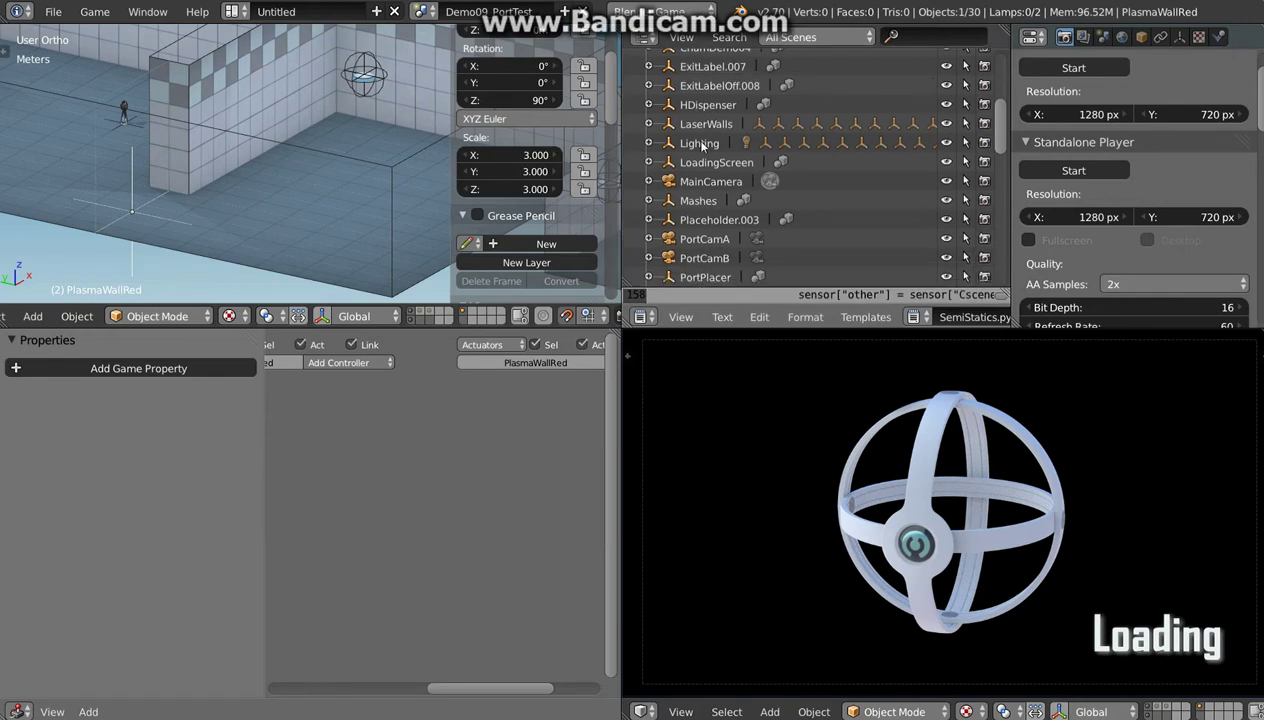
pyautogui.scroll(5, 707, 160)
pyautogui.click(629, 69)
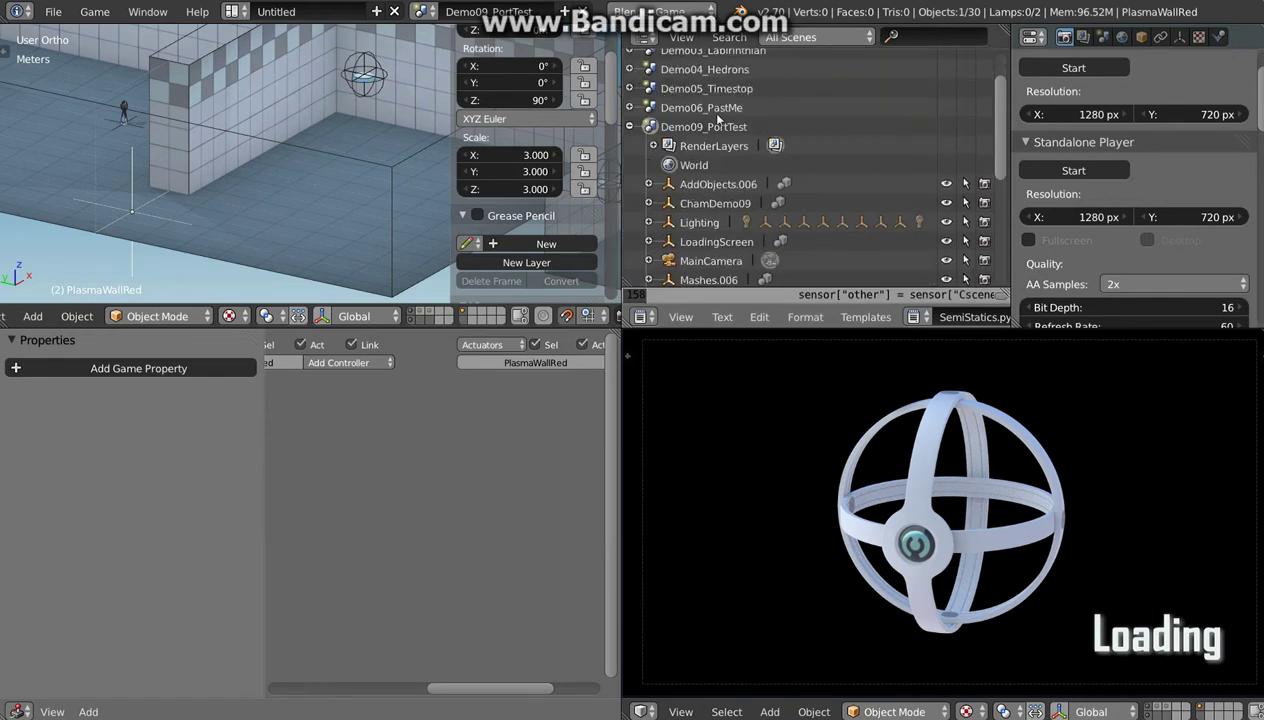
pyautogui.click(629, 127)
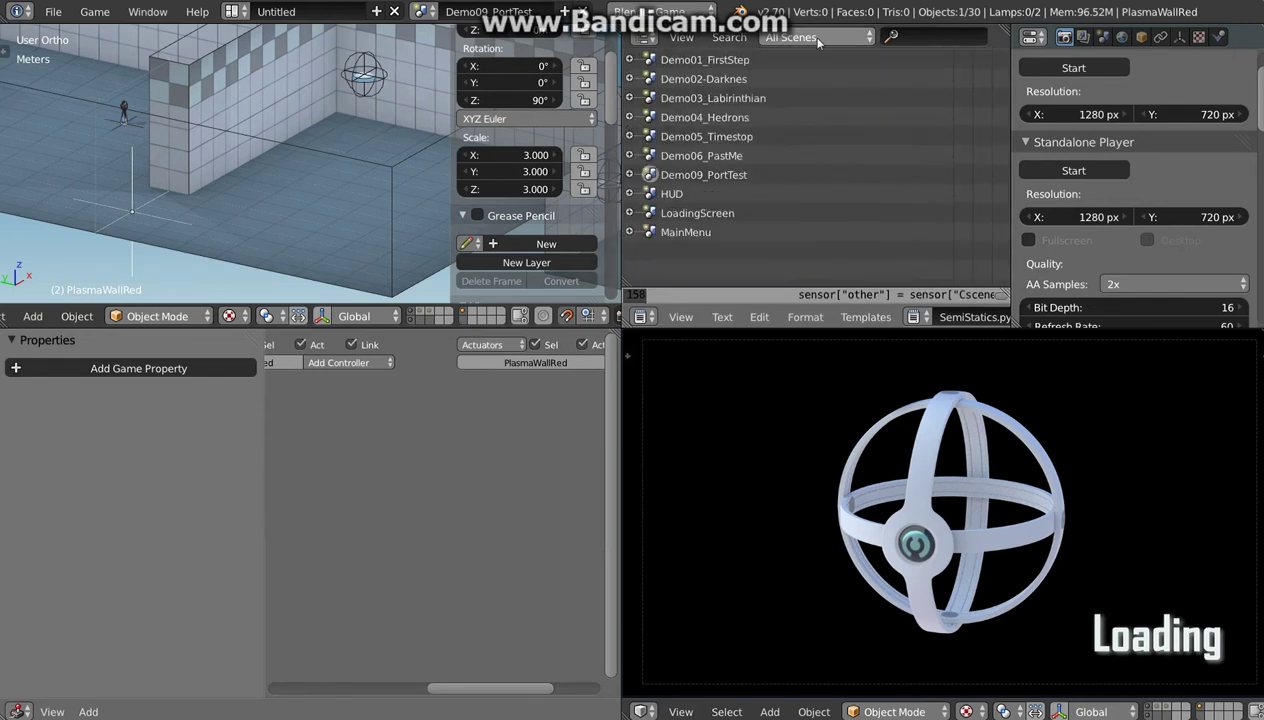
# Step: Switch the Outliner display mode to Groups and browse the group list
pyautogui.click(856, 41)
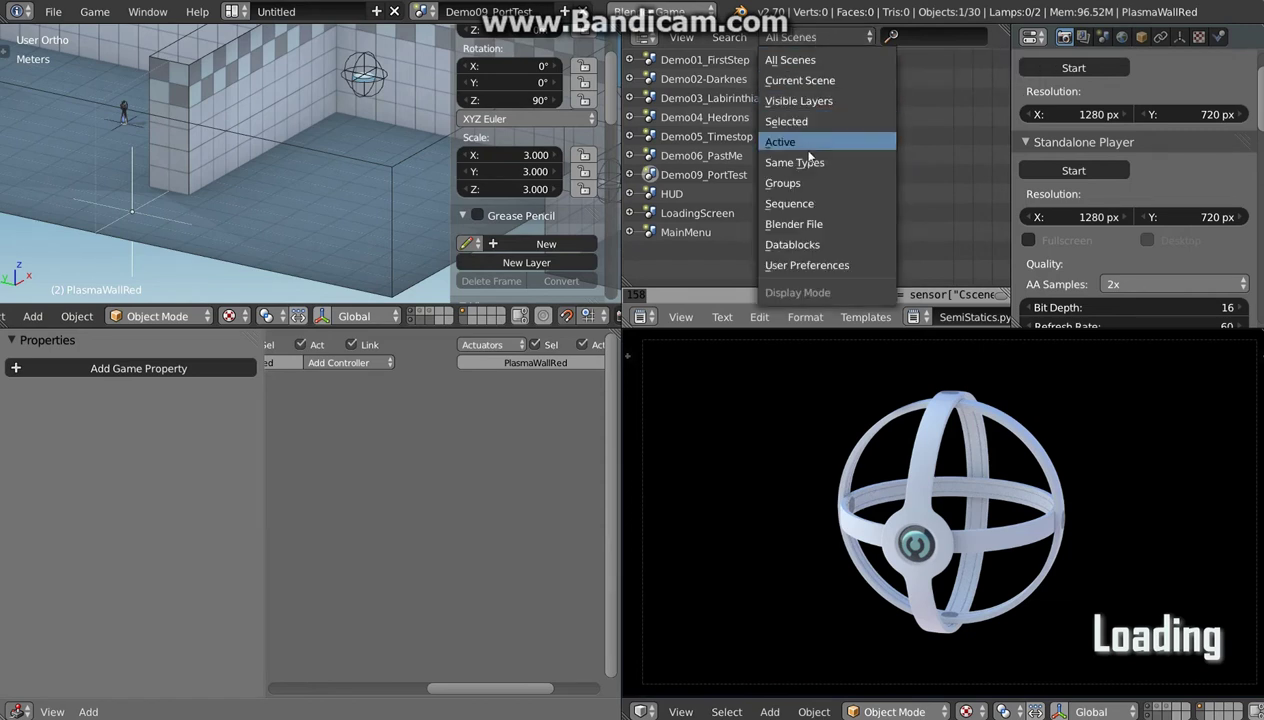
pyautogui.click(797, 185)
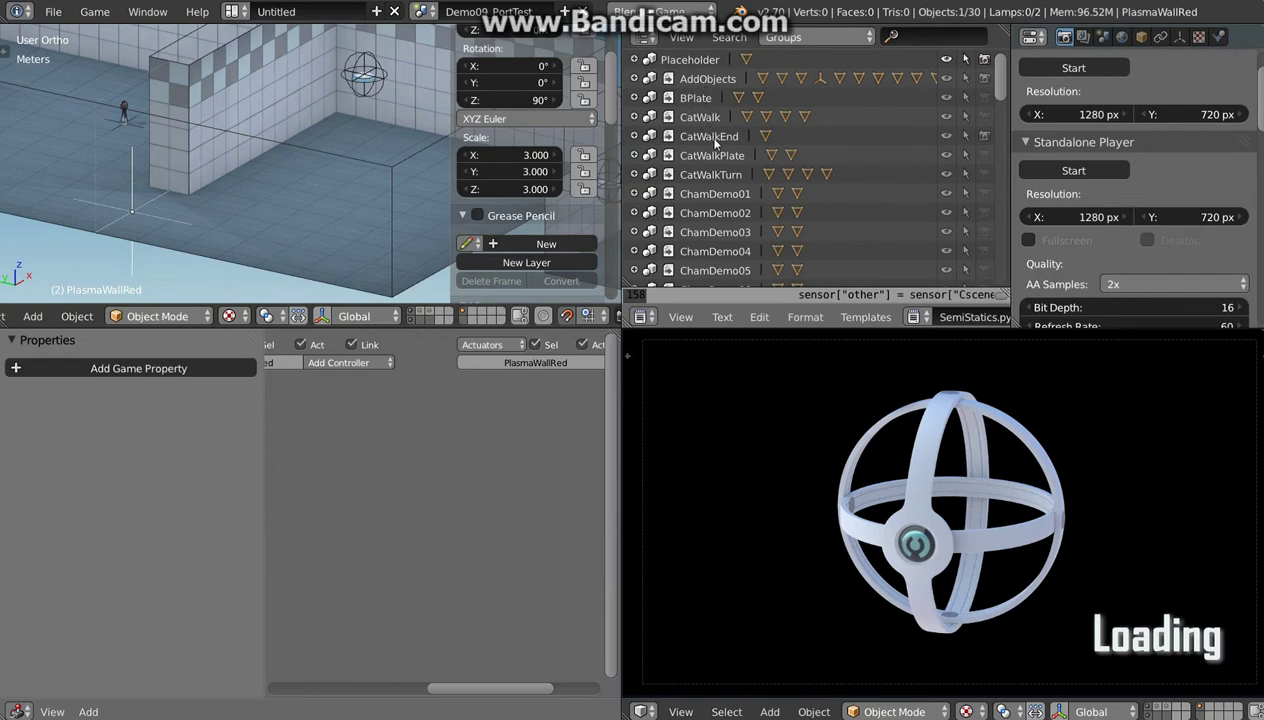
pyautogui.scroll(-1, 712, 148)
pyautogui.scroll(-4, 715, 150)
pyautogui.scroll(-2, 715, 150)
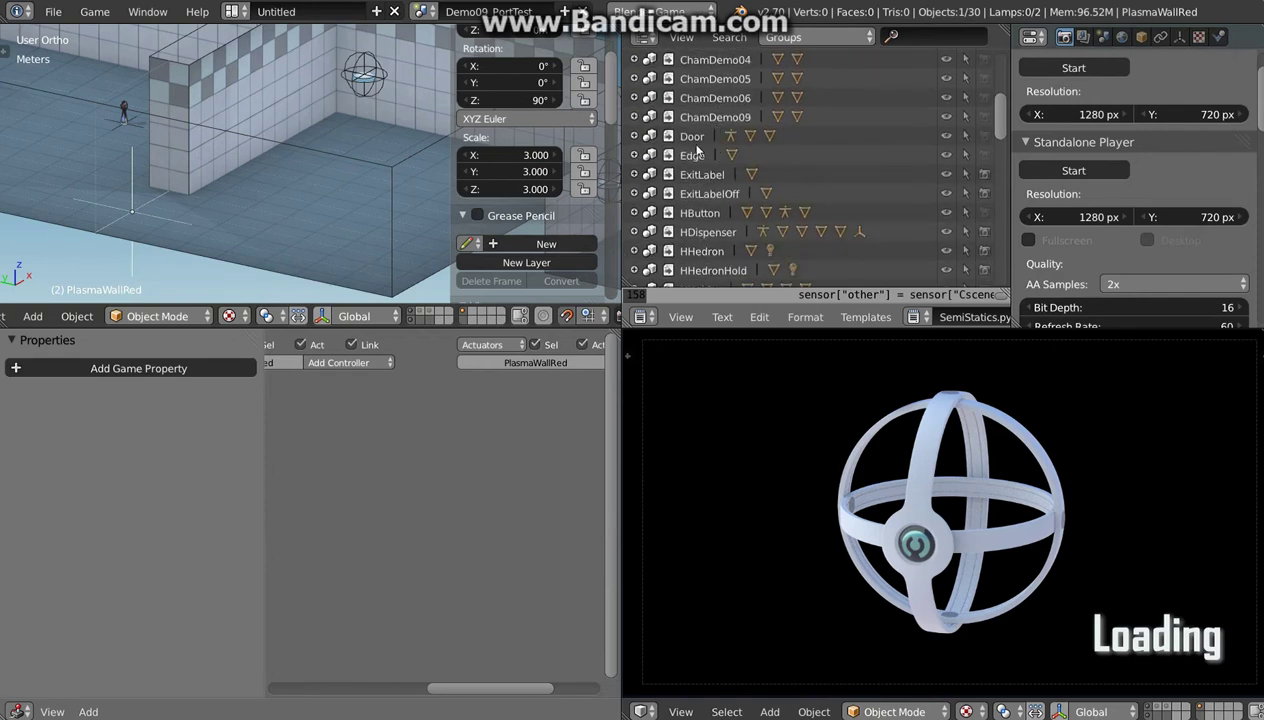
pyautogui.scroll(-1, 710, 160)
pyautogui.scroll(-1, 710, 162)
pyautogui.scroll(-4, 711, 168)
pyautogui.scroll(-4, 712, 175)
pyautogui.scroll(-3, 716, 225)
pyautogui.scroll(-3, 708, 225)
pyautogui.scroll(-1, 706, 216)
pyautogui.scroll(-2, 698, 222)
pyautogui.scroll(-3, 698, 222)
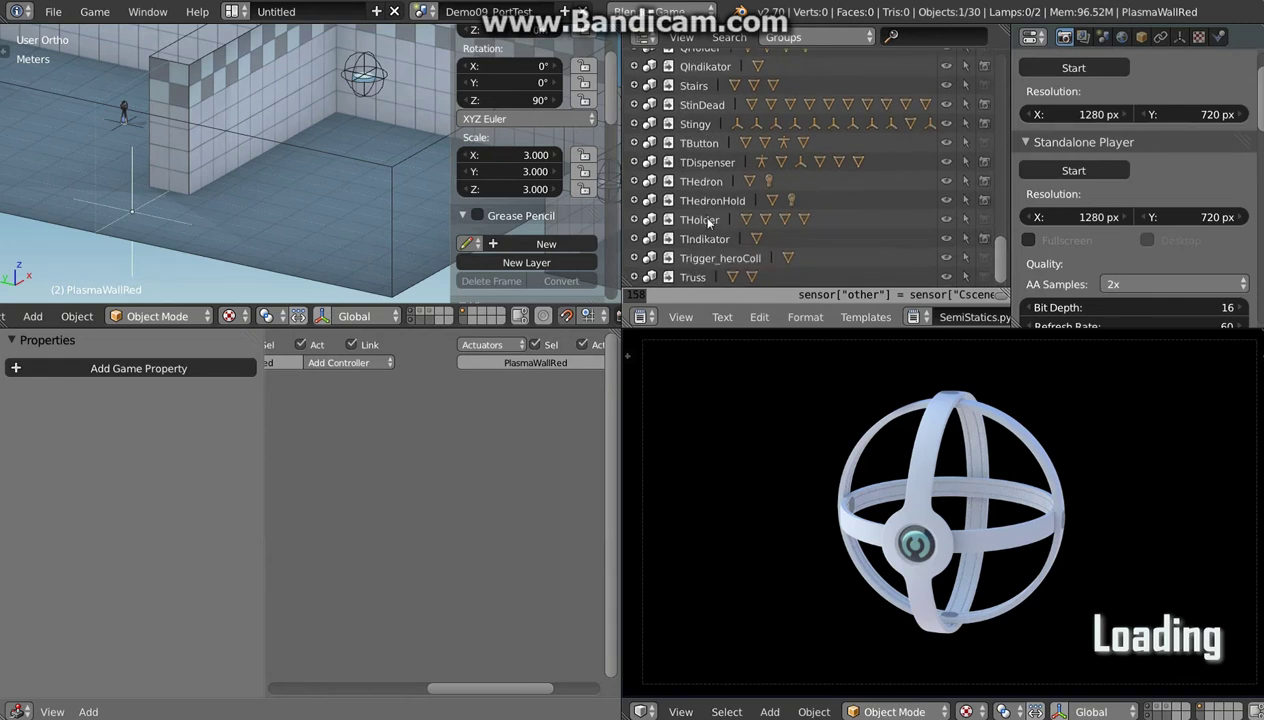
pyautogui.scroll(2, 704, 244)
pyautogui.scroll(2, 702, 244)
pyautogui.scroll(1, 700, 245)
pyautogui.scroll(1, 703, 208)
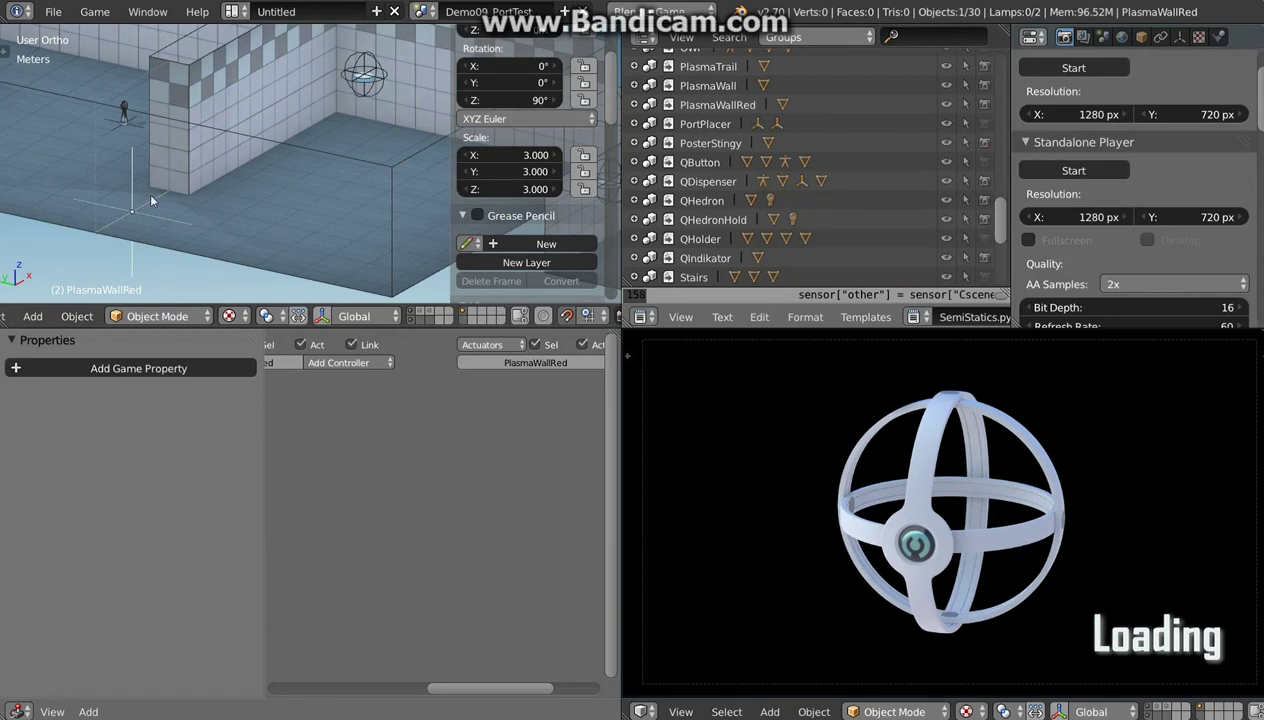
# Step: Add a PortPlacer group instance to the Demo09_PortTest level
pyautogui.hotkey('shift', 'a')
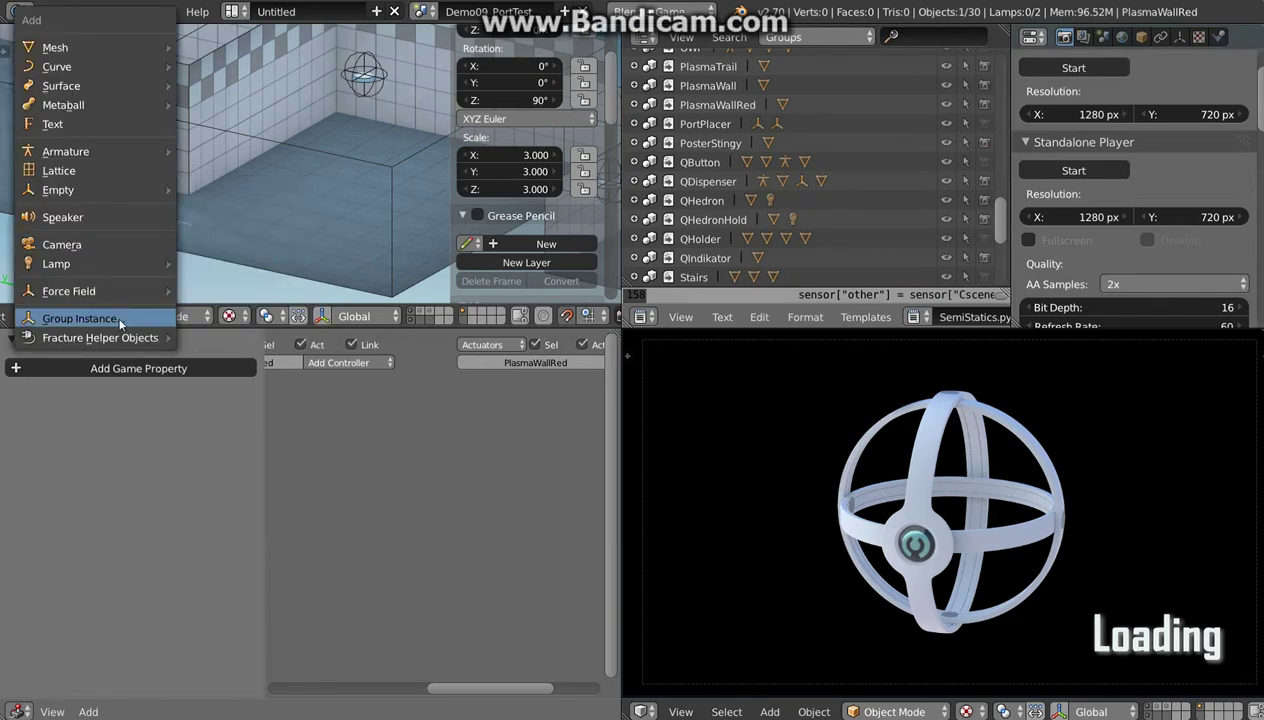
pyautogui.click(100, 316)
pyautogui.write('Door')
pyautogui.write('po')
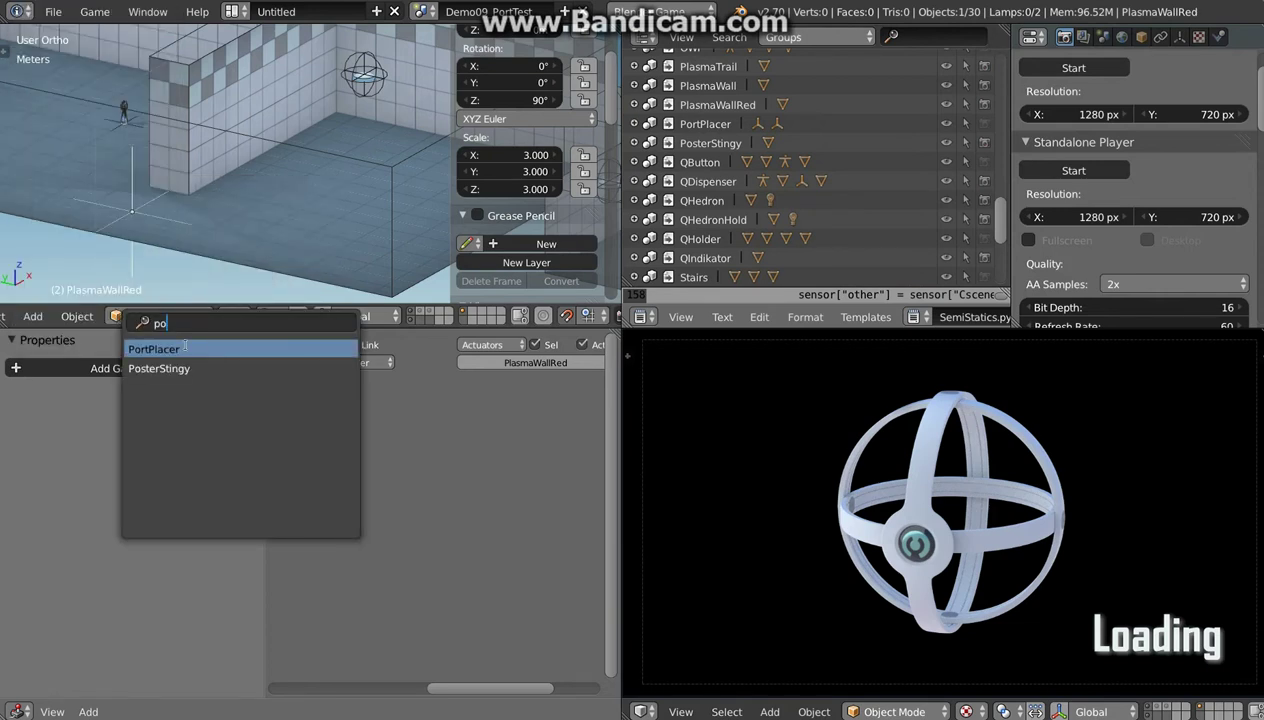
pyautogui.click(173, 346)
pyautogui.moveTo(133, 216); pyautogui.dragTo(186, 209, button='middle')
pyautogui.scroll(-3, 165, 230)
pyautogui.scroll(-2, 230, 154)
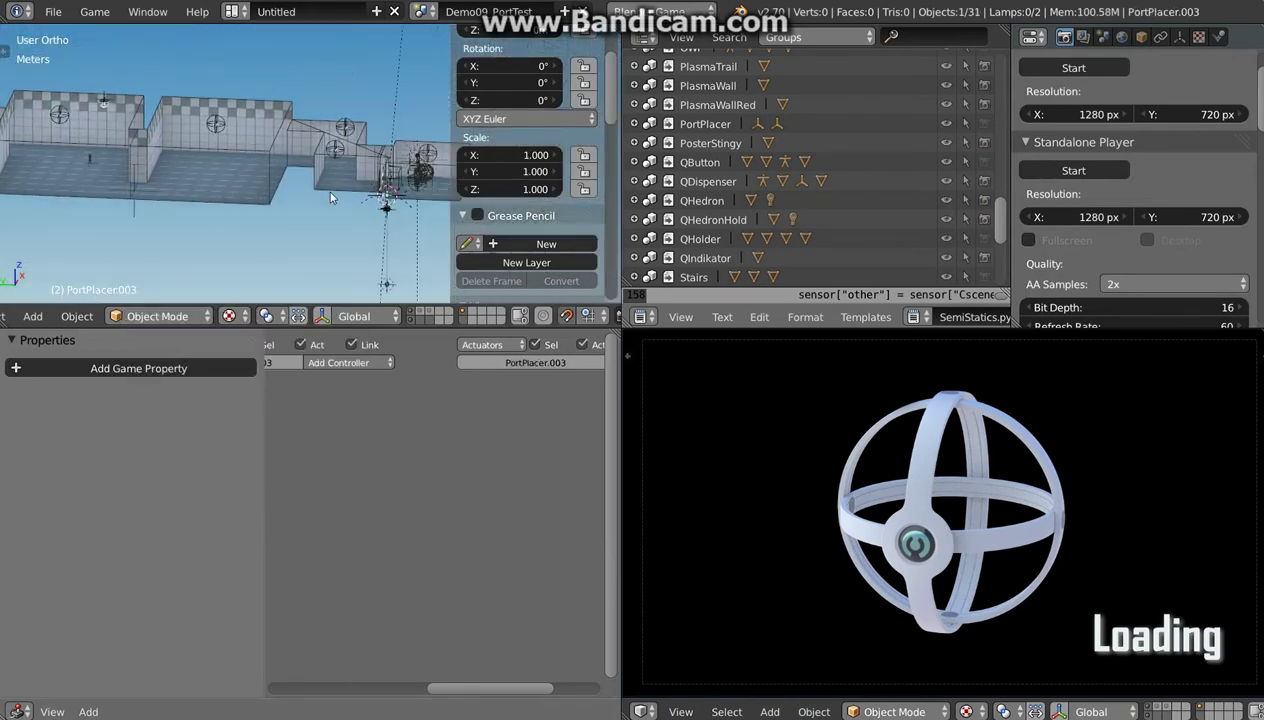
# Step: Move the PortPlacer instance vertically along Z to its new height
pyautogui.press('KP_7')
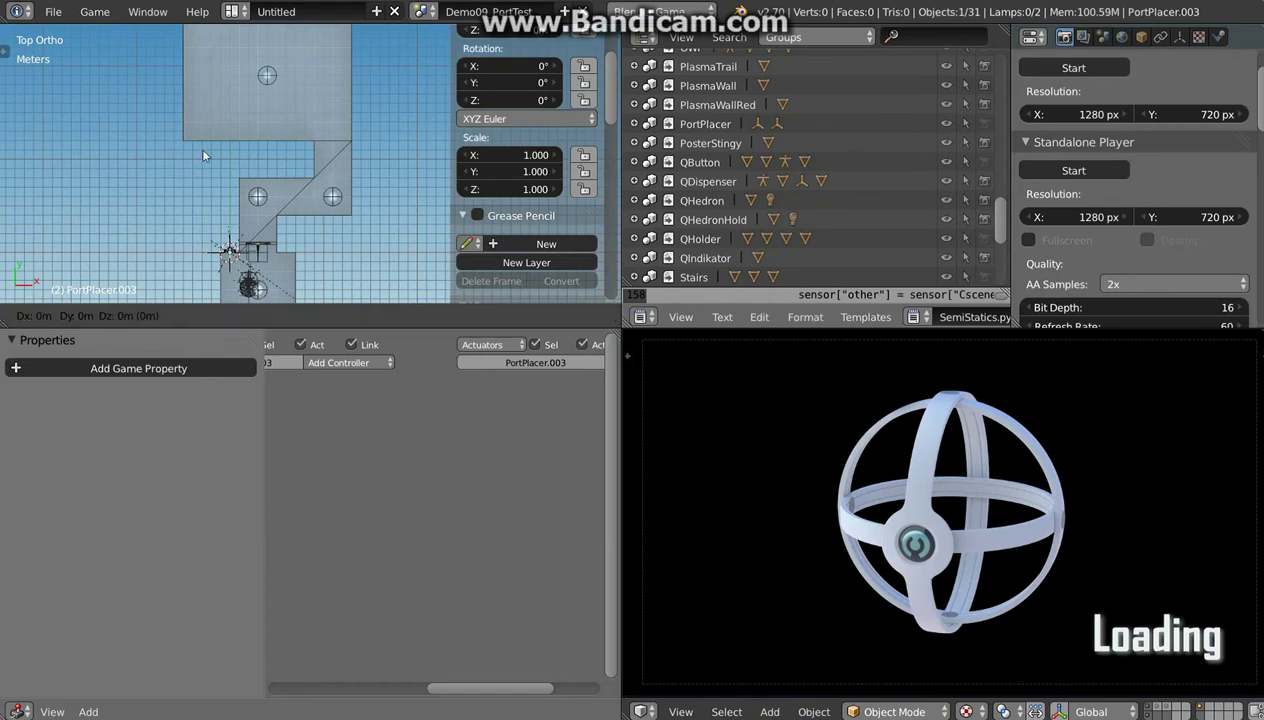
pyautogui.keyDown('shift'); pyautogui.moveTo(229, 47); pyautogui.dragTo(268, 187, button='middle'); pyautogui.keyUp('shift')
pyautogui.scroll(5, 270, 192)
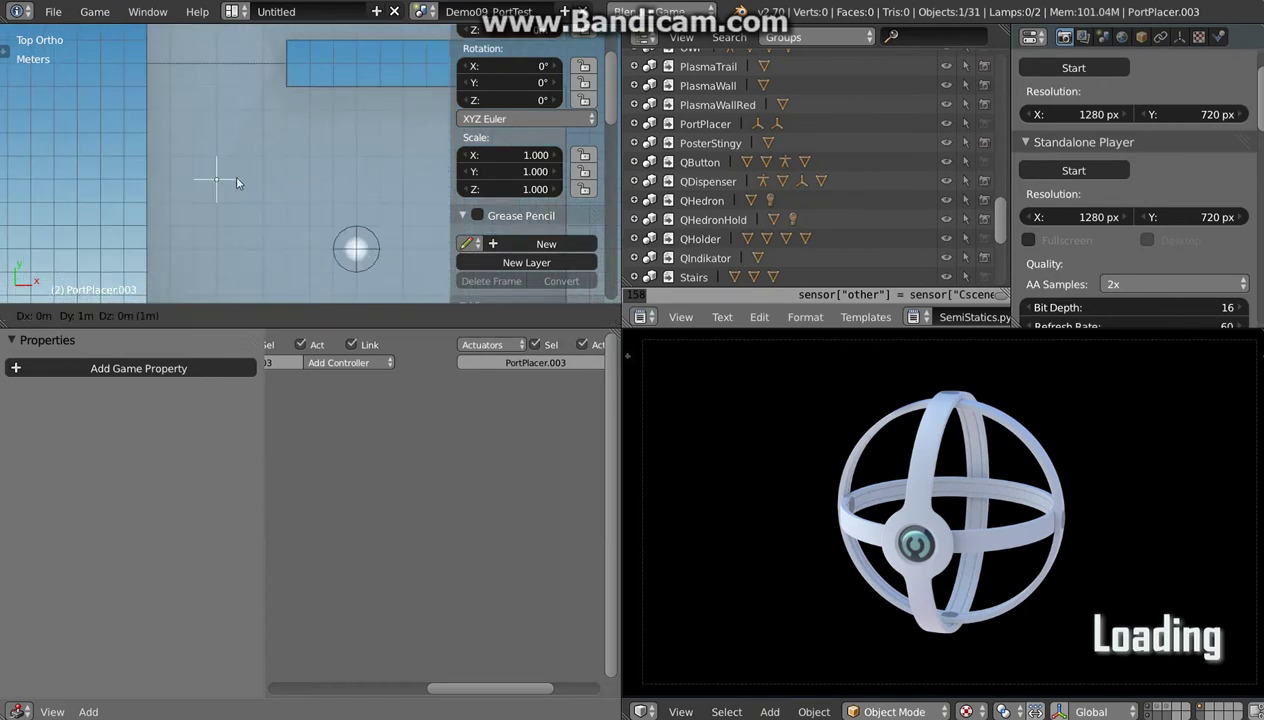
pyautogui.moveTo(235, 200)
pyautogui.mouseDown(button='middle')
pyautogui.moveTo(333, 134)
pyautogui.moveTo(277, 185)
pyautogui.moveTo(296, 161)
pyautogui.mouseUp(button='middle')
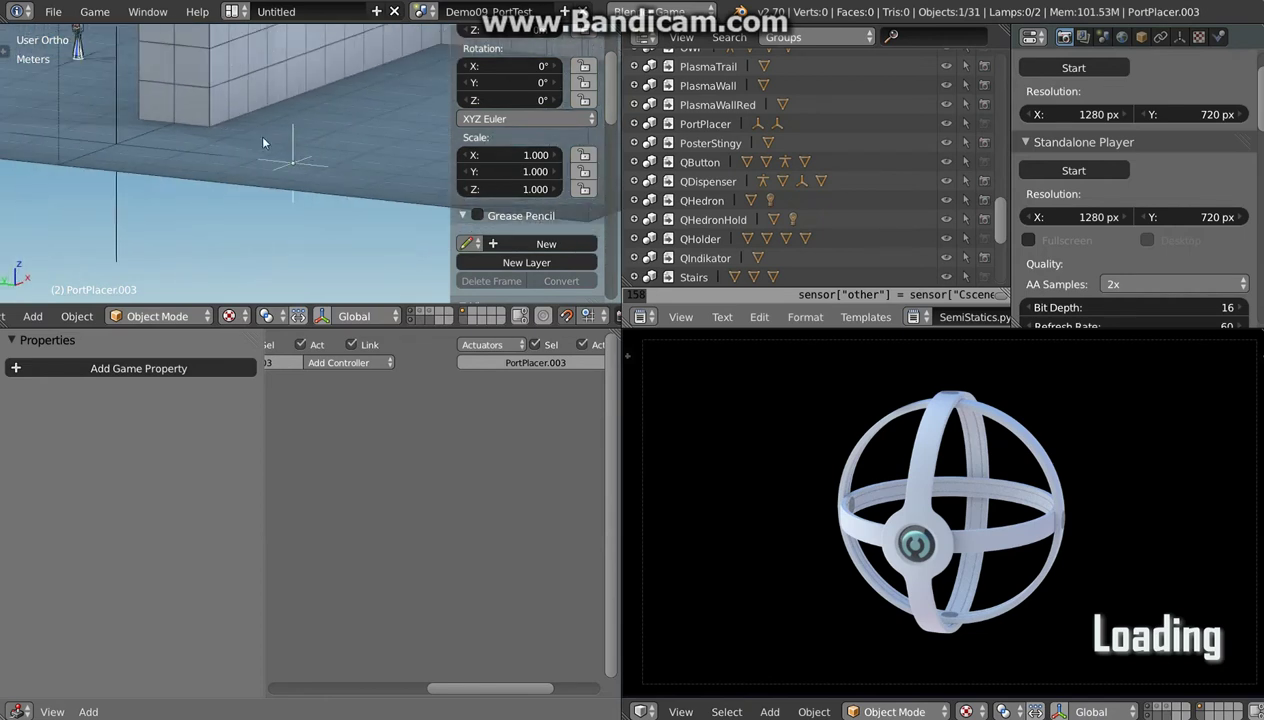
pyautogui.keyDown('shift'); pyautogui.moveTo(263, 143); pyautogui.dragTo(274, 187, button='middle'); pyautogui.keyUp('shift')
pyautogui.press('g')
pyautogui.press('z')
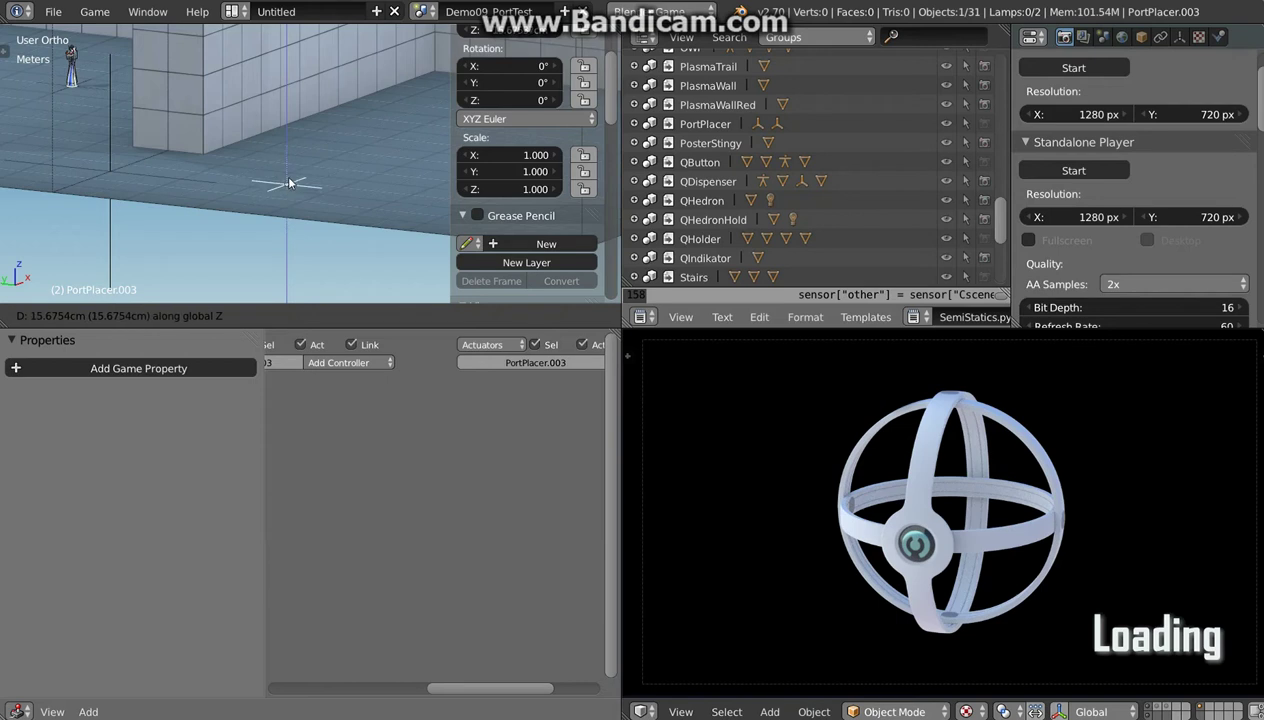
pyautogui.click(288, 180)
# Step: Switch a panel to the Logic Editor to view PortPlacer.003's empty game properties
pyautogui.moveTo(290, 195); pyautogui.dragTo(301, 222, button='middle')
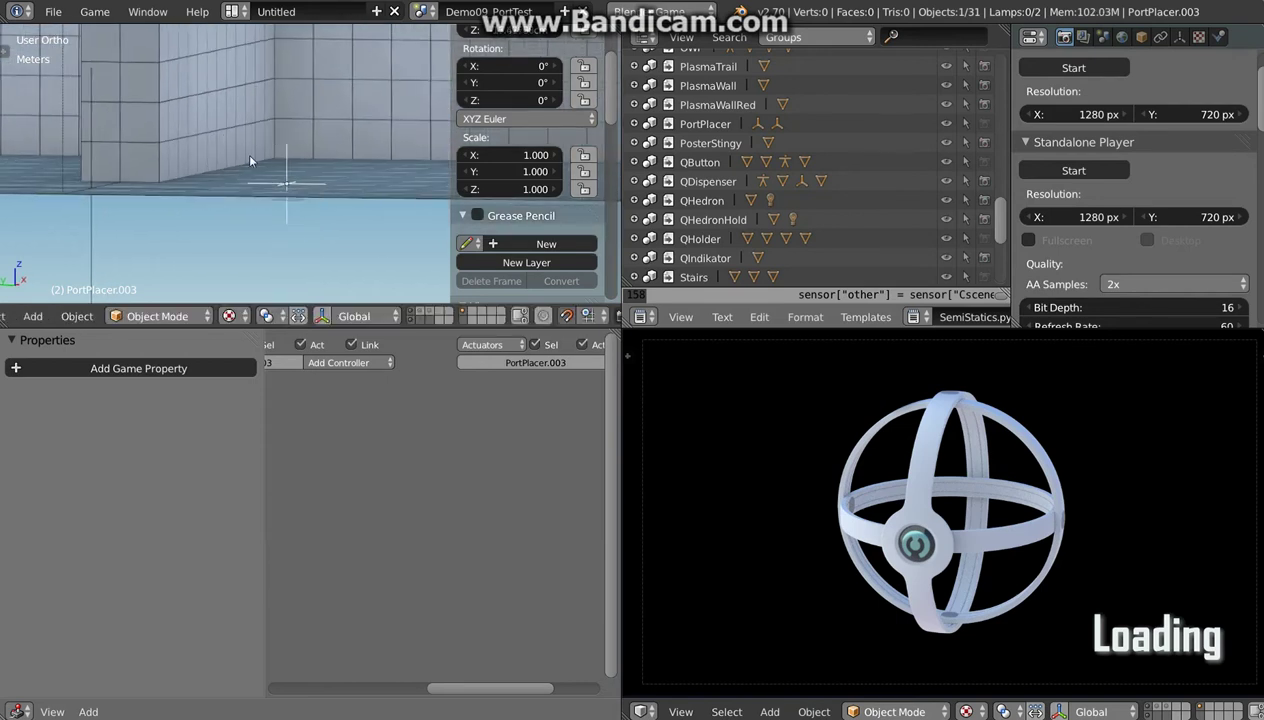
pyautogui.moveTo(285, 182)
pyautogui.mouseDown(button='middle')
pyautogui.moveTo(260, 195)
pyautogui.moveTo(231, 188)
pyautogui.moveTo(343, 180)
pyautogui.moveTo(382, 204)
pyautogui.mouseUp(button='middle')
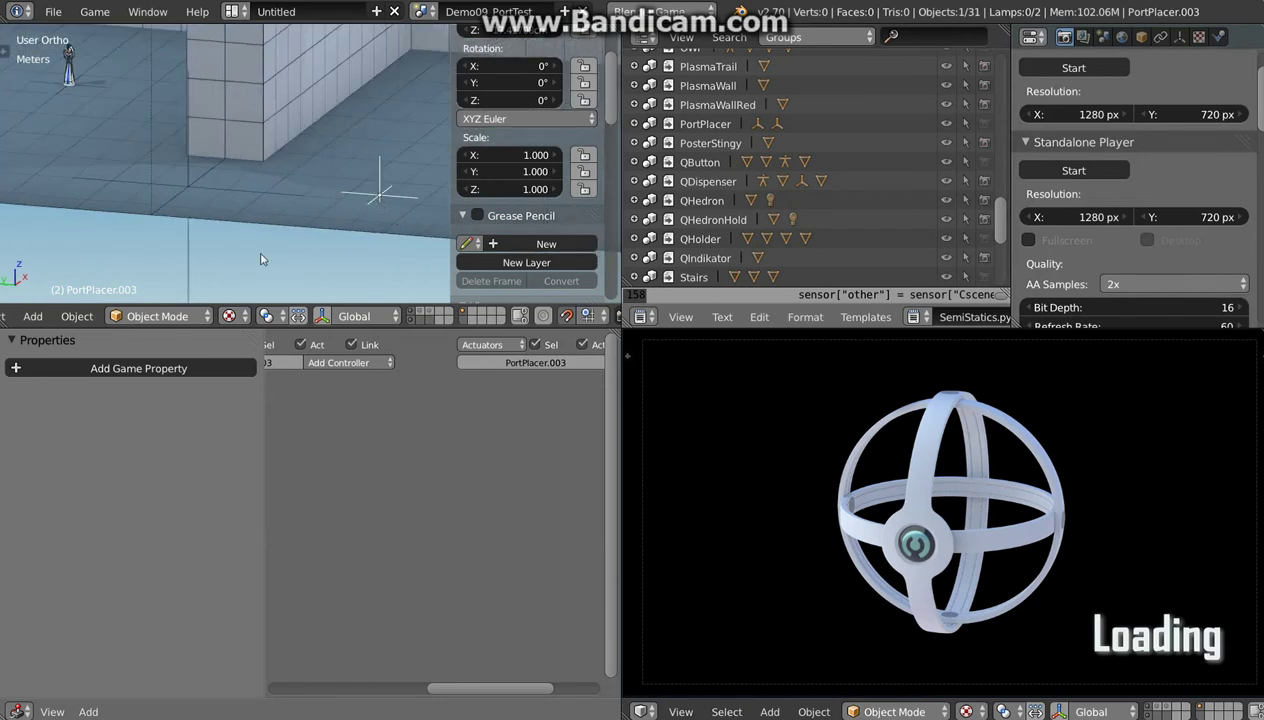
pyautogui.click(18, 711)
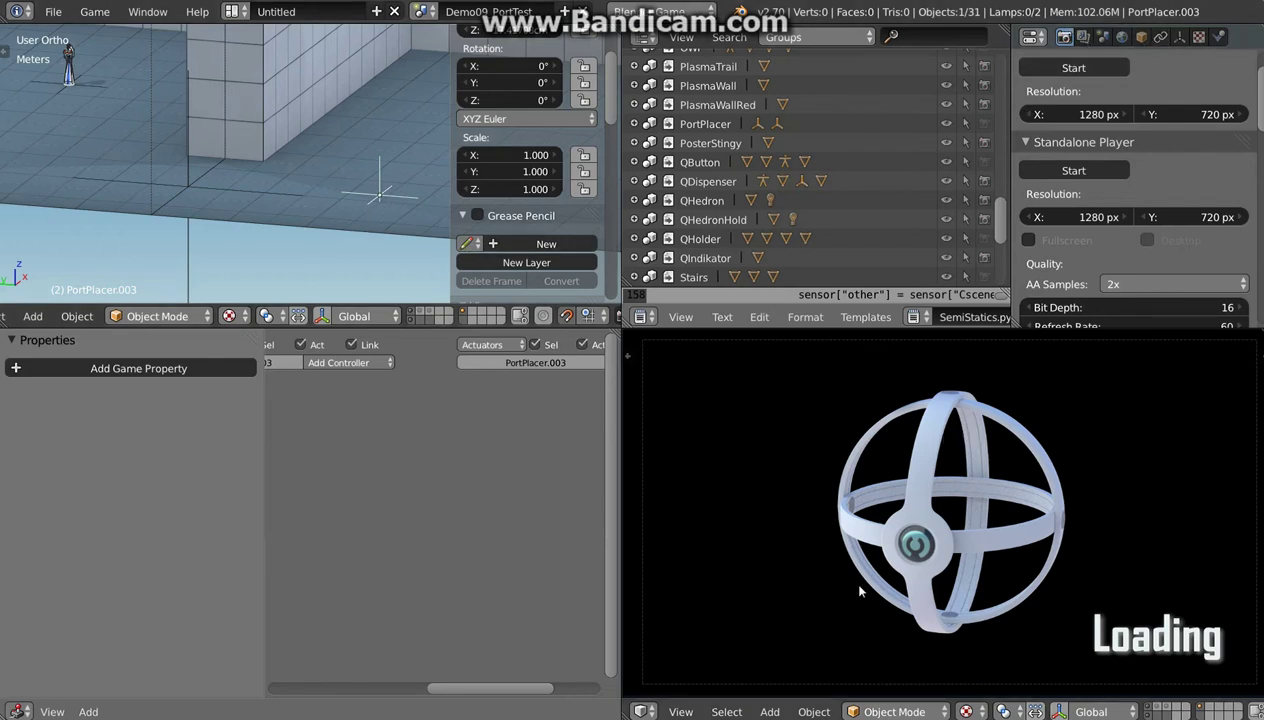
# Step: Add an Integer game property named start to PortPlacer.003
pyautogui.scroll(2, 333, 214)
pyautogui.scroll(2, 351, 216)
pyautogui.scroll(-2, 355, 225)
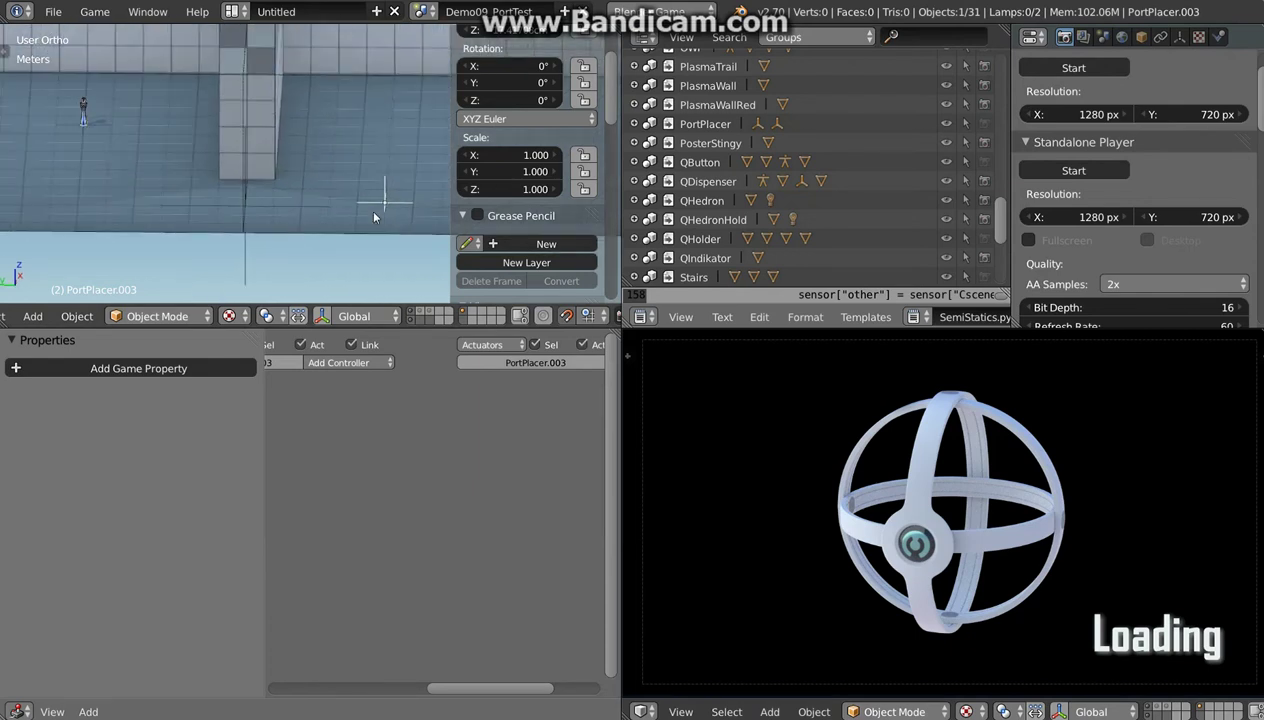
pyautogui.click(118, 368)
pyautogui.click(52, 405)
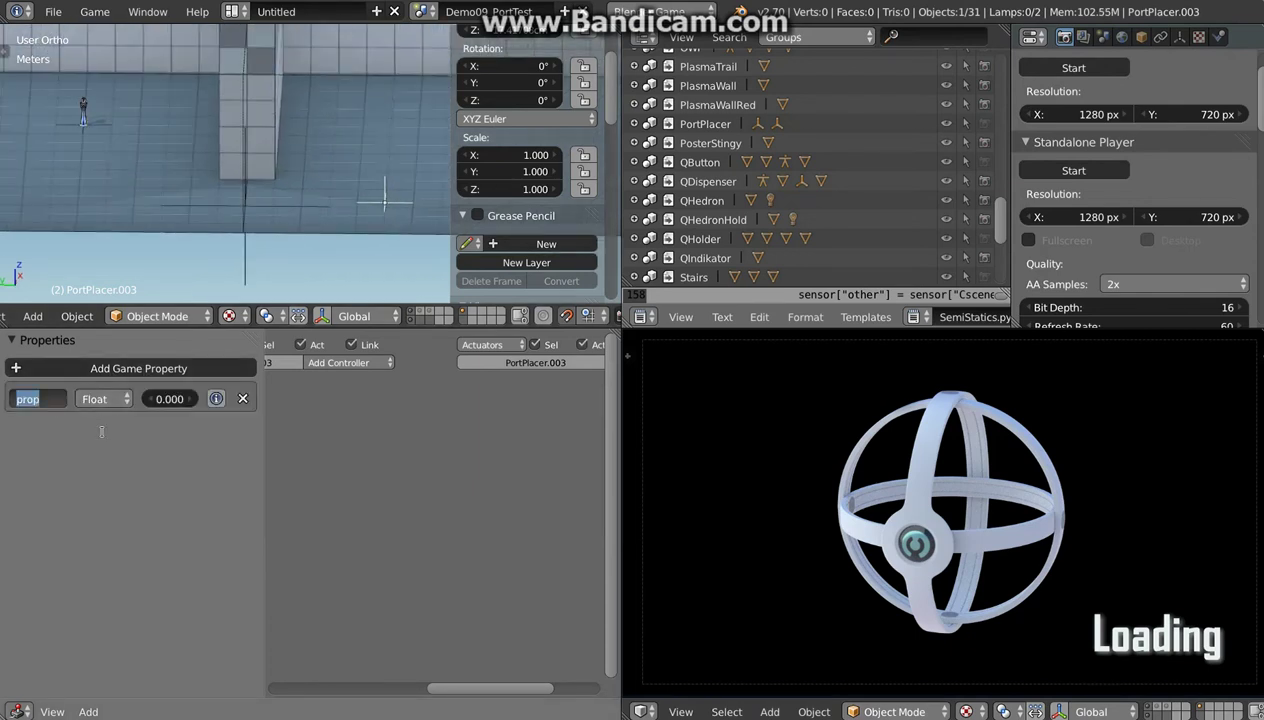
pyautogui.write('start')
pyautogui.click(106, 401)
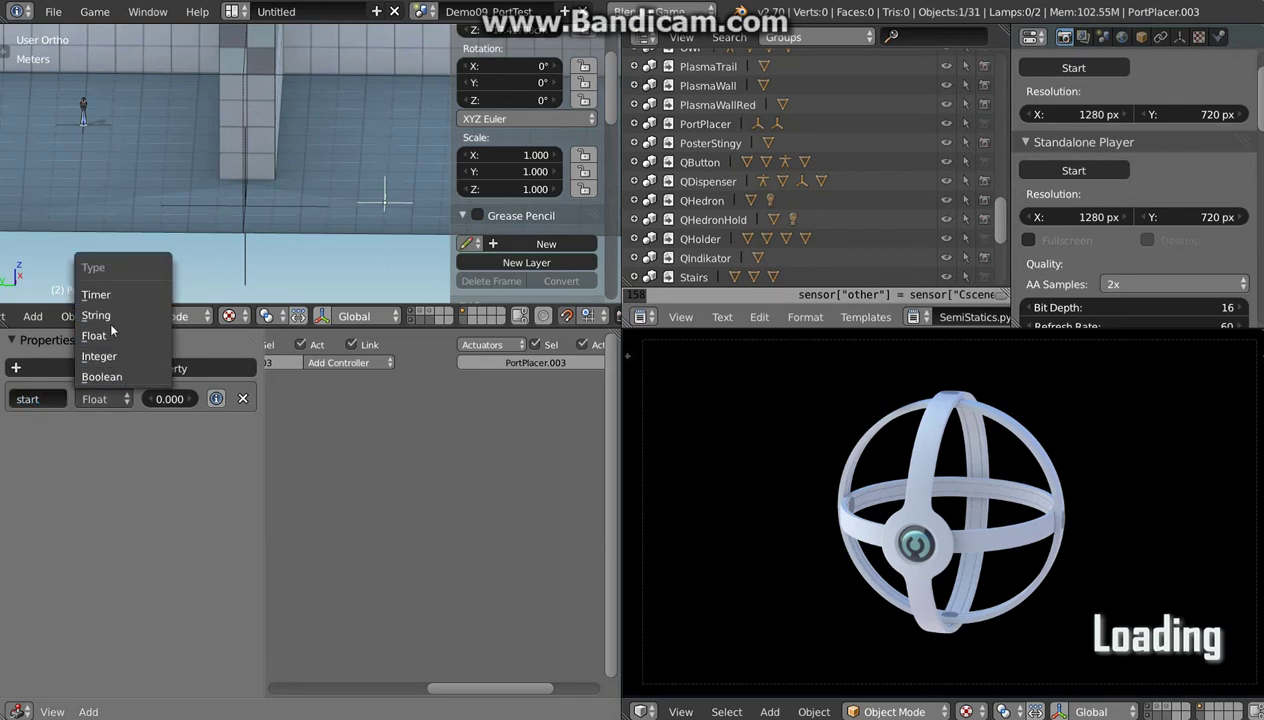
pyautogui.click(100, 356)
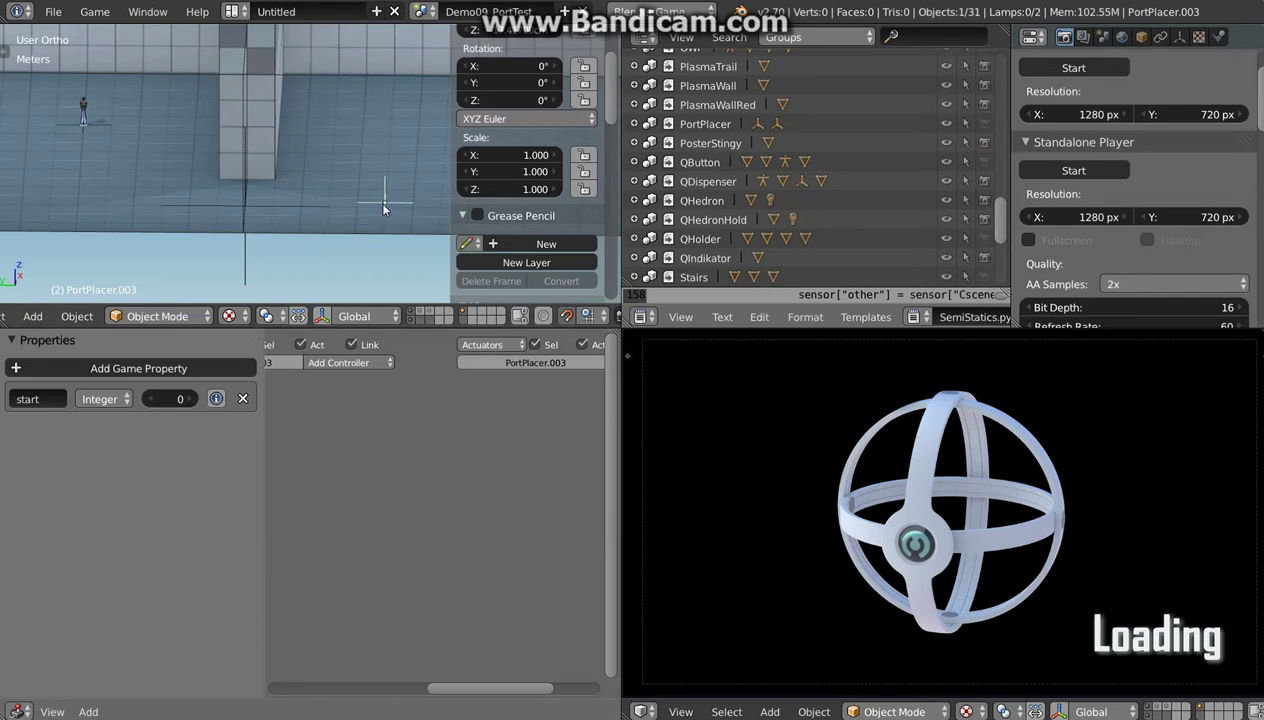
# Step: Duplicate the placer as PortPlacer.004, shifted 9 m along Y
pyautogui.moveTo(383, 207); pyautogui.dragTo(385, 260, button='middle')
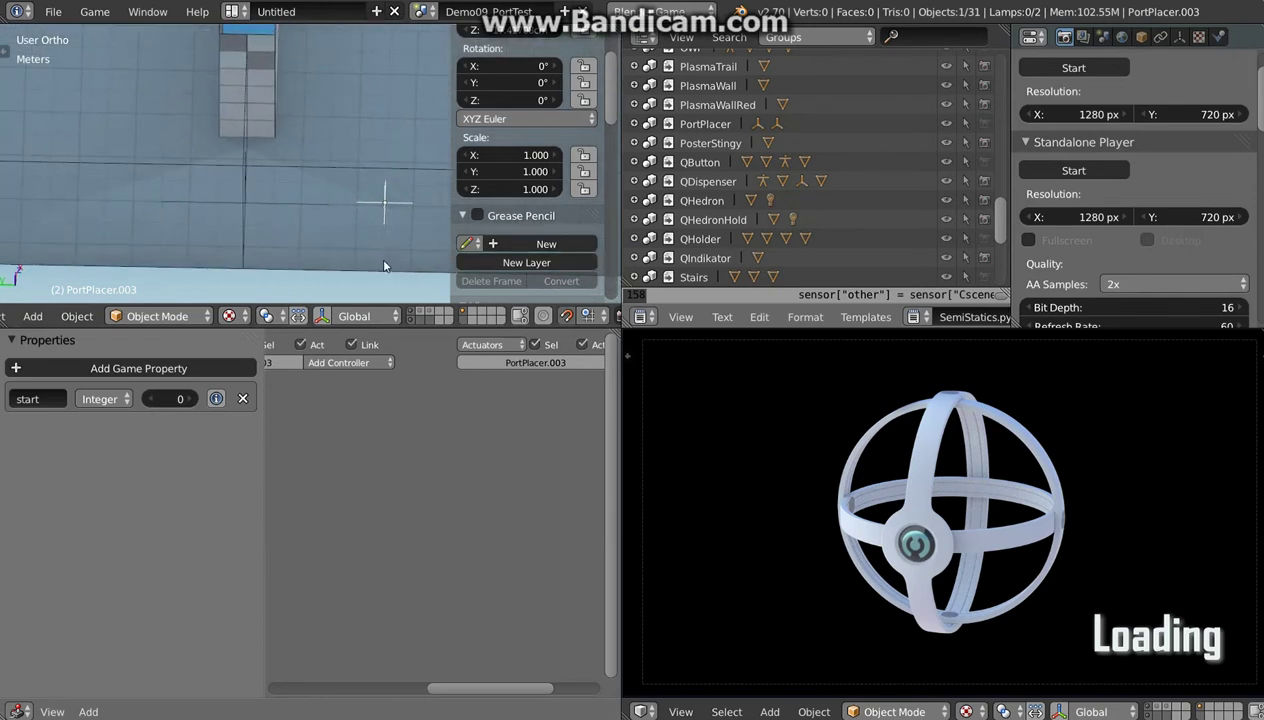
pyautogui.press('KP_7')
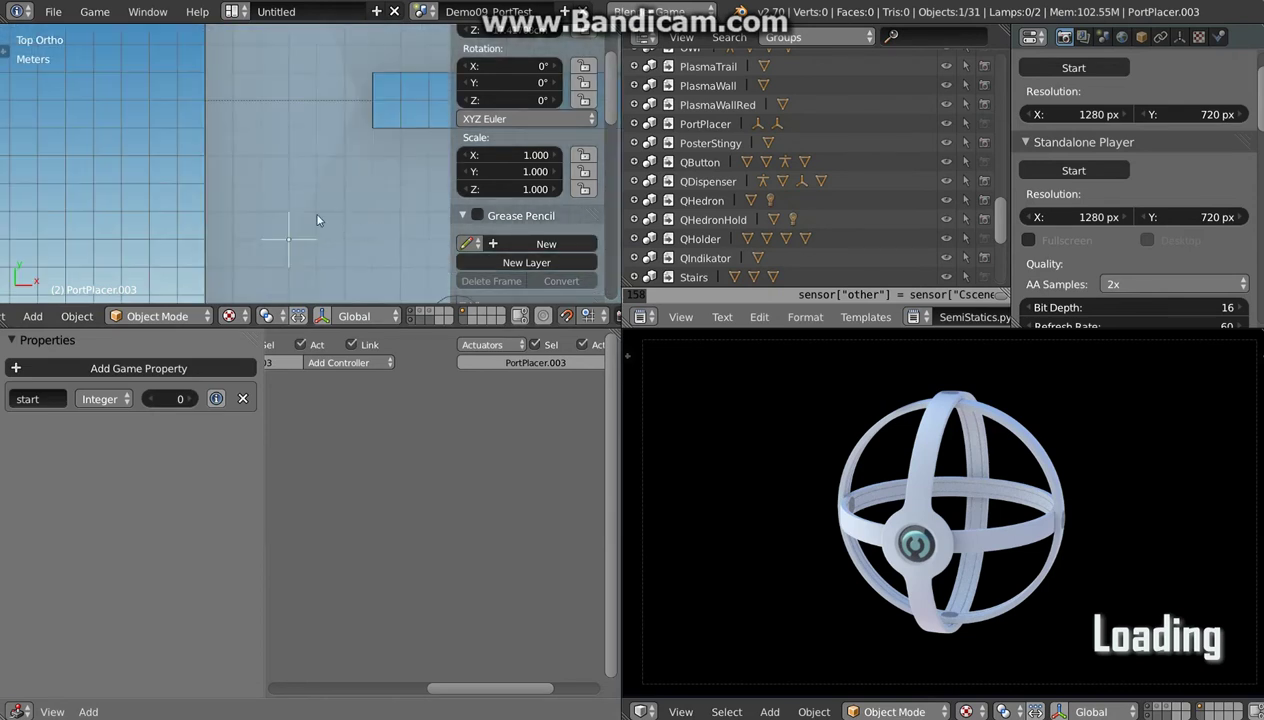
pyautogui.keyDown('shift'); pyautogui.moveTo(313, 211); pyautogui.dragTo(309, 216, button='middle'); pyautogui.keyUp('shift')
pyautogui.scroll(-2, 315, 217)
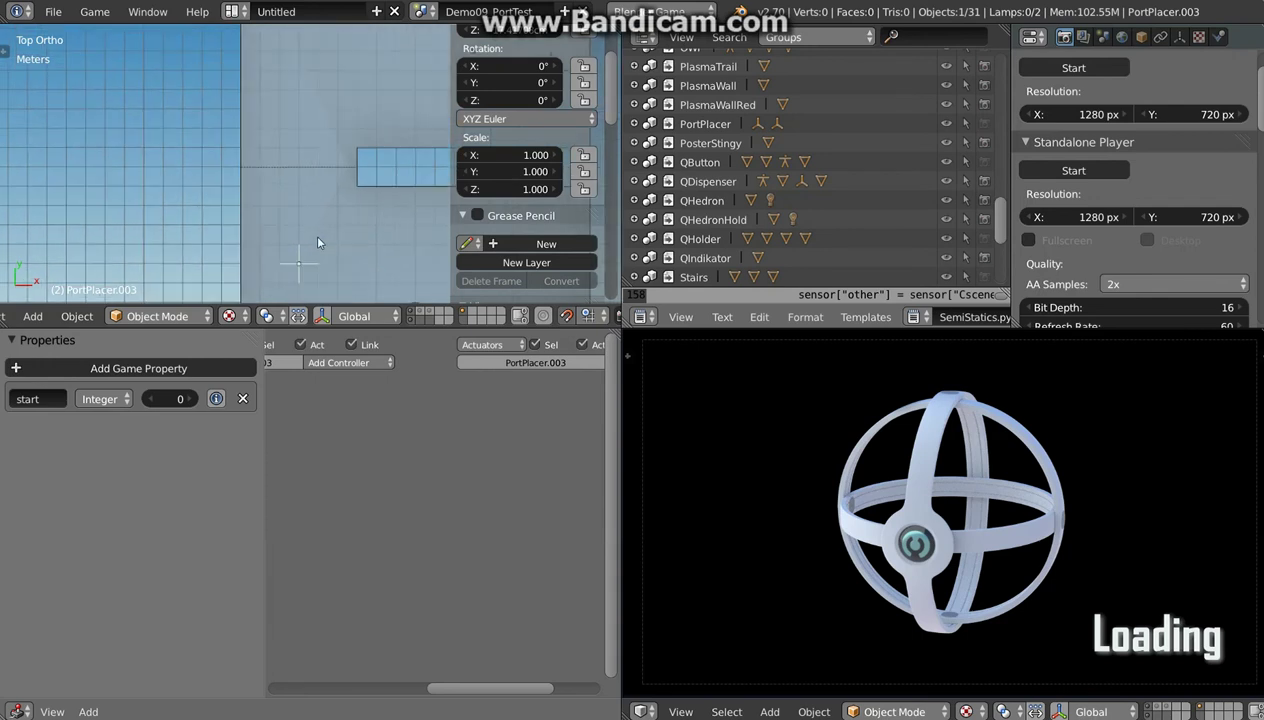
pyautogui.hotkey('shift', 'd')
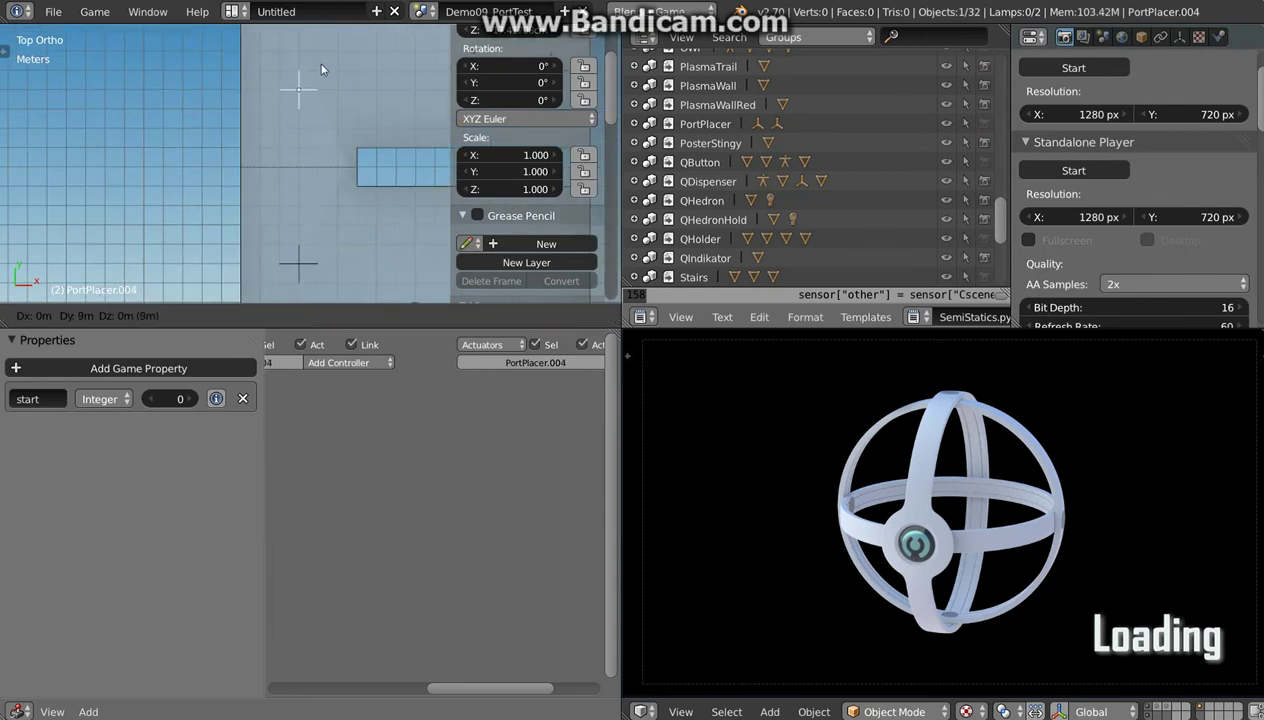
pyautogui.click(316, 52)
pyautogui.moveTo(312, 198)
pyautogui.mouseDown(button='middle')
pyautogui.moveTo(281, 223)
pyautogui.moveTo(314, 200)
pyautogui.moveTo(204, 203)
pyautogui.mouseUp(button='middle')
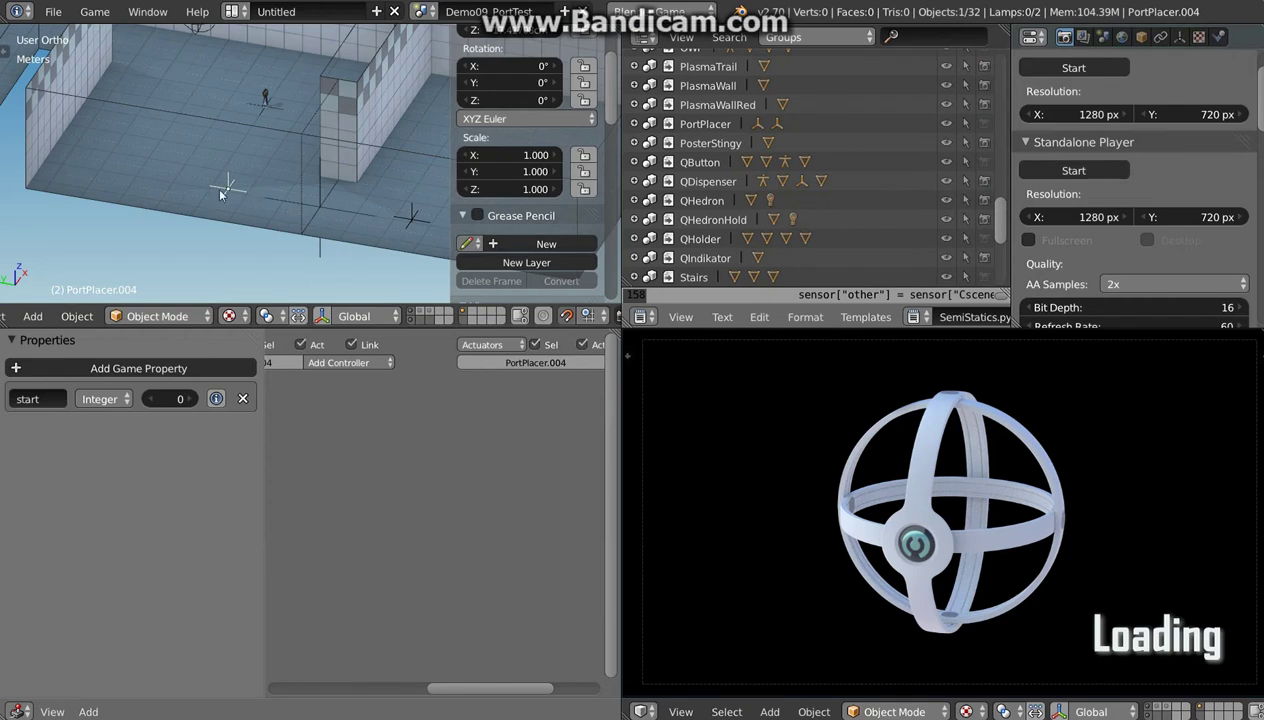
# Step: Raise PortPlacer.004's start property value to 16
pyautogui.scroll(5, 232, 194)
pyautogui.click(190, 399)
pyautogui.click(190, 399)
pyautogui.click(185, 398)
pyautogui.click(185, 398)
pyautogui.click(185, 398)
pyautogui.click(185, 398)
pyautogui.click(187, 396)
# Step: Save the level file, confirming Save Over
pyautogui.scroll(-2, 308, 207)
pyautogui.scroll(-2, 310, 208)
pyautogui.scroll(-2, 312, 210)
pyautogui.scroll(-2, 315, 215)
pyautogui.scroll(-2, 315, 215)
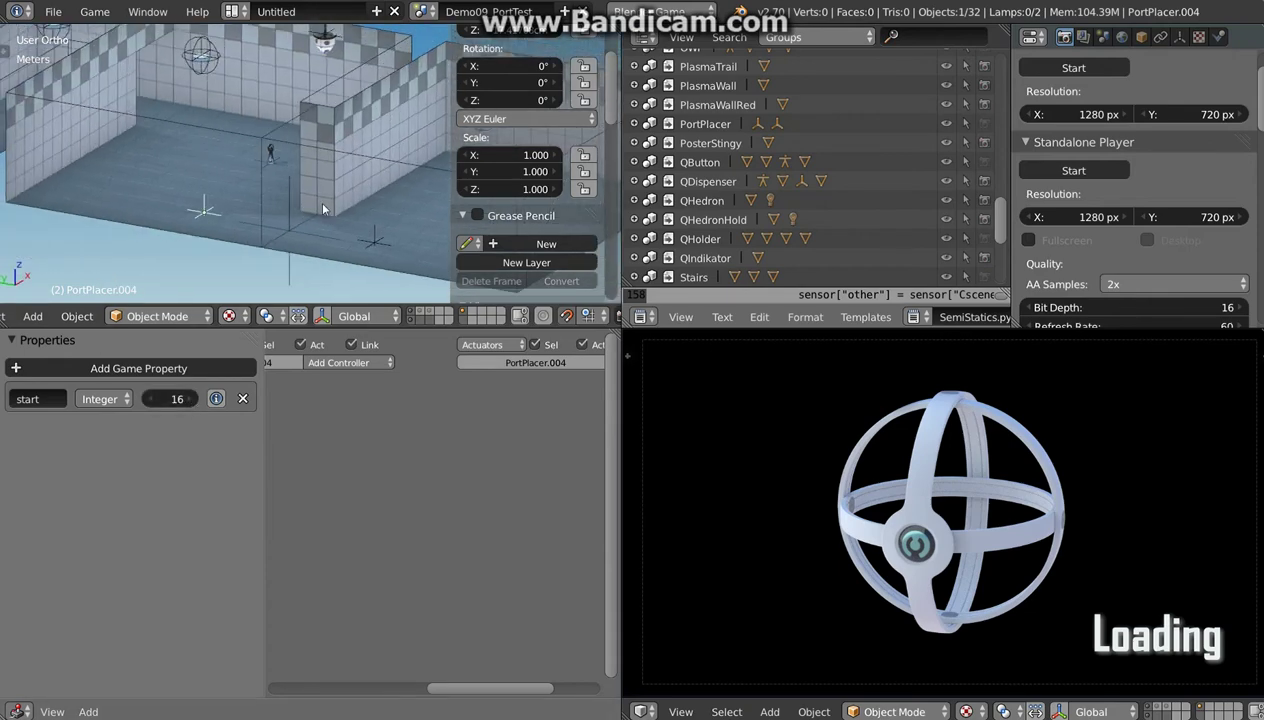
pyautogui.hotkey('ctrl', 's')
pyautogui.click(318, 200)
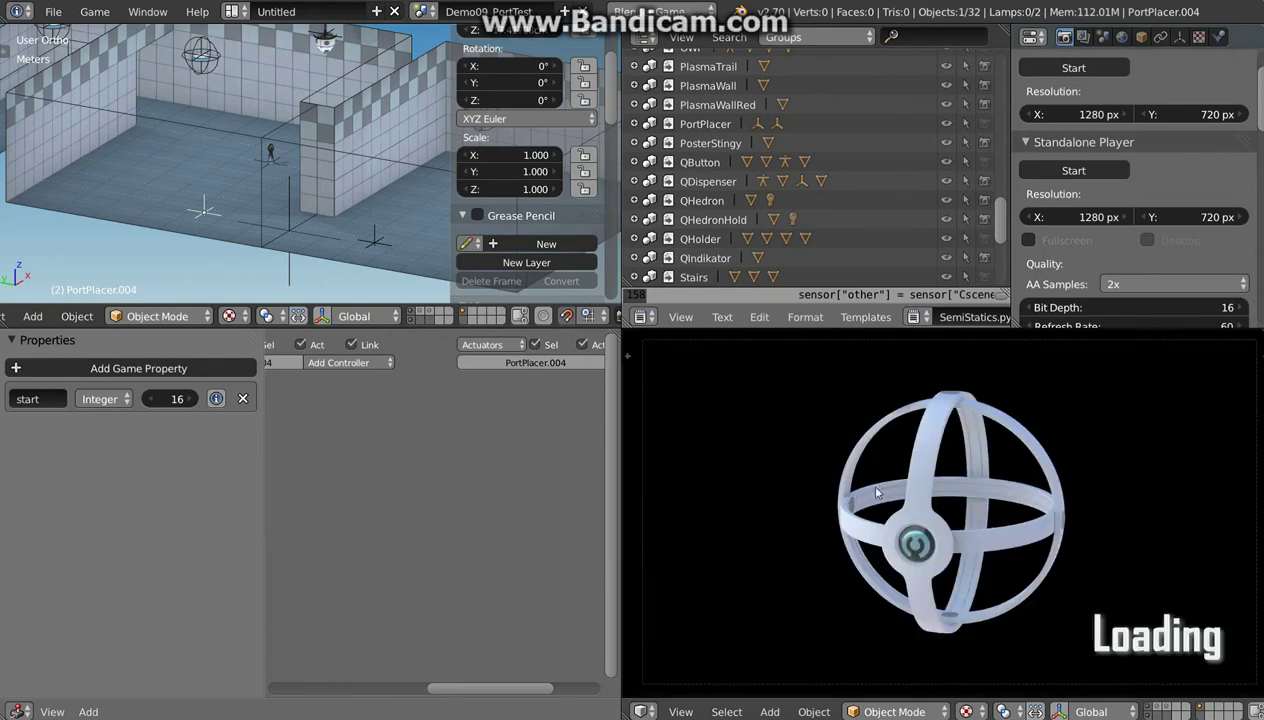
# Step: Switch to the Demo01_FirstStep scene and orbit over the level
pyautogui.moveTo(319, 222)
pyautogui.mouseDown(button='middle')
pyautogui.moveTo(163, 165)
pyautogui.moveTo(268, 199)
pyautogui.moveTo(330, 150)
pyautogui.mouseUp(button='middle')
pyautogui.click(425, 11)
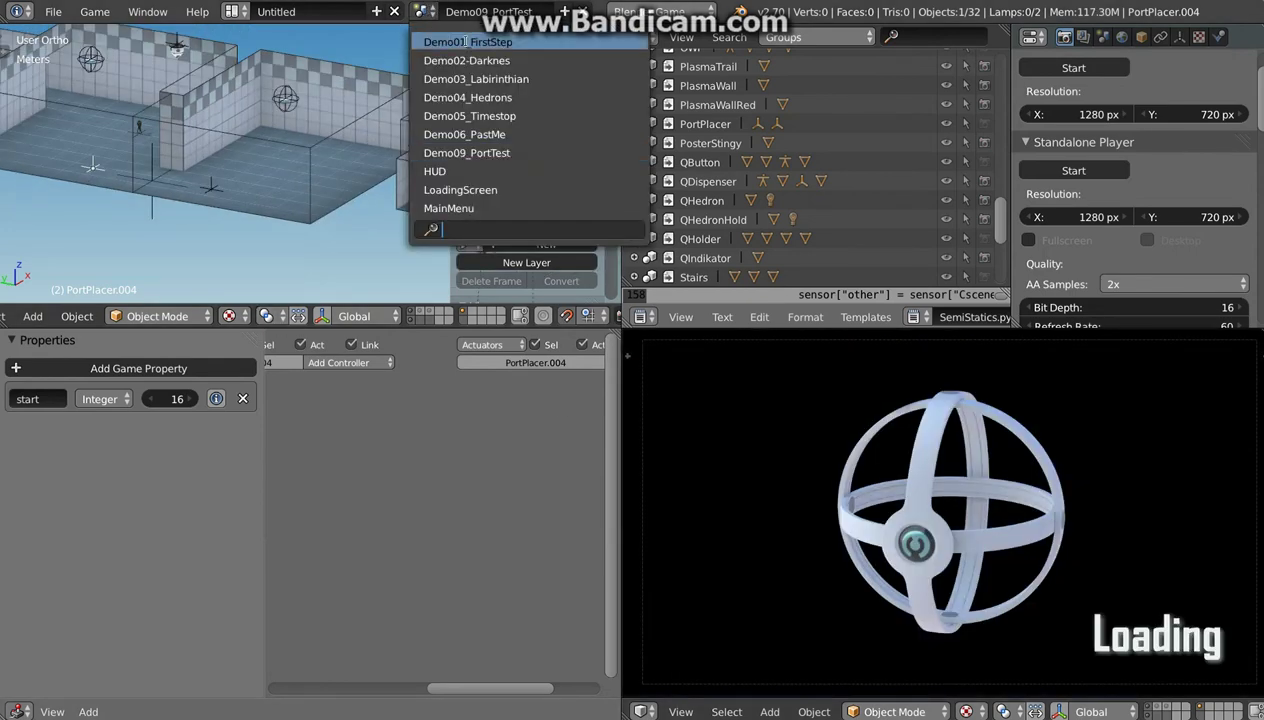
pyautogui.press('Return')
pyautogui.moveTo(403, 268); pyautogui.dragTo(117, 144, button='middle')
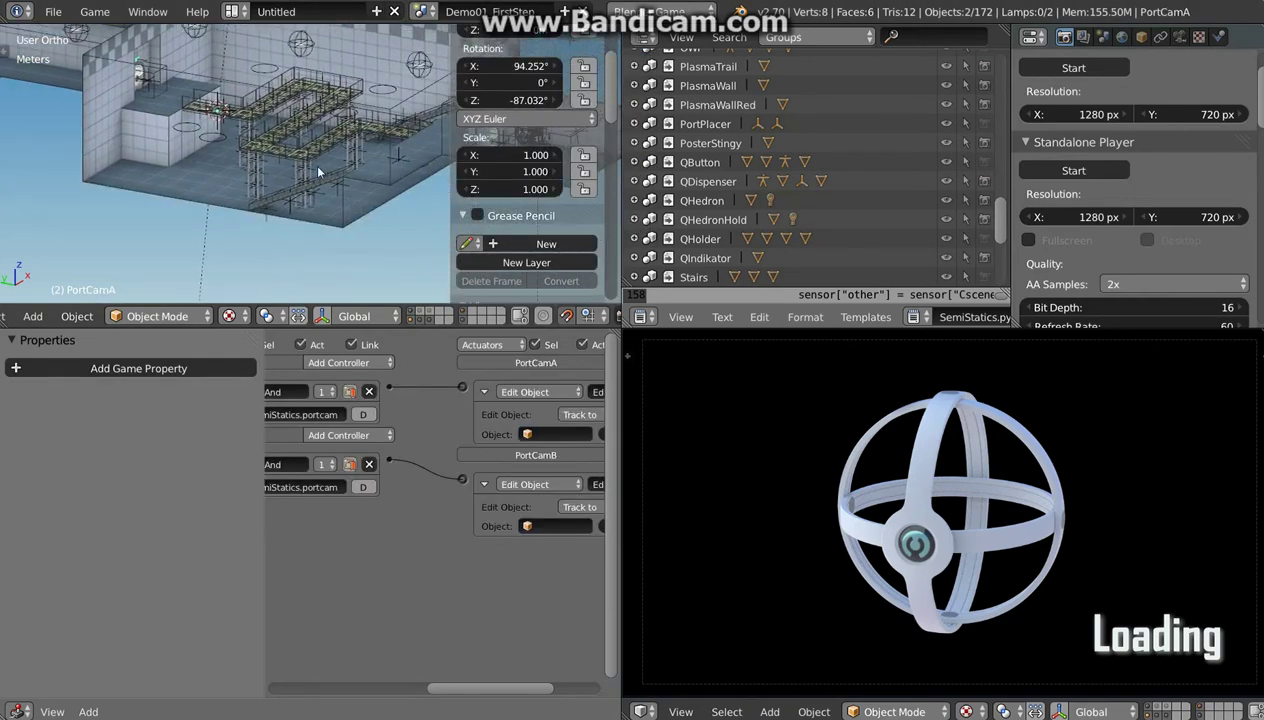
pyautogui.scroll(2, 318, 173)
pyautogui.scroll(2, 313, 150)
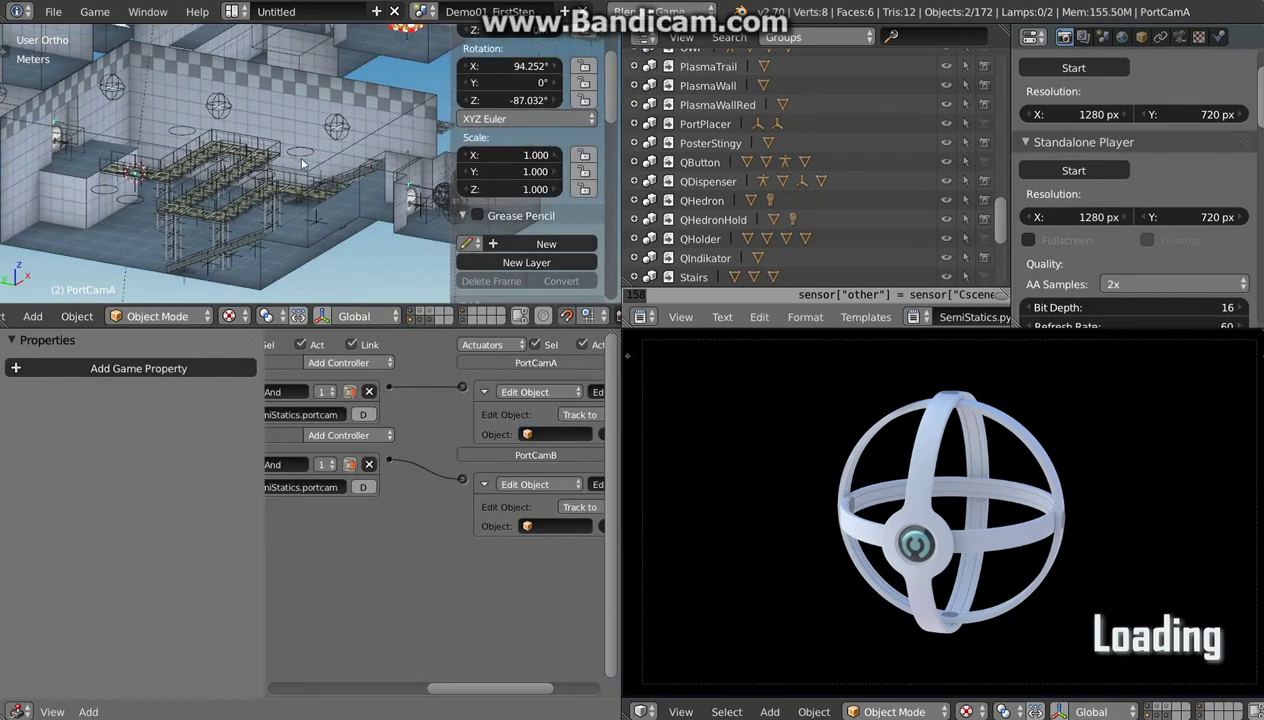
pyautogui.moveTo(387, 268); pyautogui.dragTo(283, 184, button='middle')
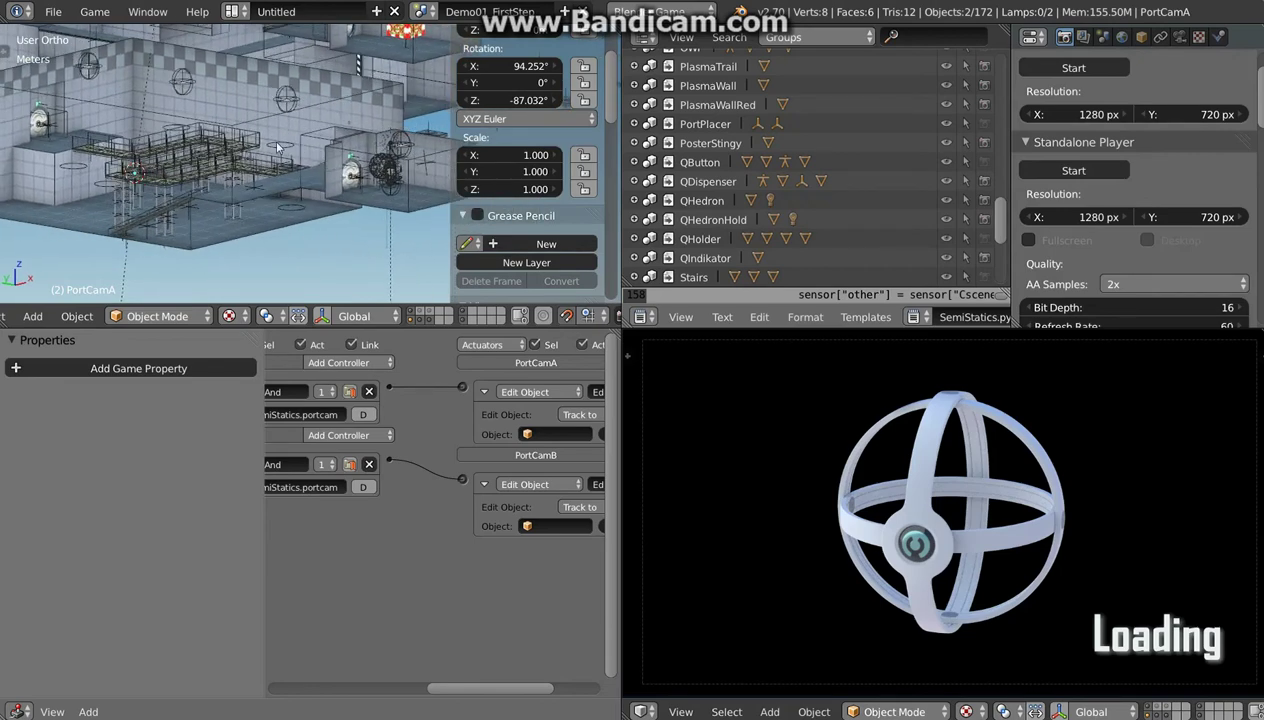
pyautogui.scroll(2, 175, 89)
pyautogui.scroll(2, 170, 150)
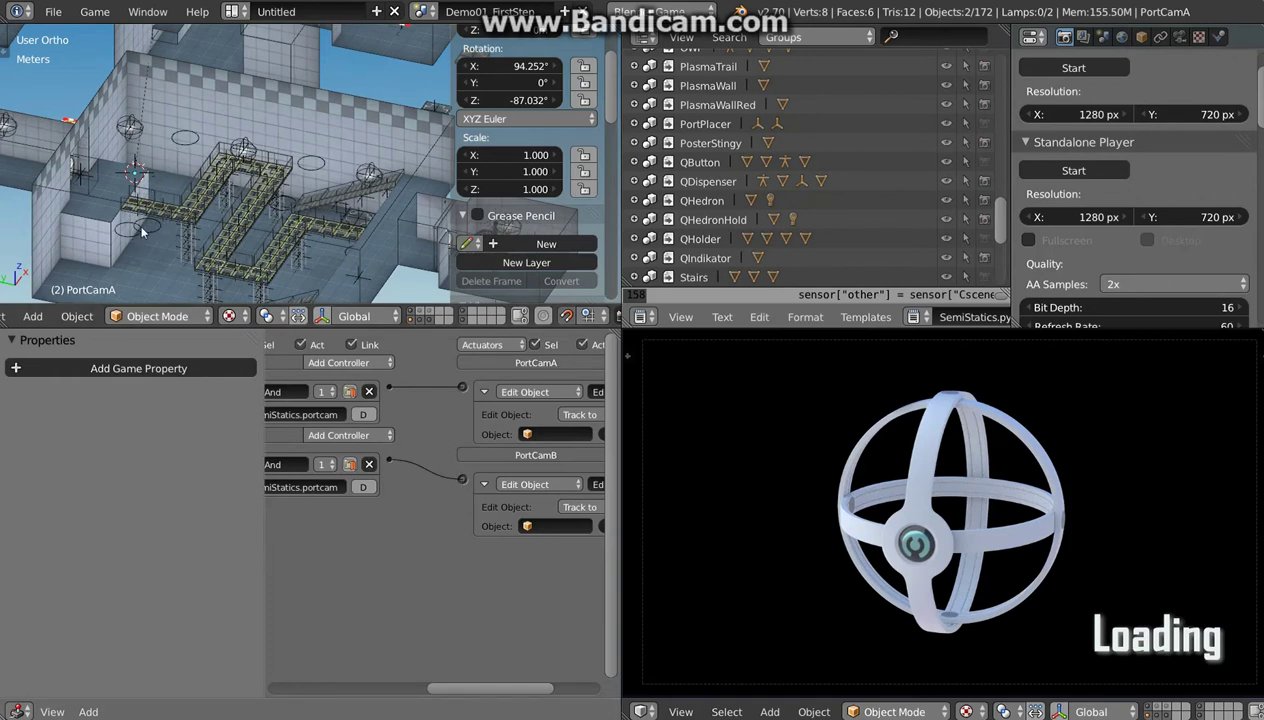
# Step: Inspect the catwalks, selecting 05_mtrail.000 and then the MPlate.002 plate
pyautogui.moveTo(136, 234)
pyautogui.mouseDown(button='middle')
pyautogui.moveTo(153, 235)
pyautogui.moveTo(139, 221)
pyautogui.moveTo(160, 224)
pyautogui.mouseUp(button='middle')
pyautogui.scroll(2, 142, 206)
pyautogui.scroll(2, 131, 195)
pyautogui.rightClick(131, 194)
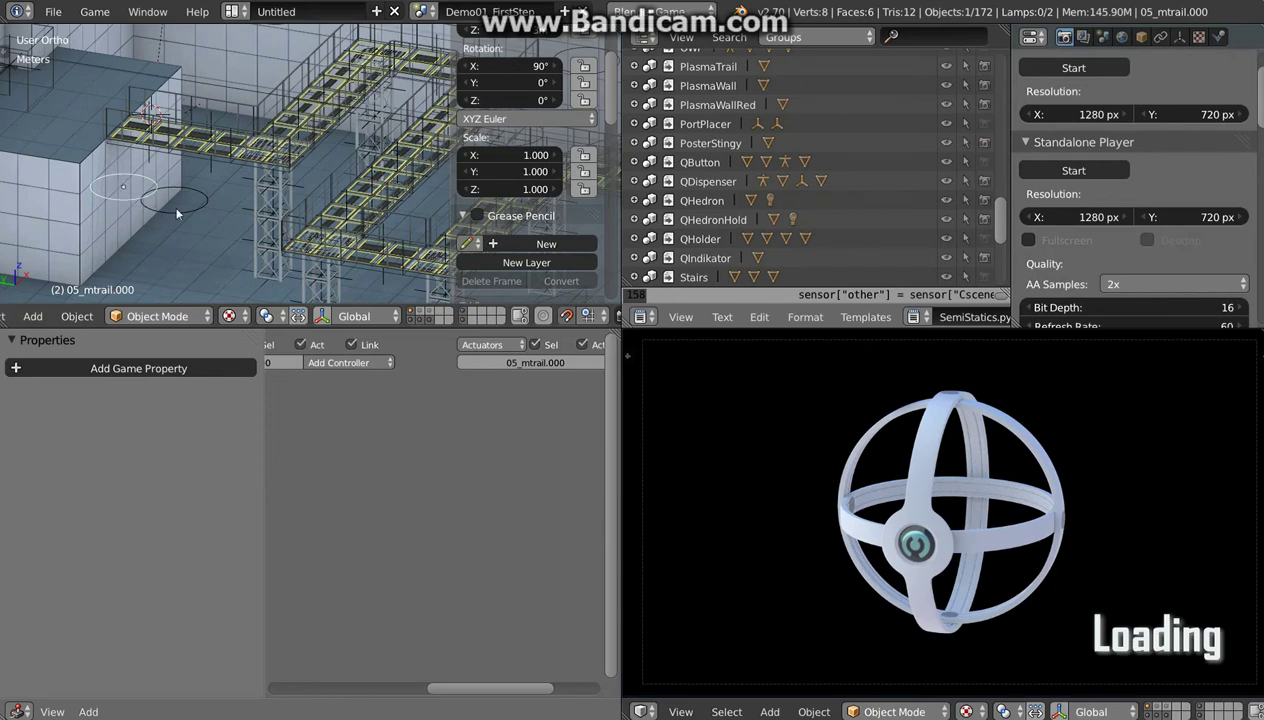
pyautogui.scroll(-2, 176, 213)
pyautogui.moveTo(132, 219)
pyautogui.mouseDown(button='middle')
pyautogui.moveTo(181, 204)
pyautogui.moveTo(104, 208)
pyautogui.mouseUp(button='middle')
pyautogui.scroll(-2, 352, 167)
pyautogui.rightClick(312, 166)
pyautogui.scroll(3, 325, 165)
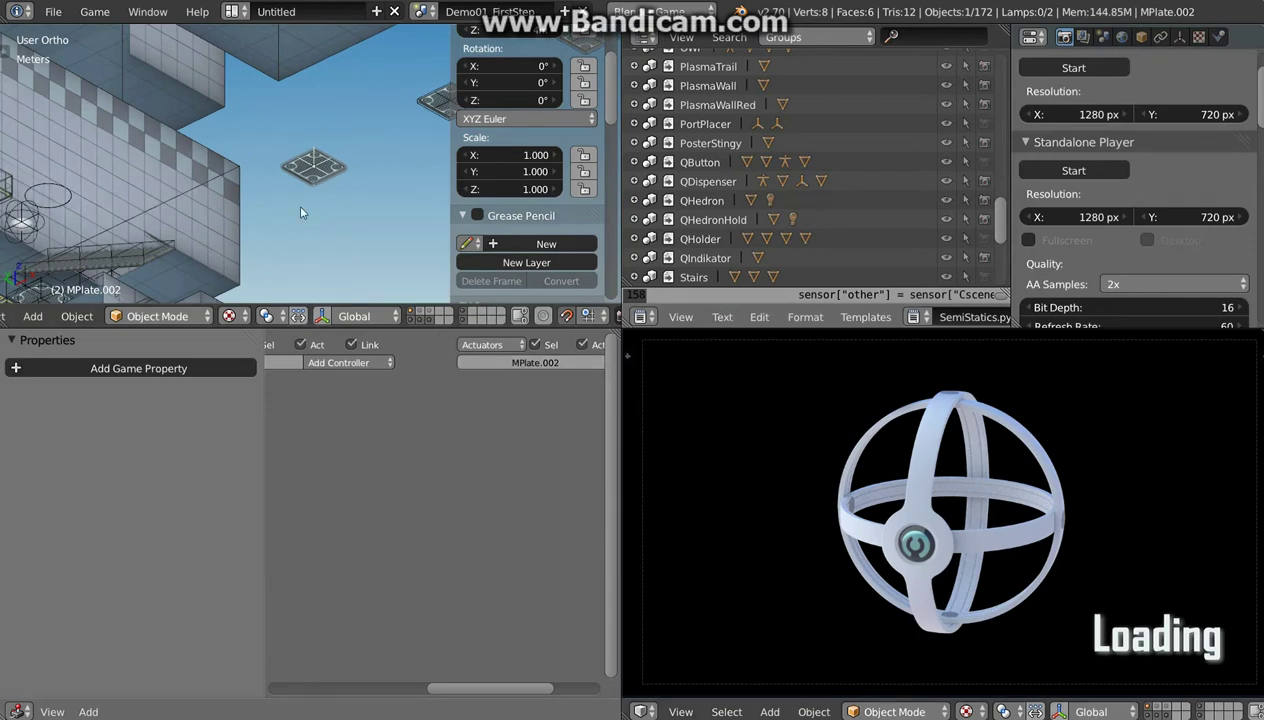
pyautogui.moveTo(297, 211)
pyautogui.mouseDown(button='middle')
pyautogui.moveTo(170, 258)
pyautogui.moveTo(290, 109)
pyautogui.moveTo(322, 208)
pyautogui.moveTo(330, 192)
pyautogui.moveTo(310, 231)
pyautogui.moveTo(330, 231)
pyautogui.moveTo(291, 199)
pyautogui.moveTo(300, 205)
pyautogui.mouseUp(button='middle')
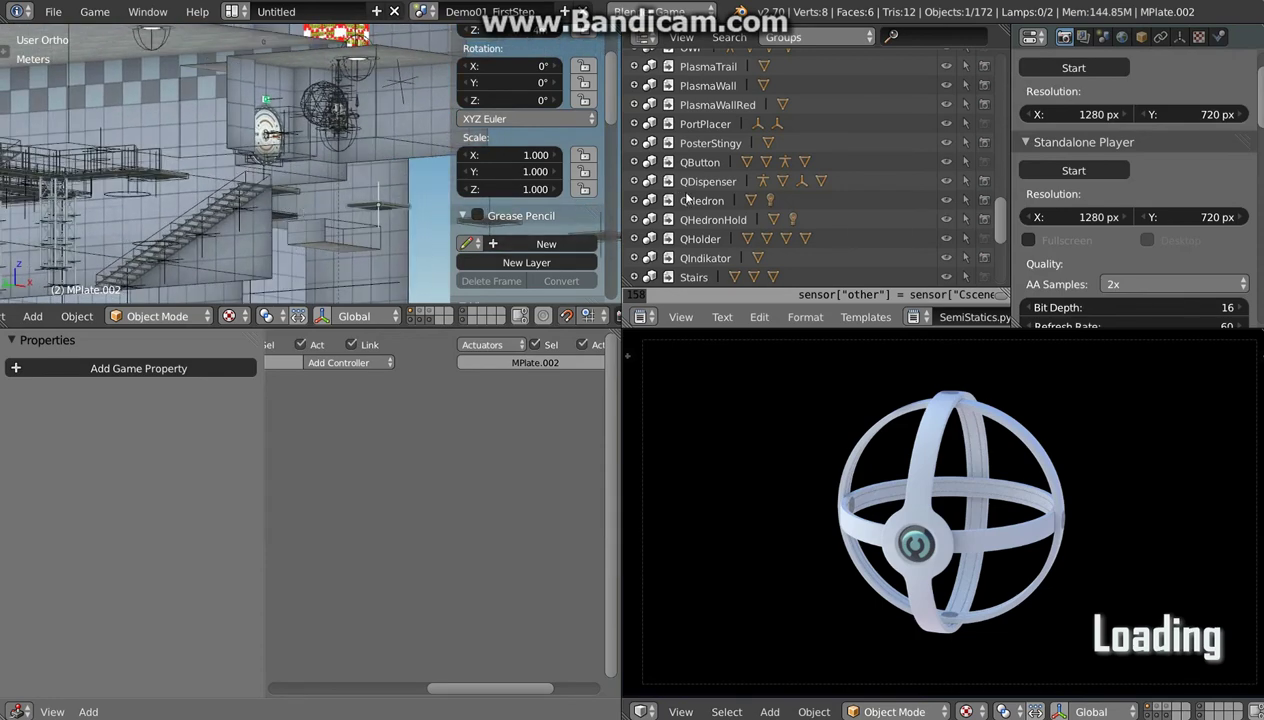
# Step: Set the Outliner display mode to All Scenes
pyautogui.scroll(3, 672, 181)
pyautogui.click(813, 37)
pyautogui.click(809, 62)
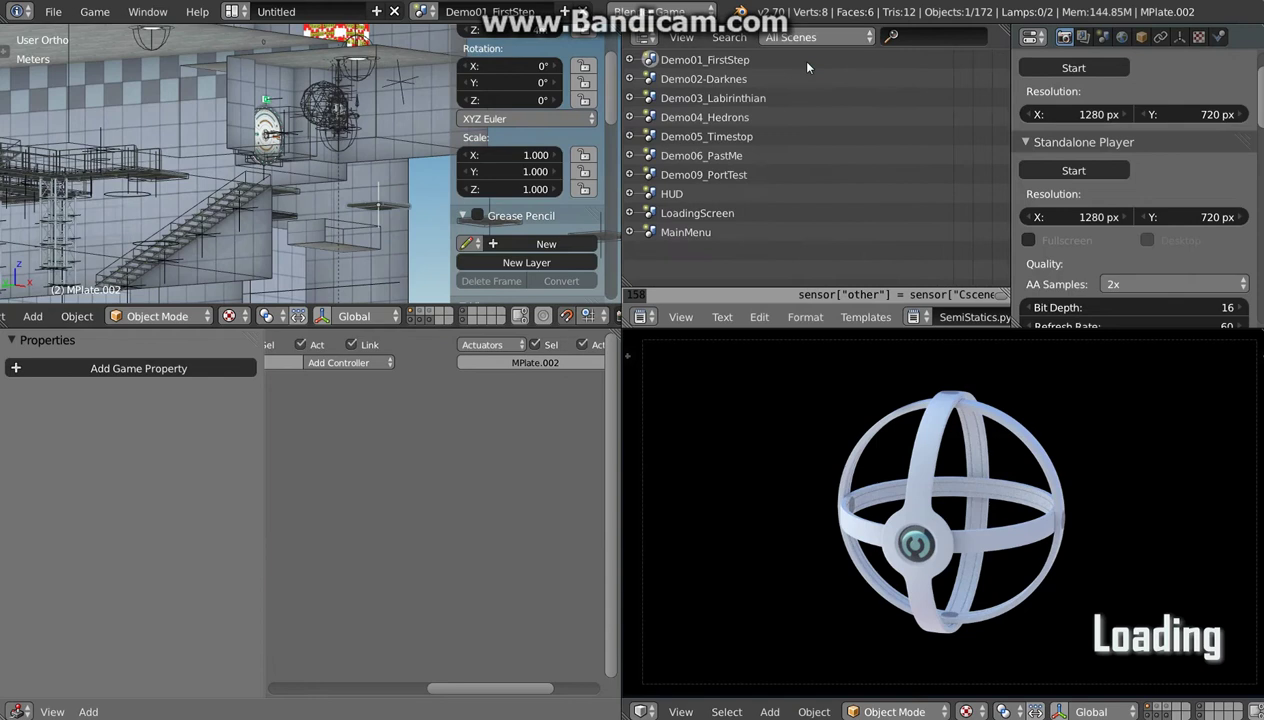
# Step: Select PortCamA in Demo01_FirstStep's outliner contents and center the view on it
pyautogui.click(631, 60)
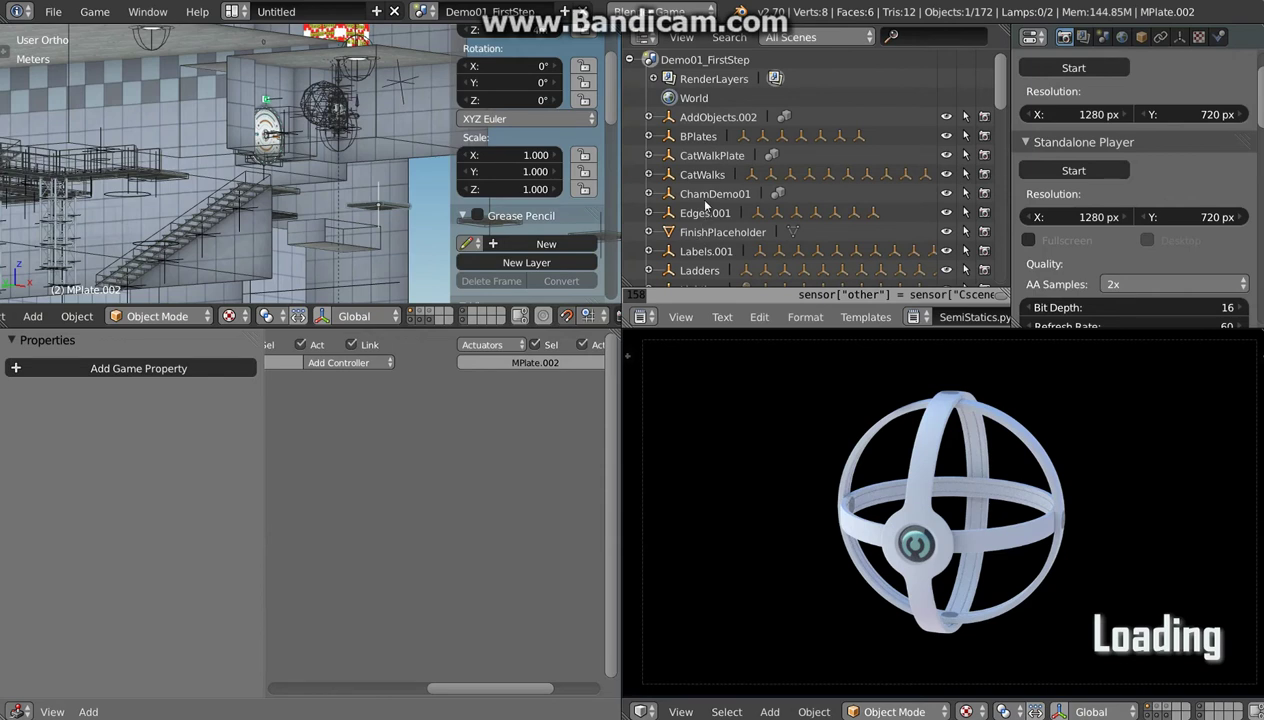
pyautogui.scroll(-1, 705, 210)
pyautogui.scroll(-2, 705, 210)
pyautogui.scroll(-3, 705, 217)
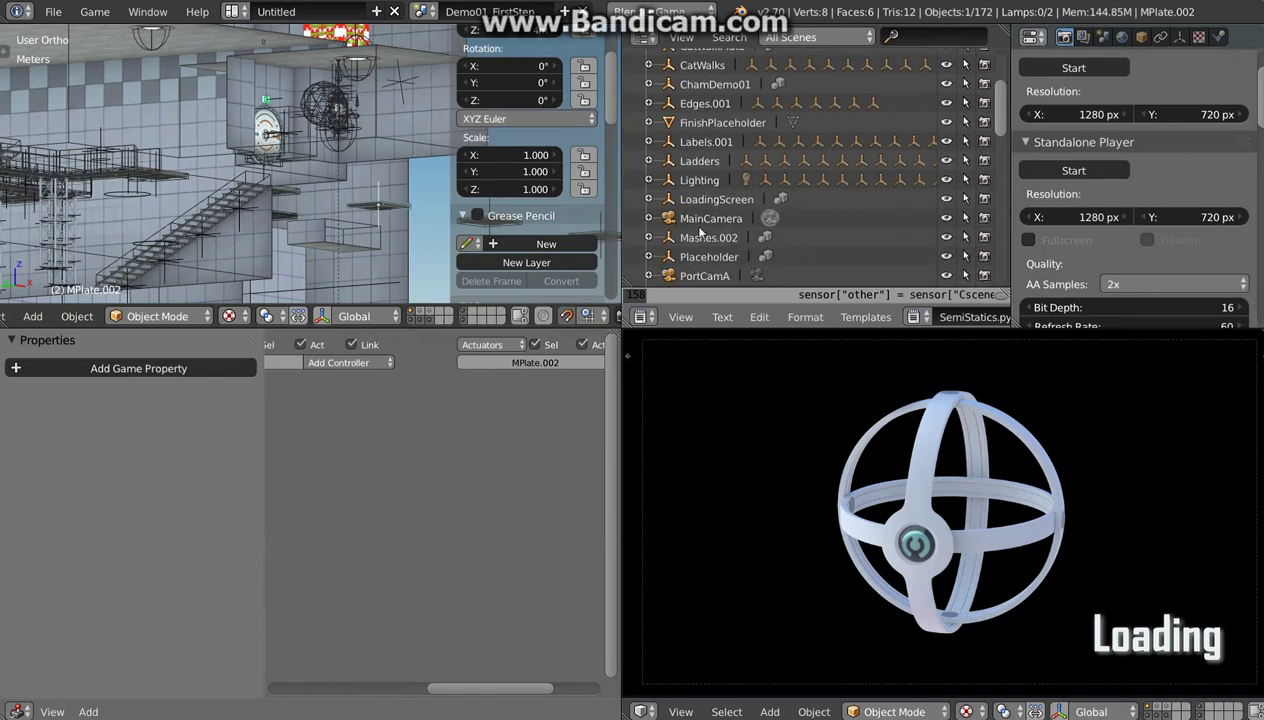
pyautogui.scroll(-3, 700, 230)
pyautogui.click(698, 226)
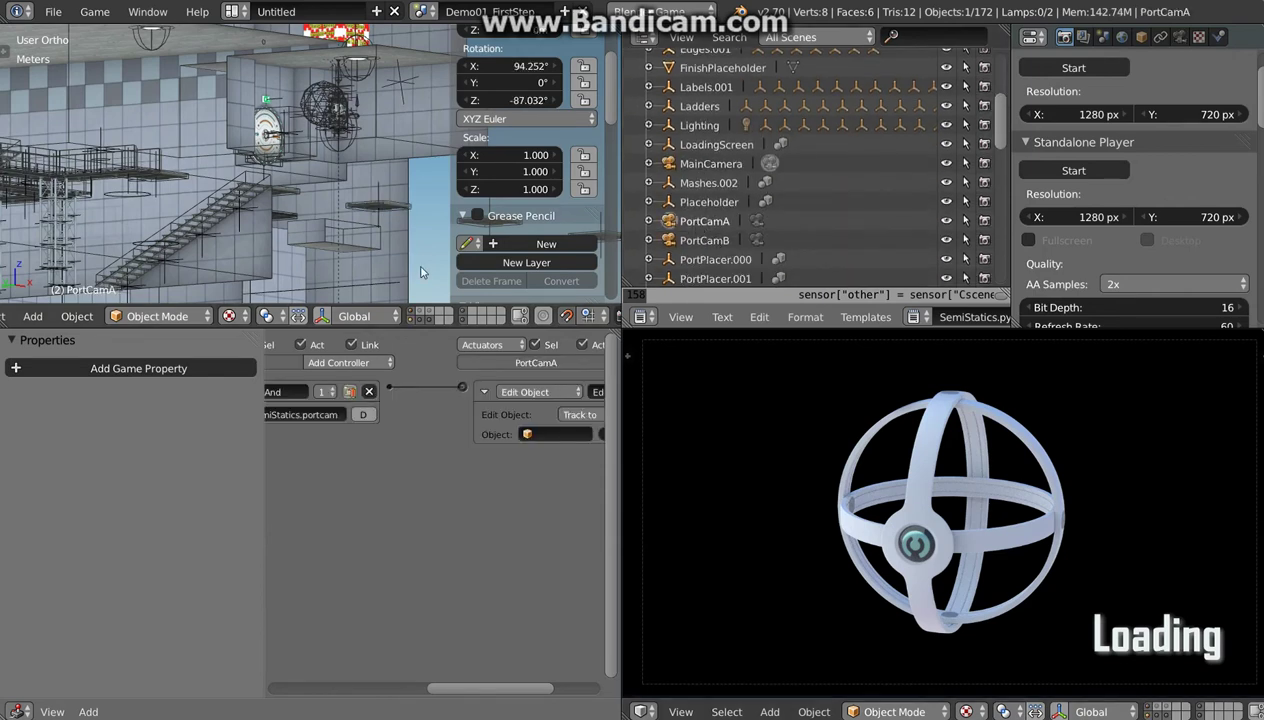
pyautogui.keyDown('shift'); pyautogui.moveTo(333, 260); pyautogui.dragTo(333, 121, button='middle'); pyautogui.keyUp('shift')
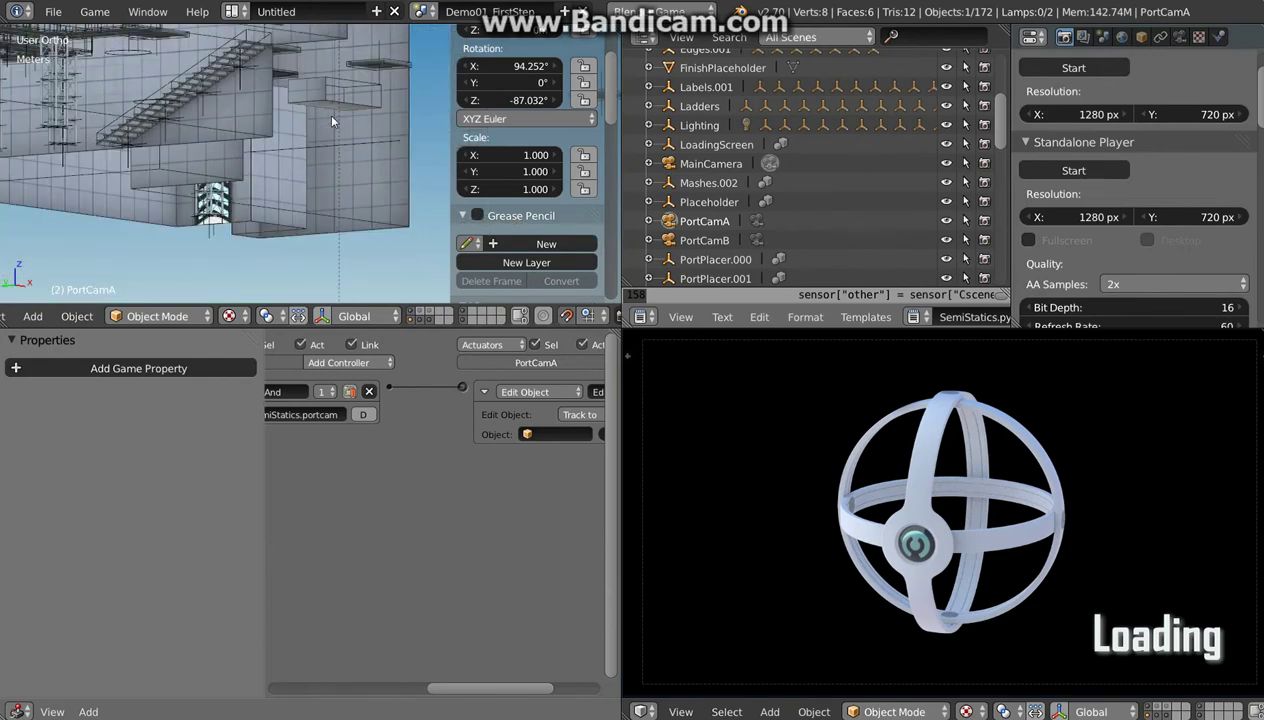
pyautogui.press('KP_Decimal')
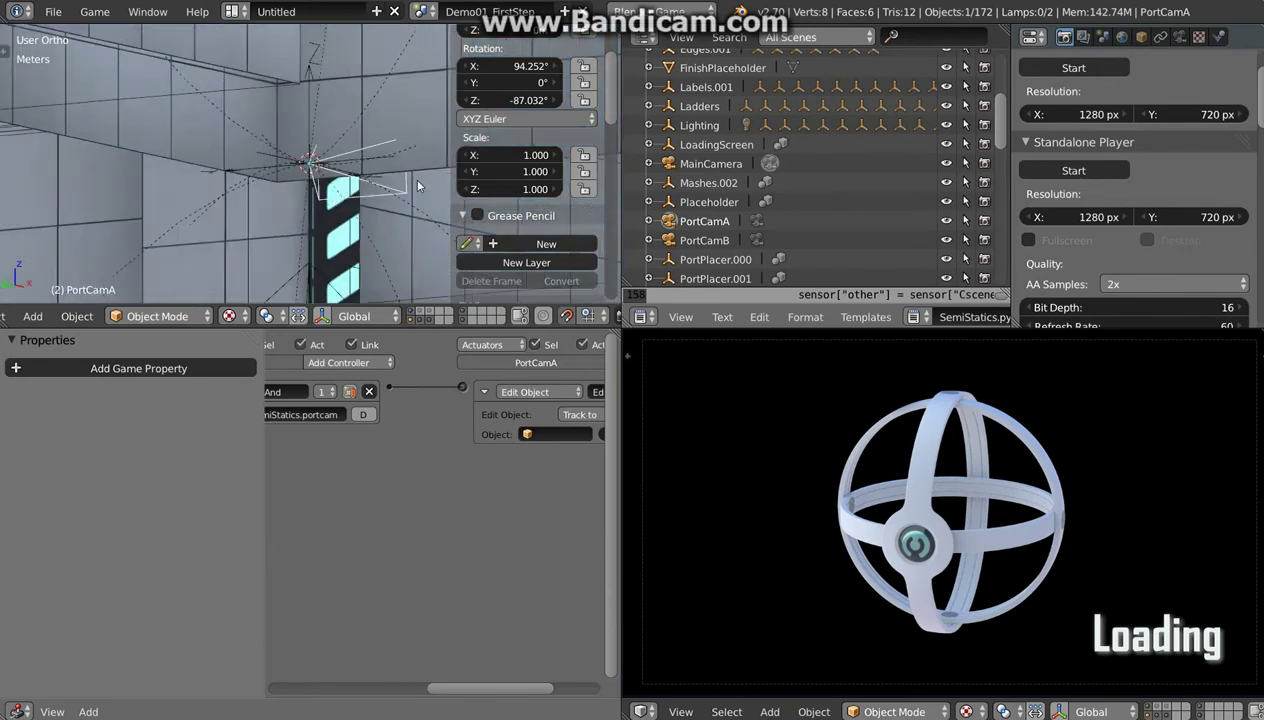
# Step: Link PortCamA and PortCamB into Demo09_PortTest and head back to that scene
pyautogui.keyDown('ctrl'); pyautogui.click(700, 240); pyautogui.keyUp('ctrl')
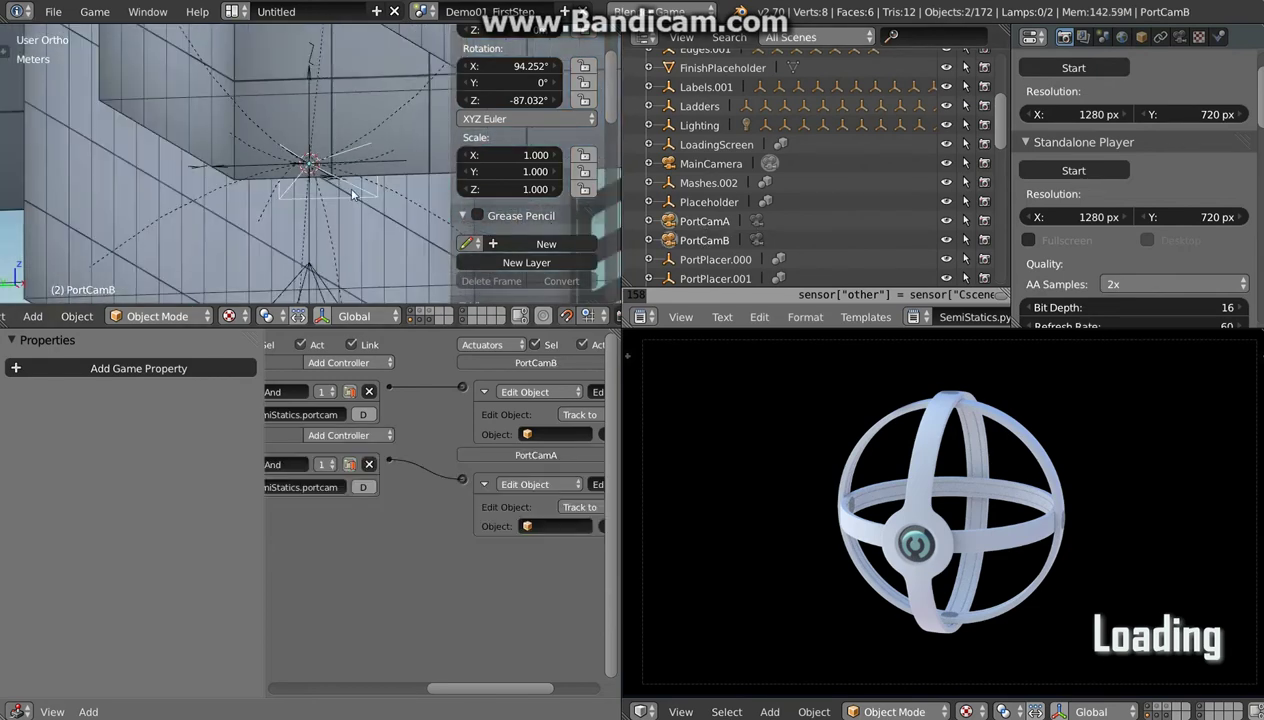
pyautogui.hotkey('ctrl', 'l')
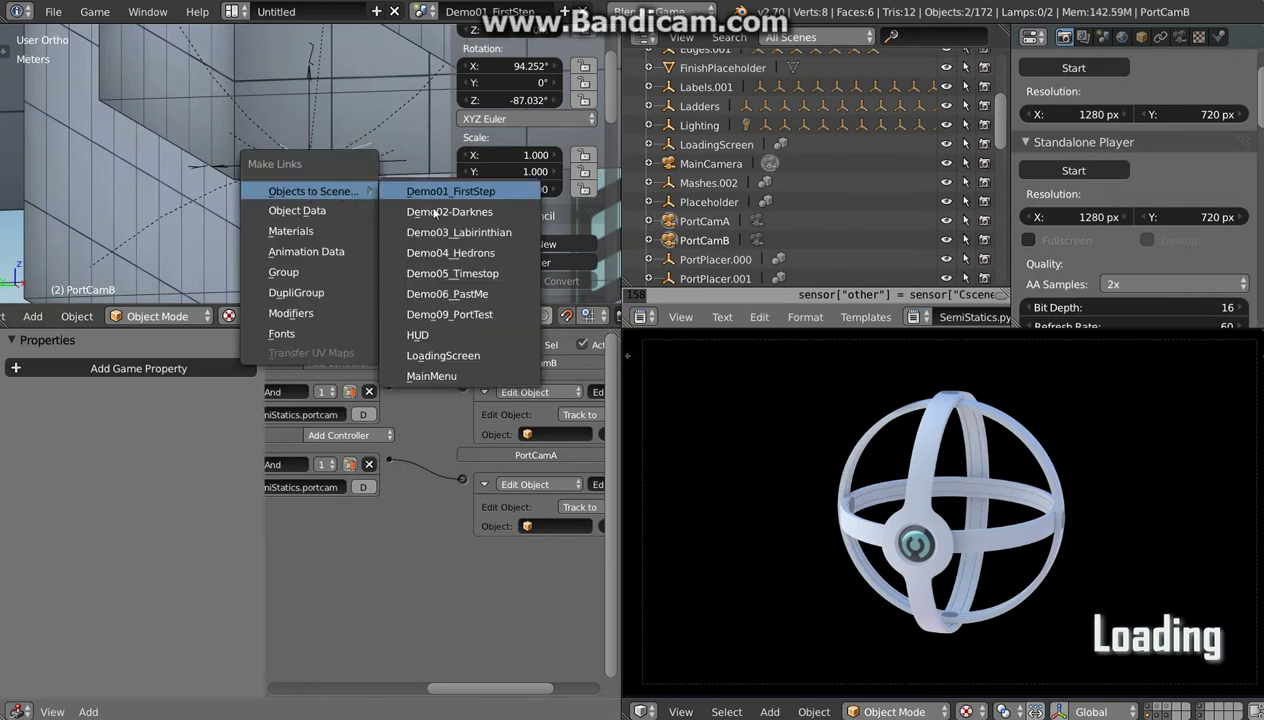
pyautogui.click(453, 316)
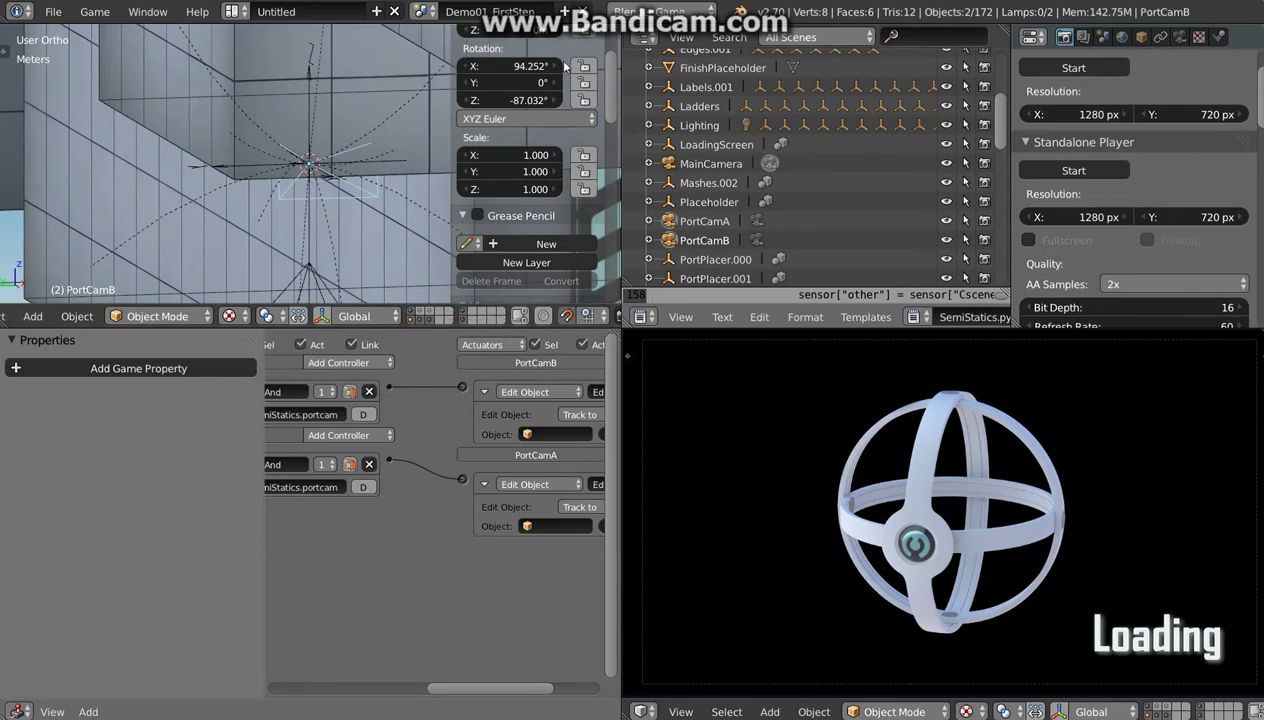
pyautogui.click(421, 11)
pyautogui.click(468, 153)
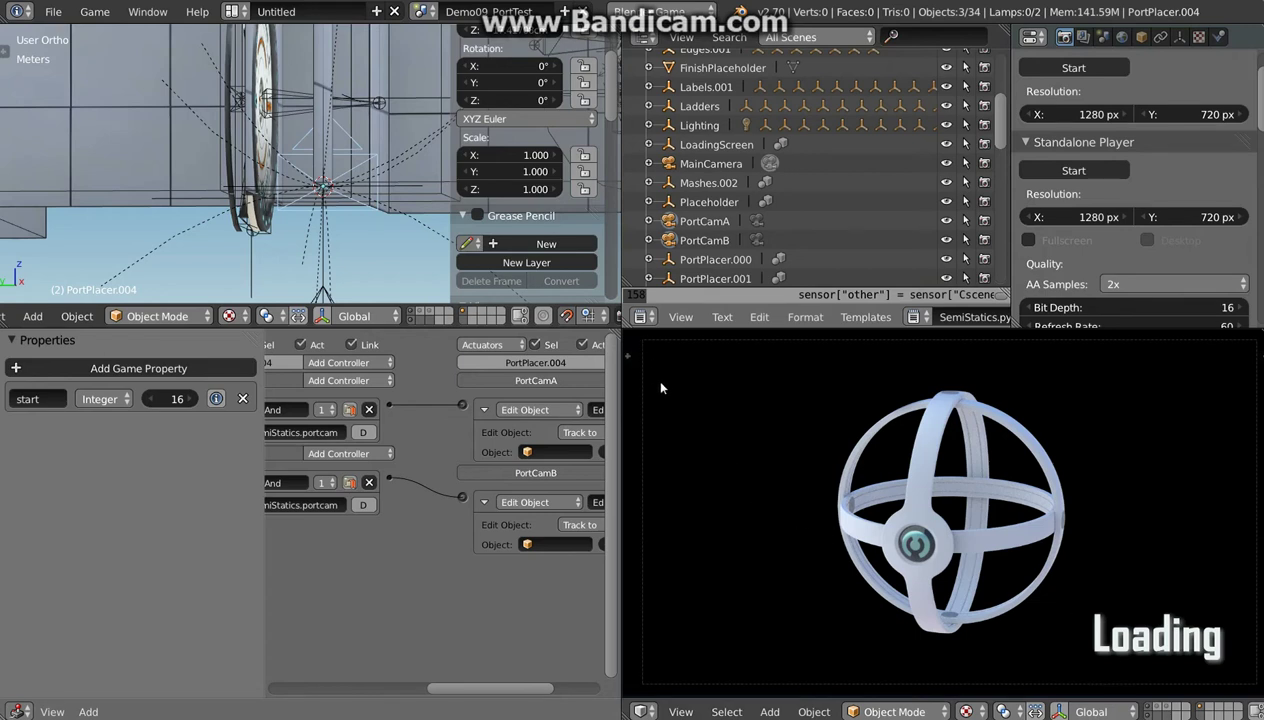
# Step: Drag the Outliner/Text Editor border up to show more SemiStatics.py lines
pyautogui.moveTo(710, 290); pyautogui.dragTo(716, 185)
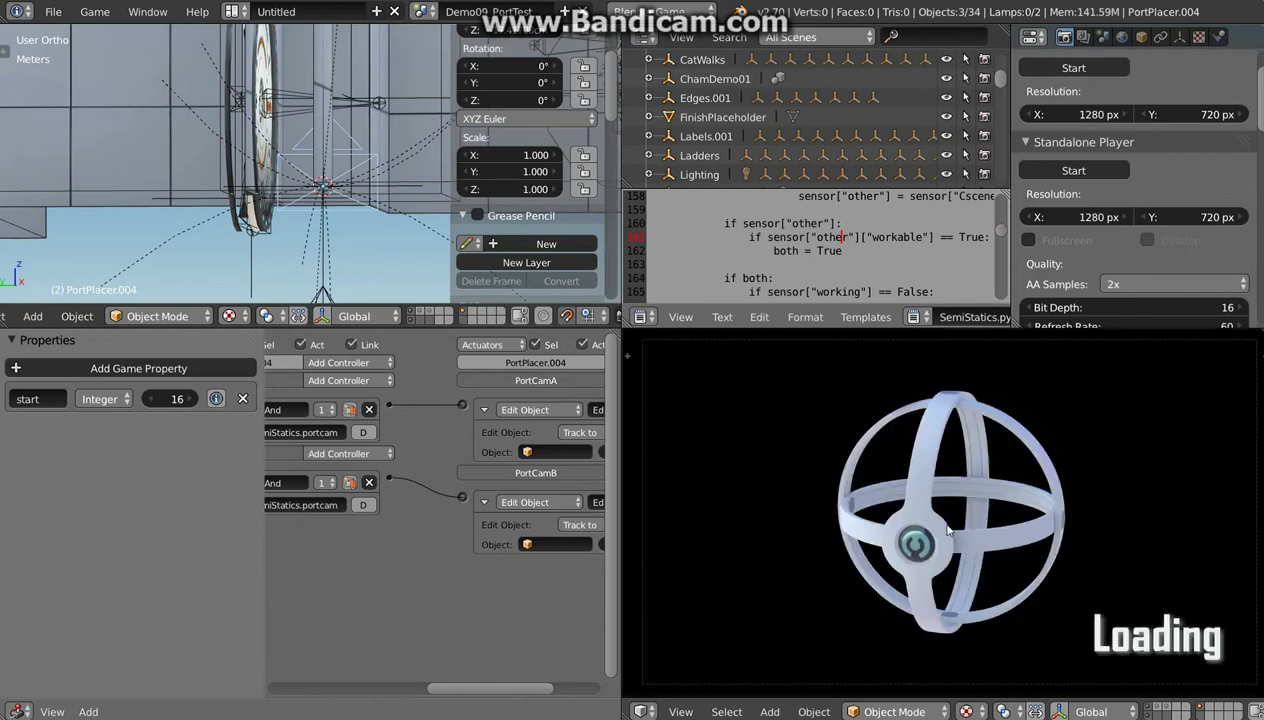
# Step: Switch to the Demo05_Timestop scene and orbit over its buildings
pyautogui.click(424, 13)
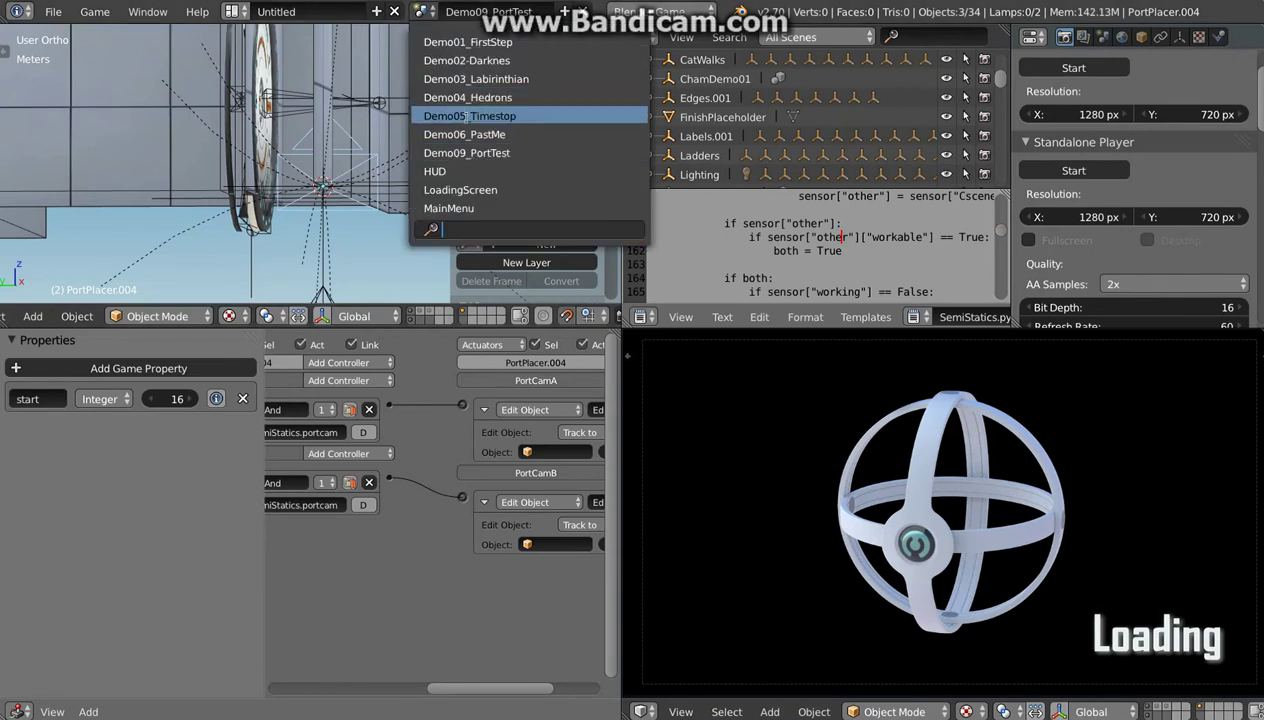
pyautogui.click(472, 118)
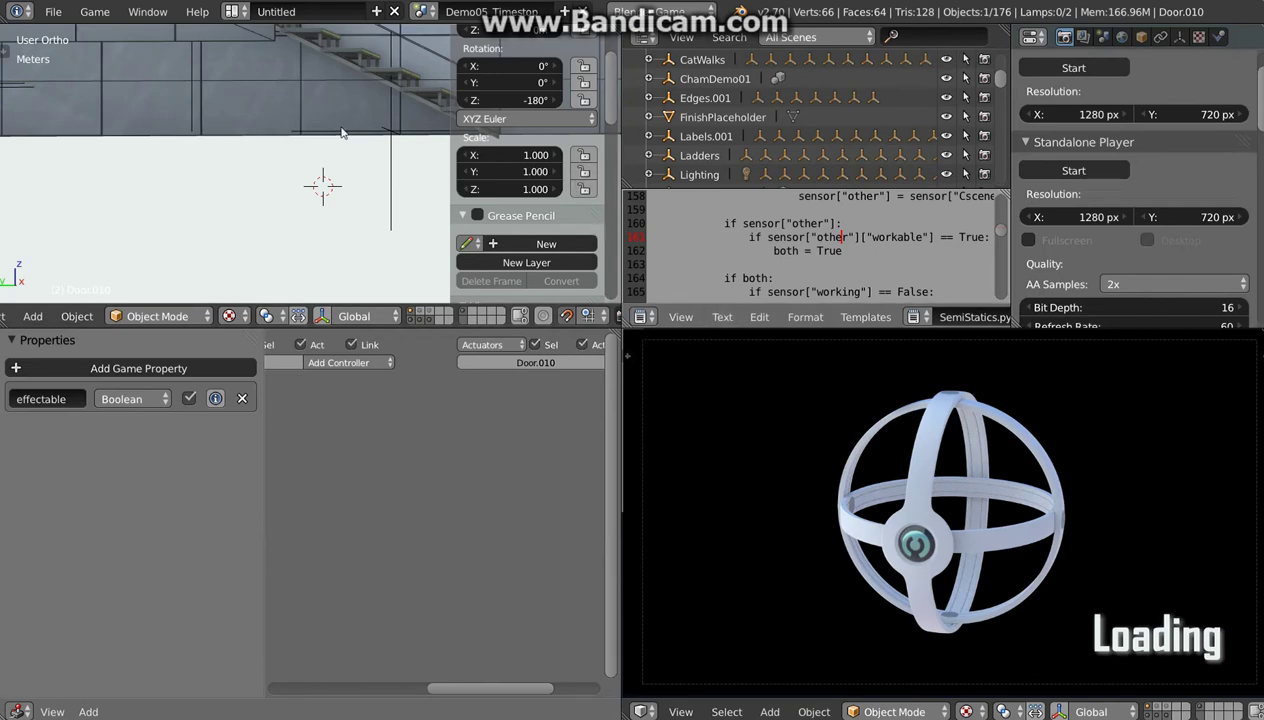
pyautogui.moveTo(340, 132)
pyautogui.mouseDown(button='middle')
pyautogui.moveTo(358, 155)
pyautogui.moveTo(377, 40)
pyautogui.moveTo(405, 20)
pyautogui.mouseUp(button='middle')
# Step: Switch to MainMenu and select the level 6 button, Demo06_PastMe
pyautogui.click(422, 11)
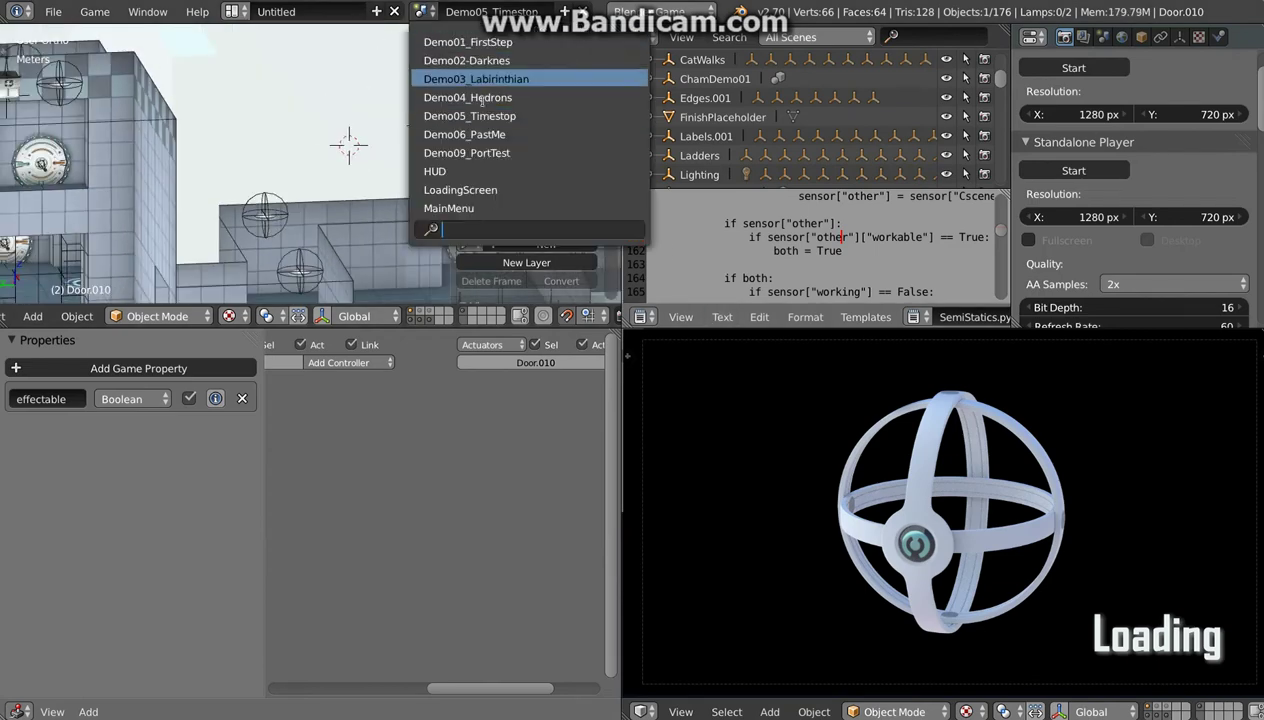
pyautogui.click(478, 210)
pyautogui.moveTo(325, 158)
pyautogui.mouseDown(button='middle')
pyautogui.moveTo(282, 215)
pyautogui.moveTo(166, 270)
pyautogui.moveTo(308, 188)
pyautogui.moveTo(265, 163)
pyautogui.moveTo(278, 172)
pyautogui.moveTo(265, 112)
pyautogui.moveTo(310, 208)
pyautogui.mouseUp(button='middle')
pyautogui.rightClick(284, 205)
pyautogui.rightClick(280, 170)
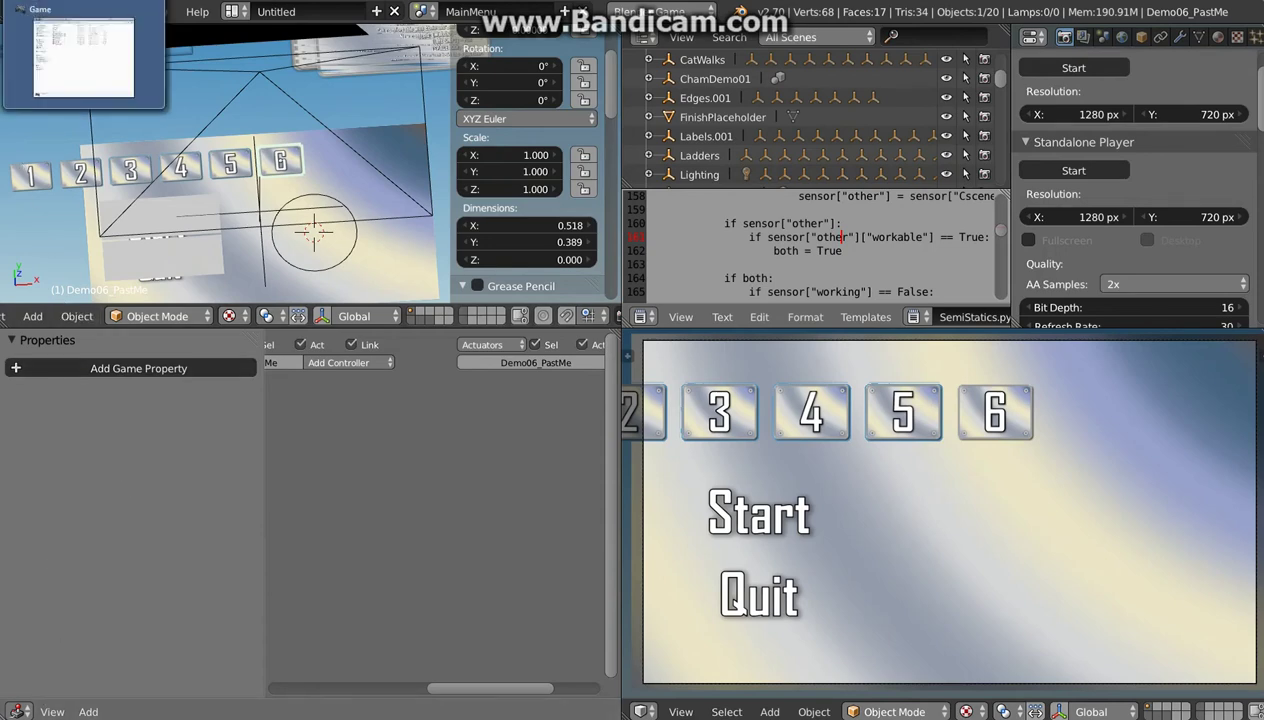
# Step: Navigate Explorer to Root\Assets\Scripts and select General.py
pyautogui.click(83, 58)
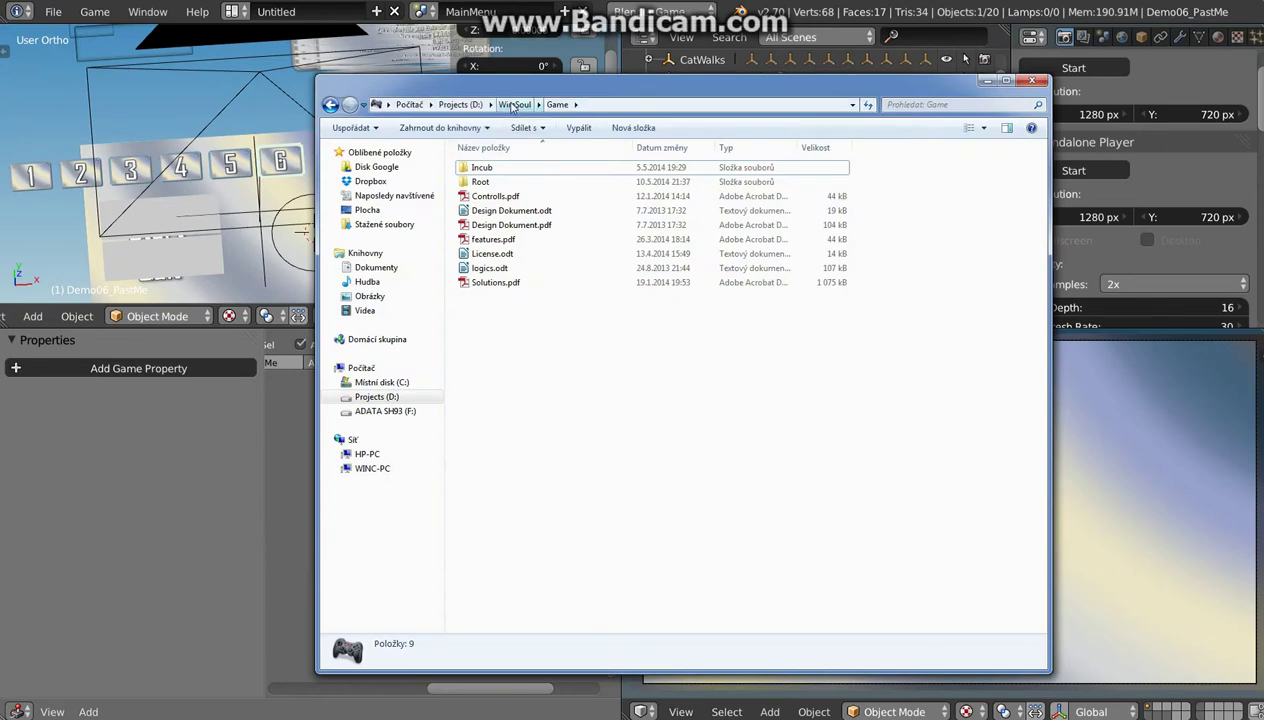
pyautogui.doubleClick(491, 178)
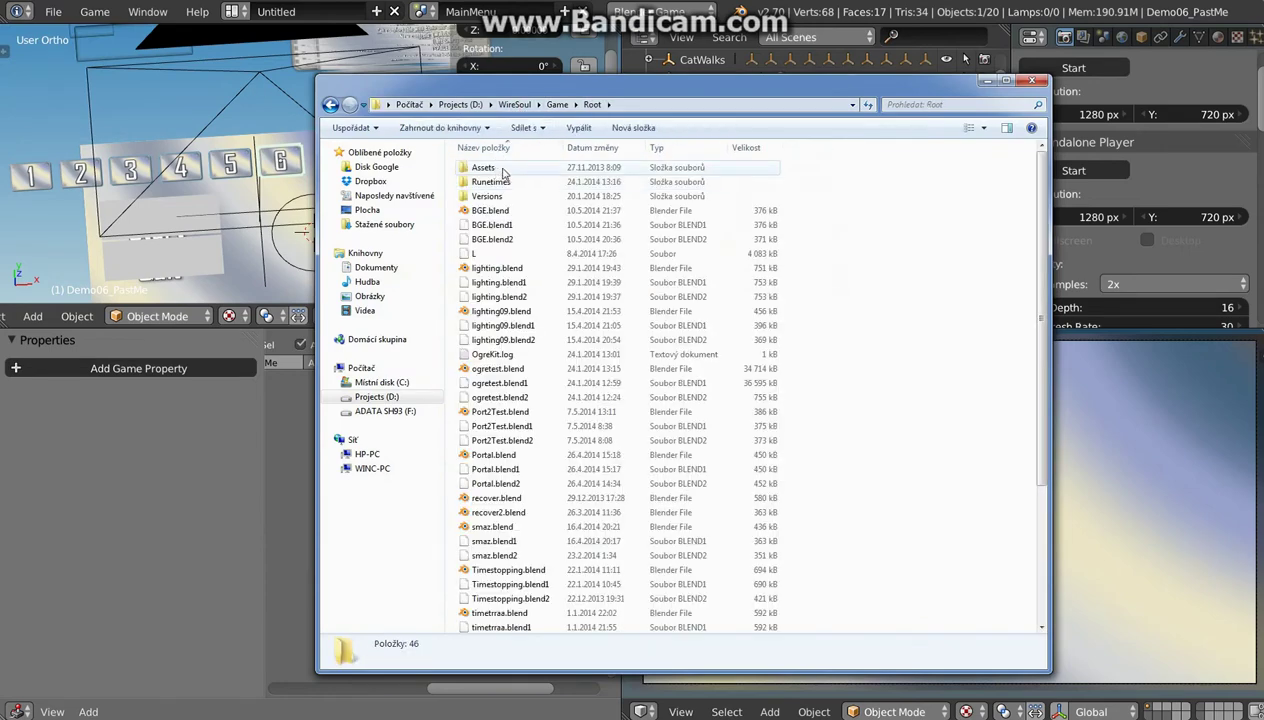
pyautogui.doubleClick(496, 169)
pyautogui.doubleClick(484, 168)
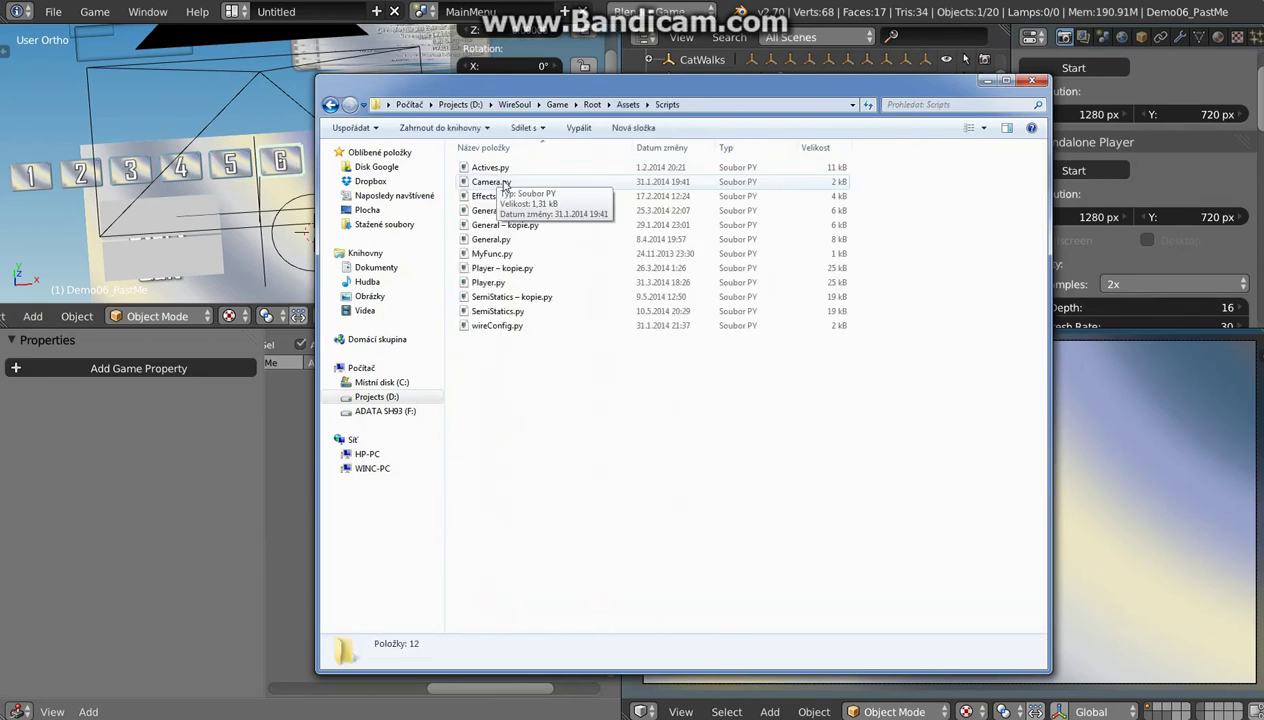
pyautogui.click(490, 243)
# Step: Open General.py in PSPad and scroll down through the menu() code
pyautogui.doubleClick(490, 243)
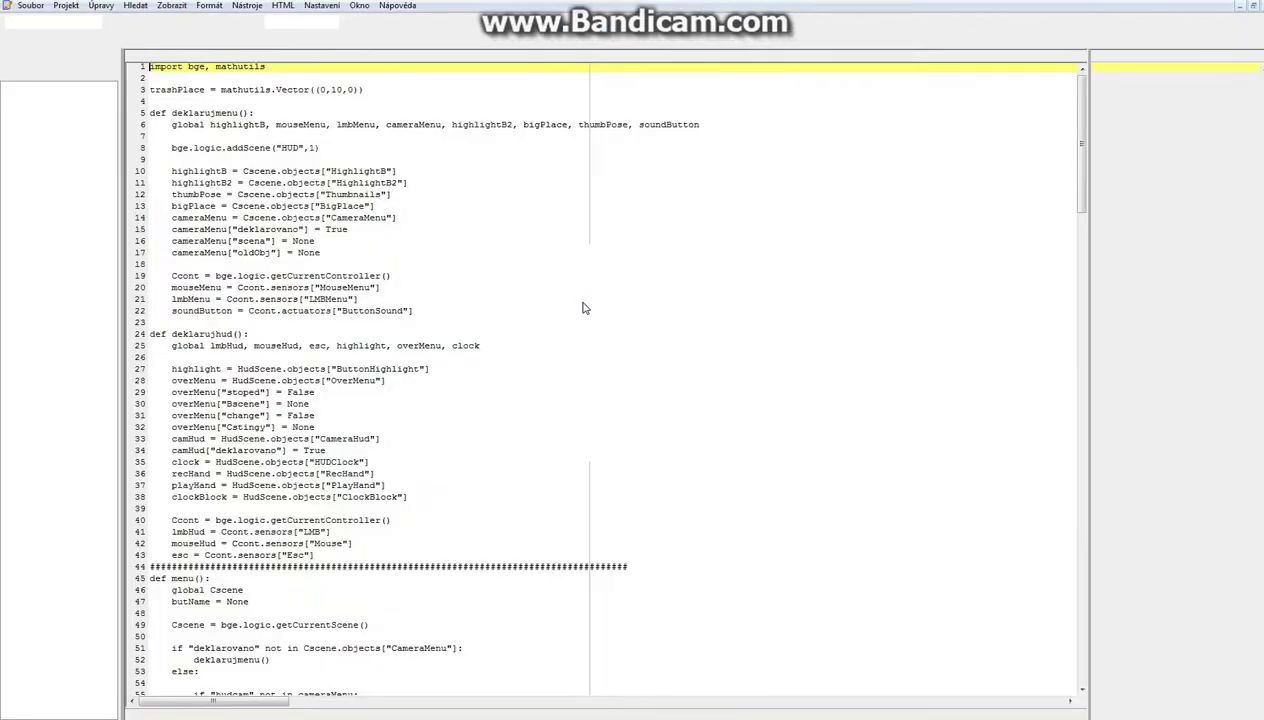
pyautogui.scroll(-2, 601, 375)
pyautogui.scroll(-1, 601, 375)
pyautogui.scroll(-1, 601, 375)
pyautogui.scroll(-2, 601, 375)
pyautogui.scroll(2, 601, 377)
pyautogui.scroll(1, 601, 377)
pyautogui.scroll(1, 601, 377)
pyautogui.scroll(2, 601, 377)
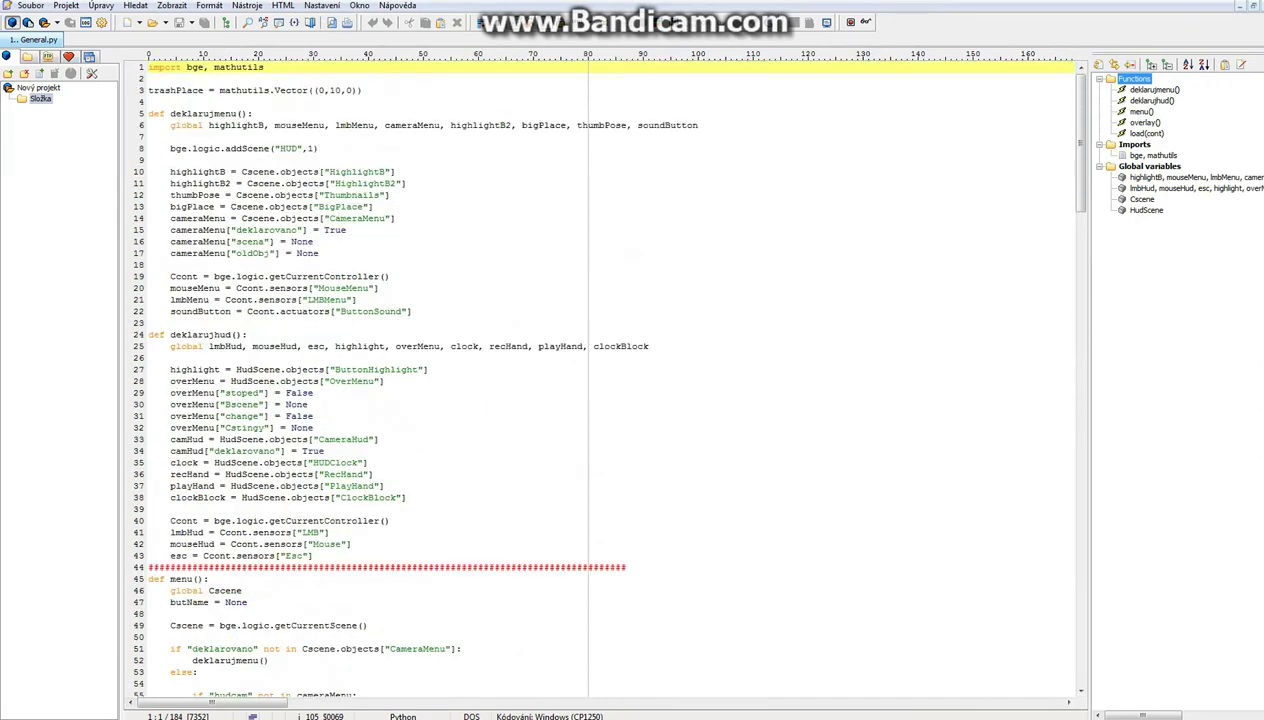
pyautogui.scroll(-2, 601, 375)
pyautogui.scroll(-2, 601, 376)
pyautogui.scroll(-2, 601, 376)
pyautogui.scroll(-2, 601, 376)
pyautogui.scroll(-2, 601, 376)
pyautogui.scroll(-2, 601, 376)
pyautogui.scroll(-1, 601, 376)
pyautogui.scroll(-3, 601, 376)
pyautogui.scroll(-1, 601, 376)
pyautogui.scroll(-5, 601, 376)
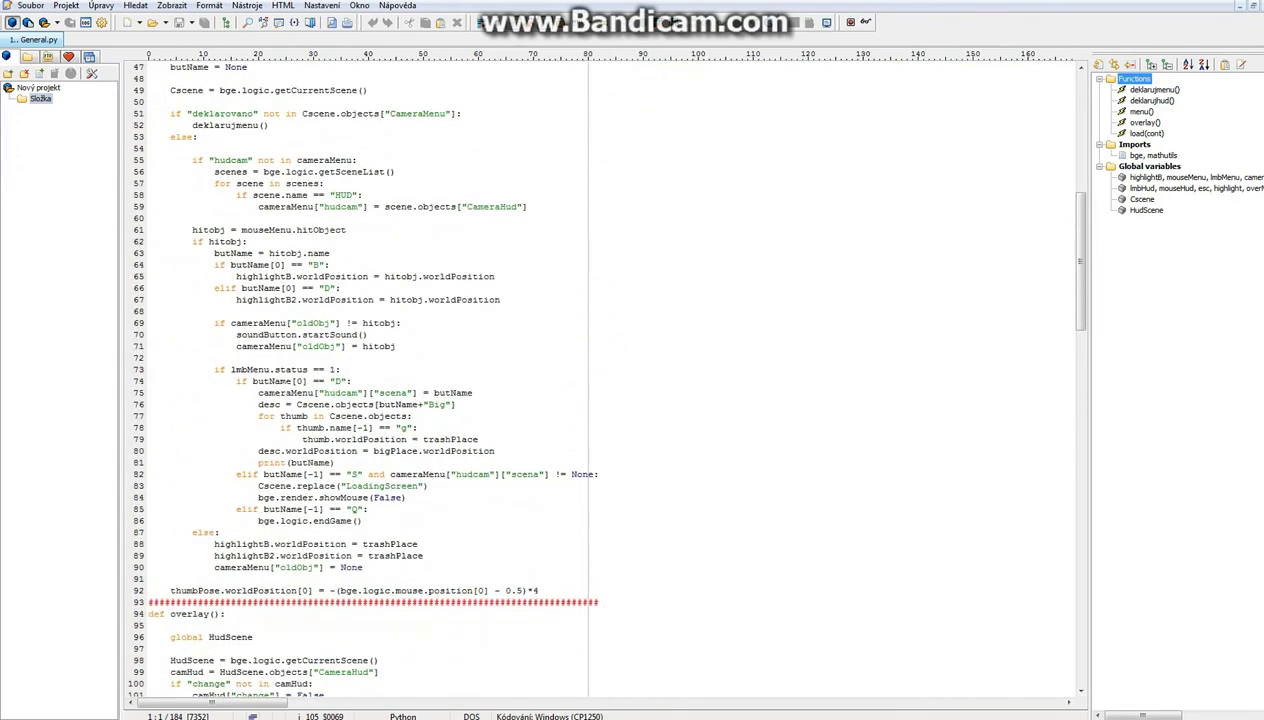
pyautogui.scroll(-1, 601, 376)
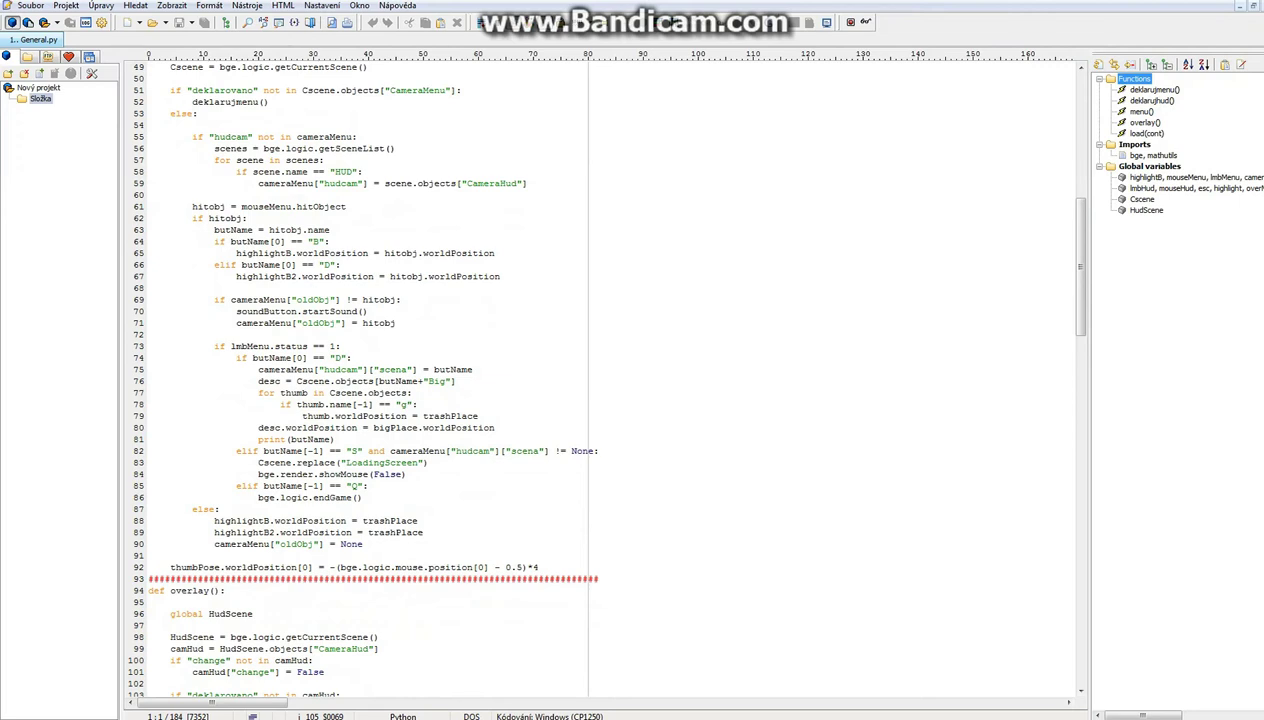
pyautogui.scroll(-2, 600, 376)
pyautogui.scroll(-4, 600, 376)
pyautogui.scroll(-3, 600, 376)
pyautogui.scroll(-1, 600, 376)
# Step: Scroll back to the top of General.py, then minimize and restore its window
pyautogui.scroll(4, 600, 376)
pyautogui.scroll(1, 600, 376)
pyautogui.scroll(1, 600, 376)
pyautogui.scroll(4, 600, 376)
pyautogui.scroll(3, 600, 376)
pyautogui.scroll(3, 600, 376)
pyautogui.scroll(1, 600, 376)
pyautogui.scroll(3, 600, 376)
pyautogui.scroll(5, 600, 376)
pyautogui.scroll(1, 600, 376)
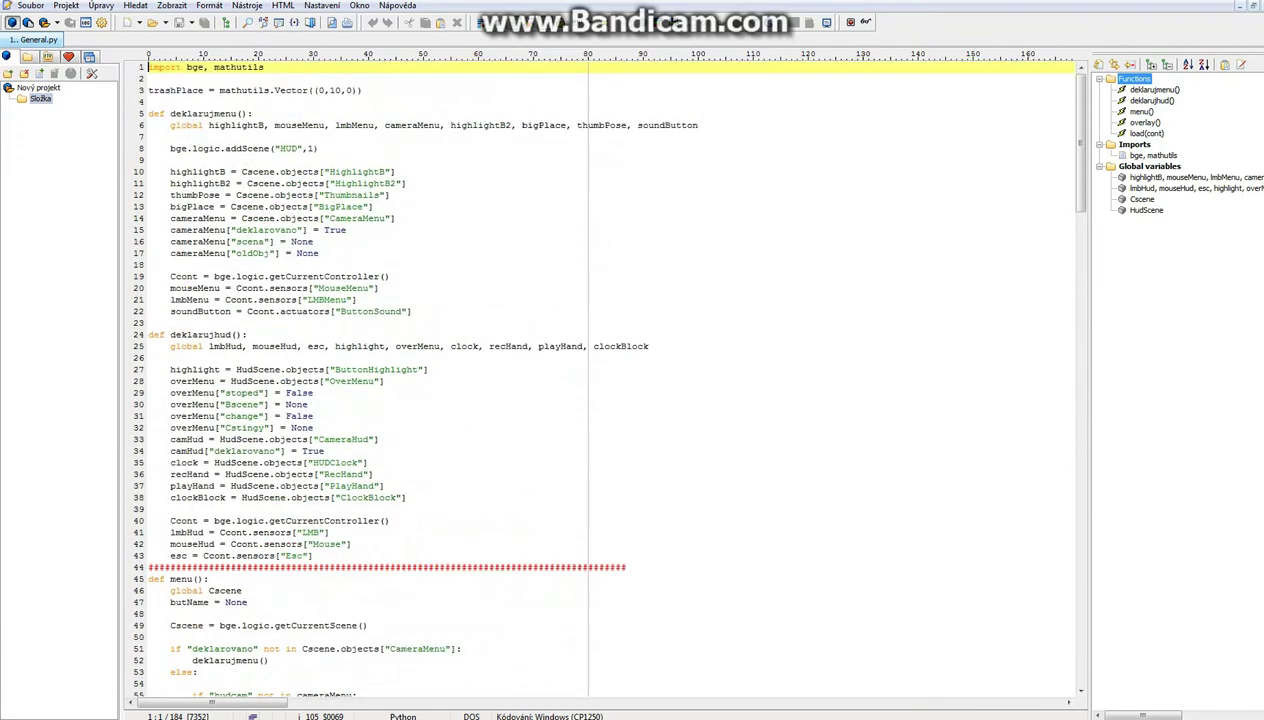
pyautogui.click(1224, 8)
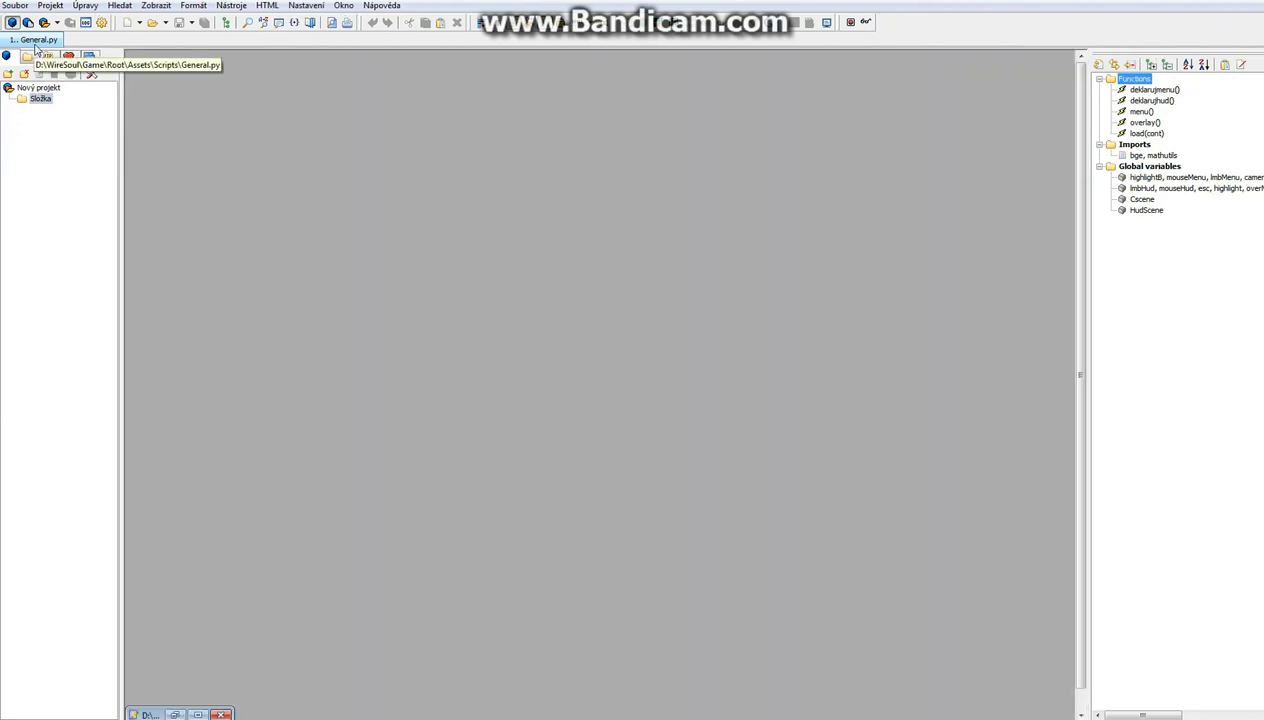
pyautogui.click(177, 714)
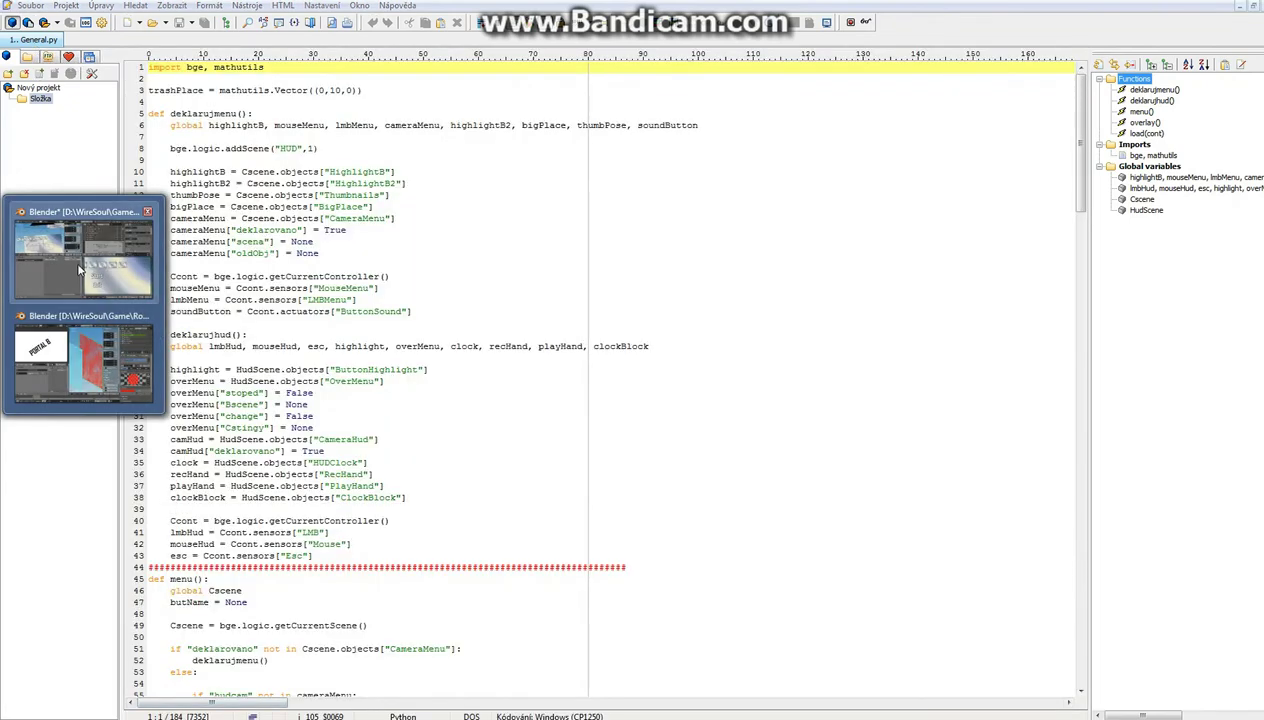
# Step: Back in Blender's MainMenu, frame buttons 5 and 6 and show Demo06_PastMe's Object settings
pyautogui.click(80, 268)
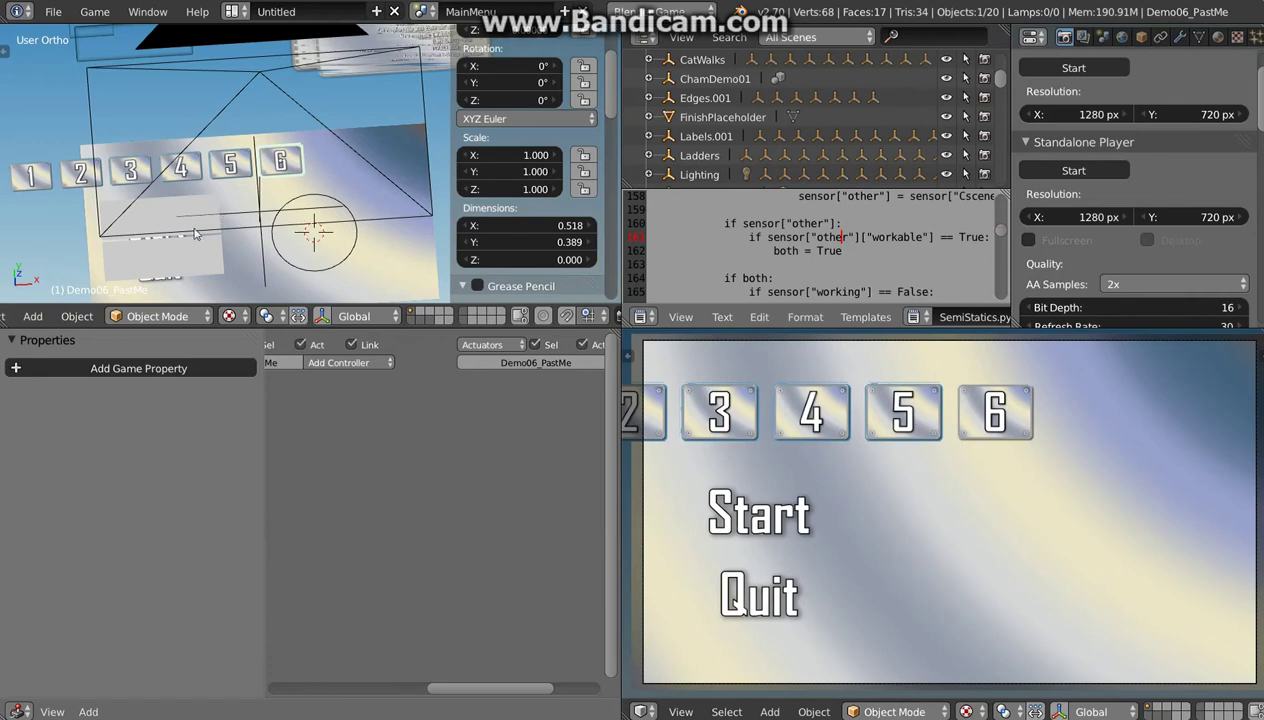
pyautogui.keyDown('shift'); pyautogui.moveTo(242, 197); pyautogui.dragTo(268, 203, button='middle'); pyautogui.keyUp('shift')
pyautogui.scroll(1, 268, 203)
pyautogui.scroll(1, 270, 205)
pyautogui.scroll(1, 291, 195)
pyautogui.scroll(1, 300, 196)
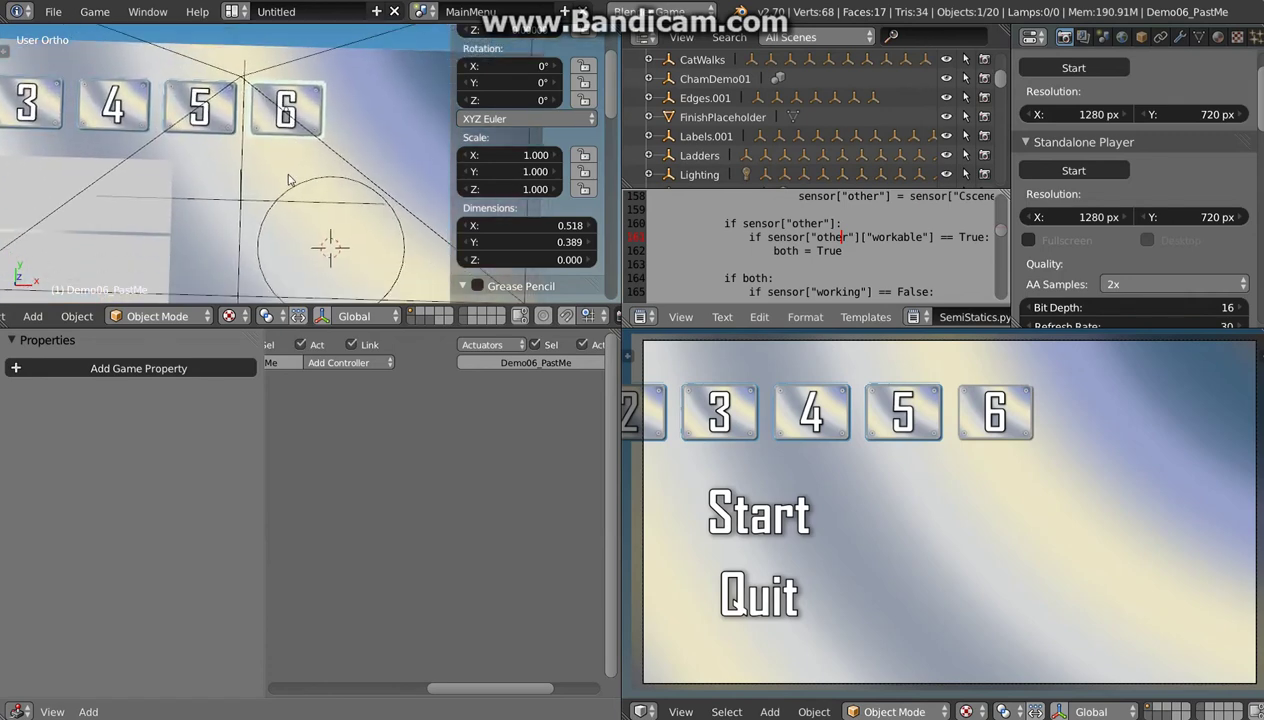
pyautogui.keyDown('shift'); pyautogui.moveTo(303, 196); pyautogui.dragTo(293, 184, button='middle'); pyautogui.keyUp('shift')
pyautogui.moveTo(298, 125); pyautogui.dragTo(803, 117, button='middle')
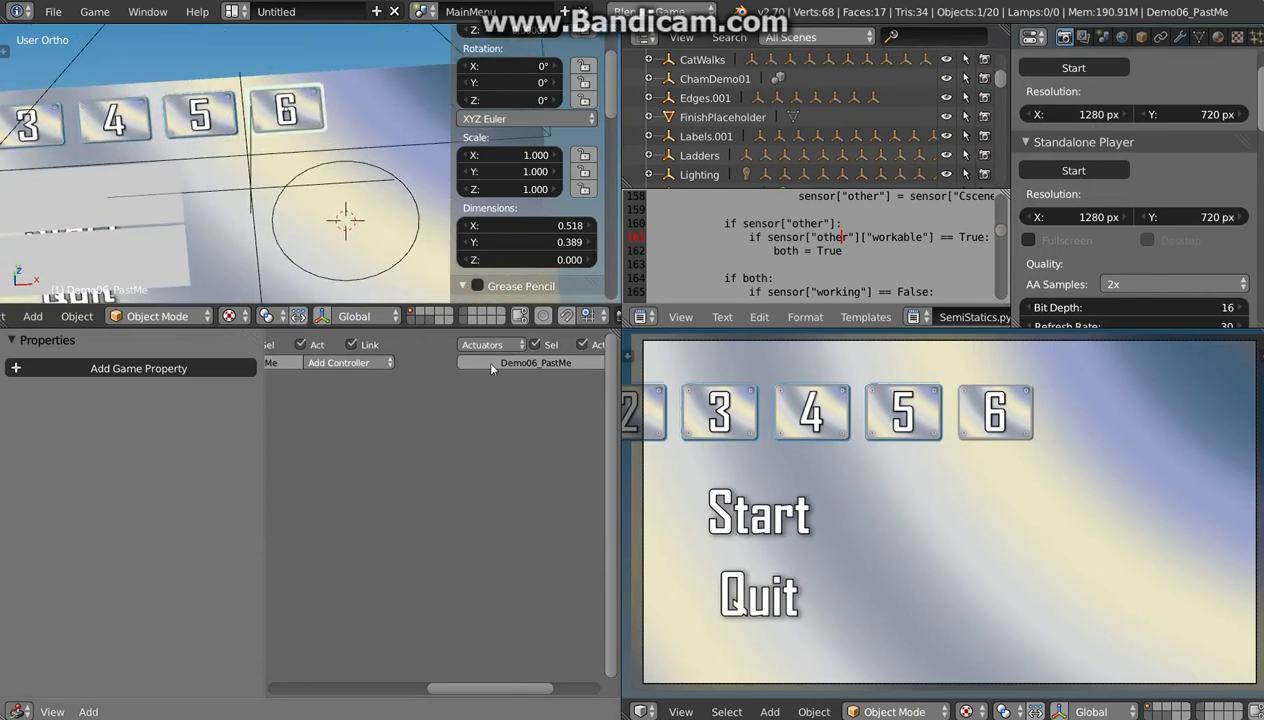
pyautogui.click(1142, 38)
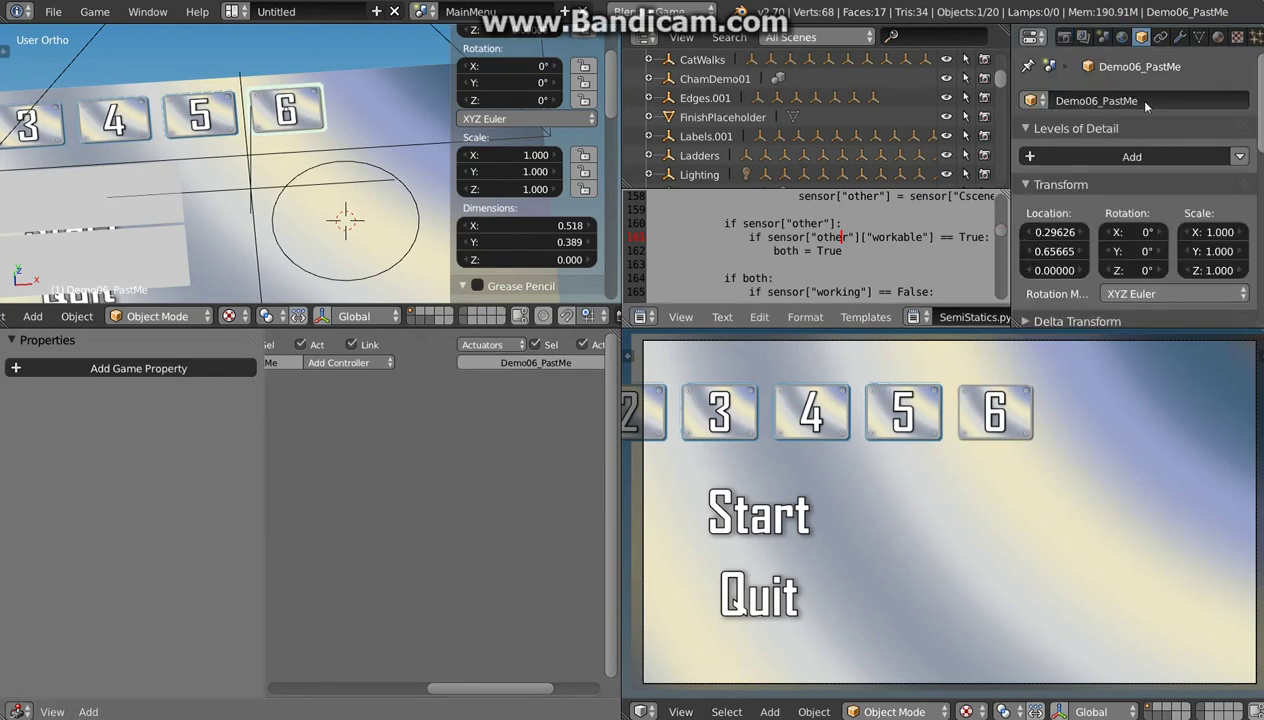
pyautogui.keyDown('shift'); pyautogui.moveTo(350, 127); pyautogui.dragTo(198, 140, button='middle'); pyautogui.keyUp('shift')
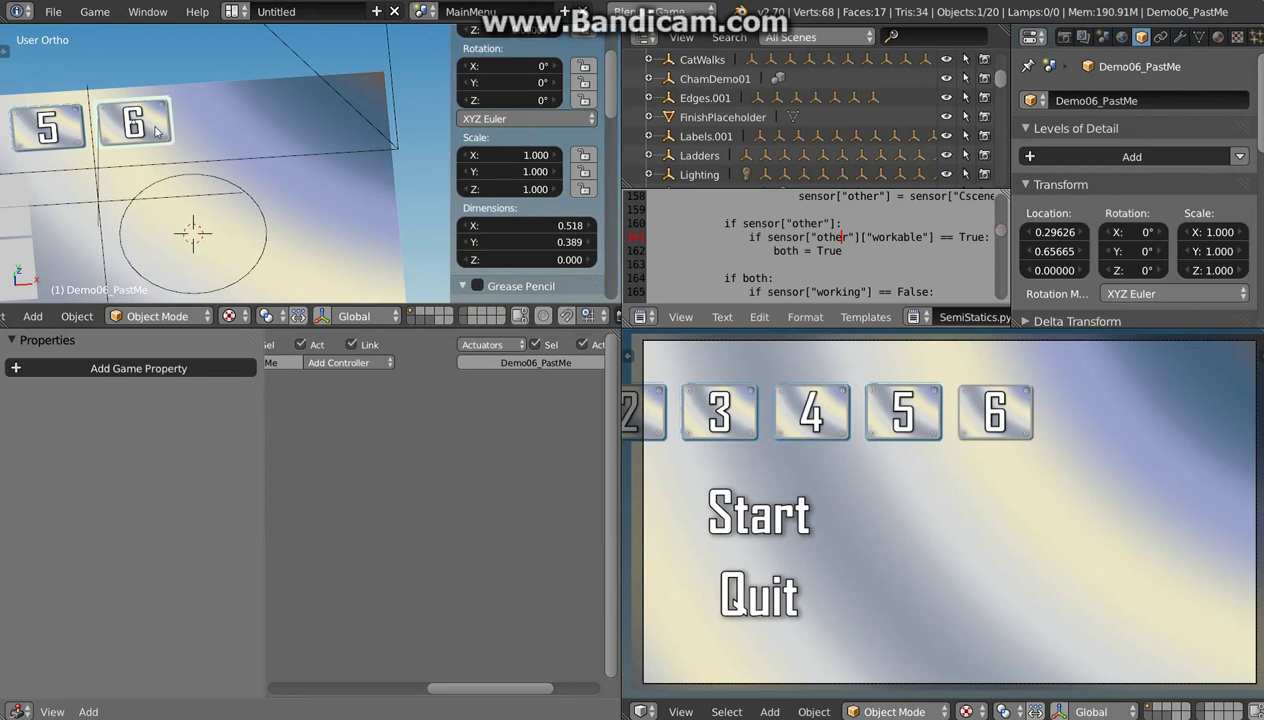
# Step: Duplicate the level 6 button and slide the copy along X to the right end of the row
pyautogui.hotkey('shift', 'd')
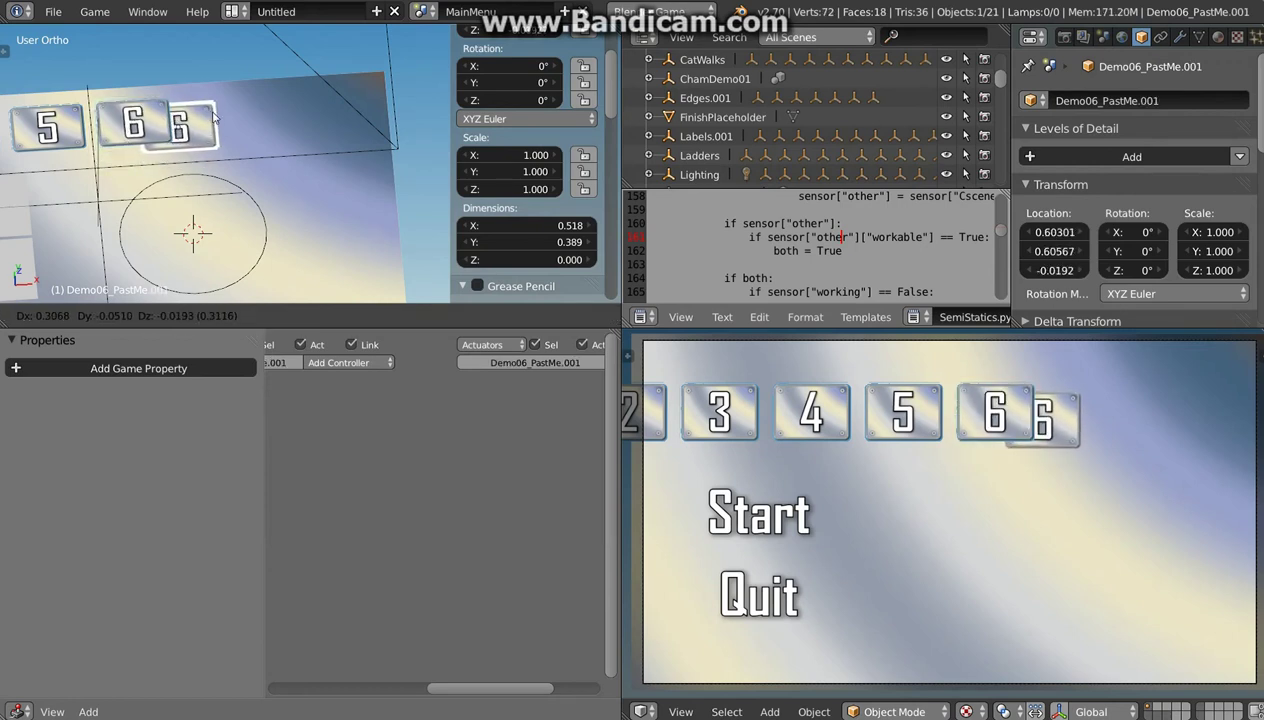
pyautogui.press('x')
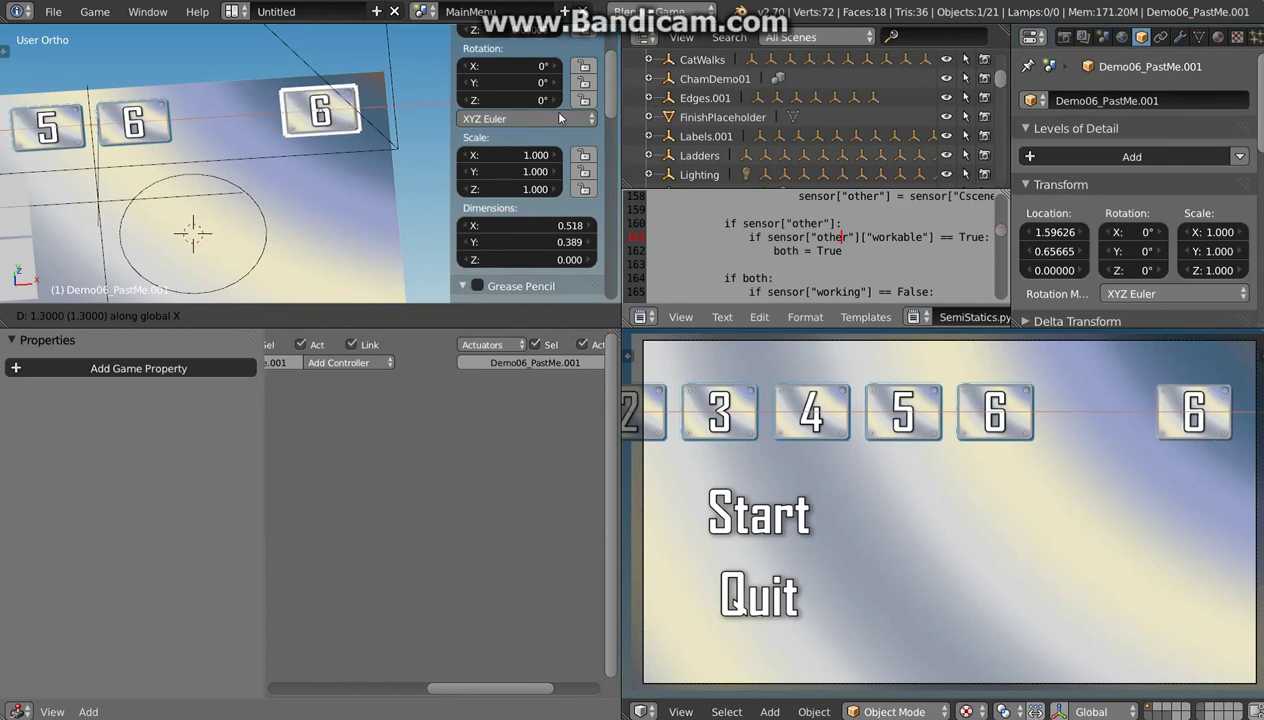
pyautogui.click(468, 88)
pyautogui.moveTo(435, 166); pyautogui.dragTo(321, 166, button='middle')
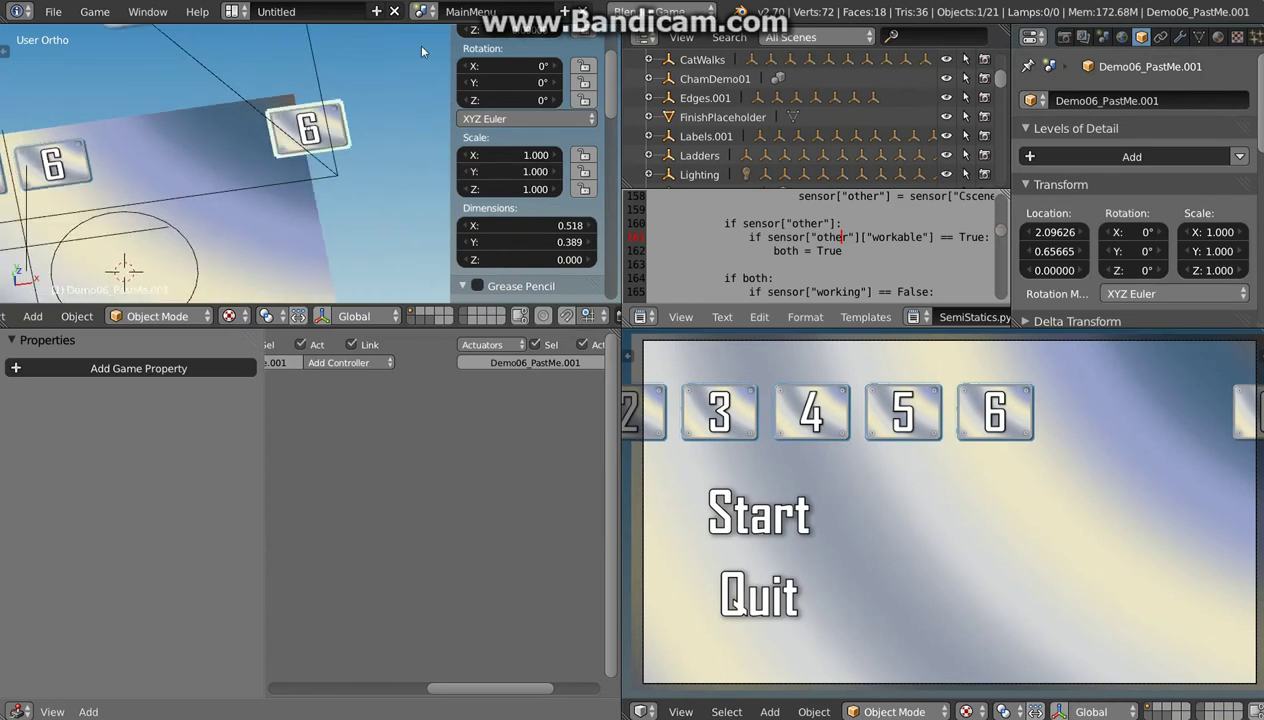
pyautogui.click(424, 12)
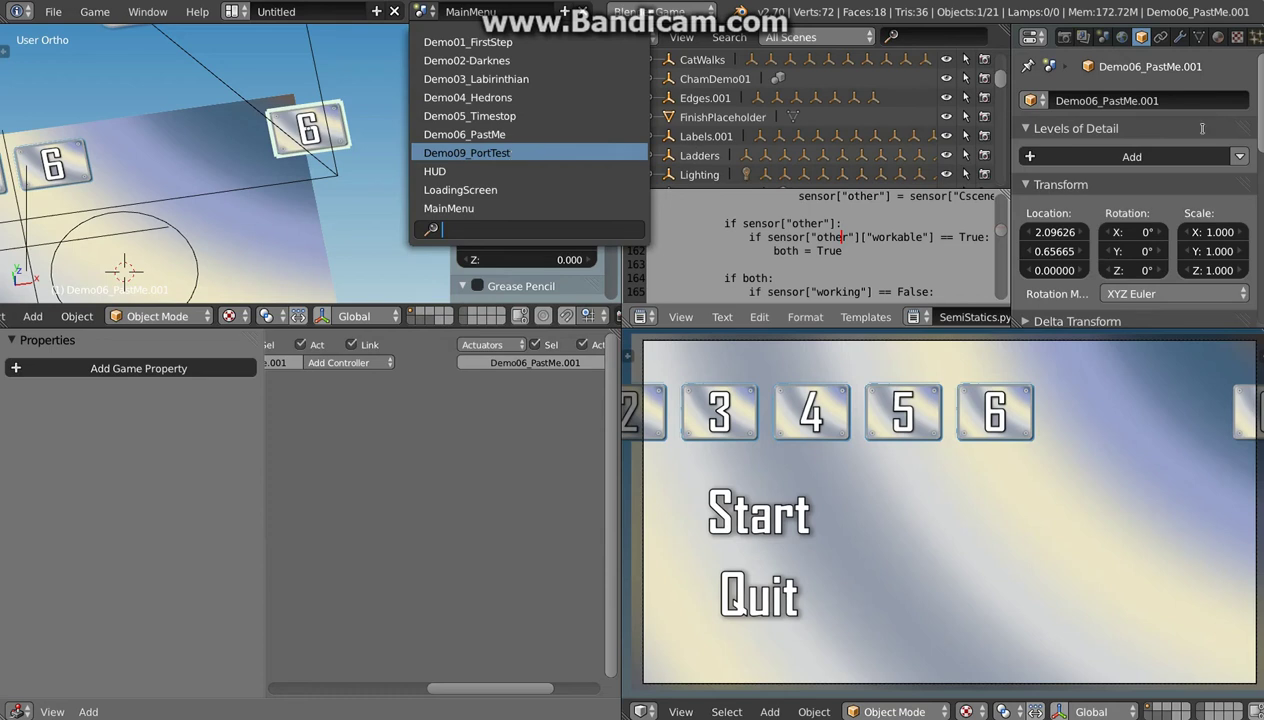
# Step: Rename the copied button to Demo09_PortTest and zoom in on it
pyautogui.click(1179, 99)
pyautogui.press('BackSpace')
pyautogui.write('Demo09_P')
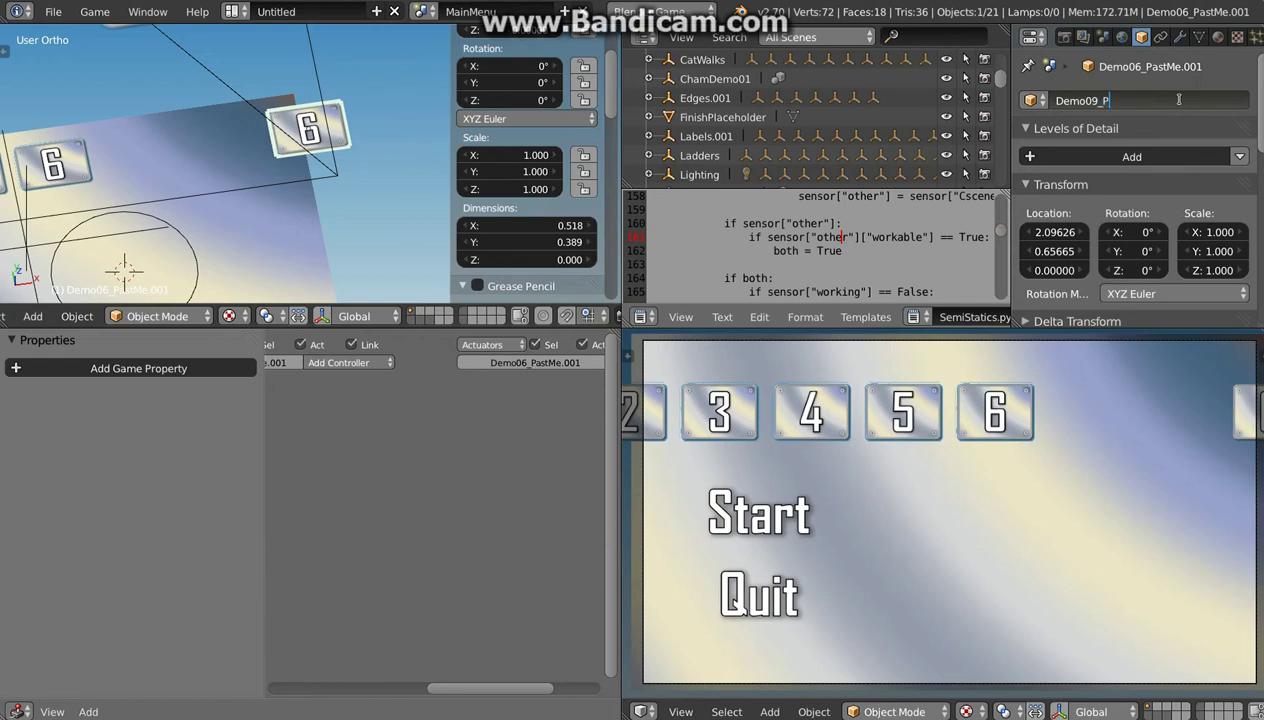
pyautogui.write('ortTest')
pyautogui.press('Return')
pyautogui.click(427, 14)
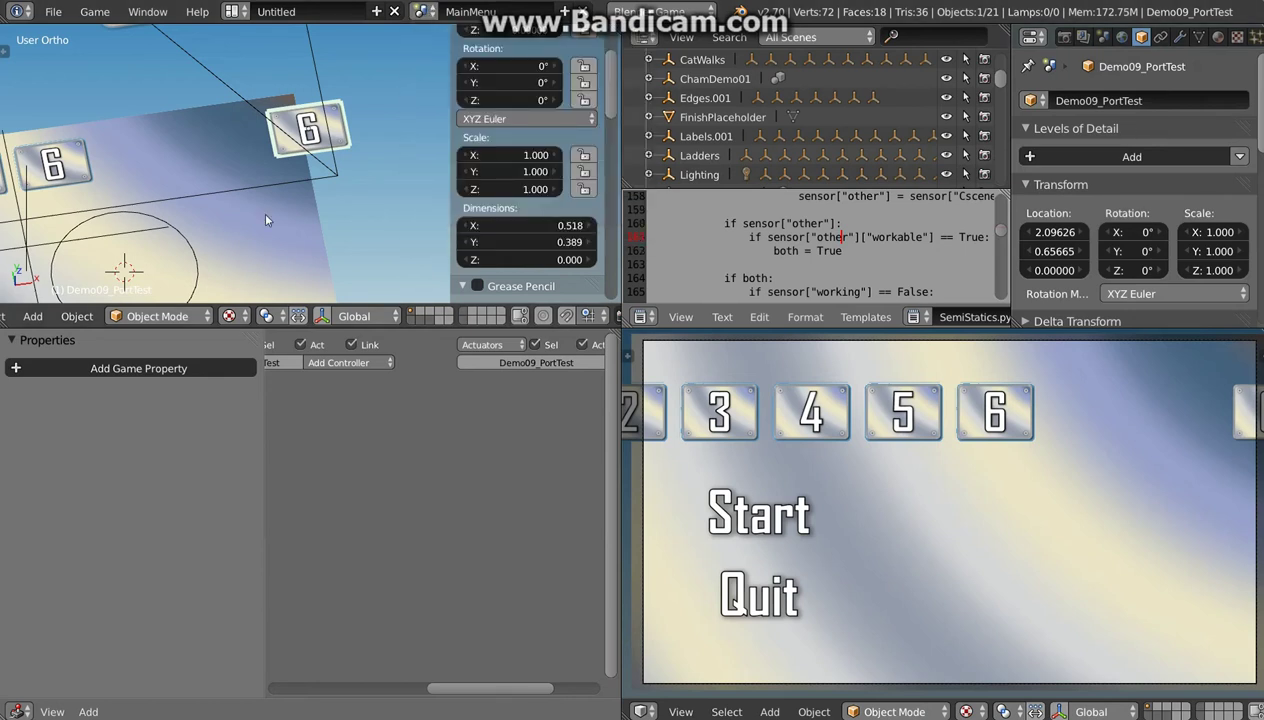
pyautogui.moveTo(306, 158); pyautogui.dragTo(308, 150, button='middle')
pyautogui.press('KP_Decimal')
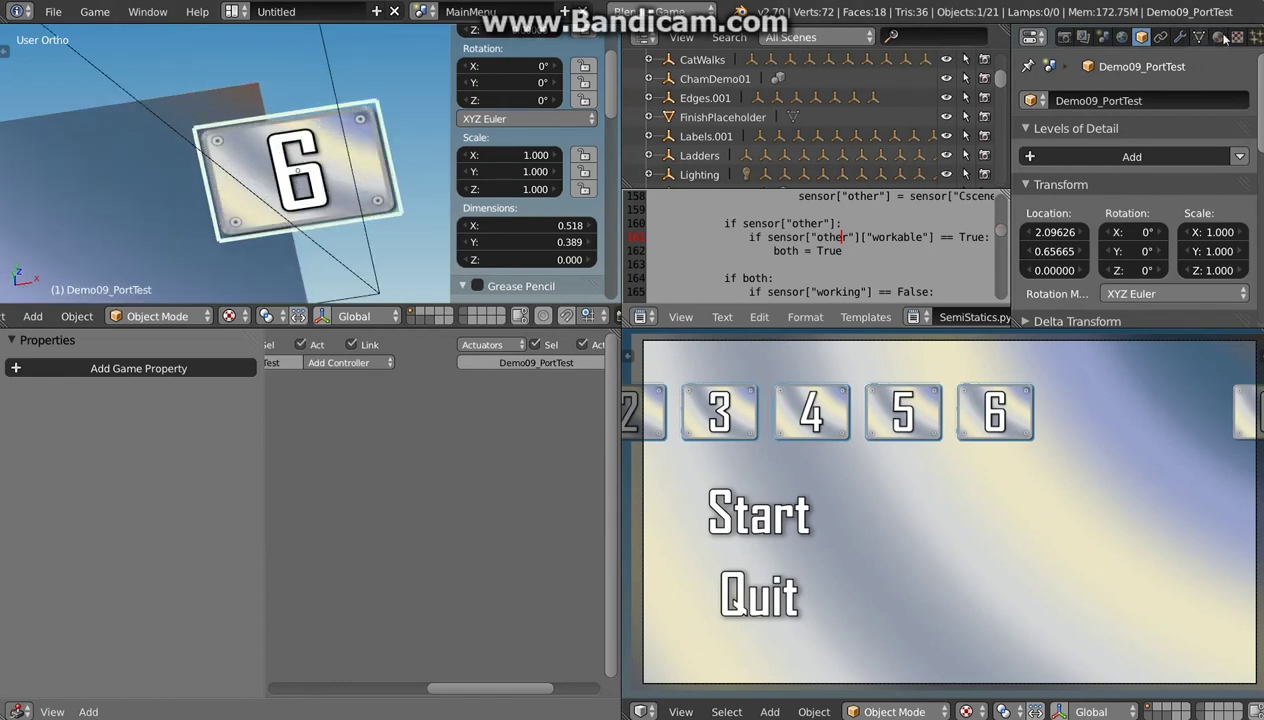
# Step: Give the copied button its own single-user material named MenuThumbMat09
pyautogui.click(1237, 37)
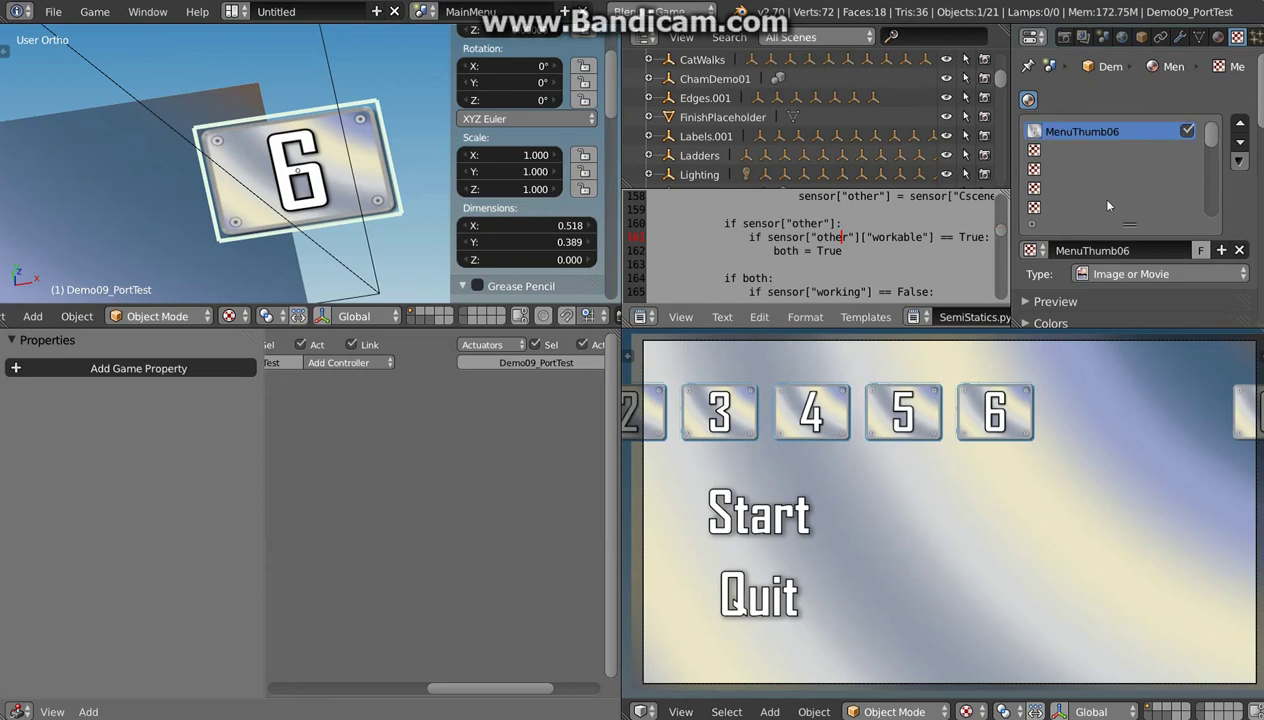
pyautogui.scroll(-2, 1210, 240)
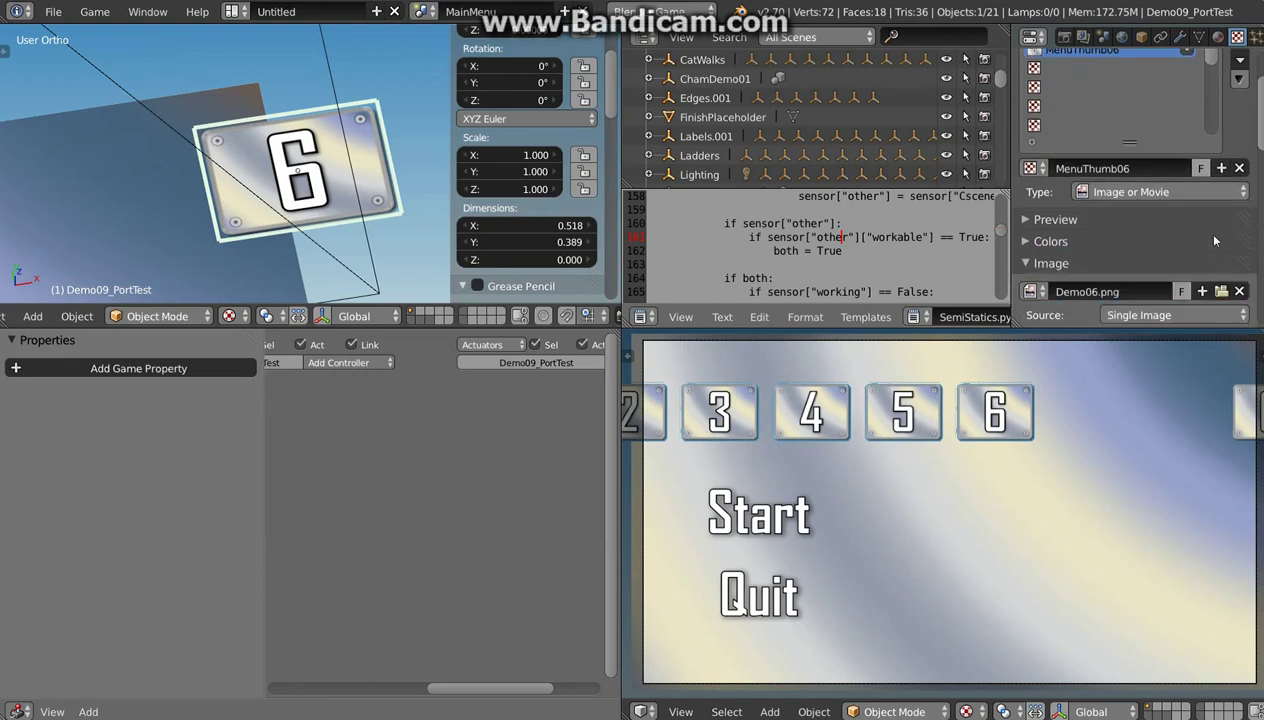
pyautogui.click(1217, 37)
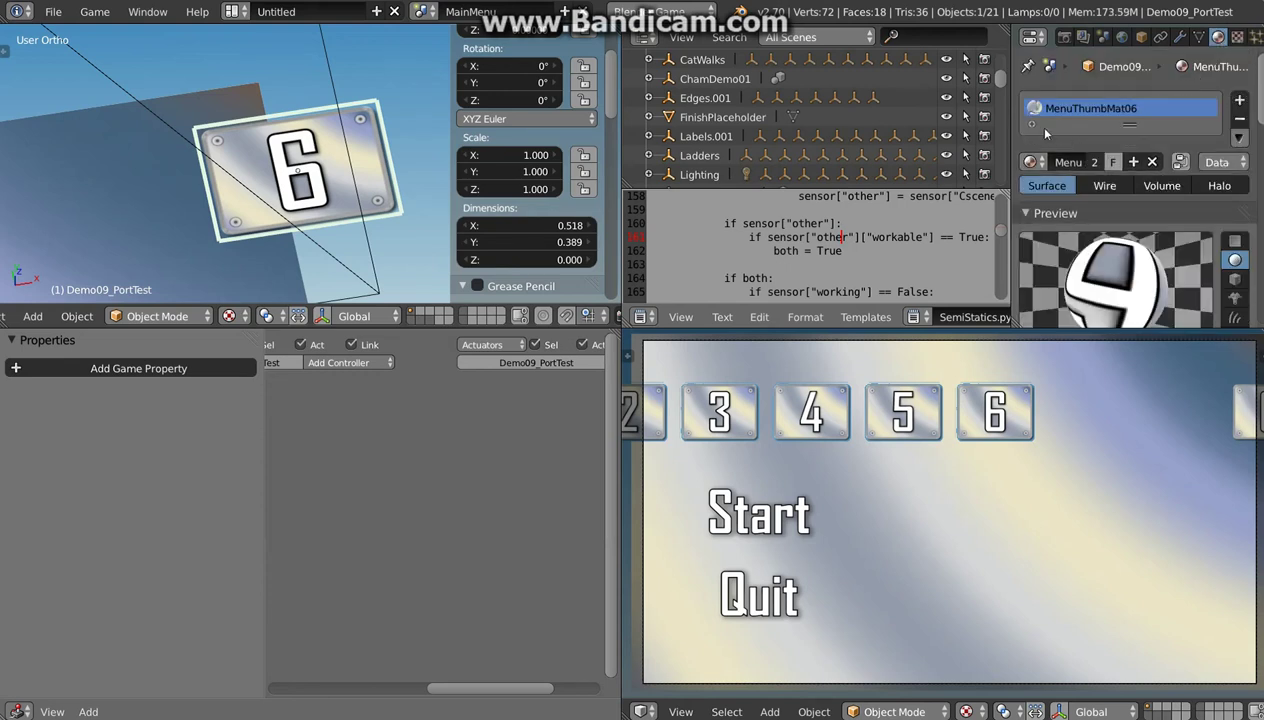
pyautogui.click(1095, 166)
pyautogui.click(1096, 166)
pyautogui.click(1096, 162)
pyautogui.write('at09')
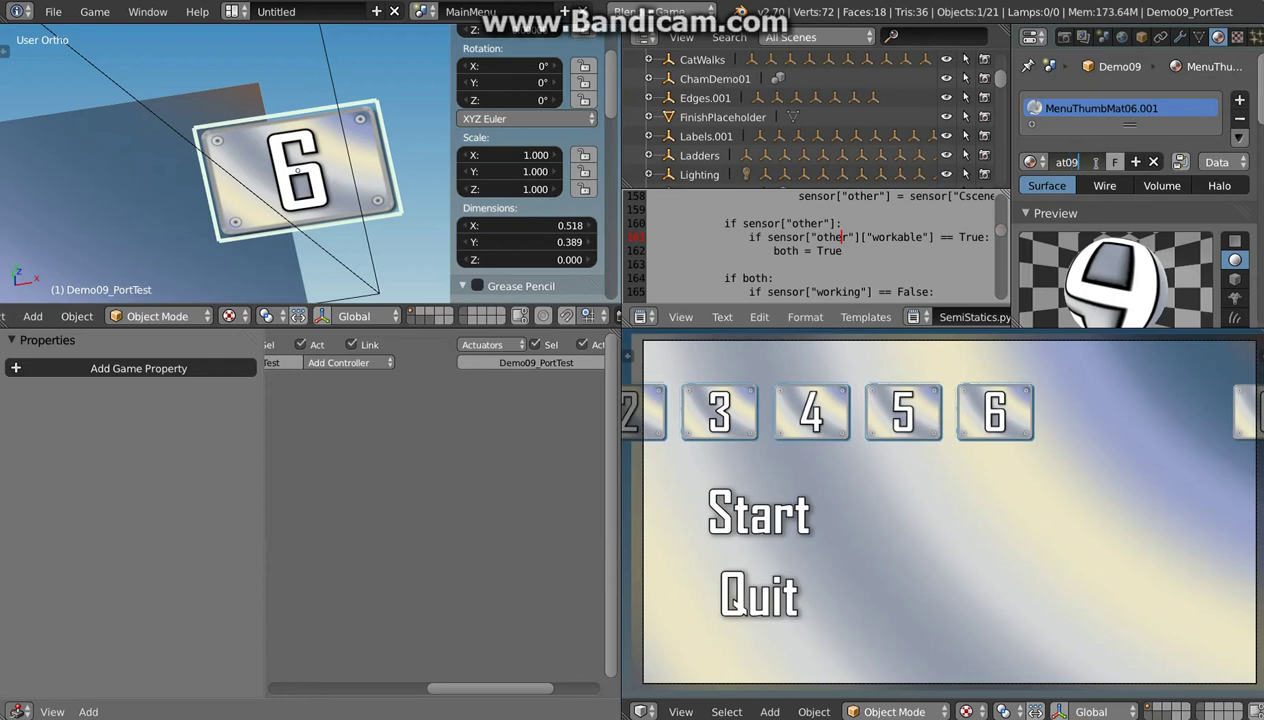
pyautogui.press('Return')
pyautogui.scroll(-2, 1124, 204)
pyautogui.scroll(-2, 1126, 224)
pyautogui.scroll(2, 1126, 224)
pyautogui.scroll(2, 1143, 232)
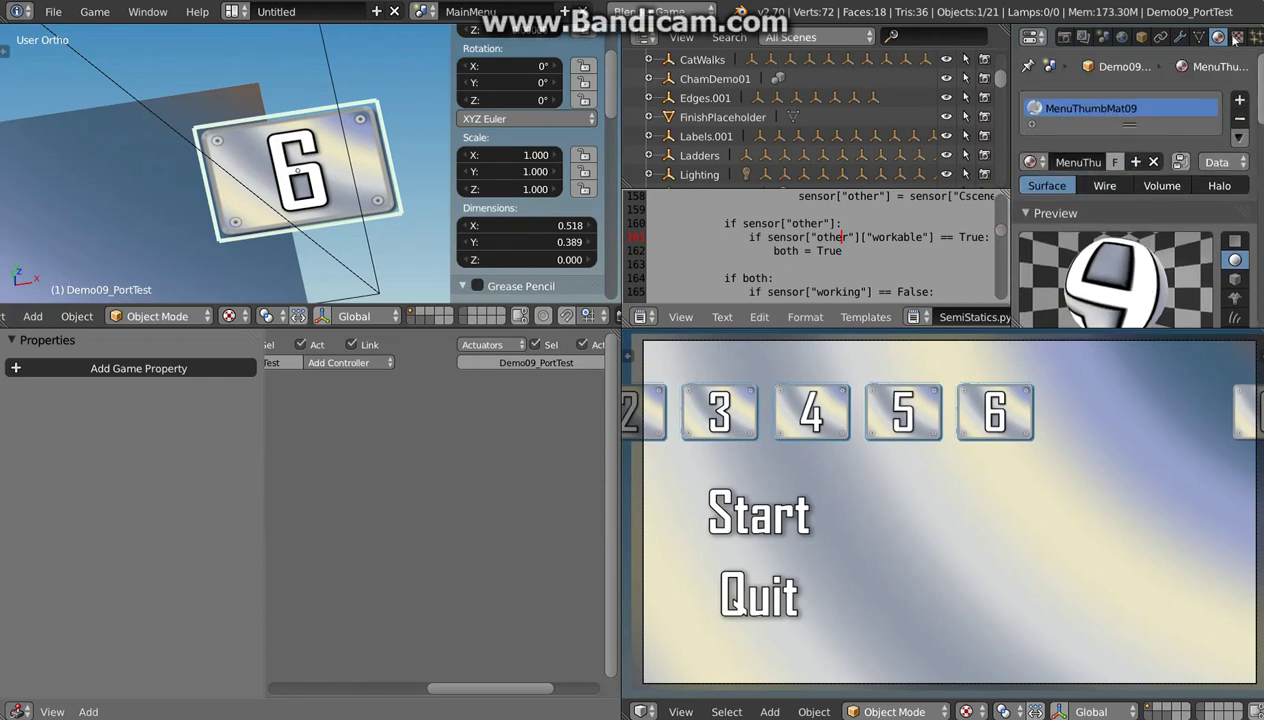
# Step: Make the button's texture single-user and rename it MenuThumb09
pyautogui.click(1236, 38)
pyautogui.scroll(2, 1162, 195)
pyautogui.click(1180, 223)
pyautogui.click(1148, 224)
pyautogui.press('BackSpace')
pyautogui.press('BackSpace')
pyautogui.press('BackSpace')
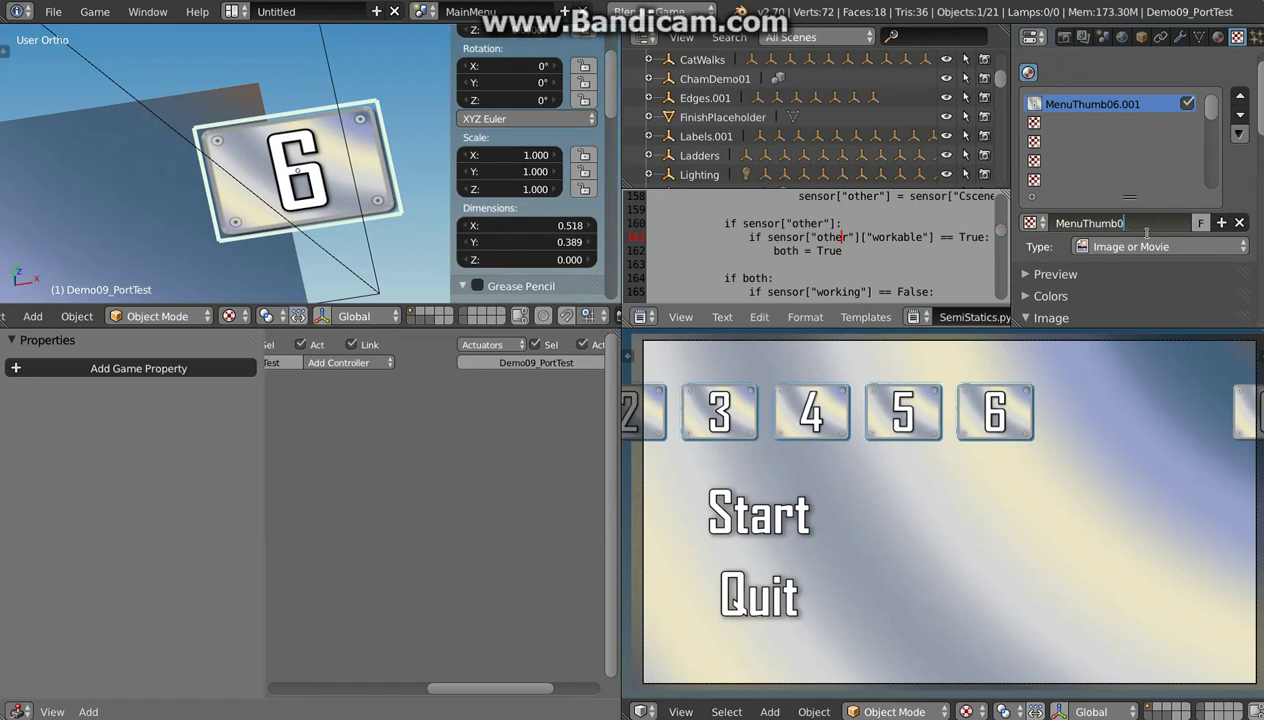
pyautogui.write('9')
pyautogui.press('Return')
# Step: Make the Demo06 image single-user, then unlink it from the MenuThumb09 texture
pyautogui.scroll(-4, 1130, 240)
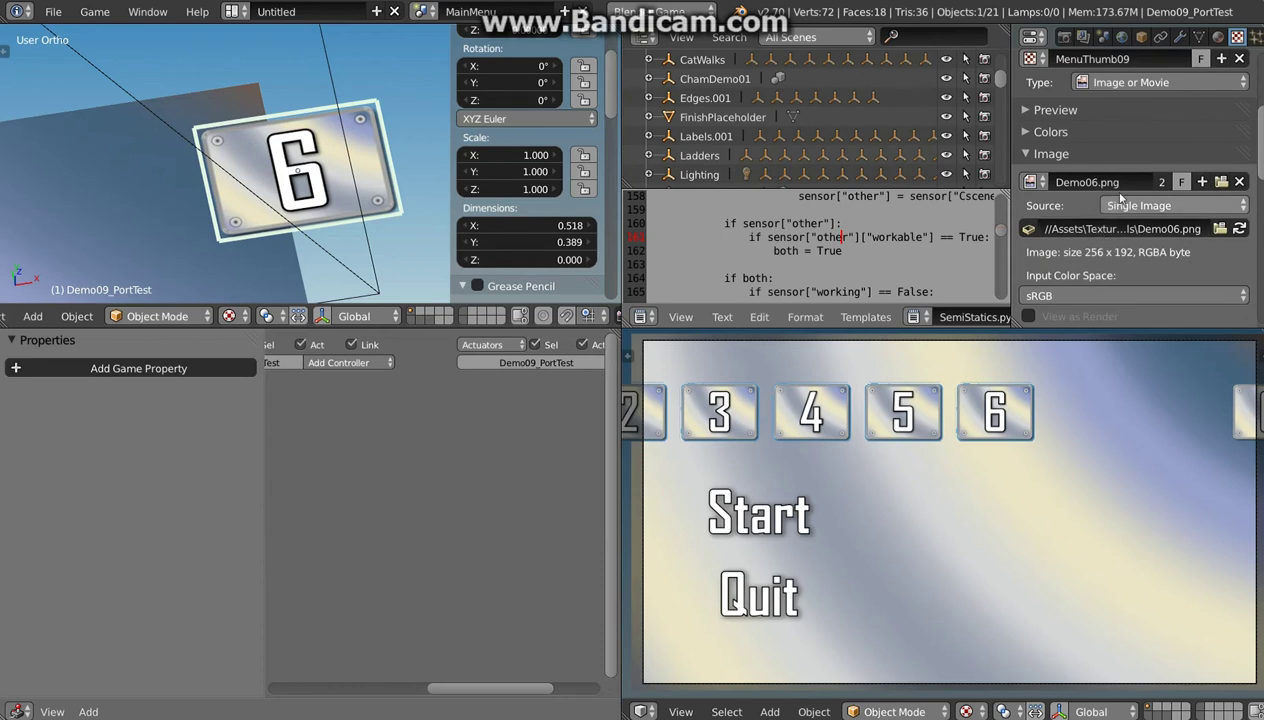
pyautogui.click(1158, 183)
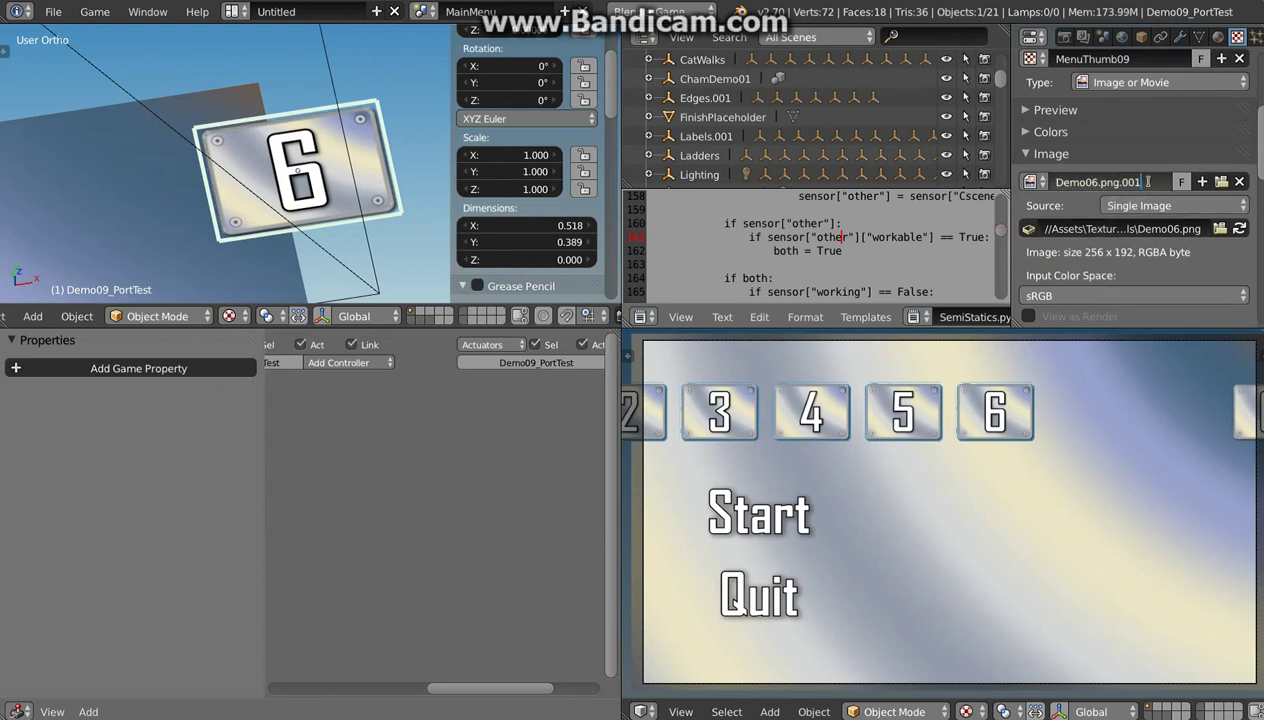
pyautogui.press('BackSpace')
pyautogui.press('BackSpace')
pyautogui.press('BackSpace')
pyautogui.press('Return')
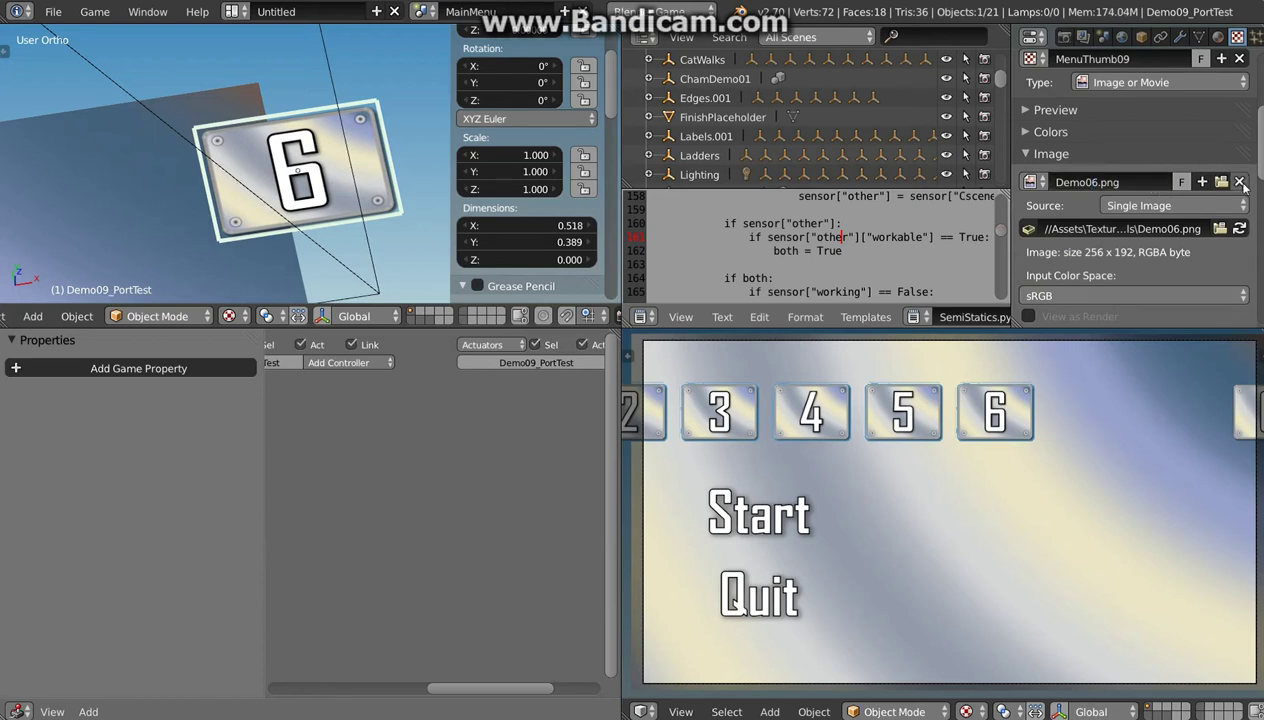
pyautogui.click(1239, 182)
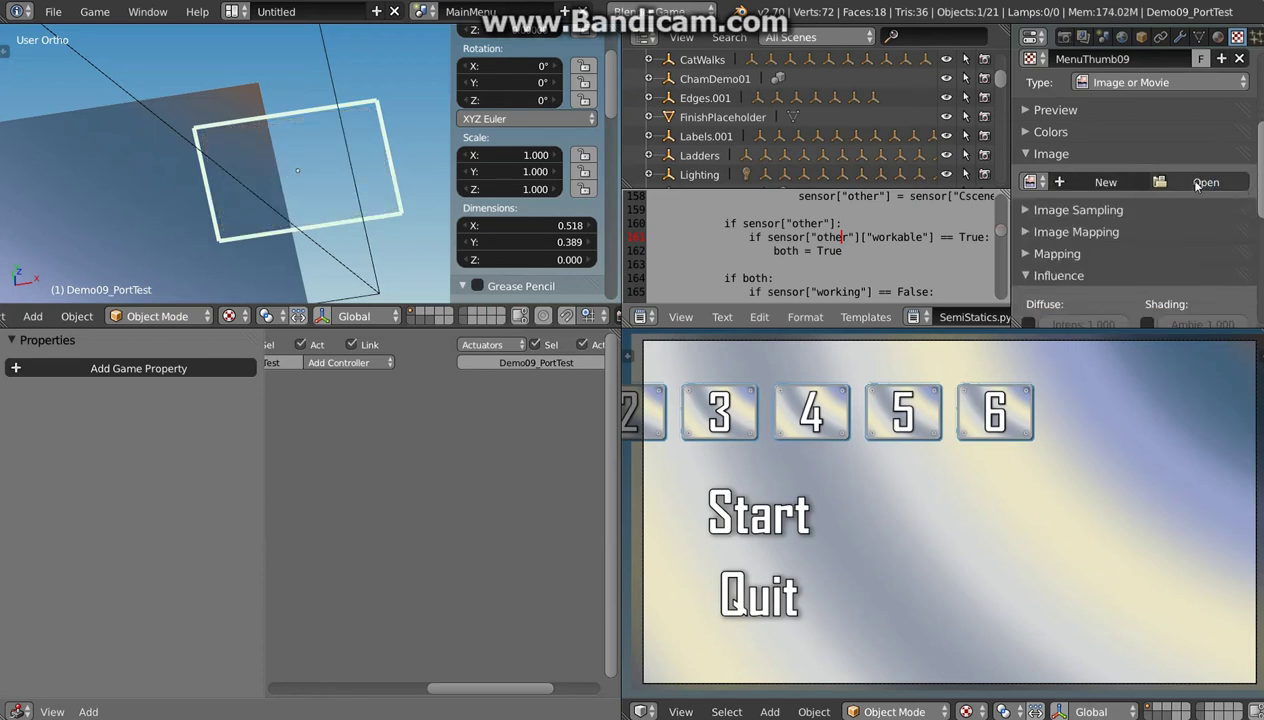
# Step: Load Assets\Textures\Menu\Thumbnails\Demo09.png as the MenuThumb09 texture image
pyautogui.click(1190, 182)
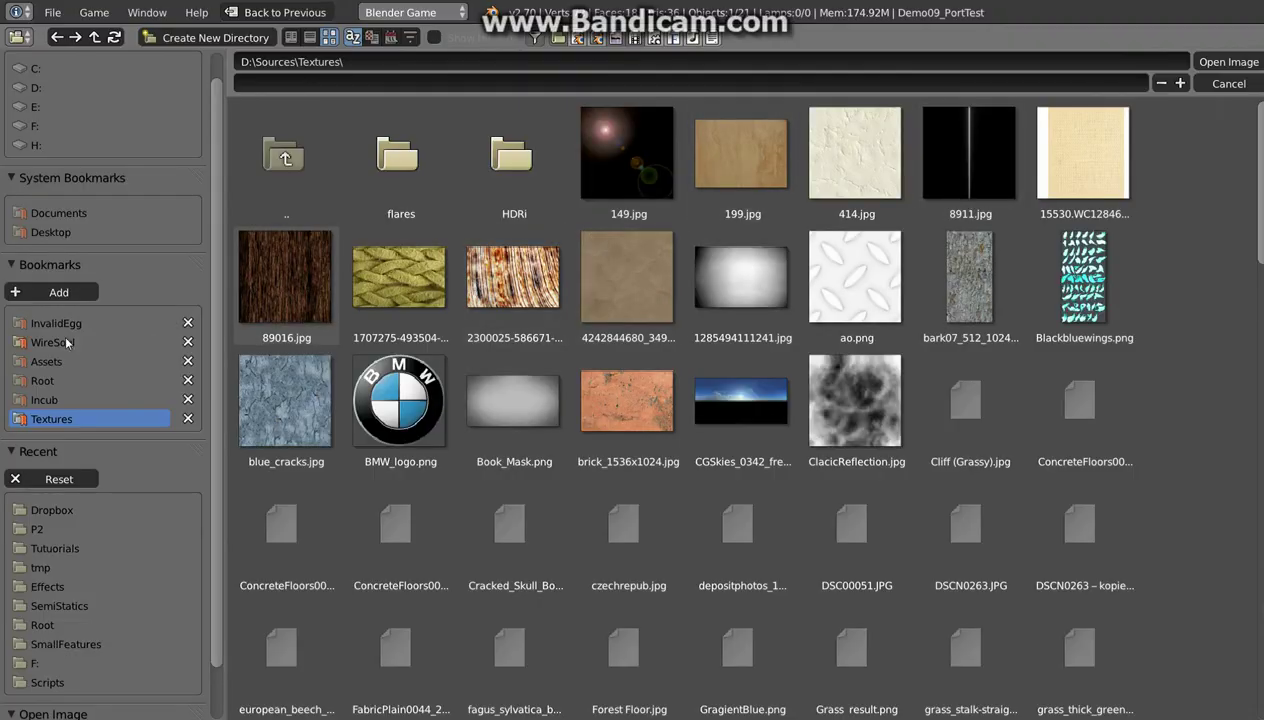
pyautogui.click(68, 360)
pyautogui.click(630, 192)
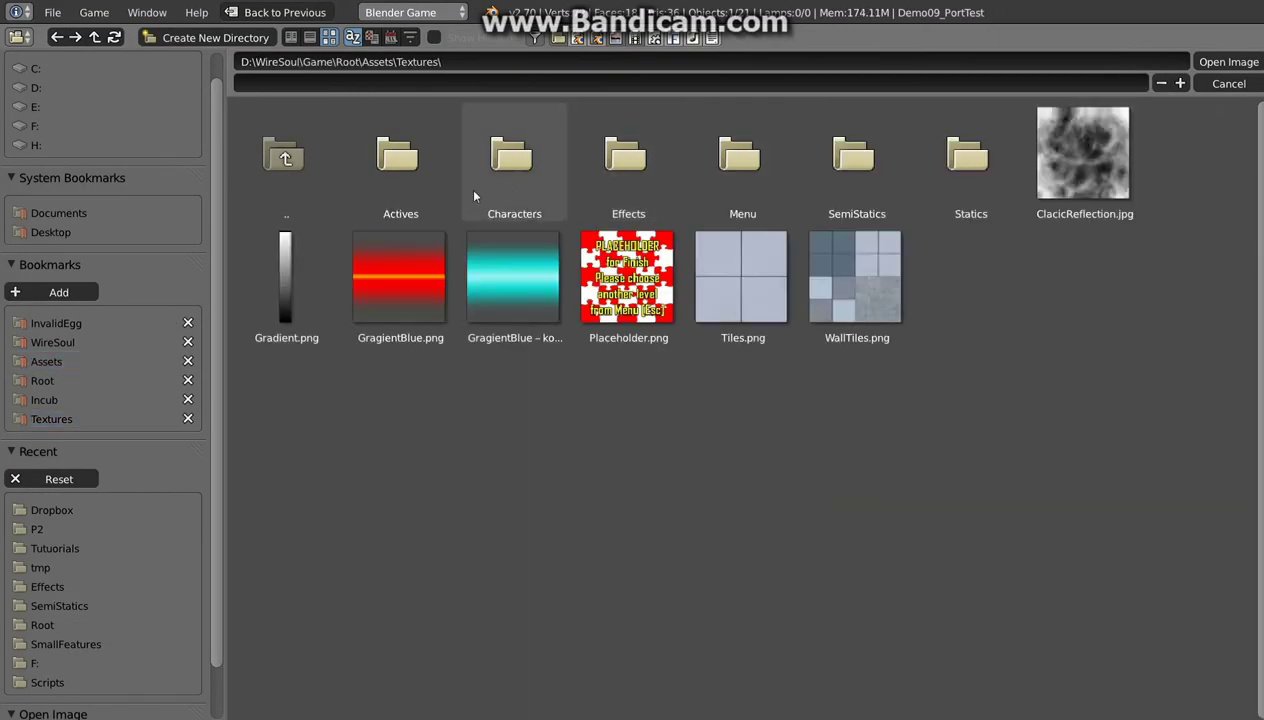
pyautogui.click(748, 180)
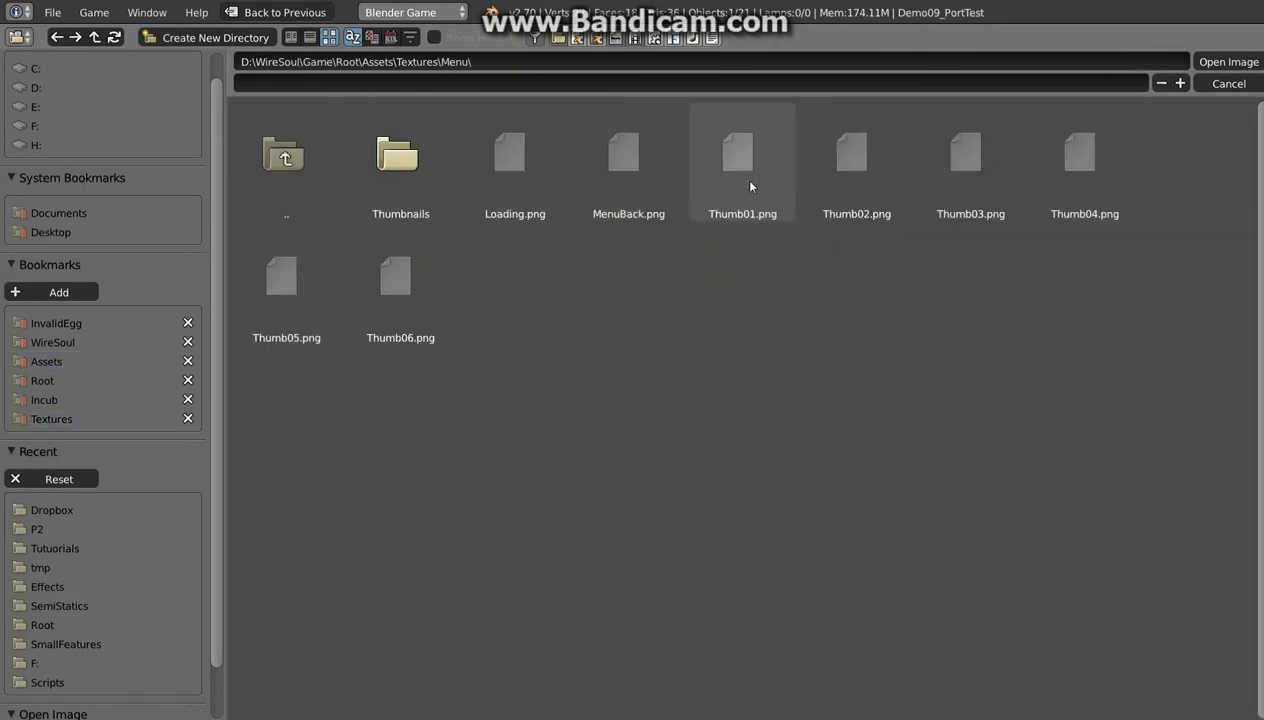
pyautogui.click(417, 204)
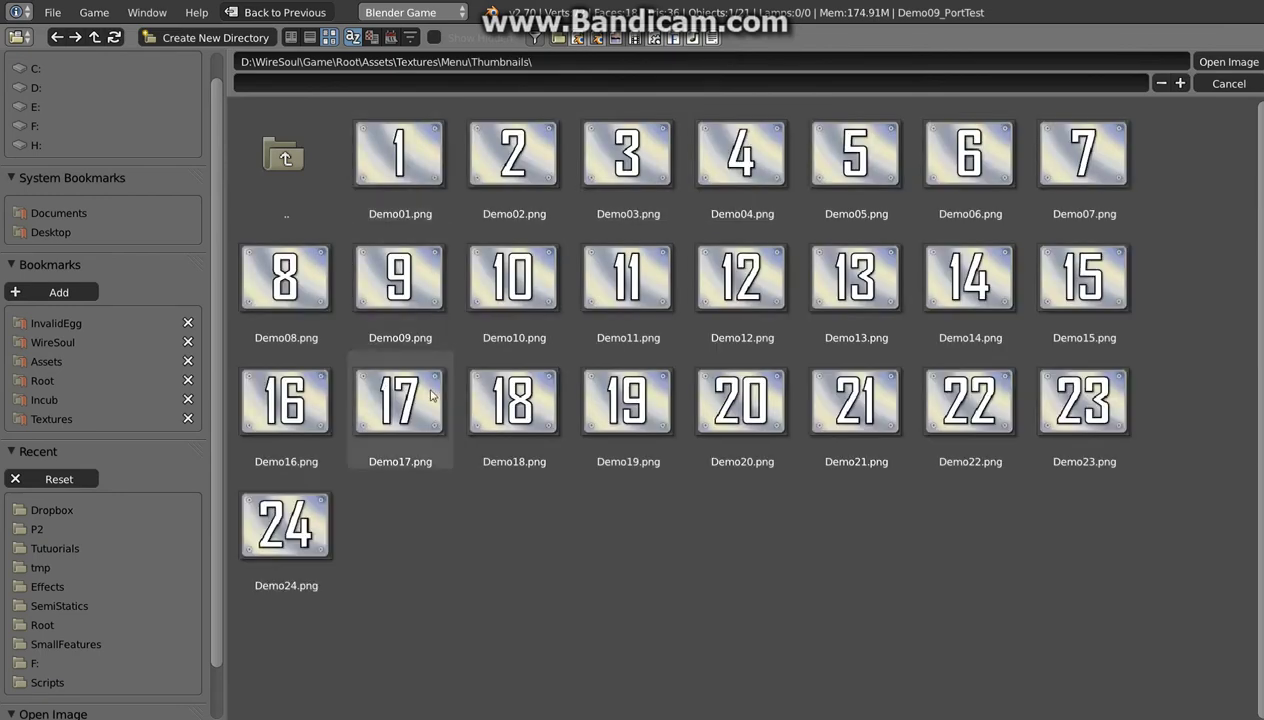
pyautogui.click(417, 287)
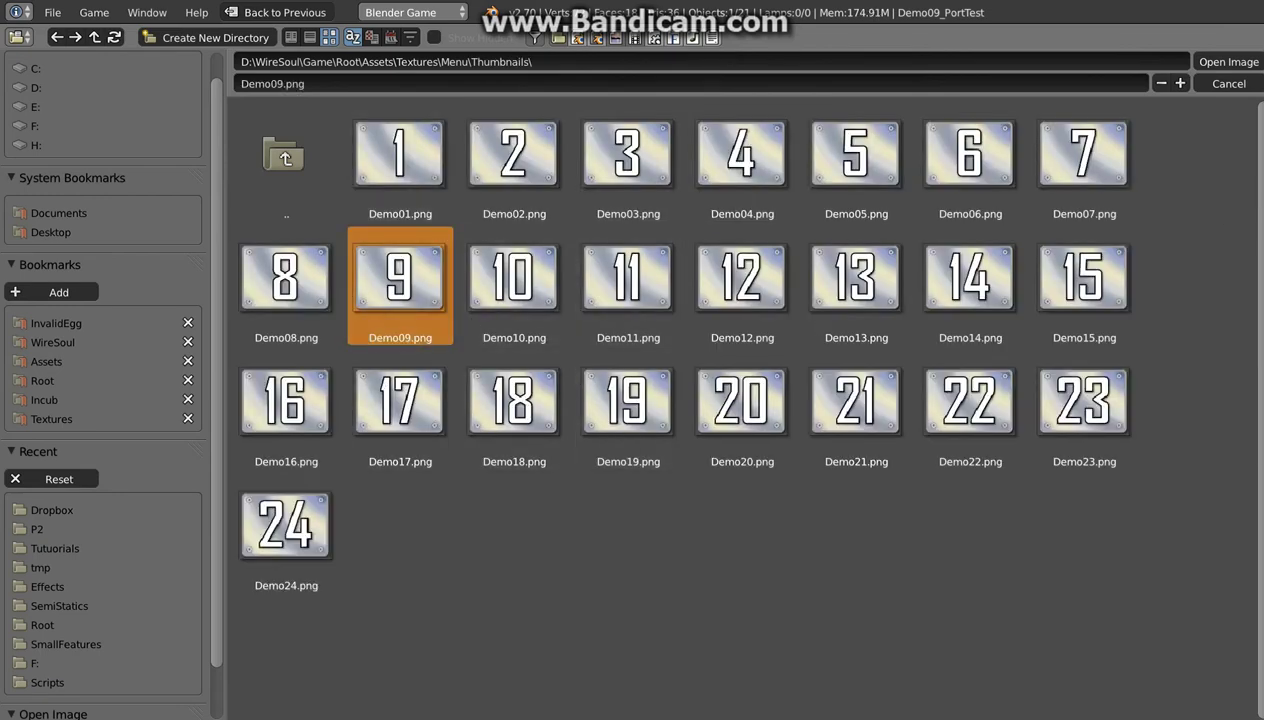
pyautogui.click(1230, 62)
pyautogui.moveTo(230, 170); pyautogui.dragTo(182, 206, button='middle')
# Step: Select the big First steps card and frame it in top-down view
pyautogui.scroll(-3, 286, 184)
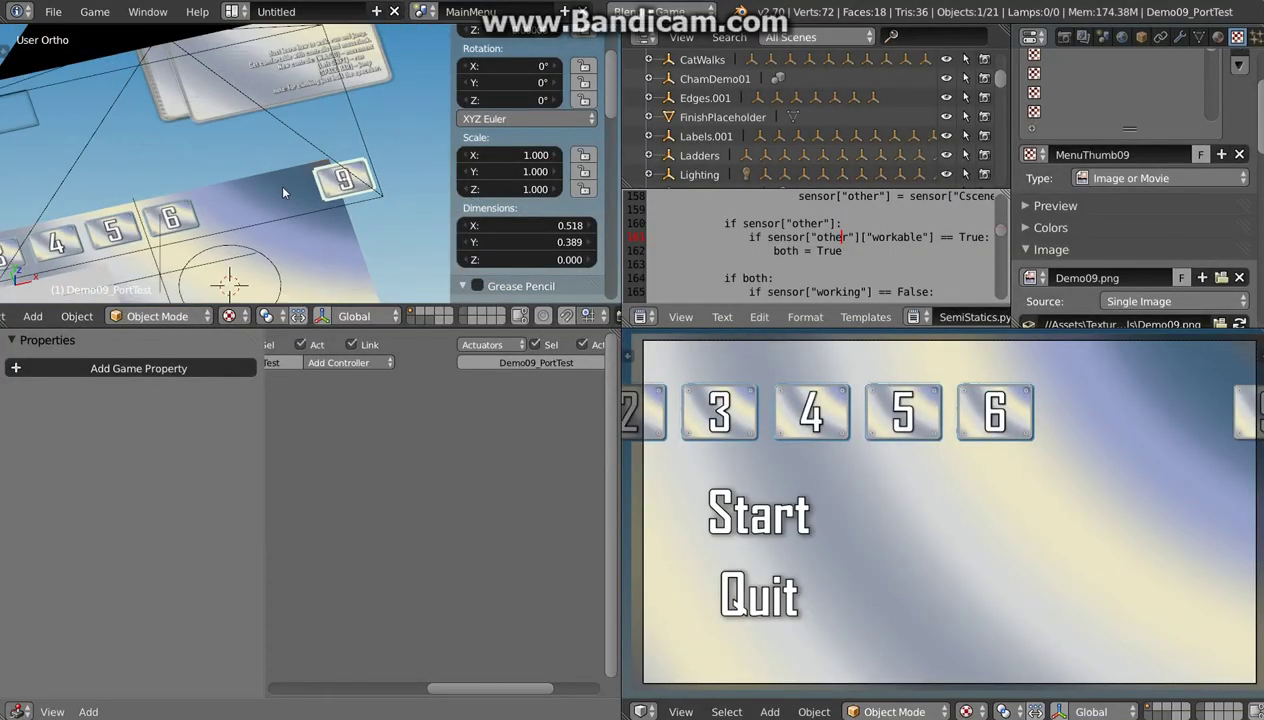
pyautogui.moveTo(277, 184)
pyautogui.mouseDown(button='middle')
pyautogui.moveTo(343, 172)
pyautogui.moveTo(333, 155)
pyautogui.moveTo(317, 162)
pyautogui.mouseUp(button='middle')
pyautogui.scroll(2, 333, 155)
pyautogui.rightClick(297, 148)
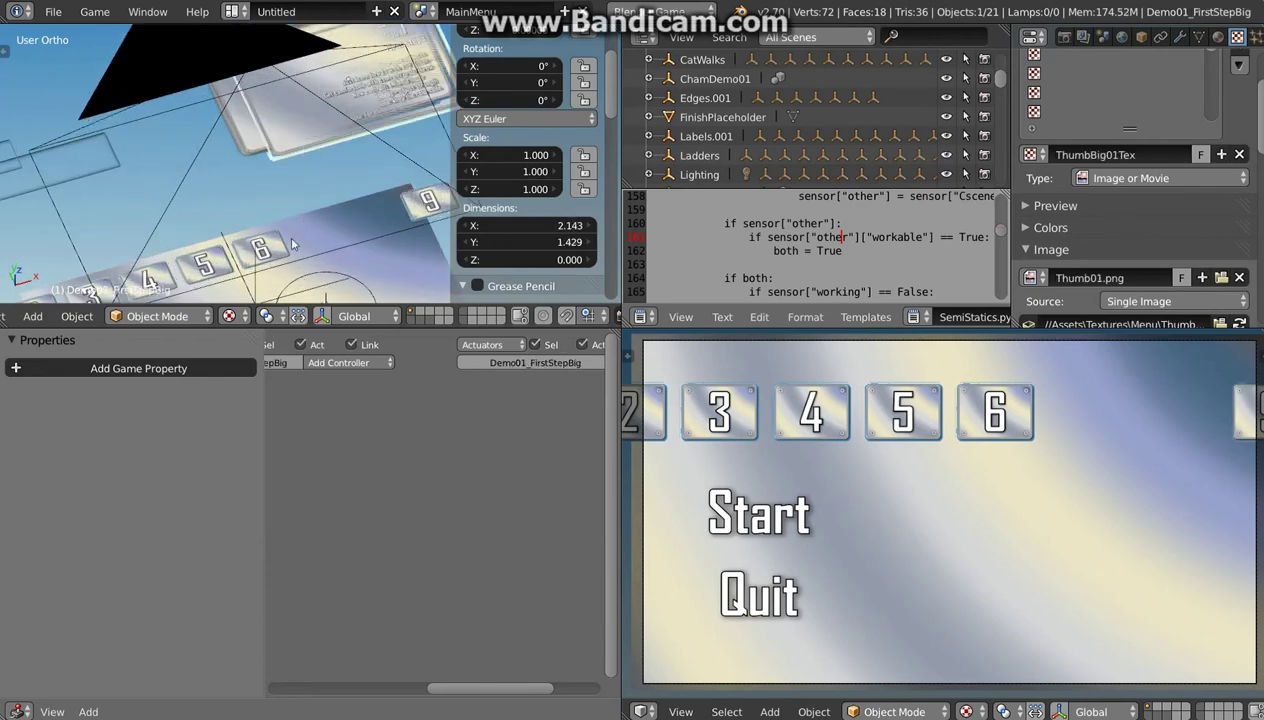
pyautogui.moveTo(328, 193); pyautogui.dragTo(285, 147, button='middle')
pyautogui.press('g')
pyautogui.rightClick(77, 73)
pyautogui.moveTo(250, 150); pyautogui.dragTo(316, 210, button='middle')
pyautogui.press('KP_7')
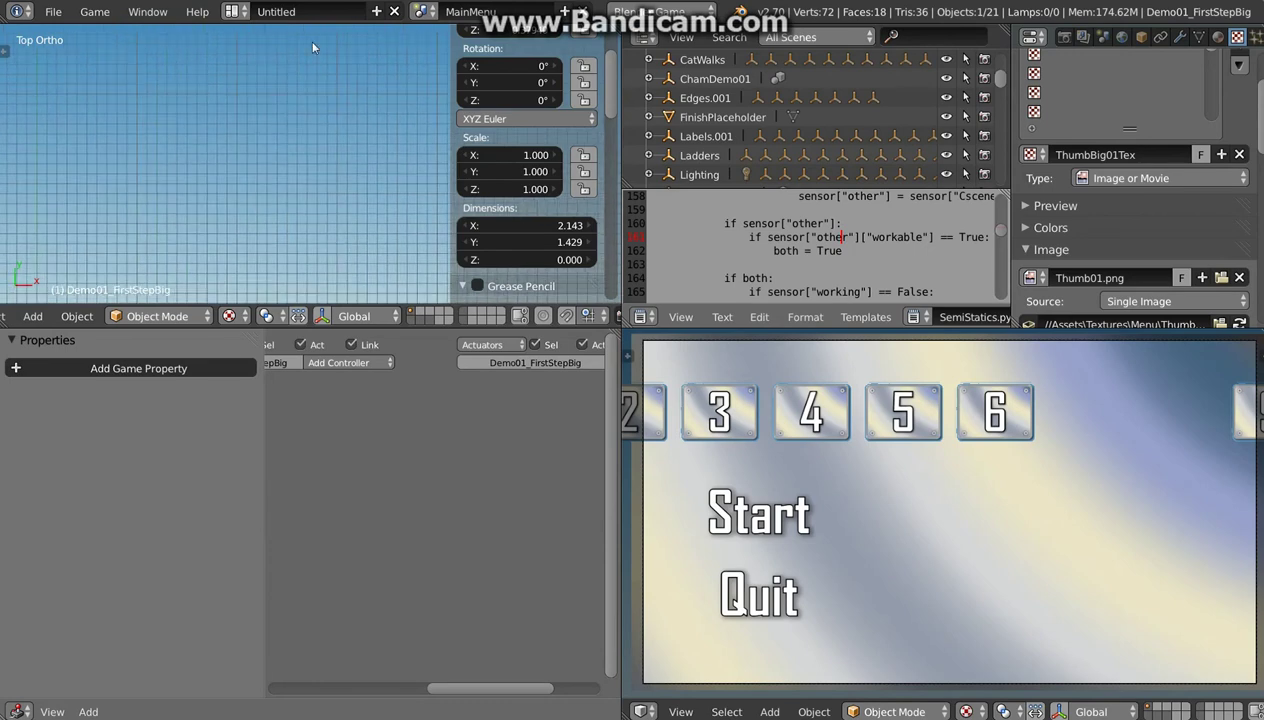
pyautogui.press('KP_Decimal')
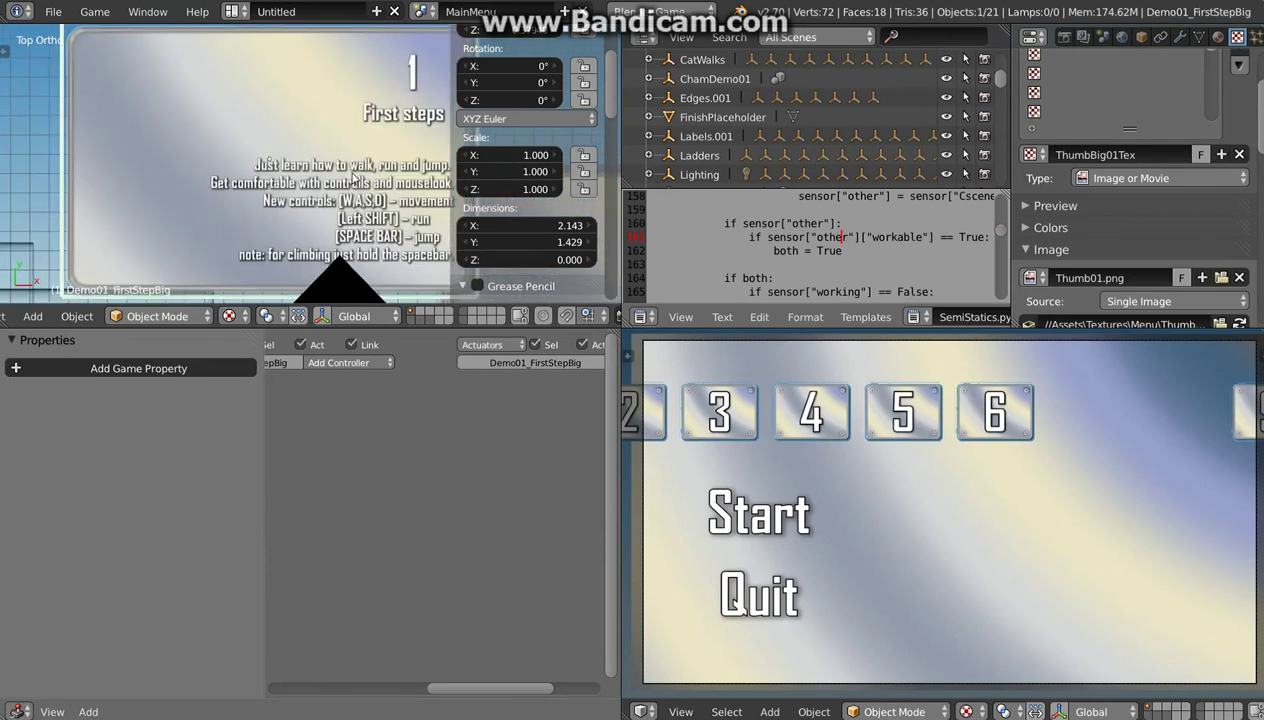
pyautogui.scroll(-2, 347, 172)
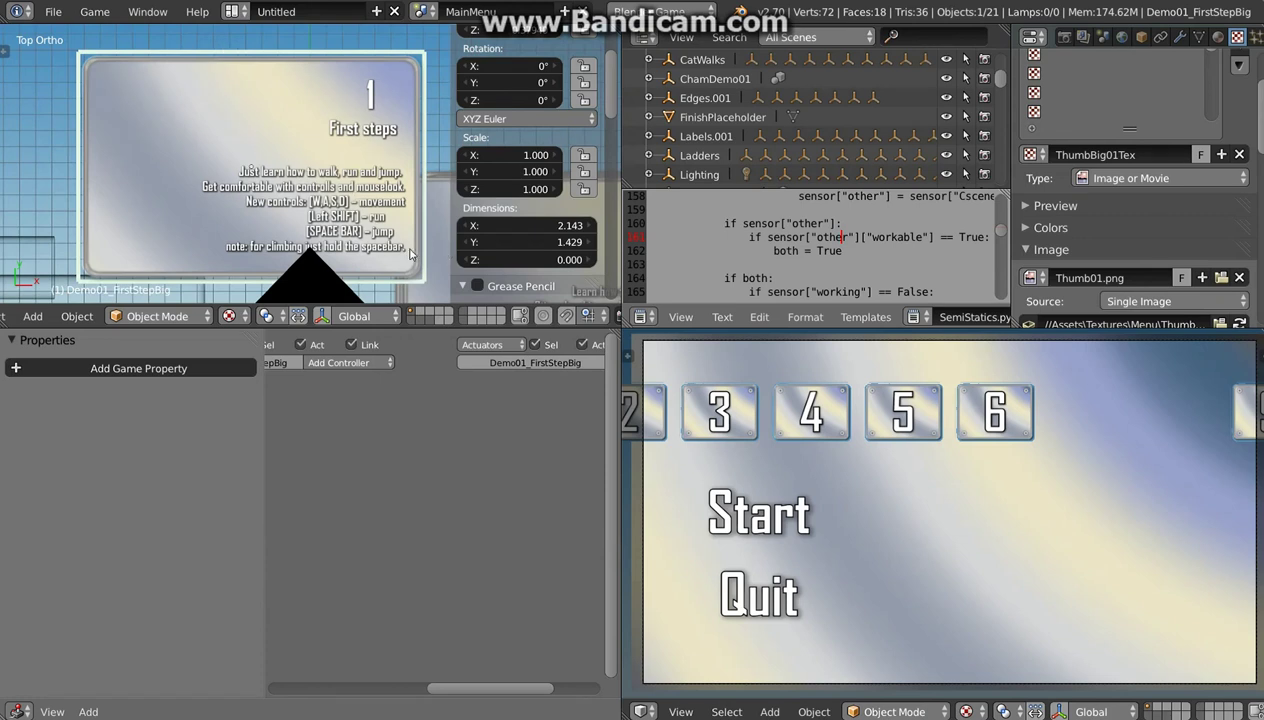
pyautogui.keyDown('shift'); pyautogui.moveTo(366, 204); pyautogui.dragTo(348, 196, button='middle'); pyautogui.keyUp('shift')
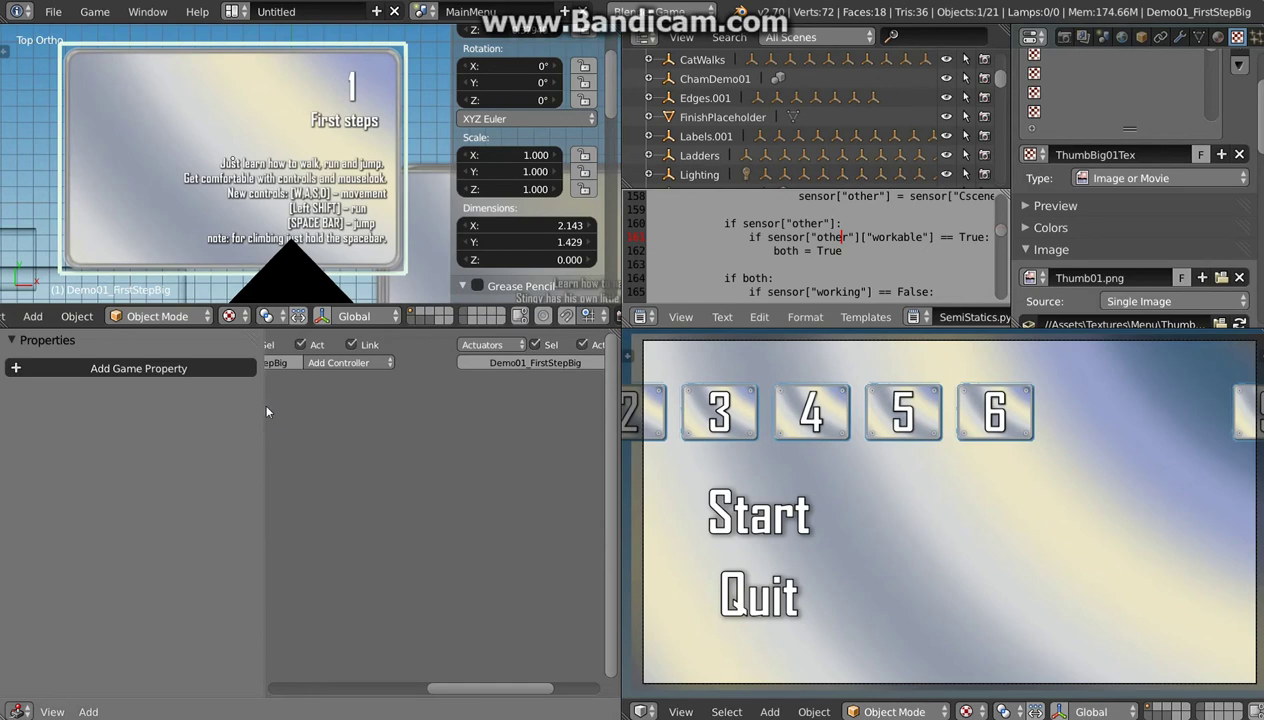
pyautogui.moveTo(264, 411); pyautogui.dragTo(172, 411)
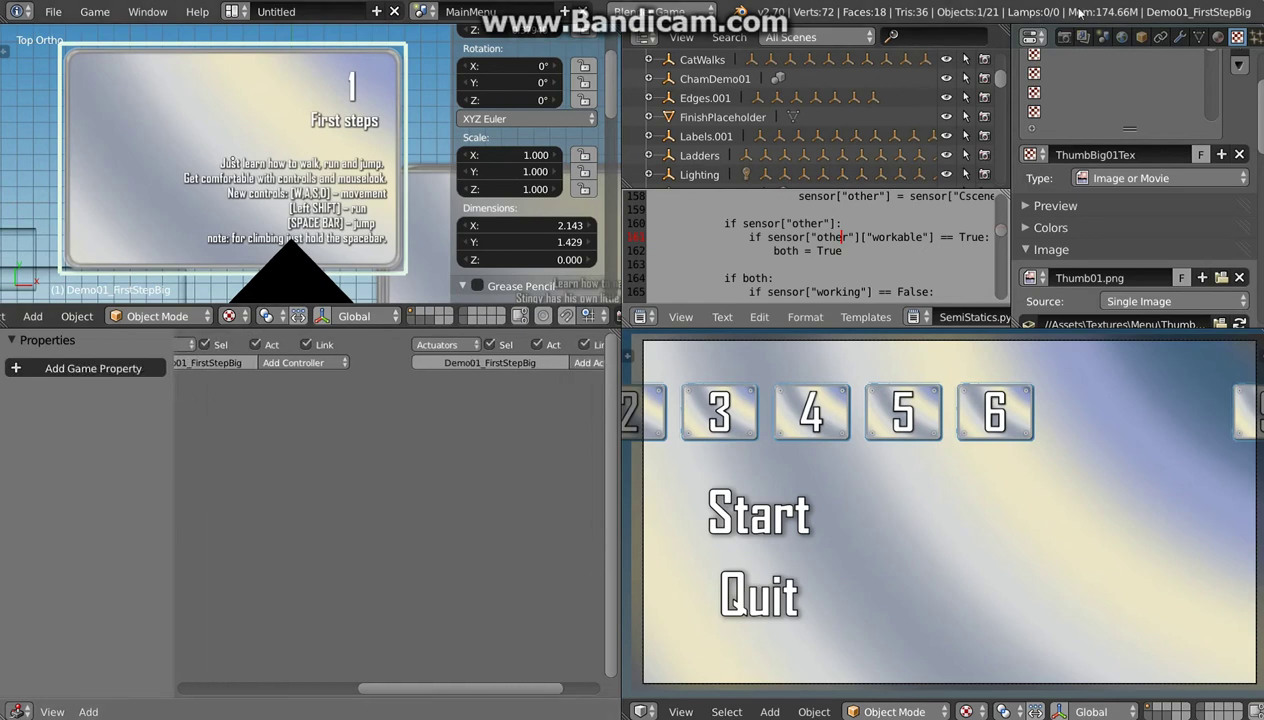
pyautogui.click(1141, 37)
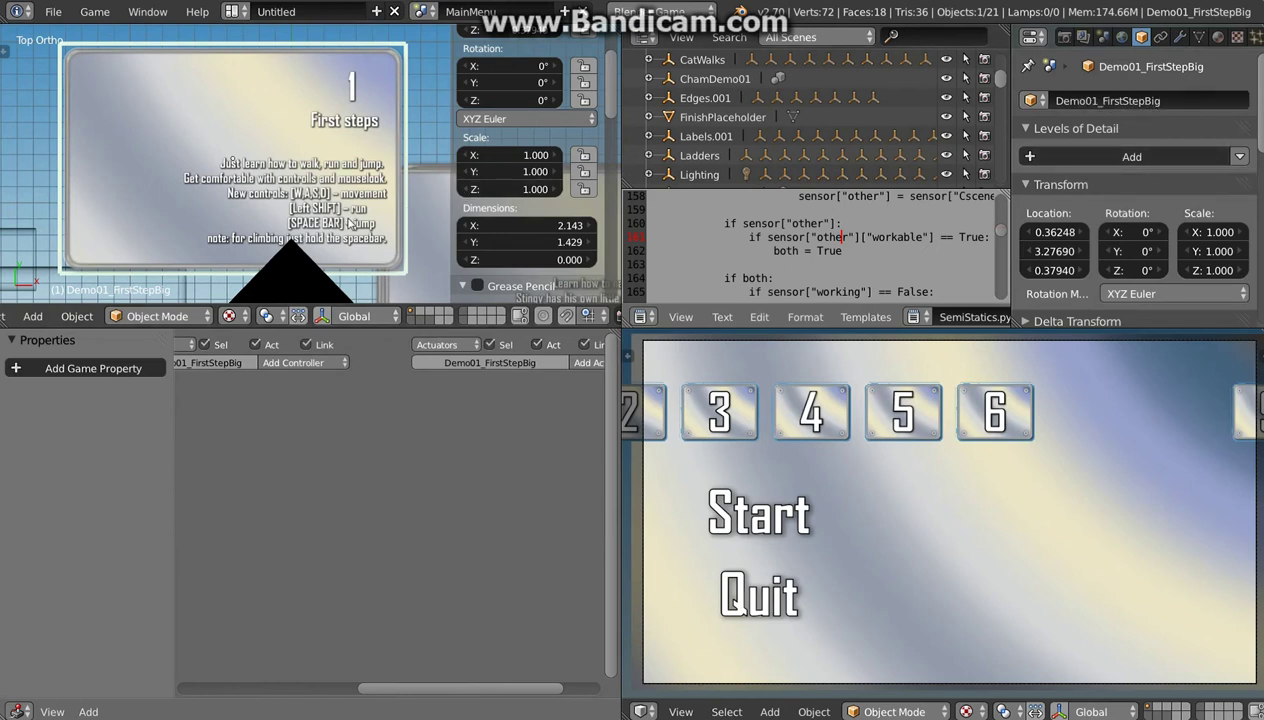
pyautogui.keyDown('shift'); pyautogui.moveTo(346, 221); pyautogui.dragTo(329, 209, button='middle'); pyautogui.keyUp('shift')
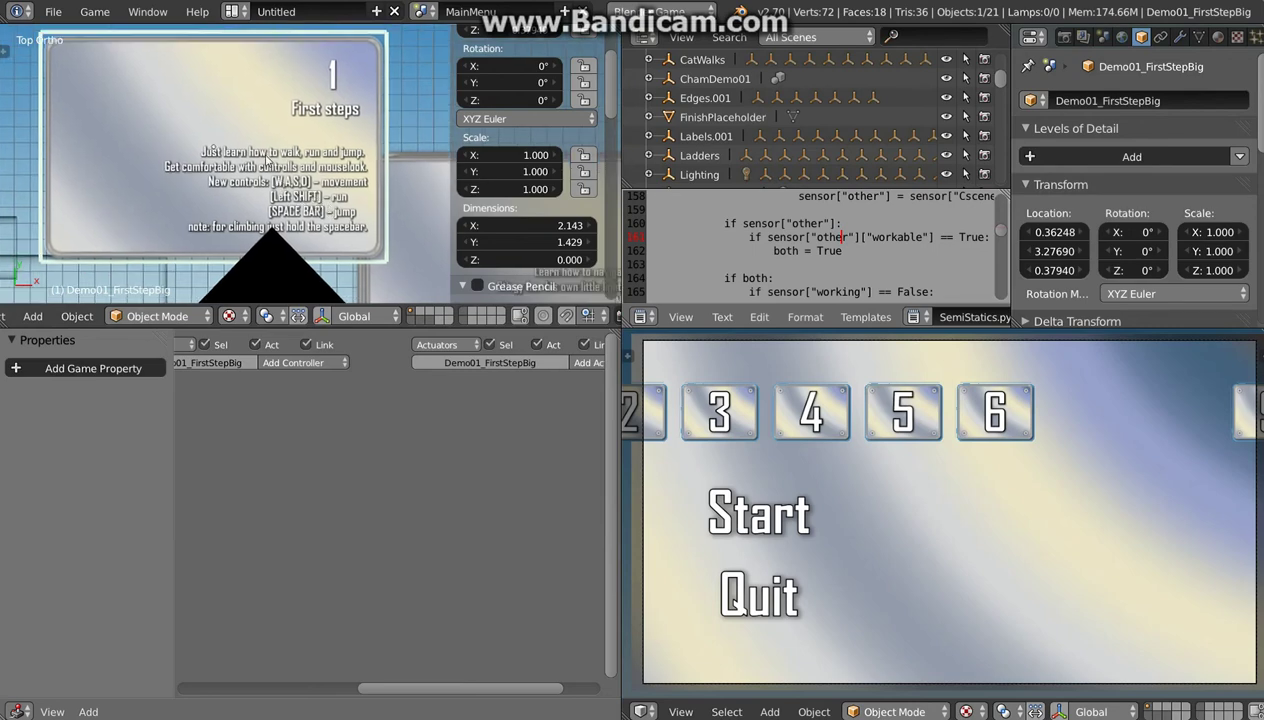
# Step: Duplicate the First steps card, move the copy up and right, then reselect the 9 tile
pyautogui.hotkey('shift', 'd')
pyautogui.click(330, 138)
pyautogui.scroll(-3, 300, 170)
pyautogui.press('g')
pyautogui.click(356, 114)
pyautogui.keyDown('shift'); pyautogui.moveTo(360, 170); pyautogui.dragTo(276, 174, button='middle'); pyautogui.keyUp('shift')
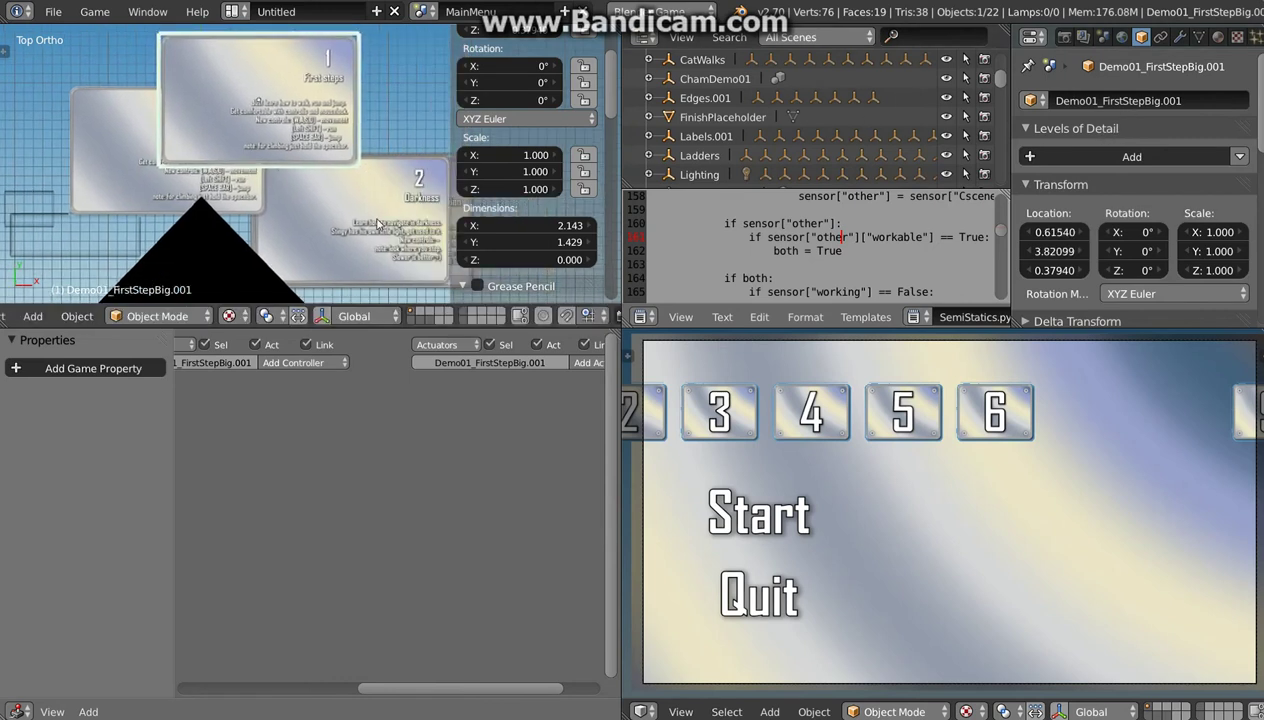
pyautogui.keyDown('shift'); pyautogui.scroll(-5, 378, 222); pyautogui.keyUp('shift')
pyautogui.rightClick(376, 276)
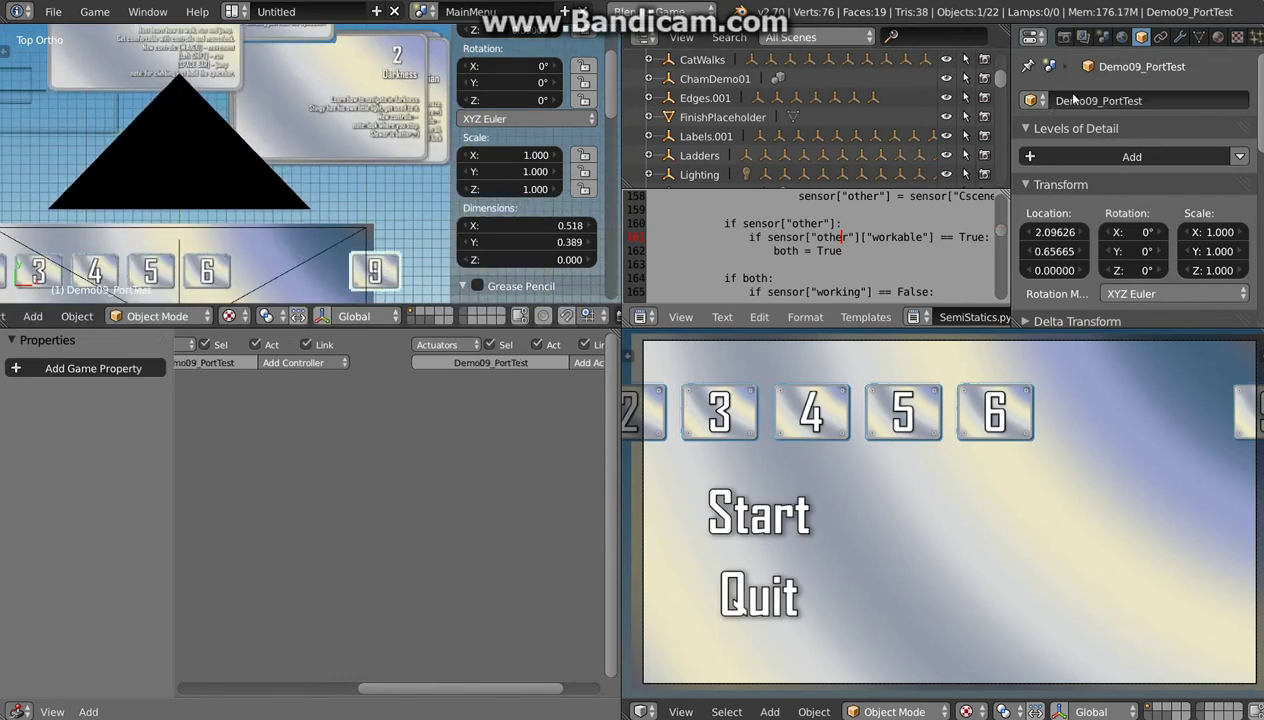
# Step: Untick Double Sided under Normals in mesh Data for each numbered tile, 6 down to 1
pyautogui.click(1197, 38)
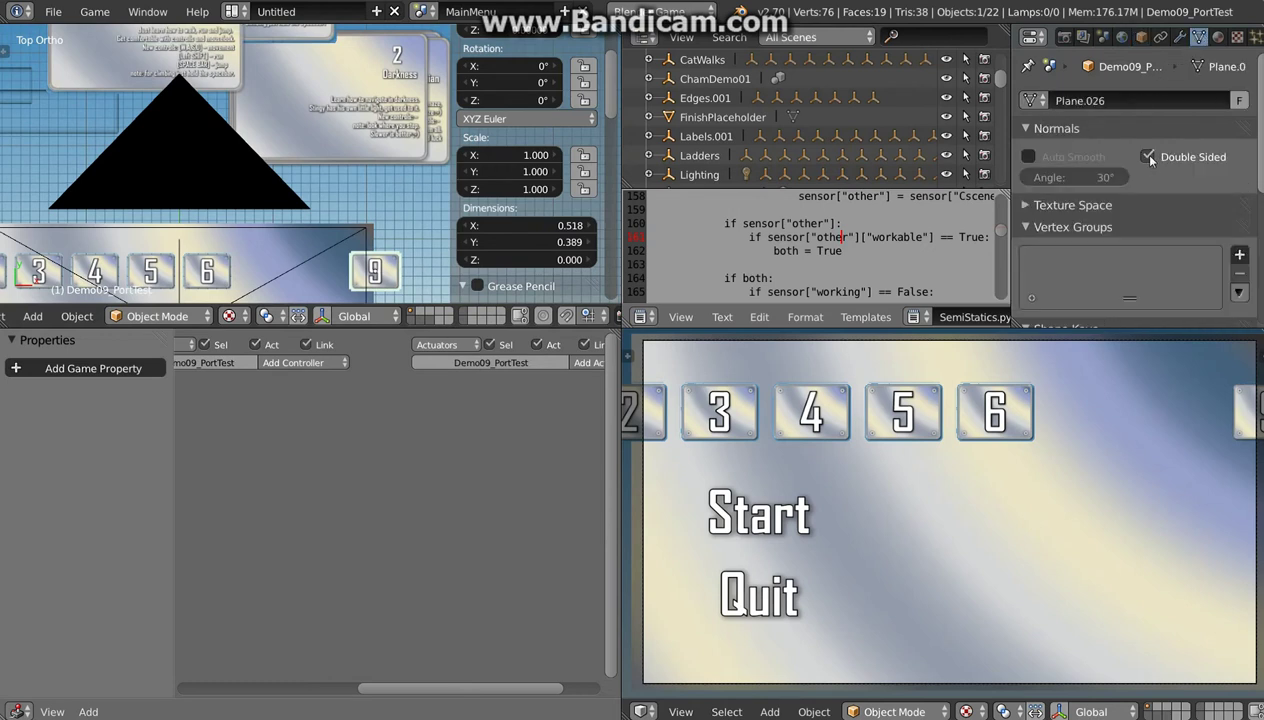
pyautogui.rightClick(219, 285)
pyautogui.click(1147, 157)
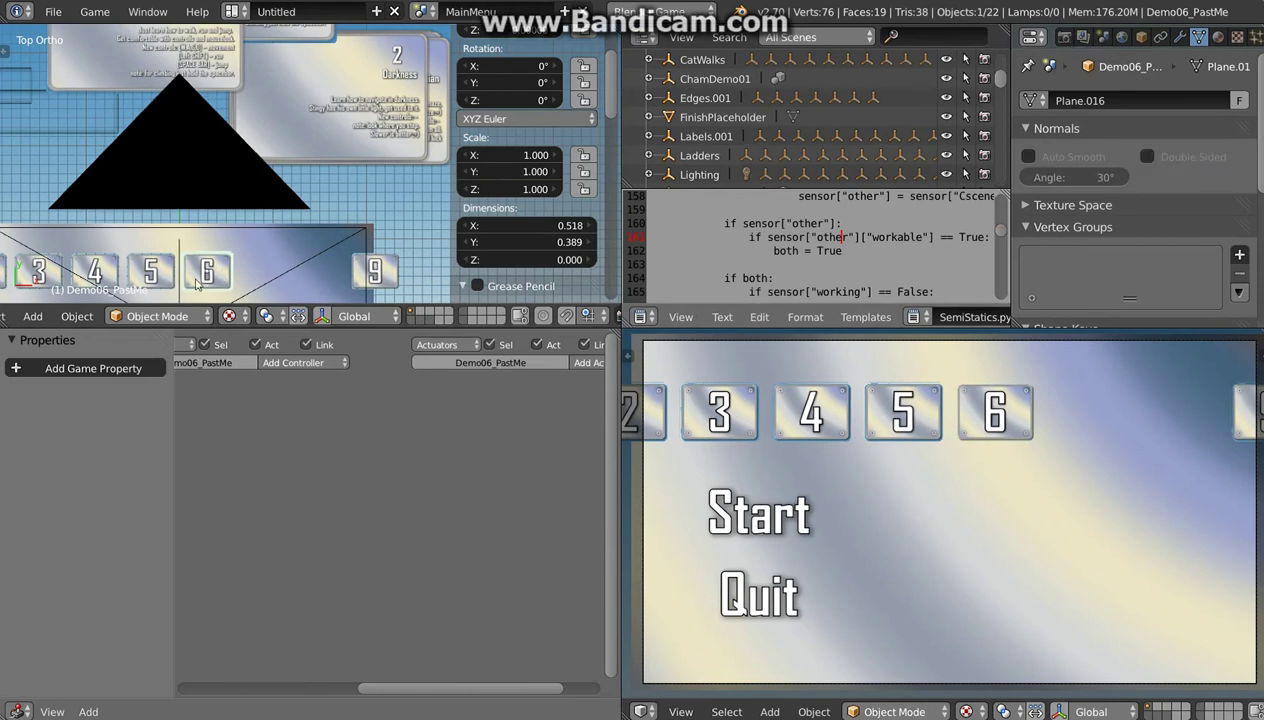
pyautogui.rightClick(155, 272)
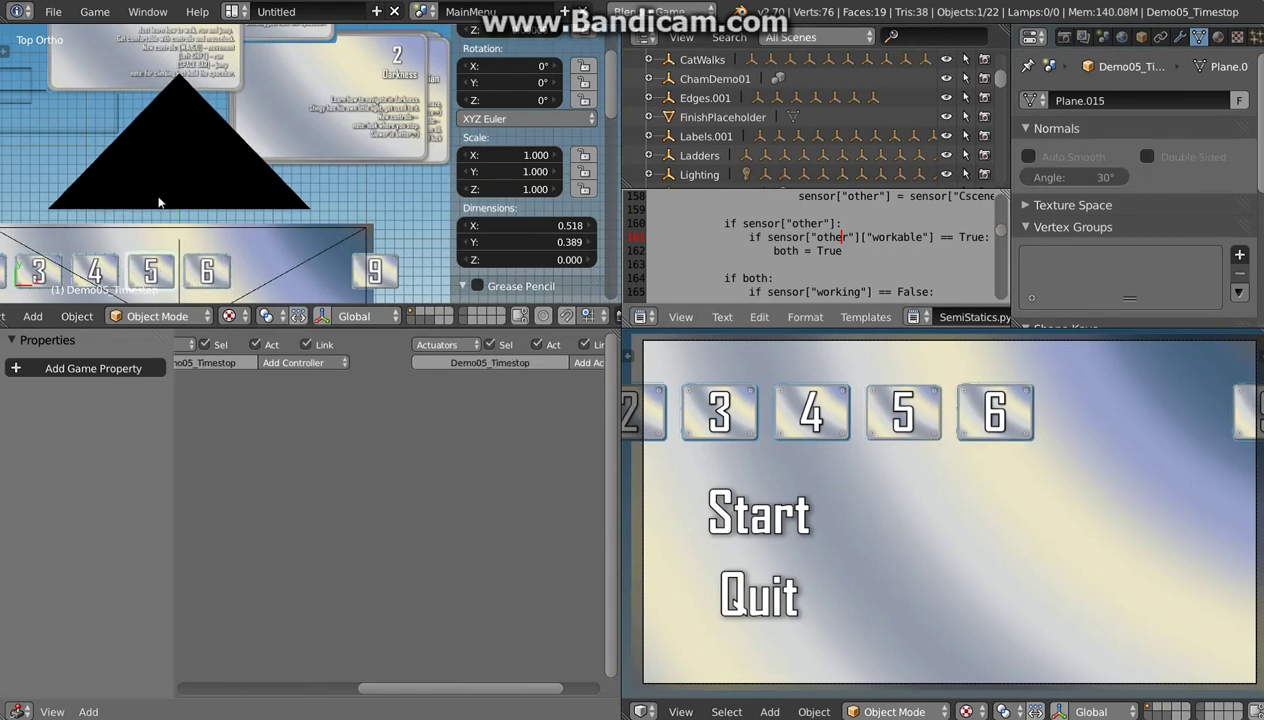
pyautogui.keyDown('shift'); pyautogui.moveTo(158, 205); pyautogui.dragTo(339, 163, button='middle'); pyautogui.keyUp('shift')
pyautogui.rightClick(275, 230)
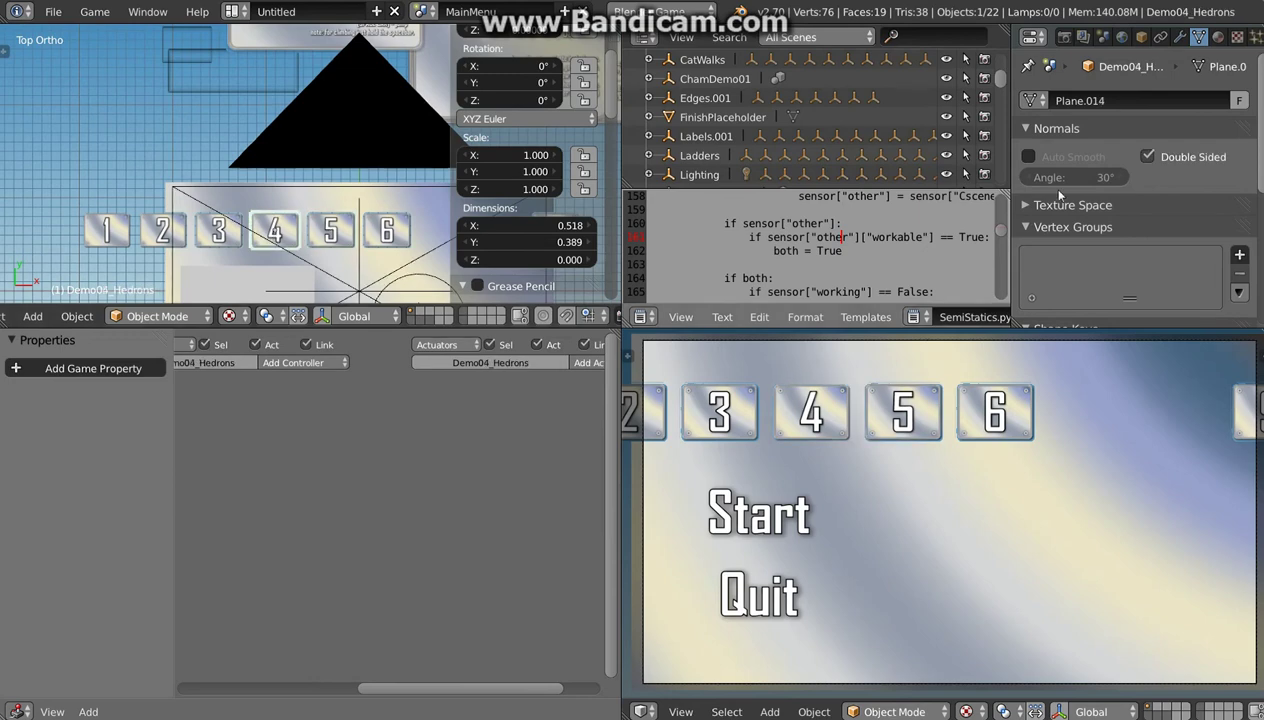
pyautogui.click(1147, 157)
pyautogui.rightClick(226, 226)
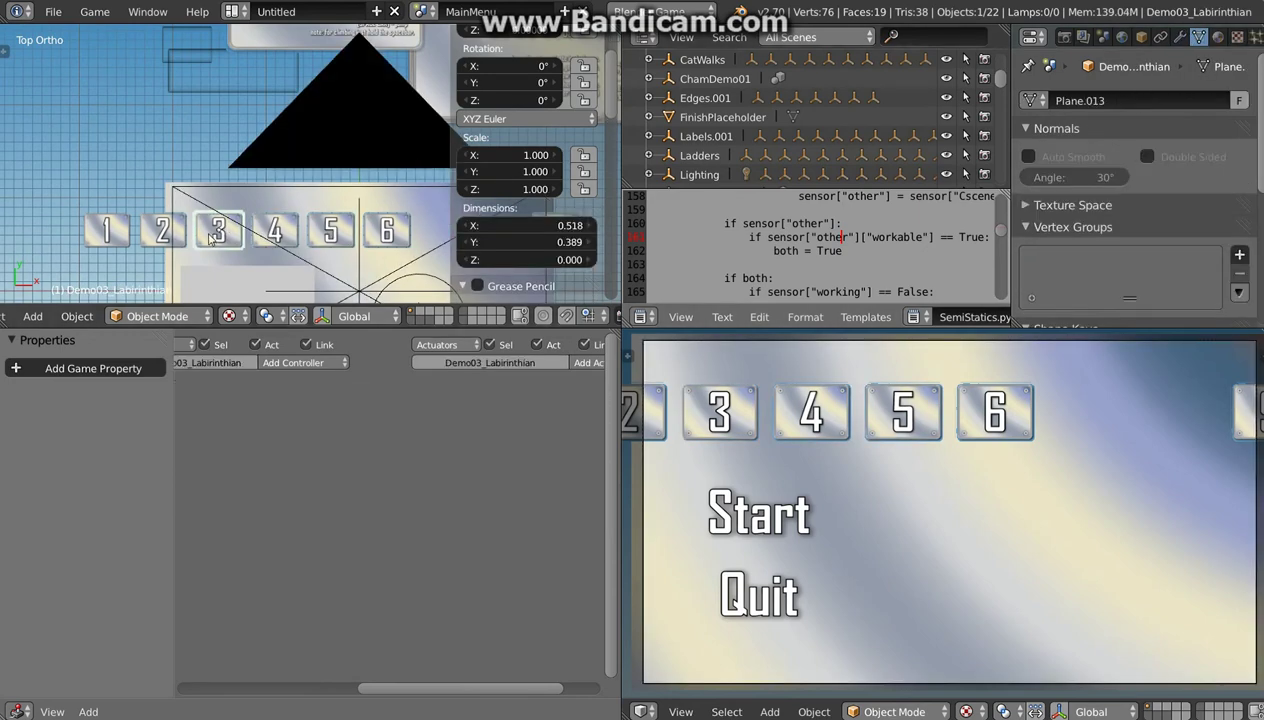
pyautogui.rightClick(161, 234)
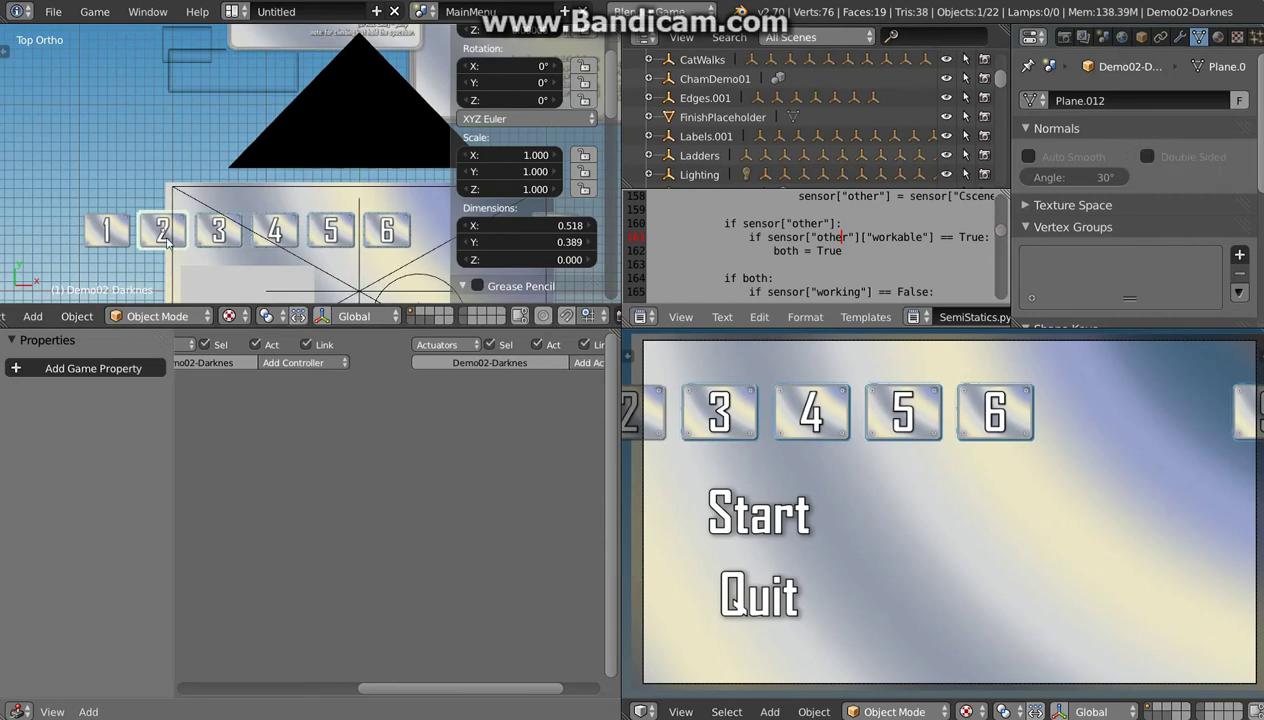
pyautogui.rightClick(110, 232)
pyautogui.click(1162, 160)
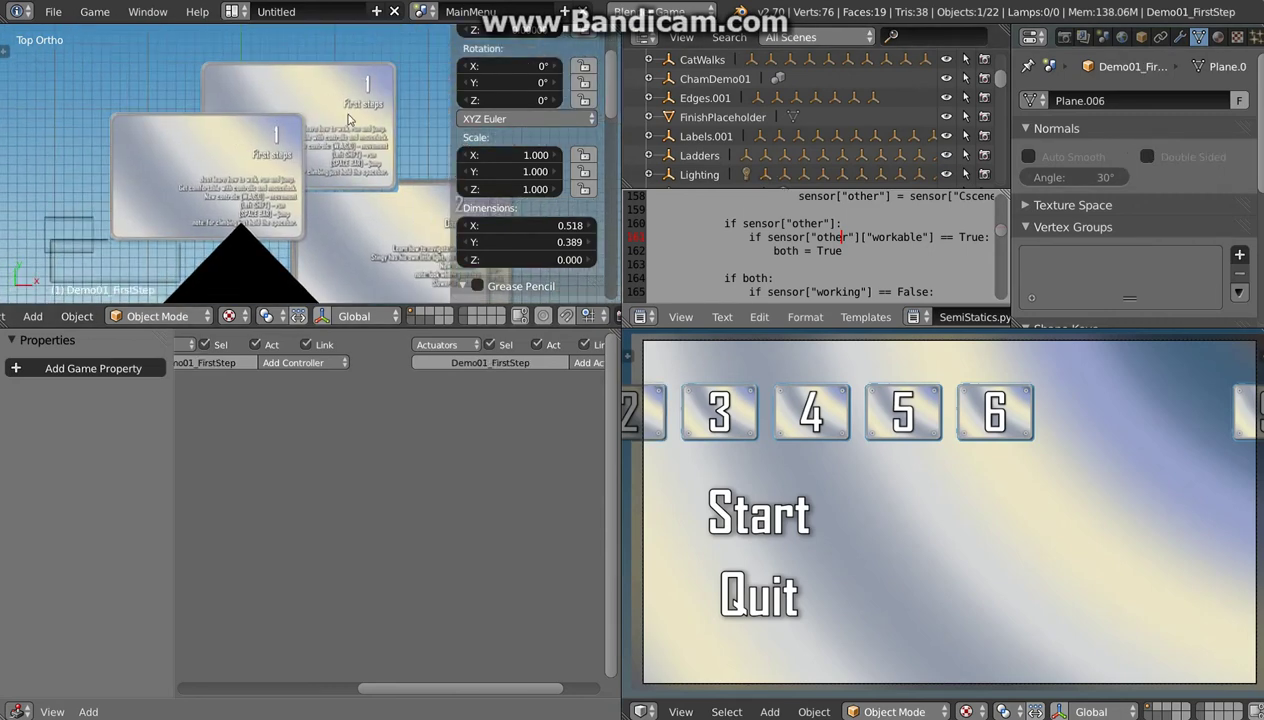
# Step: Rename the duplicated First steps card to Demo09_PortTestBig
pyautogui.rightClick(355, 140)
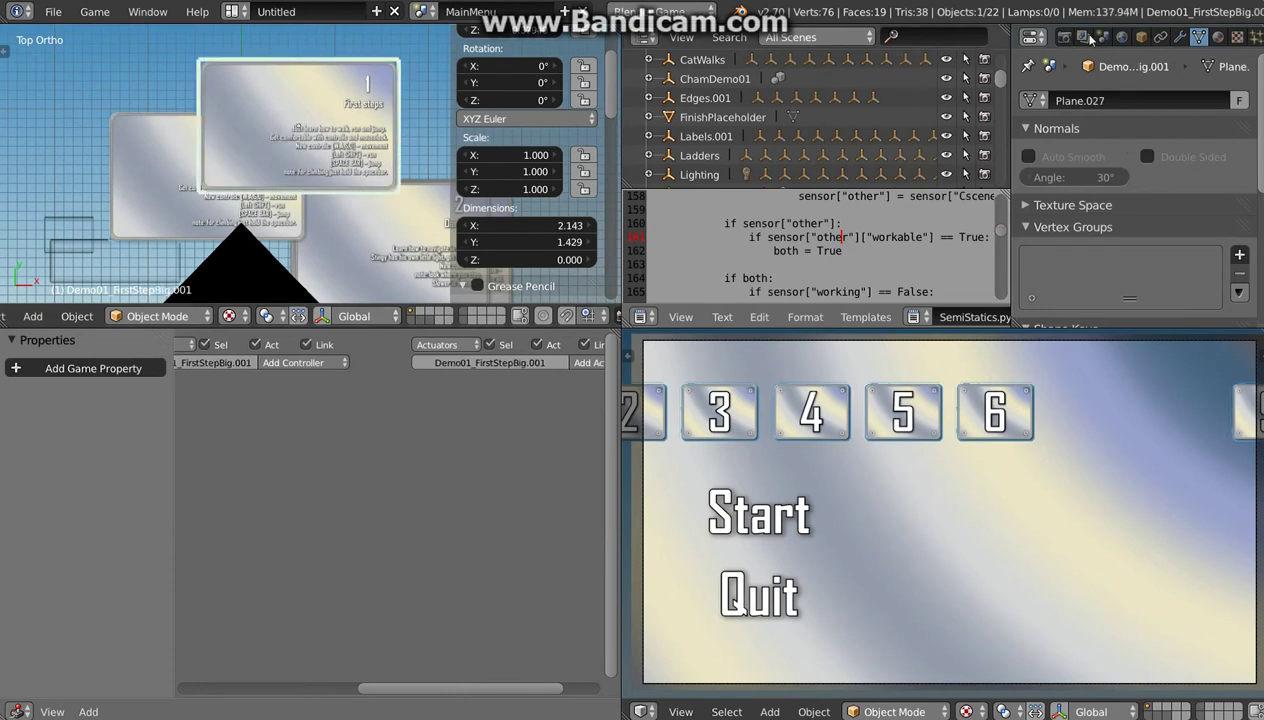
pyautogui.click(1138, 38)
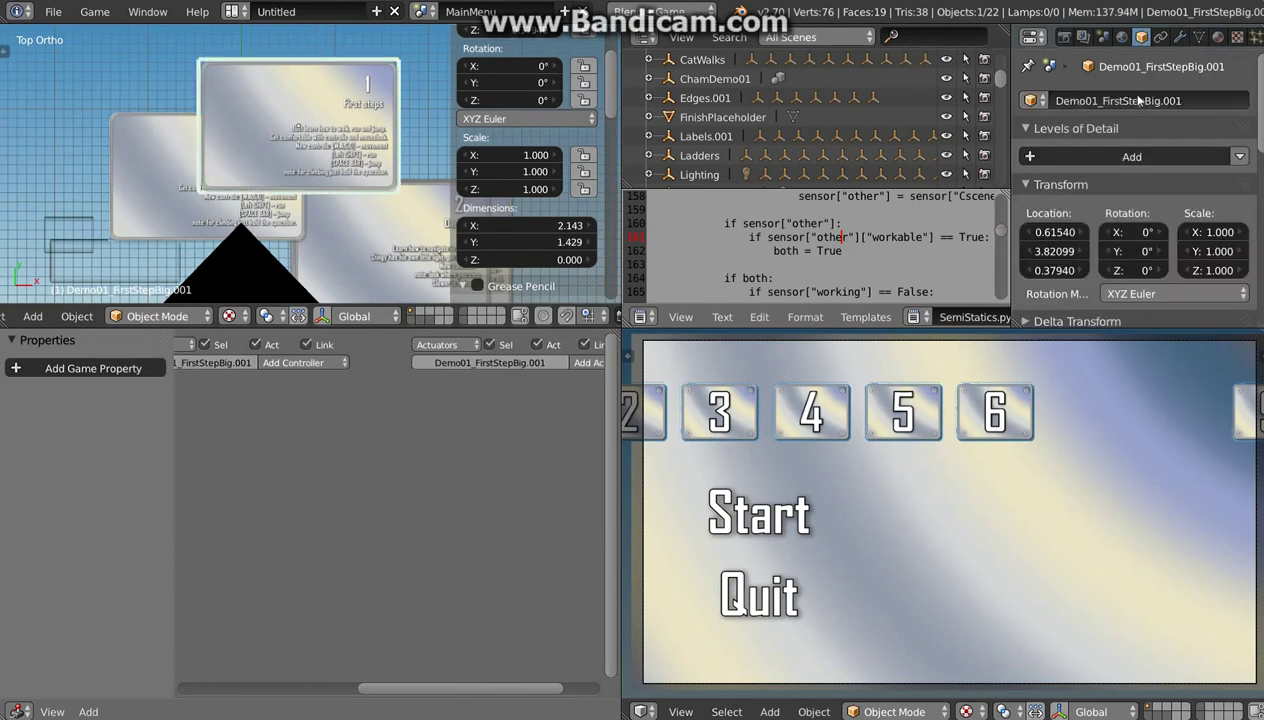
pyautogui.click(1165, 100)
pyautogui.hotkey('ctrl', 'v')
pyautogui.press('Return')
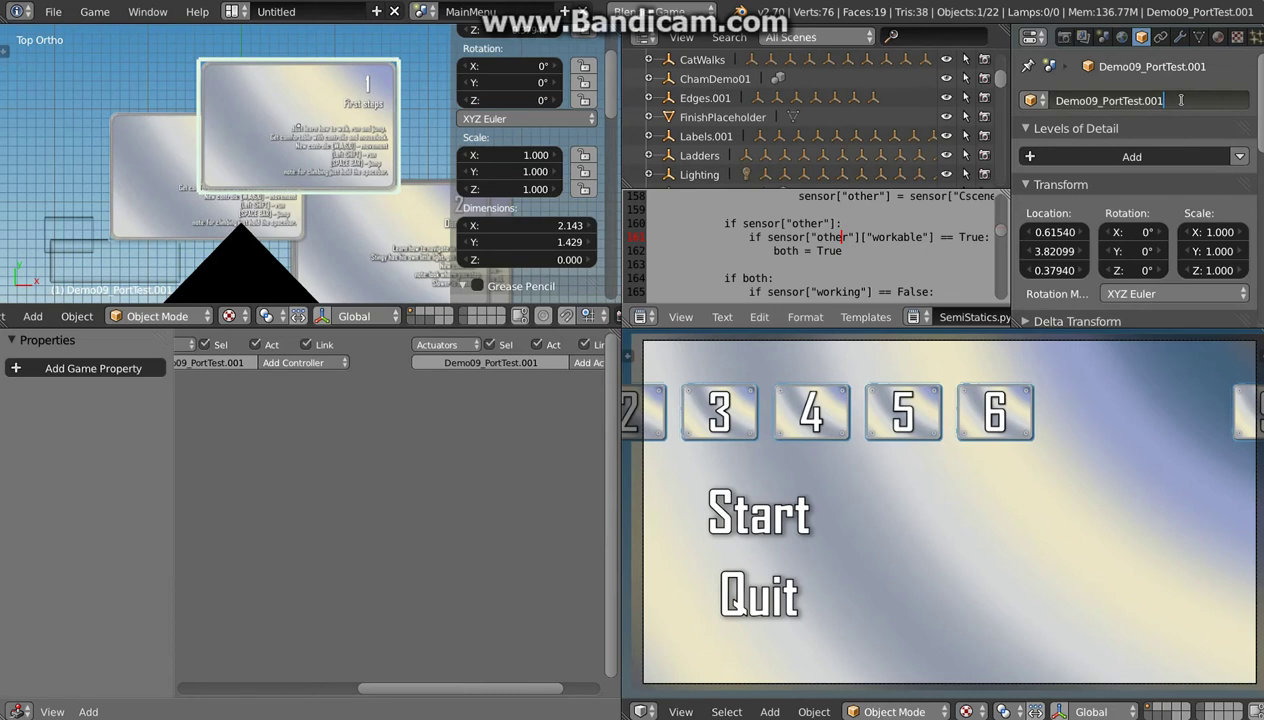
pyautogui.press('BackSpace')
pyautogui.press('BackSpace')
pyautogui.write('g')
pyautogui.press('Return')
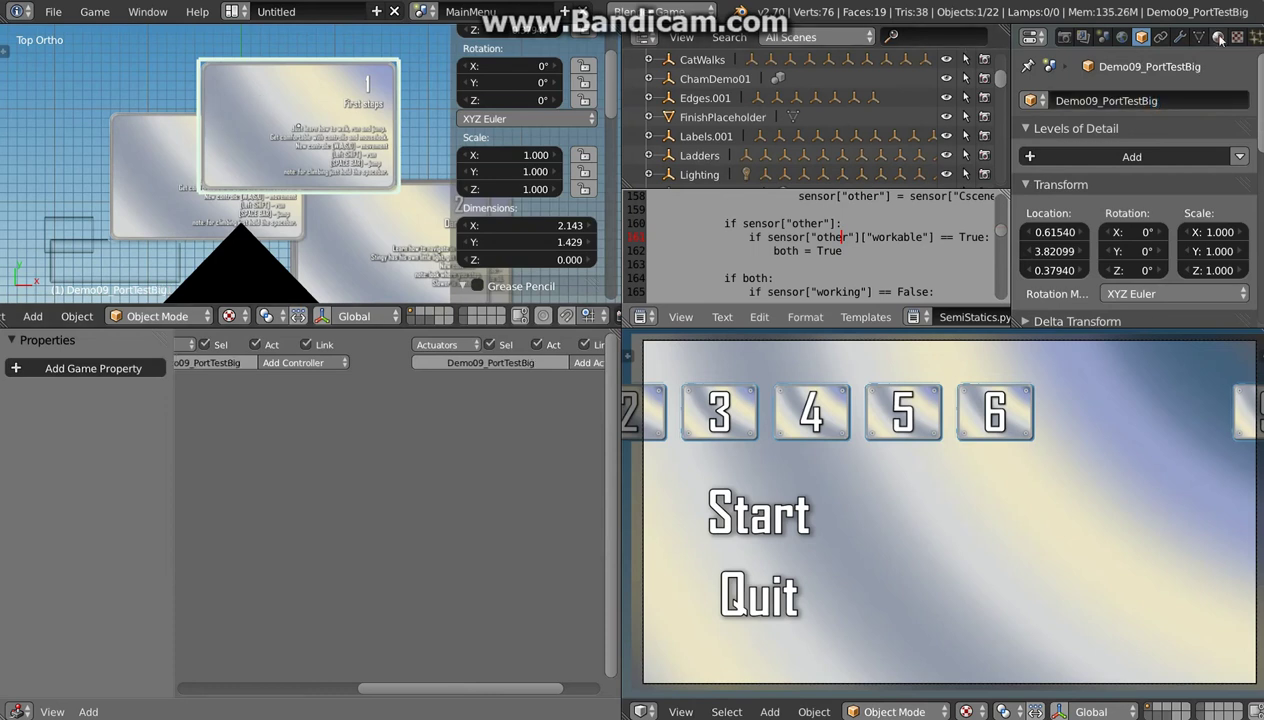
# Step: Make the card's material single-user and rename it ThumbBig09
pyautogui.click(1217, 37)
pyautogui.click(1093, 165)
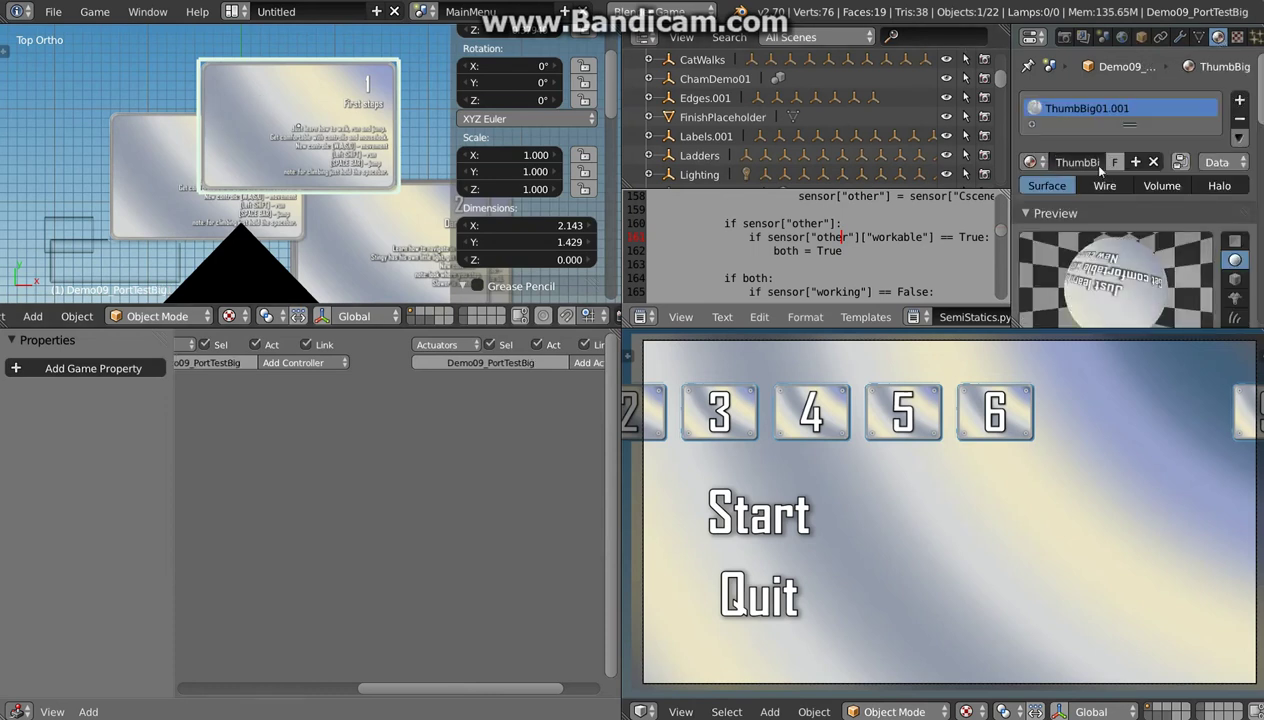
pyautogui.click(1096, 163)
pyautogui.click(1100, 162)
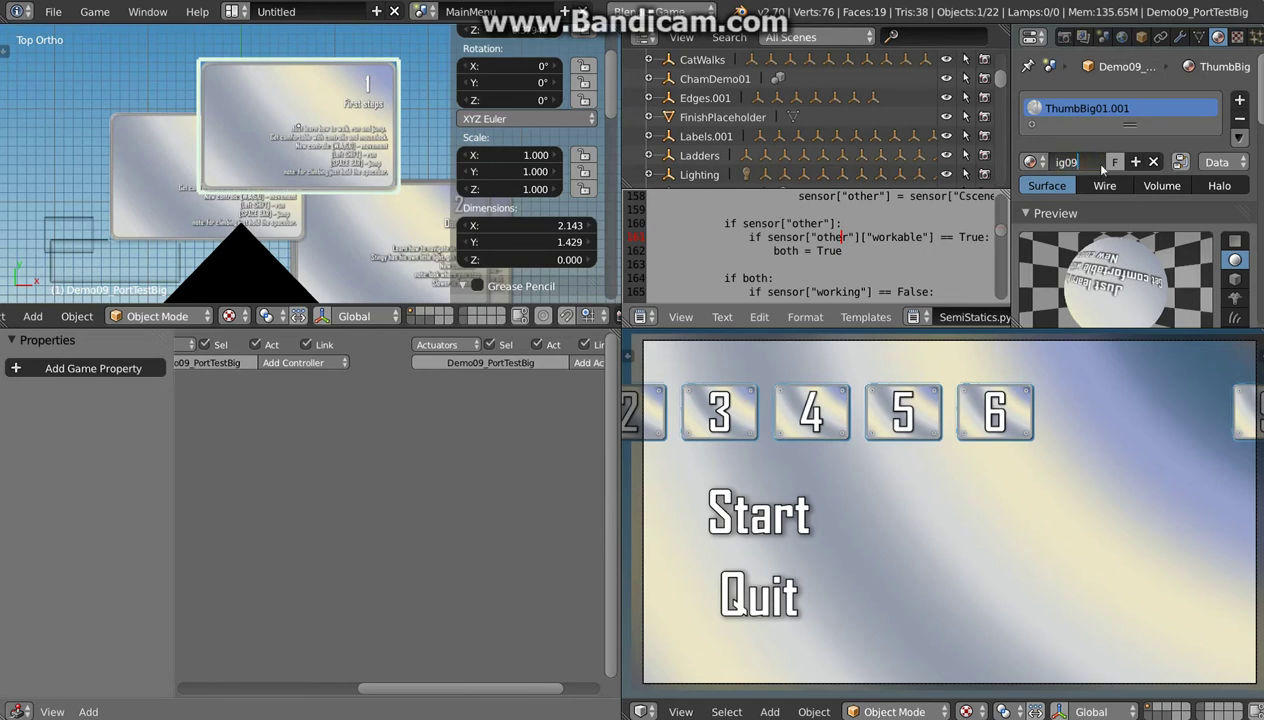
pyautogui.press('Return')
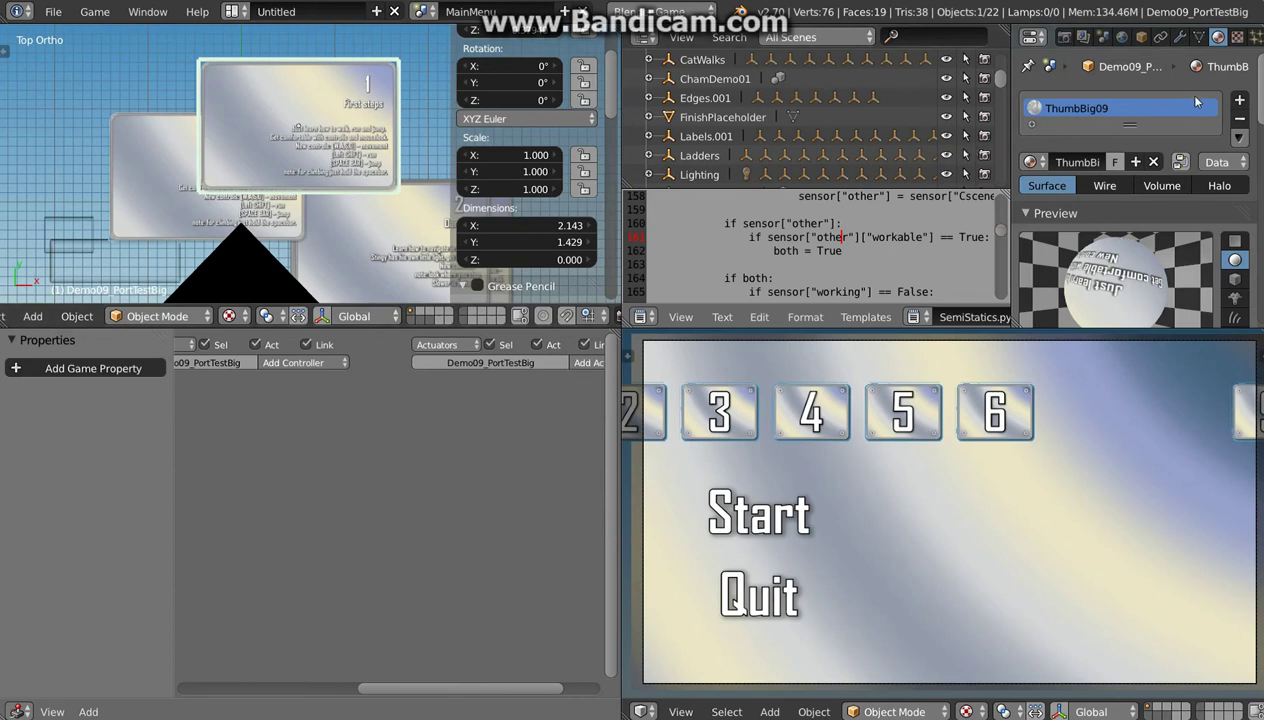
pyautogui.click(1237, 36)
# Step: Make the card's texture single-user as ThumbBig09Tex and unlink its old image
pyautogui.scroll(2, 1155, 187)
pyautogui.click(1168, 208)
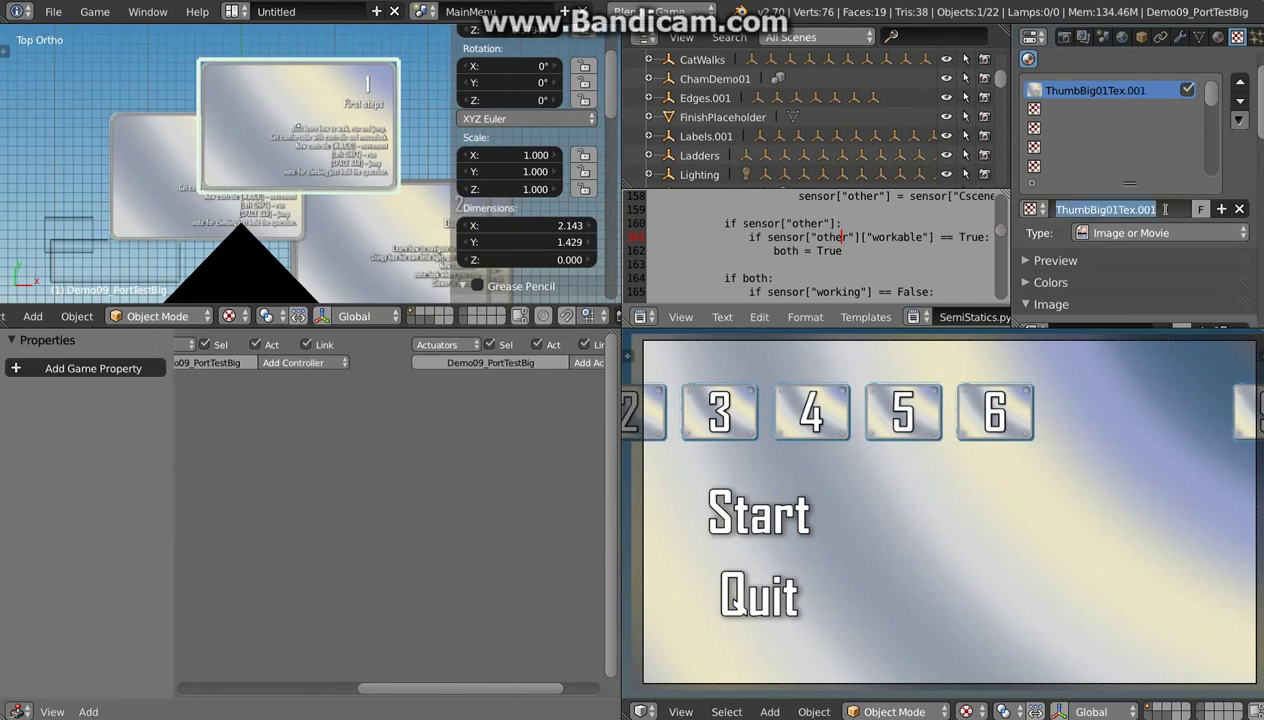
pyautogui.click(1152, 208)
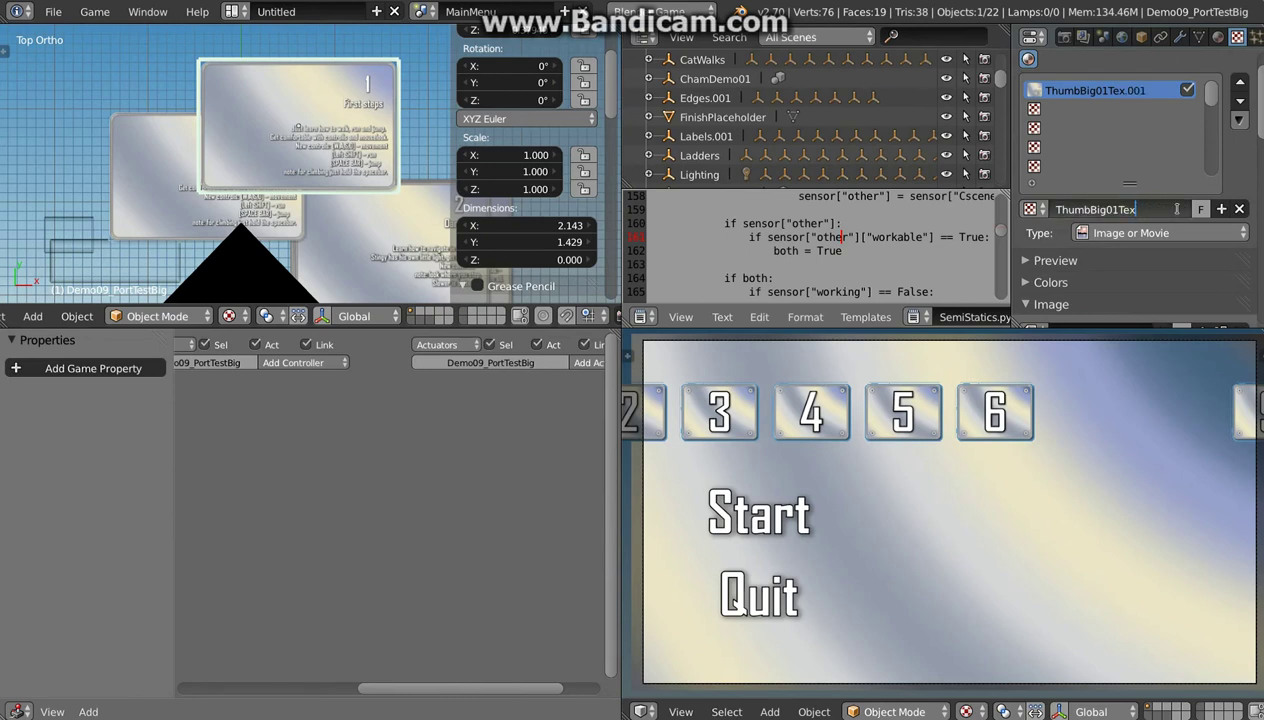
pyautogui.press('BackSpace')
pyautogui.write('9')
pyautogui.press('Return')
pyautogui.scroll(-2, 1101, 268)
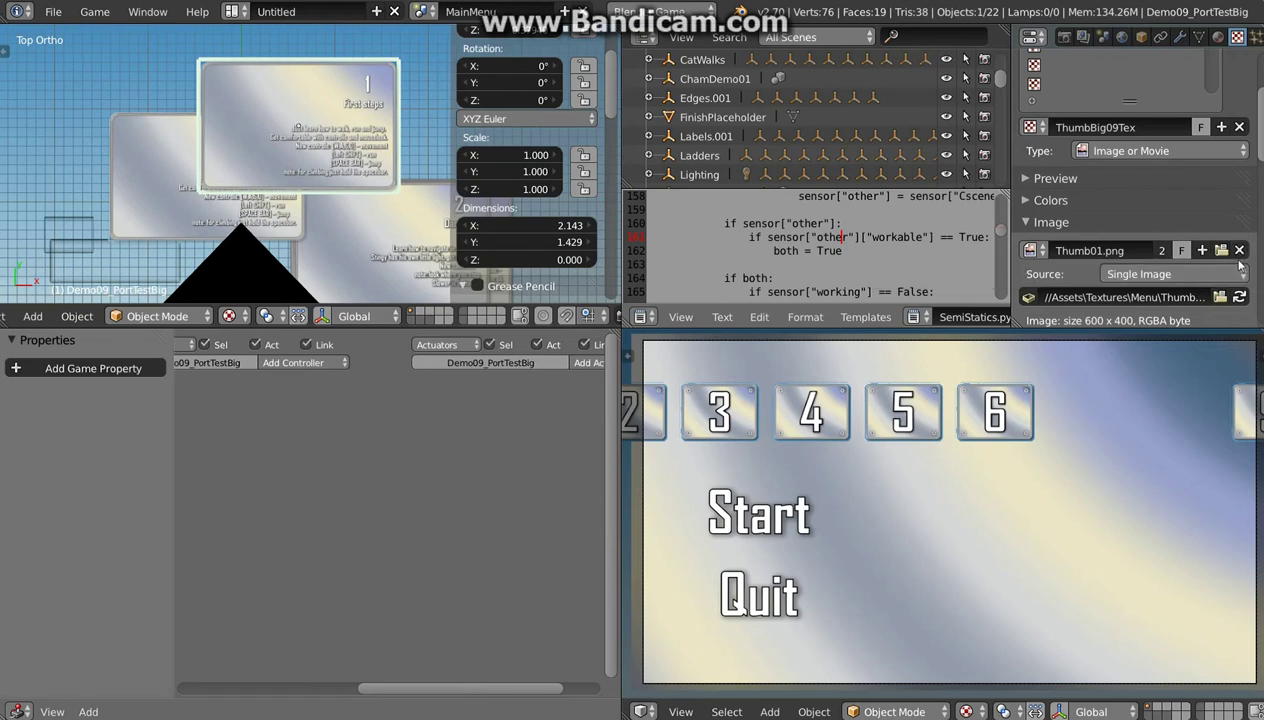
pyautogui.click(1240, 251)
# Step: Save the blend file, confirming the overwrite
pyautogui.keyDown('shift'); pyautogui.moveTo(302, 169); pyautogui.dragTo(318, 175, button='middle'); pyautogui.keyUp('shift')
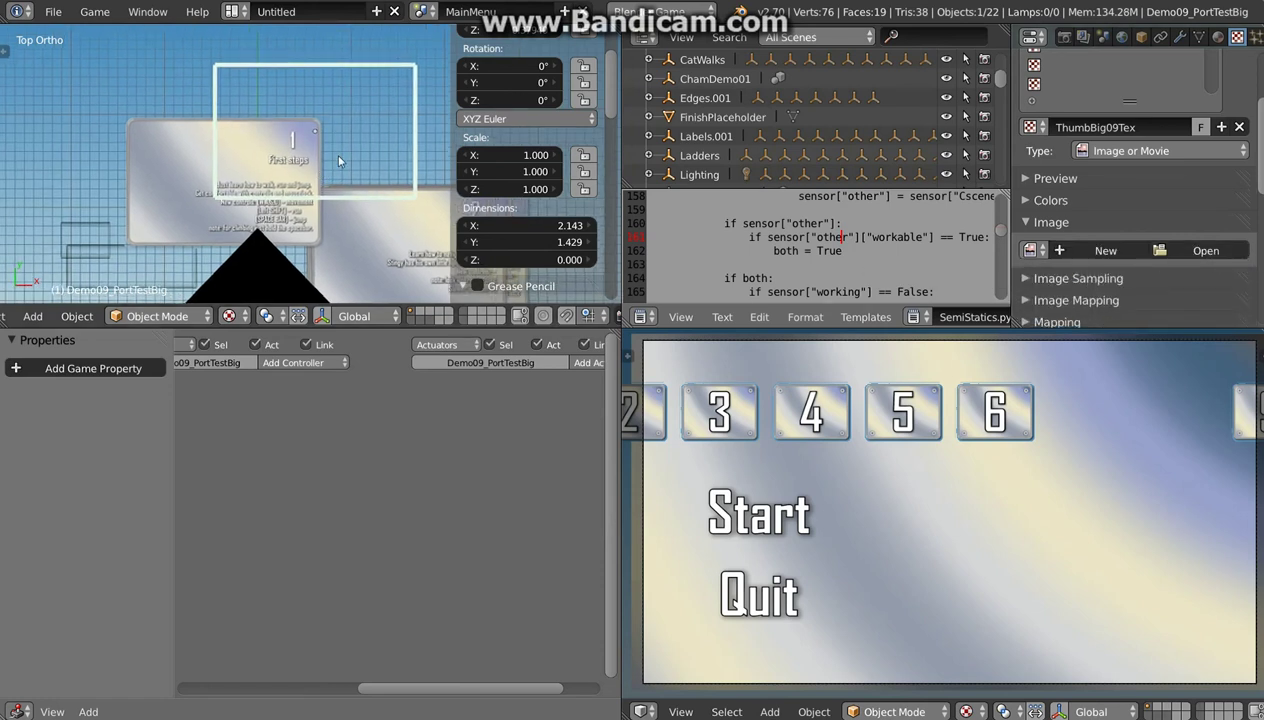
pyautogui.hotkey('ctrl', 's')
pyautogui.click(336, 158)
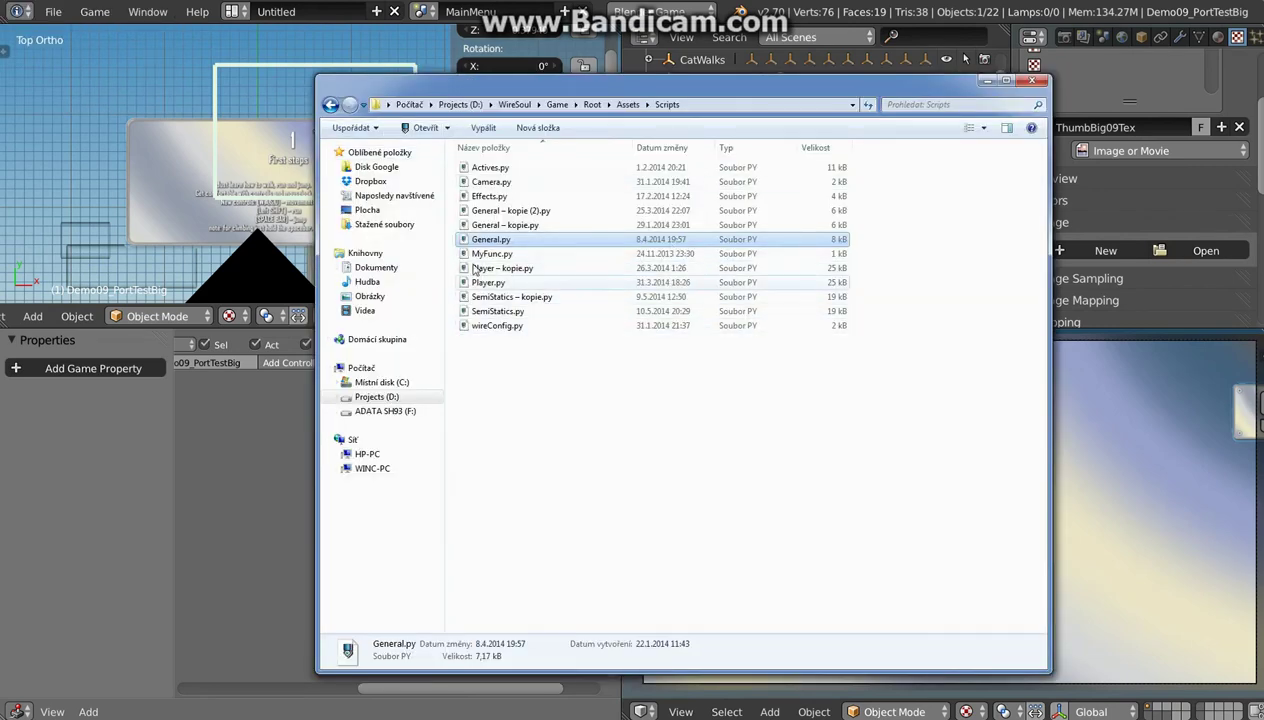
# Step: Browse to Game\Incub\TextureMaking\Menus and drag BigThumbs.xcf into GIMP
pyautogui.click(557, 104)
pyautogui.doubleClick(492, 168)
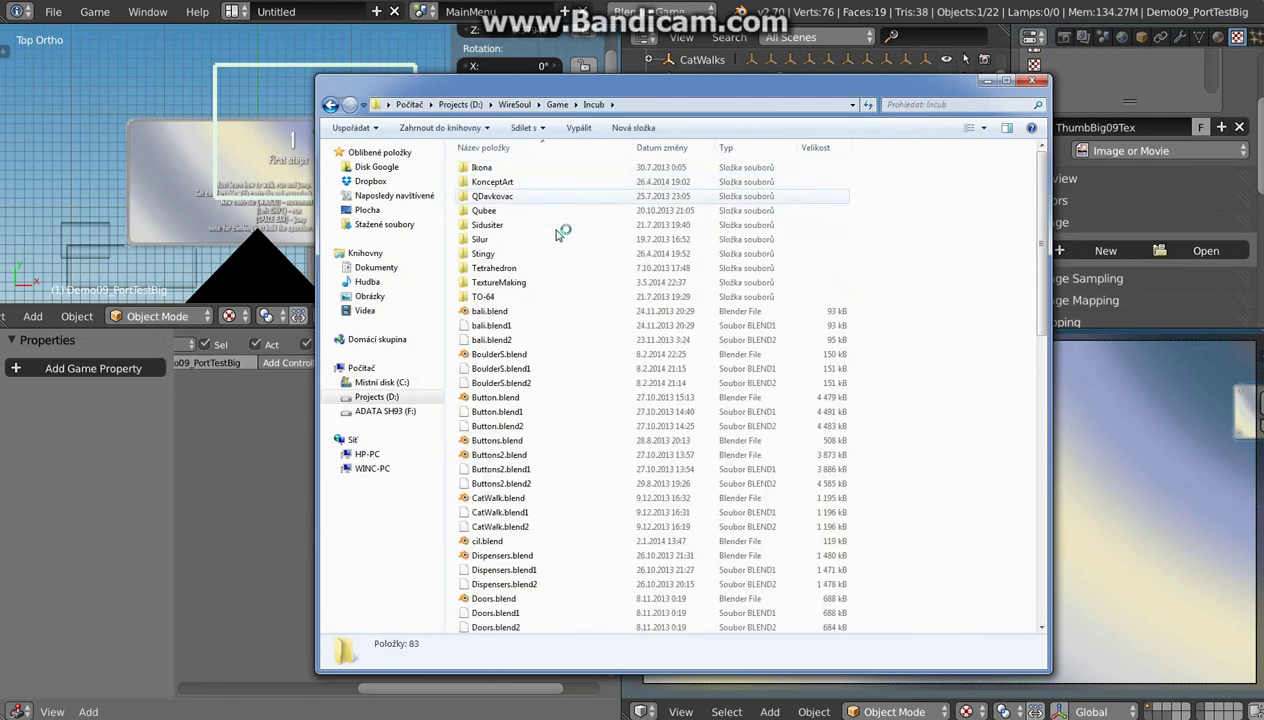
pyautogui.doubleClick(537, 284)
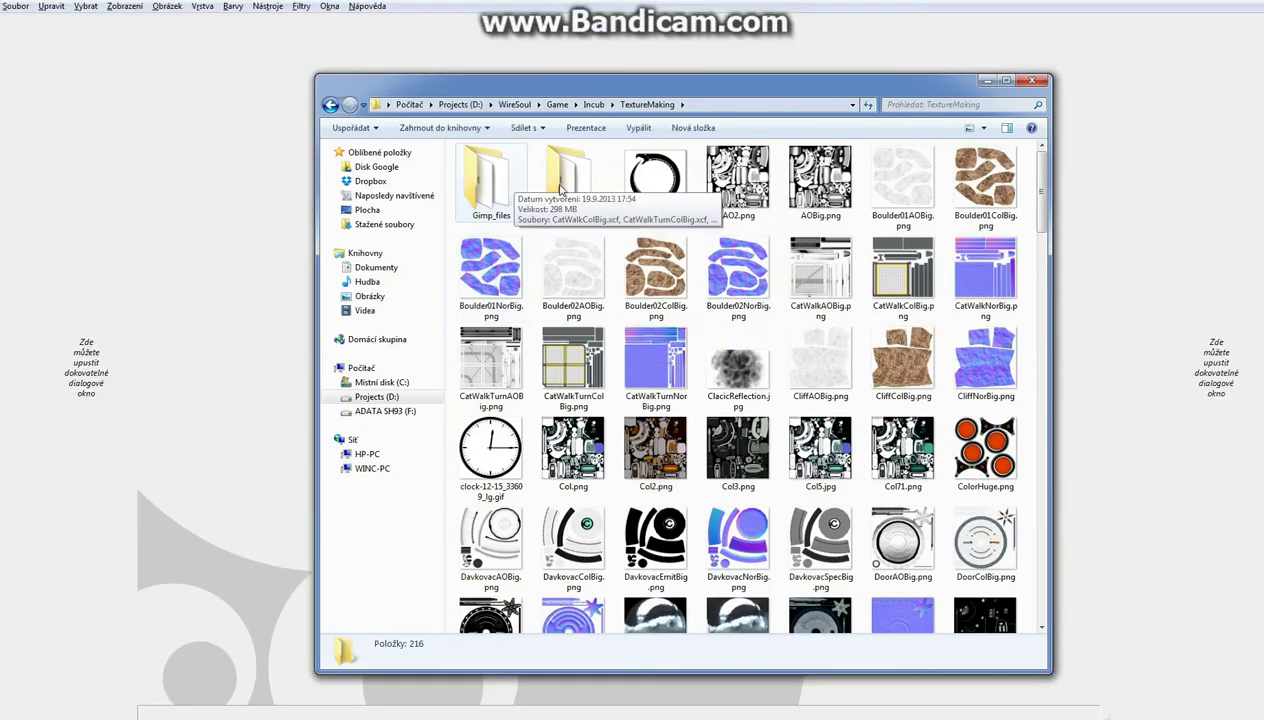
pyautogui.doubleClick(572, 182)
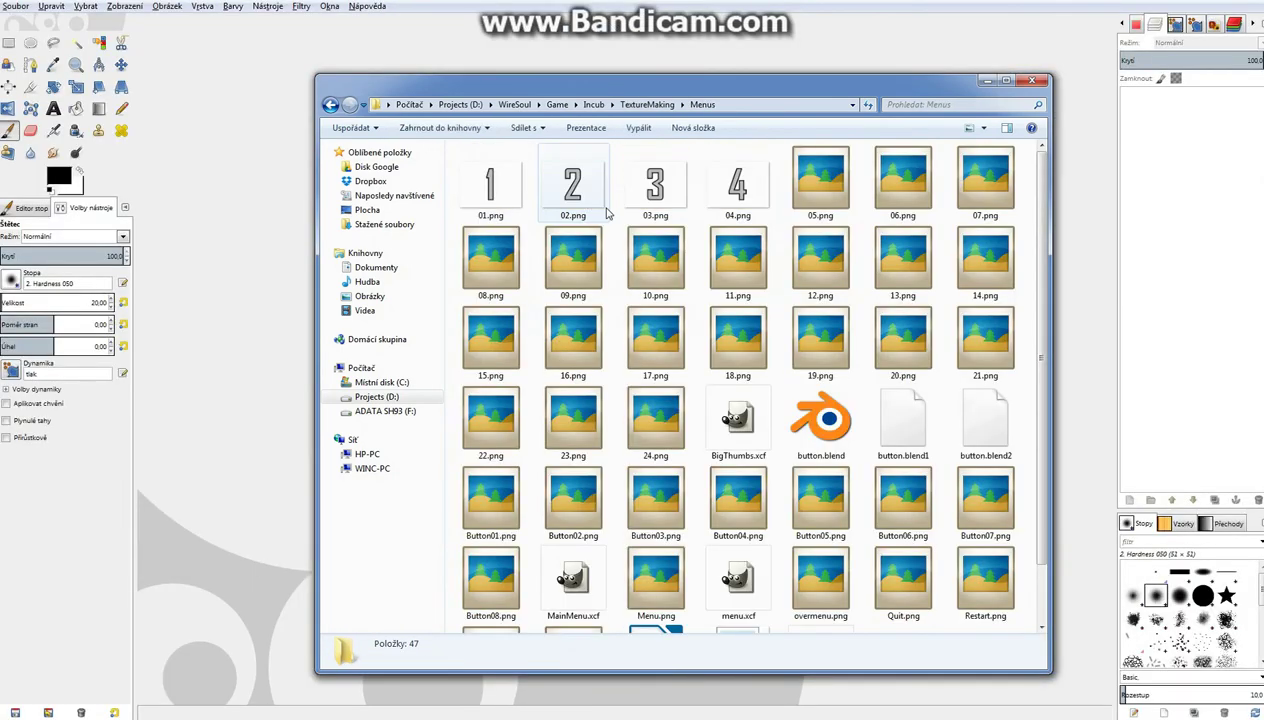
pyautogui.scroll(-1, 713, 356)
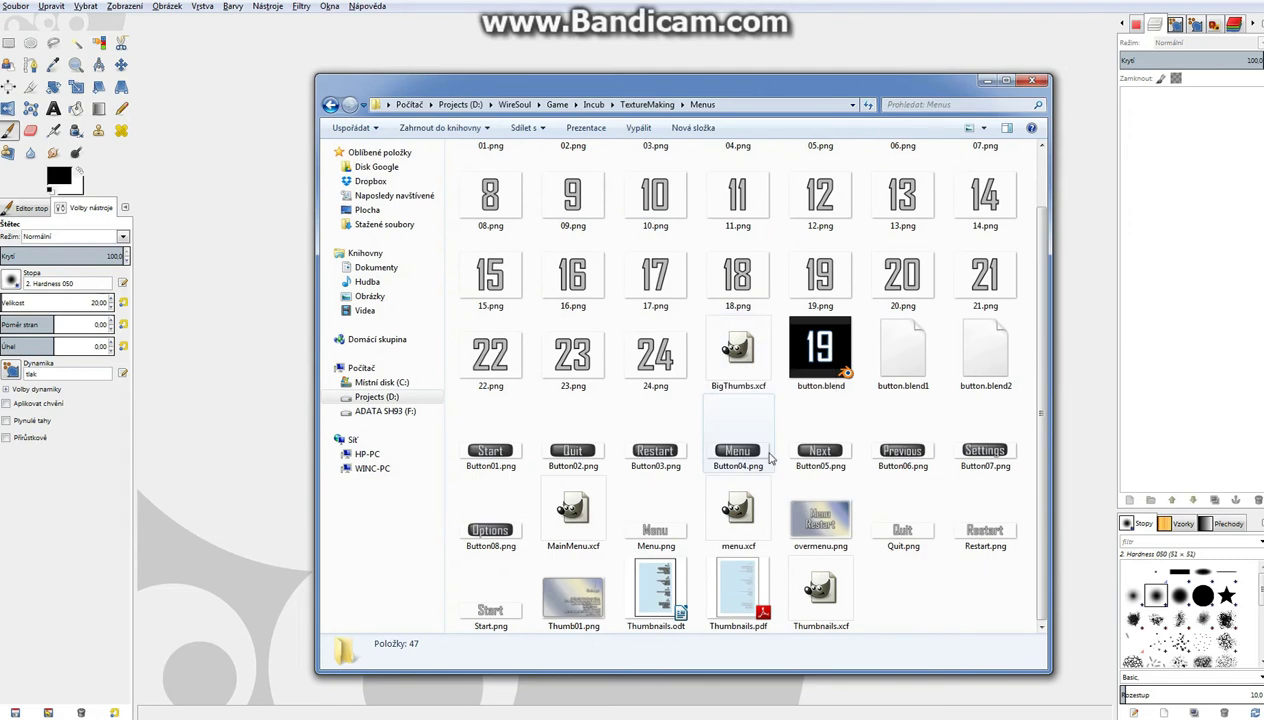
pyautogui.moveTo(740, 366); pyautogui.dragTo(659, 386)
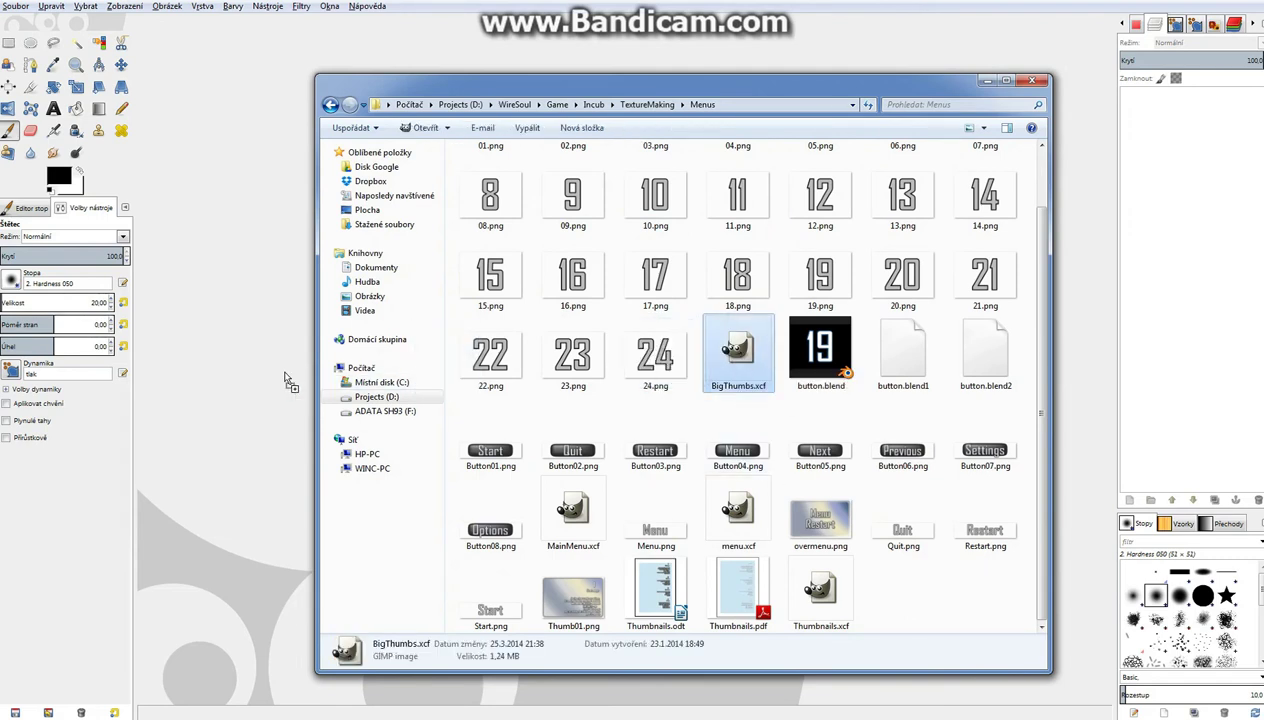
pyautogui.moveTo(659, 386); pyautogui.dragTo(283, 376)
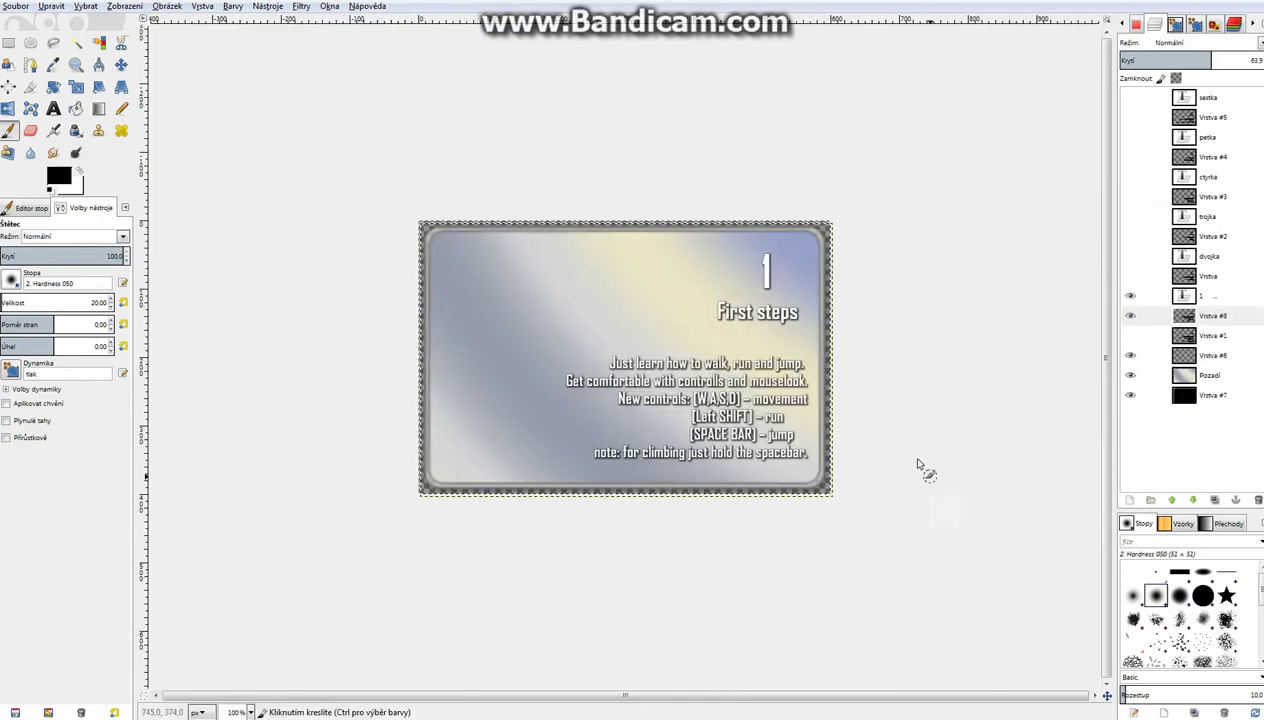
# Step: Hide the text shadow layer Vrstva #8 and check the card's text layer 1
pyautogui.click(1190, 316)
pyautogui.click(1130, 316)
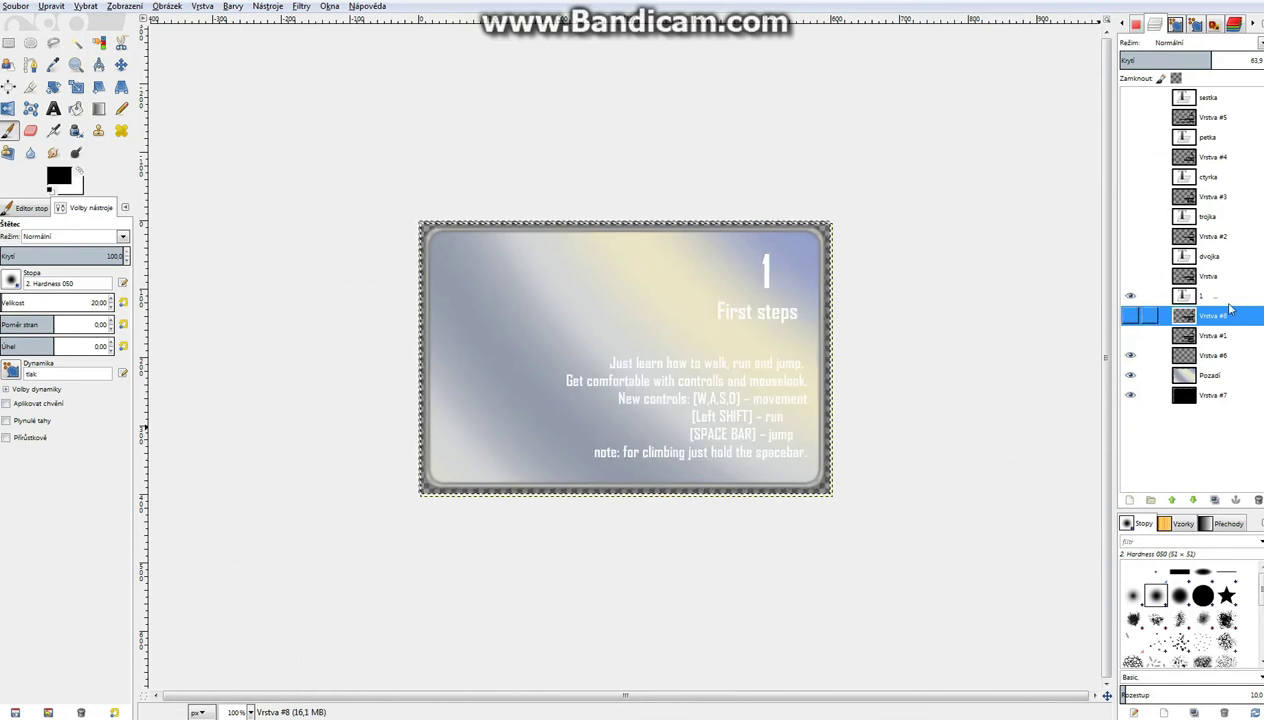
pyautogui.click(1190, 296)
pyautogui.click(1131, 297)
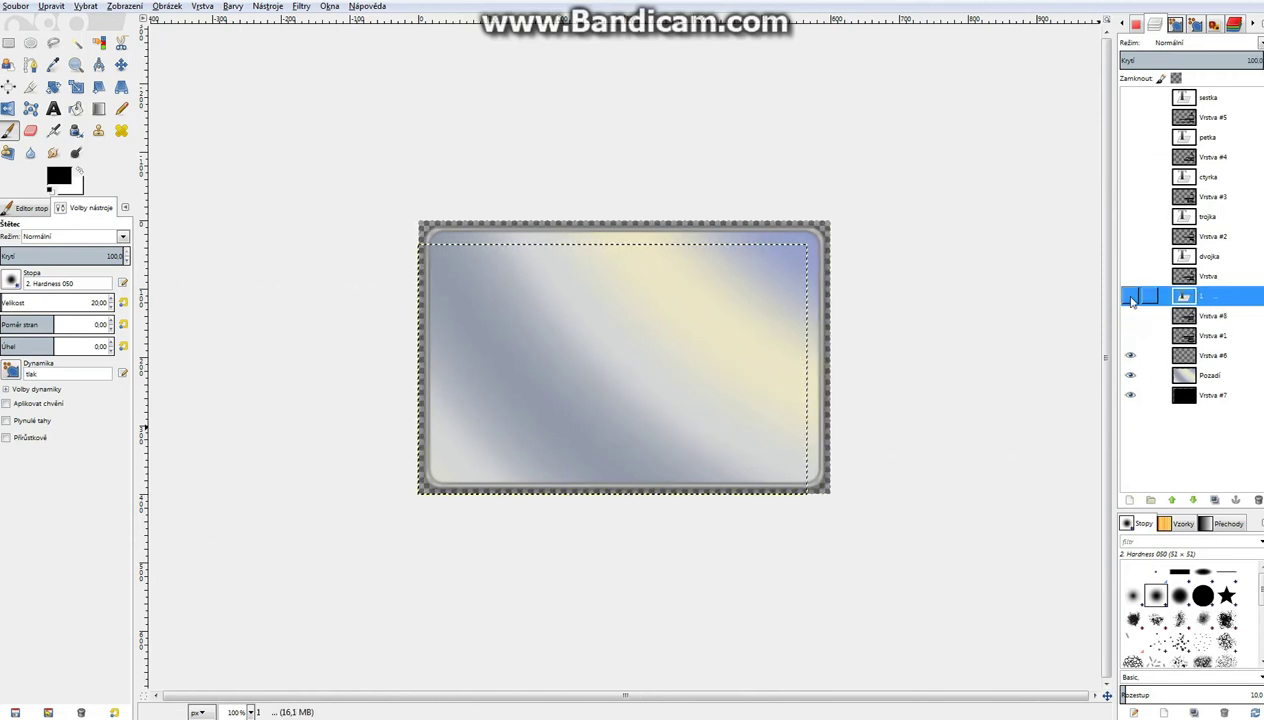
pyautogui.click(1131, 297)
pyautogui.keyDown('ctrl'); pyautogui.scroll(1, 755, 345); pyautogui.keyUp('ctrl')
# Step: Duplicate text layer 1 with Duplikovat vrstvu
pyautogui.rightClick(1193, 293)
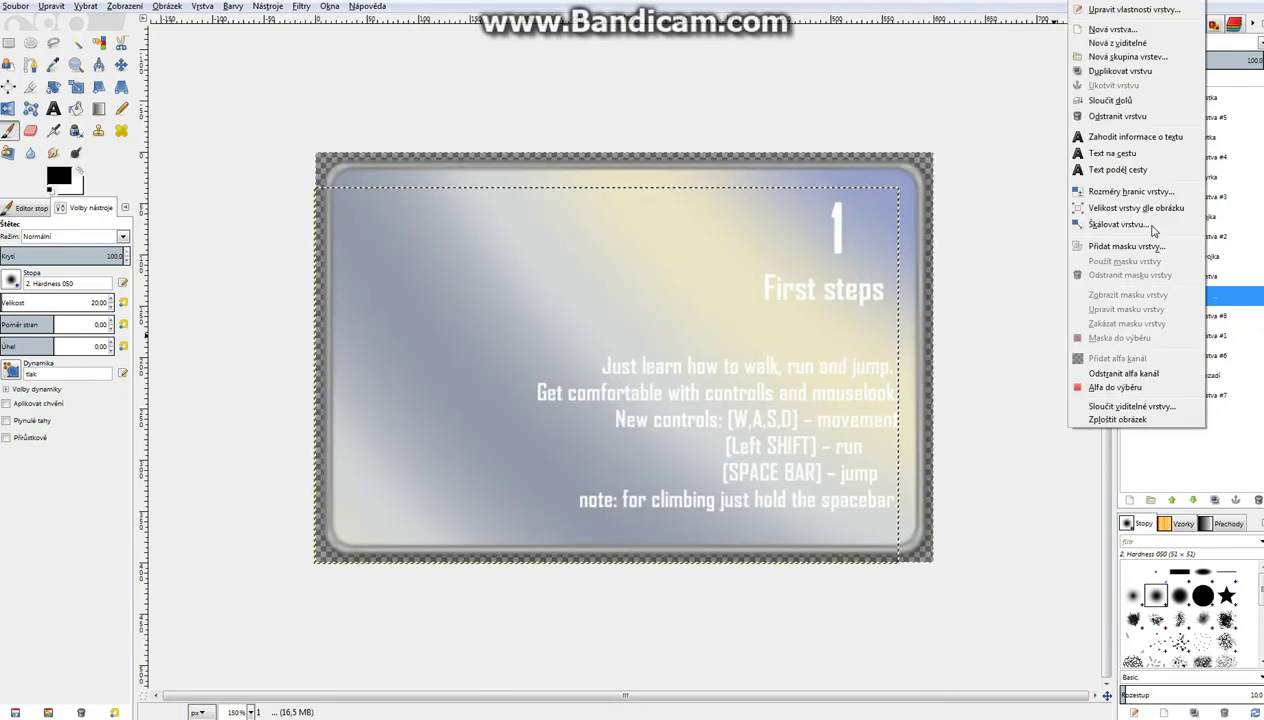
pyautogui.click(1120, 71)
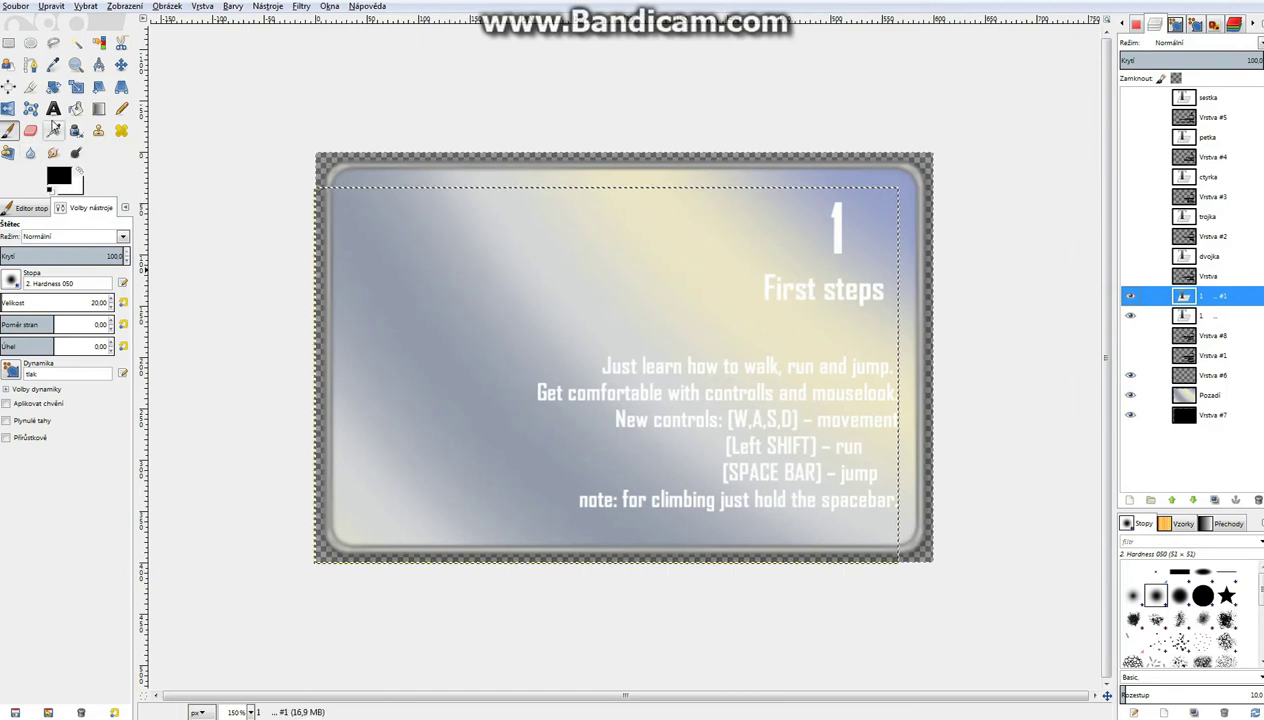
pyautogui.click(54, 110)
# Step: Hide original layer 1 and delete the duplicate's description lines, keeping only '1' and 'First steps'
pyautogui.click(838, 365)
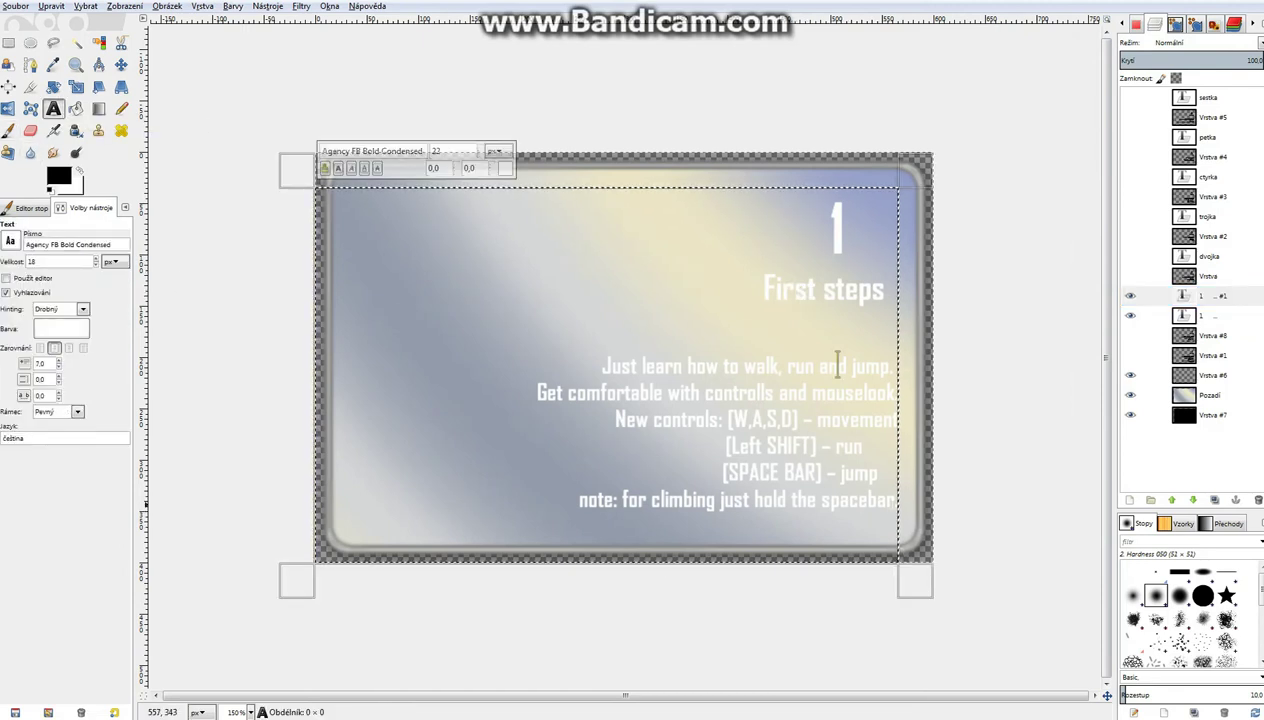
pyautogui.click(895, 500)
pyautogui.write('.')
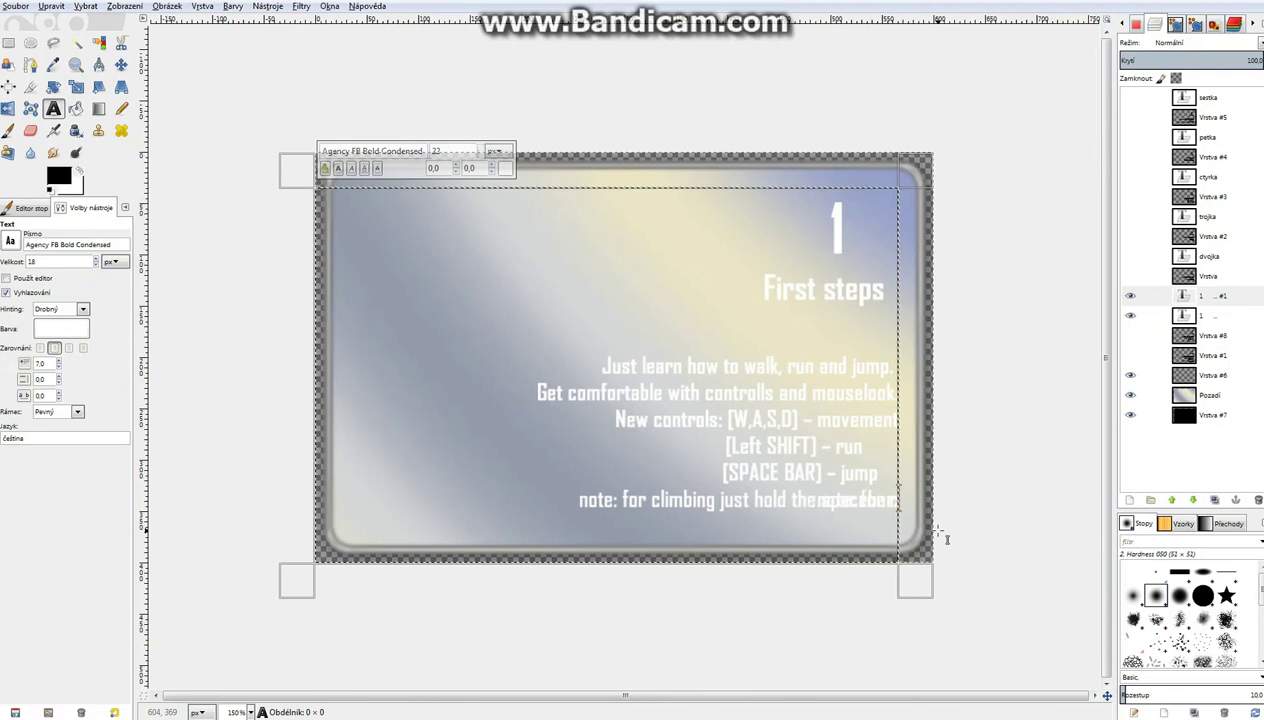
pyautogui.click(1132, 316)
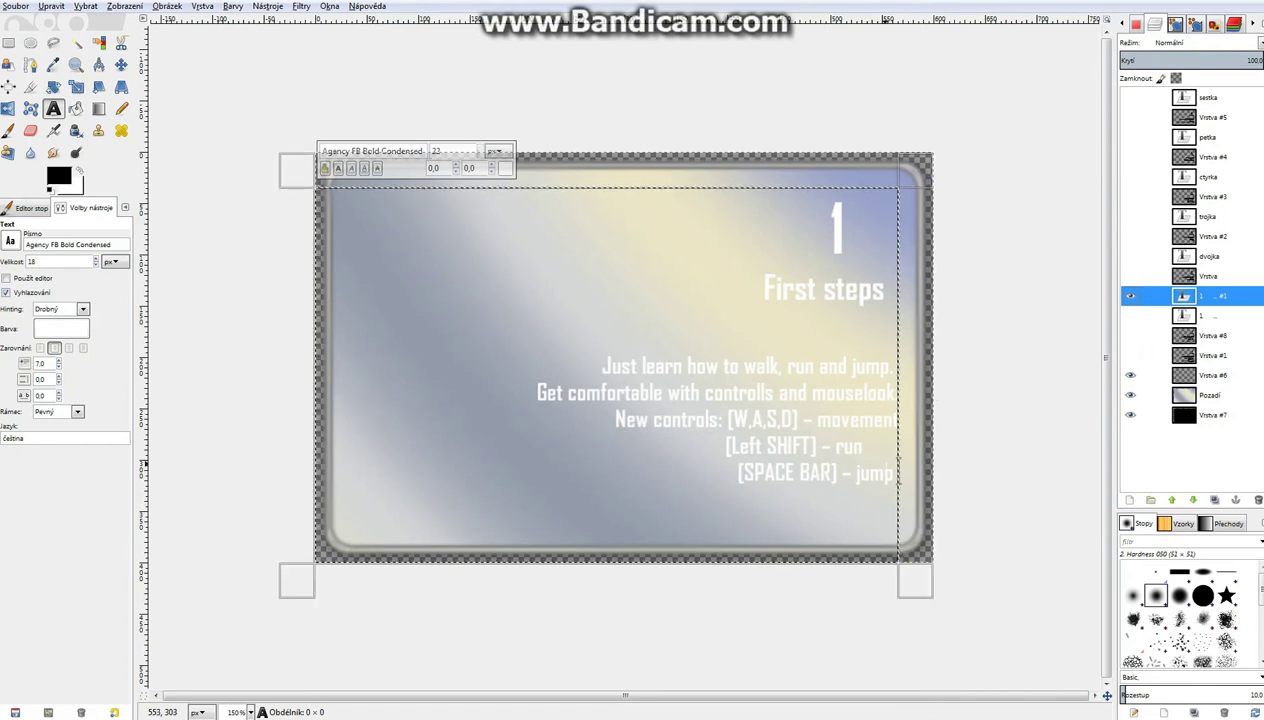
pyautogui.click(894, 473)
pyautogui.doubleClick(880, 474)
pyautogui.press('BackSpace')
pyautogui.press('BackSpace')
pyautogui.press('BackSpace')
pyautogui.press('BackSpace')
pyautogui.press('BackSpace')
pyautogui.press('BackSpace')
pyautogui.press('BackSpace')
pyautogui.press('BackSpace')
pyautogui.press('BackSpace')
pyautogui.press('BackSpace')
pyautogui.press('BackSpace')
pyautogui.press('BackSpace')
pyautogui.press('BackSpace')
pyautogui.press('BackSpace')
pyautogui.press('BackSpace')
pyautogui.press('BackSpace')
pyautogui.press('BackSpace')
pyautogui.press('BackSpace')
pyautogui.press('BackSpace')
pyautogui.press('BackSpace')
pyautogui.press('BackSpace')
pyautogui.press('BackSpace')
pyautogui.press('BackSpace')
pyautogui.press('BackSpace')
pyautogui.press('BackSpace')
pyautogui.press('BackSpace')
pyautogui.press('BackSpace')
pyautogui.press('BackSpace')
pyautogui.press('BackSpace')
pyautogui.press('BackSpace')
pyautogui.press('BackSpace')
pyautogui.press('BackSpace')
pyautogui.press('BackSpace')
pyautogui.press('BackSpace')
pyautogui.press('BackSpace')
pyautogui.press('BackSpace')
pyautogui.press('BackSpace')
pyautogui.press('BackSpace')
pyautogui.press('BackSpace')
pyautogui.press('BackSpace')
pyautogui.press('BackSpace')
pyautogui.press('BackSpace')
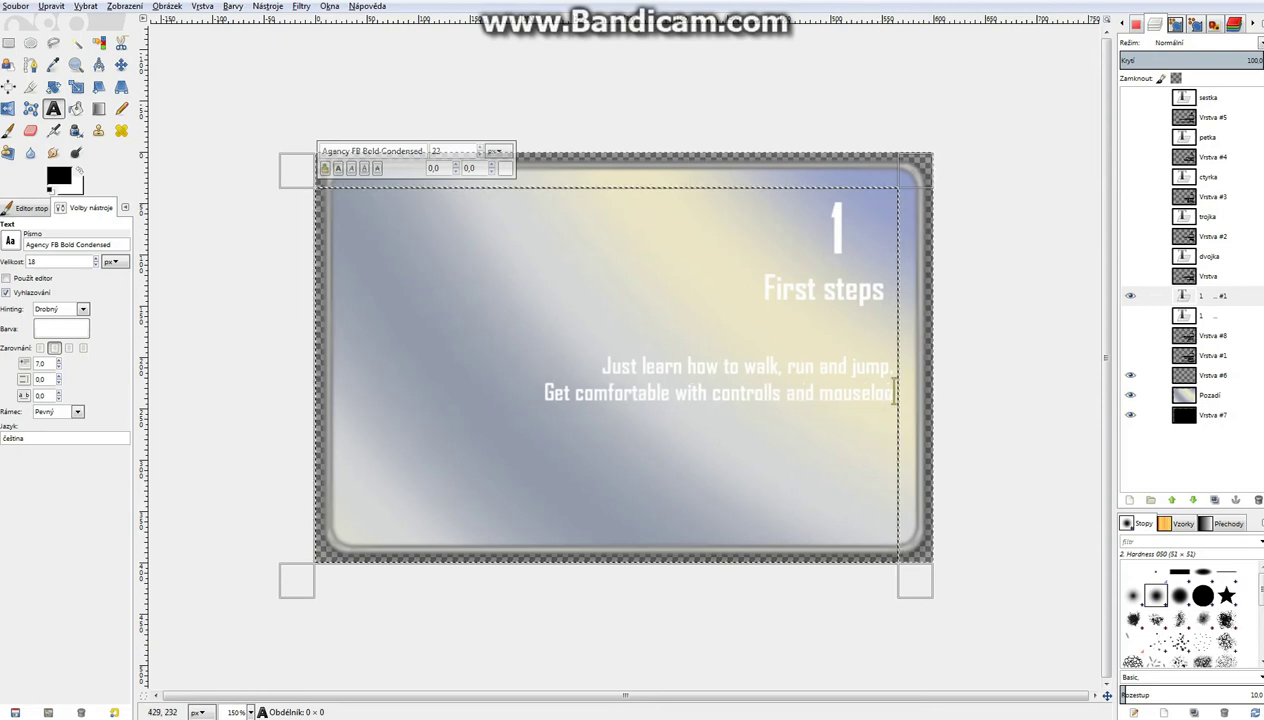
pyautogui.moveTo(893, 392); pyautogui.dragTo(659, 328)
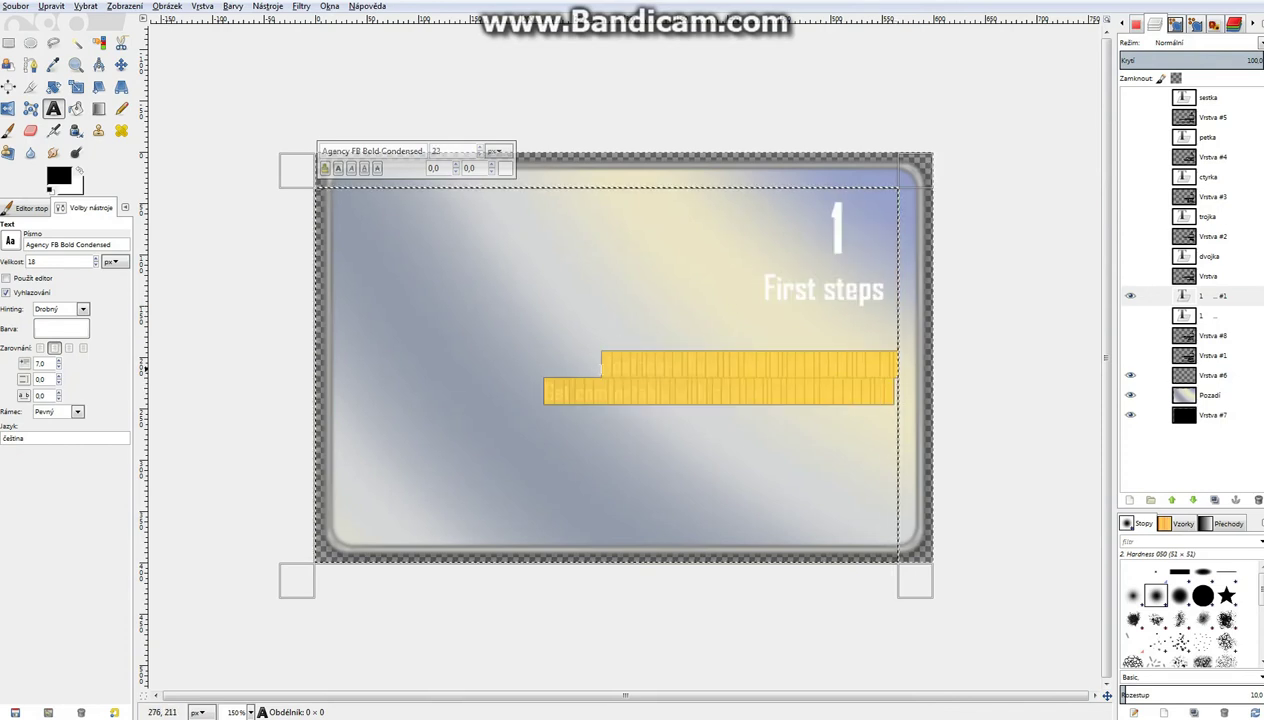
pyautogui.press('BackSpace')
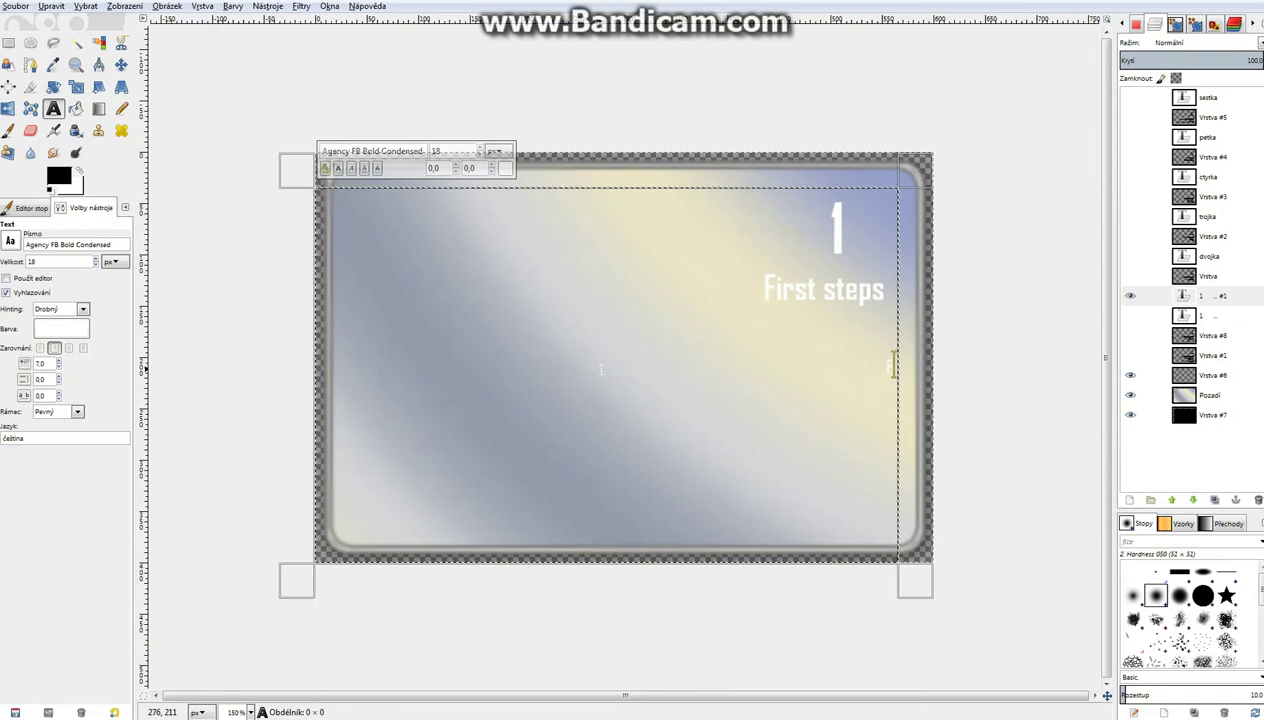
# Step: Finish the encounter subtitle line and raise its font size to 20
pyautogui.write('Firs')
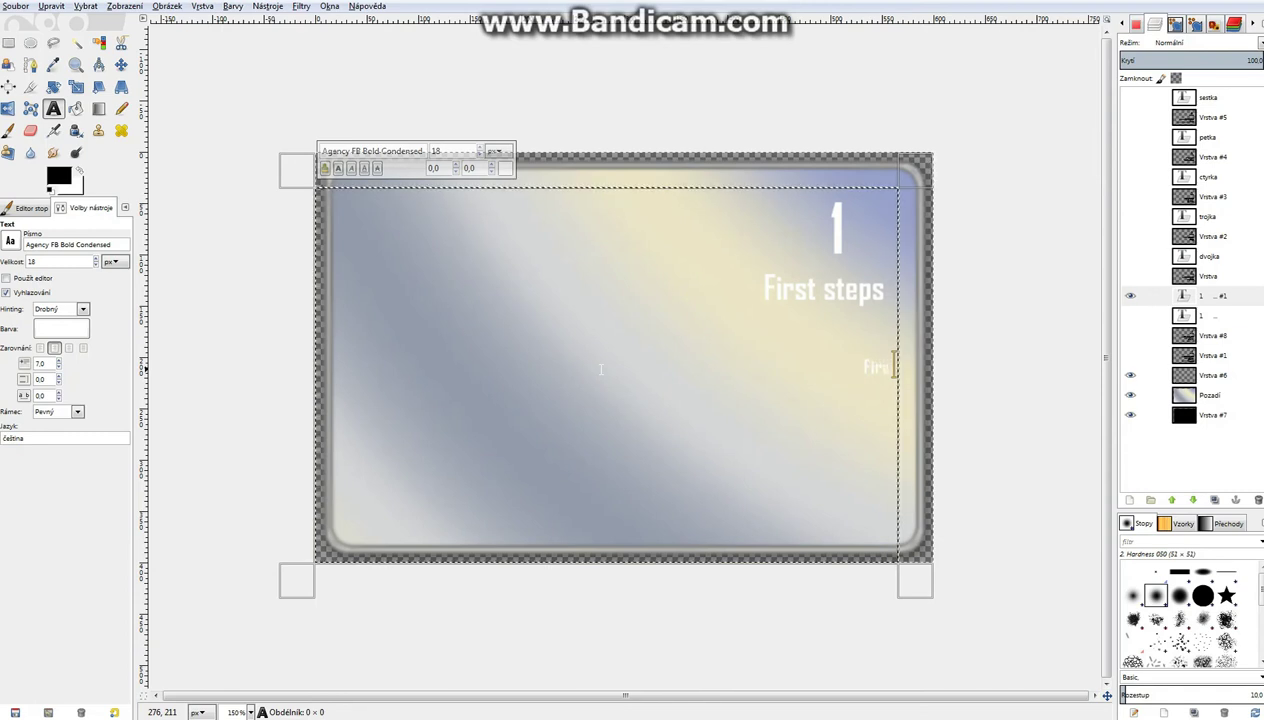
pyautogui.write(' encounter')
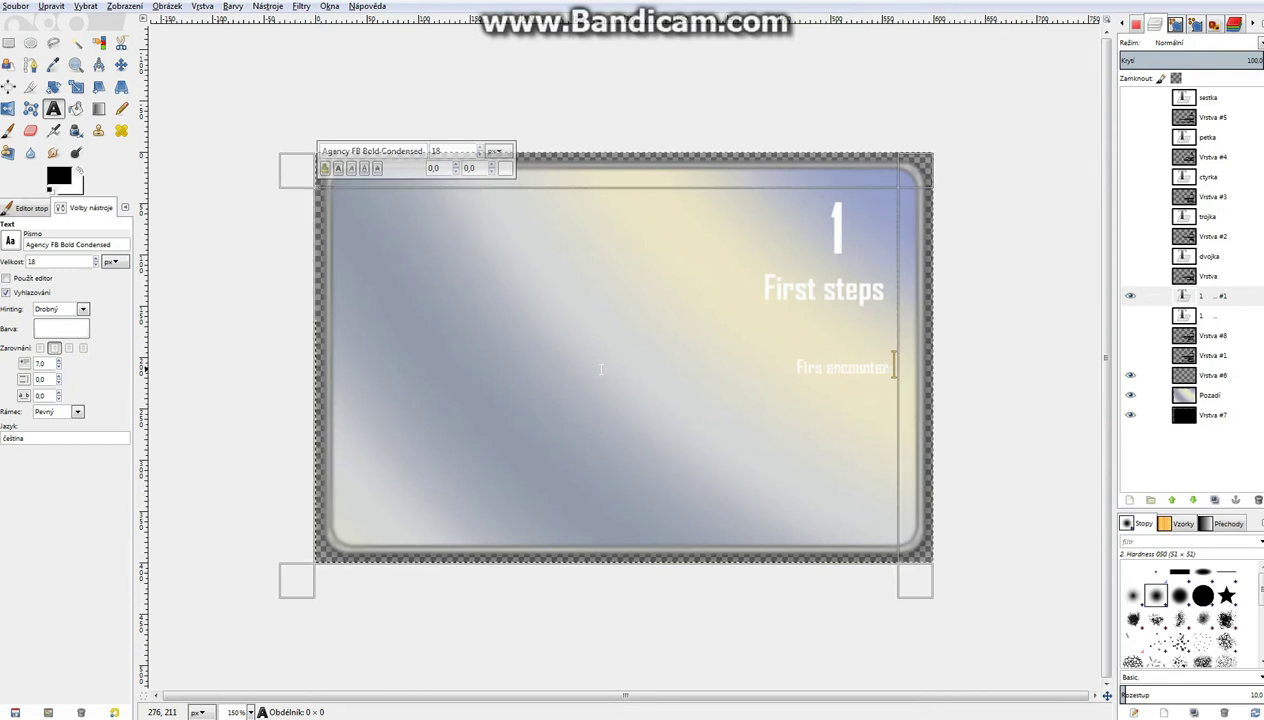
pyautogui.write(' with Vonalnca')
pyautogui.write('s')
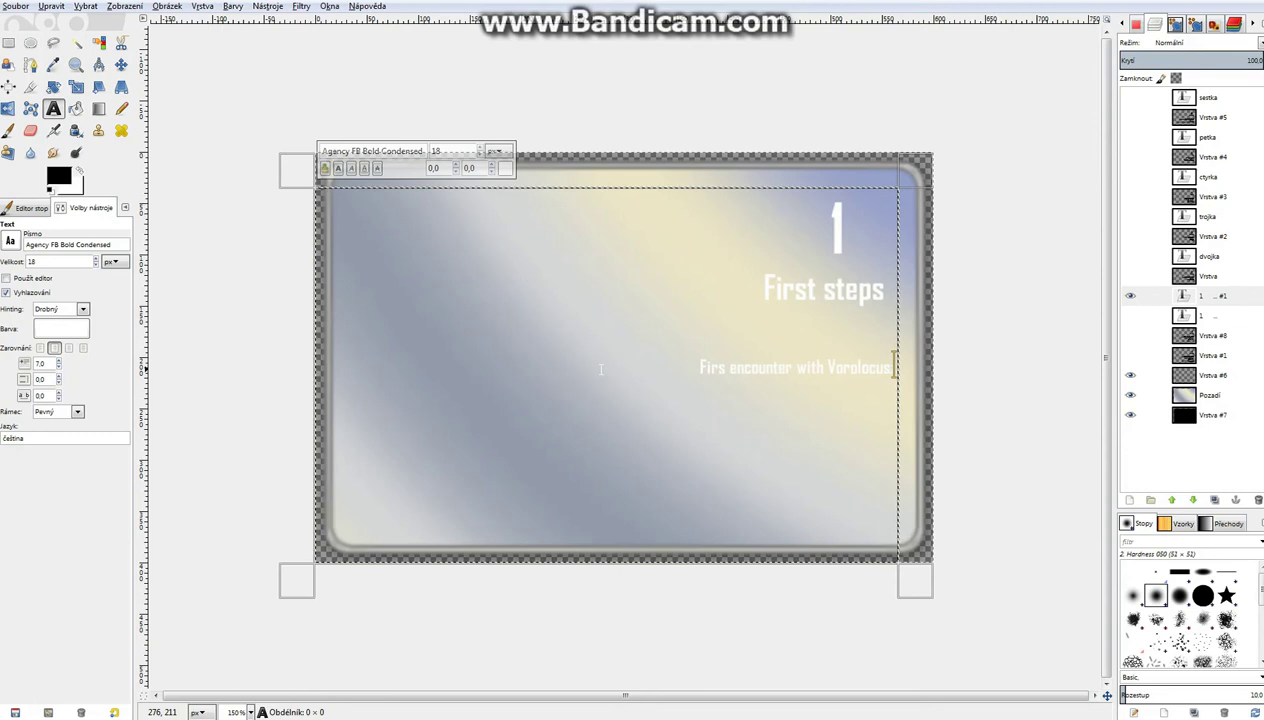
pyautogui.click(1131, 256)
pyautogui.click(1132, 258)
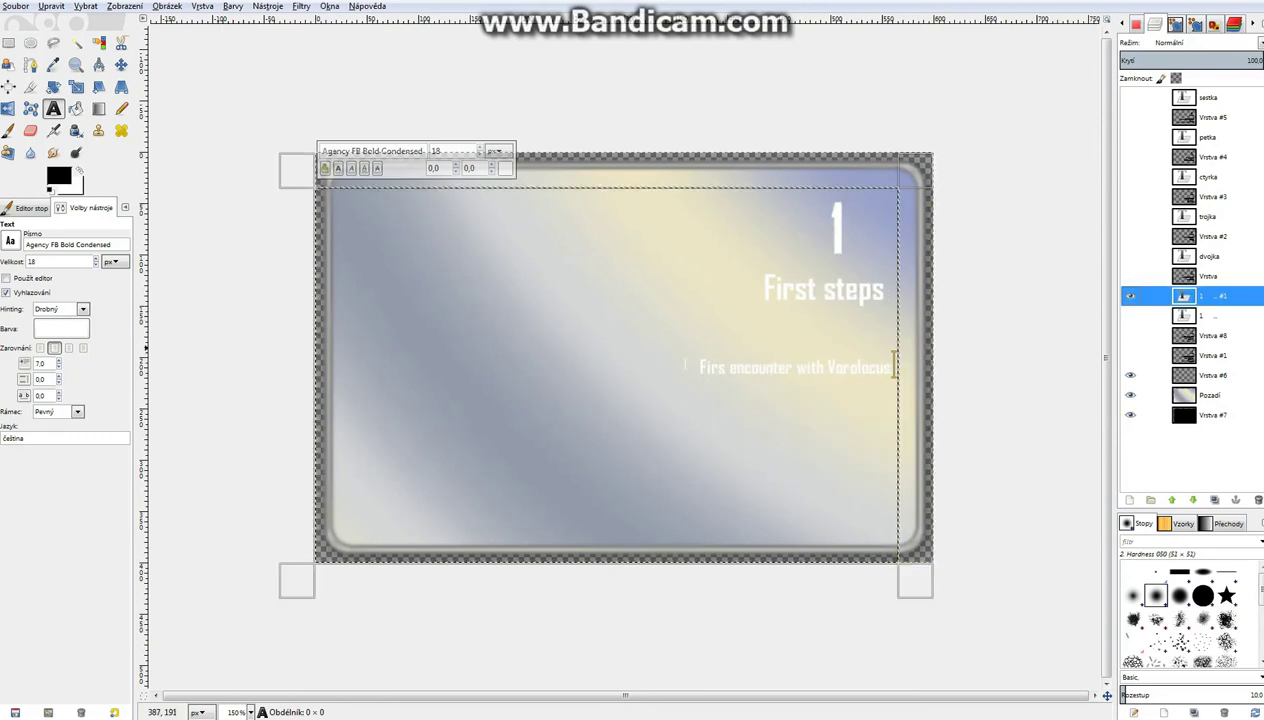
pyautogui.moveTo(700, 367); pyautogui.dragTo(890, 367)
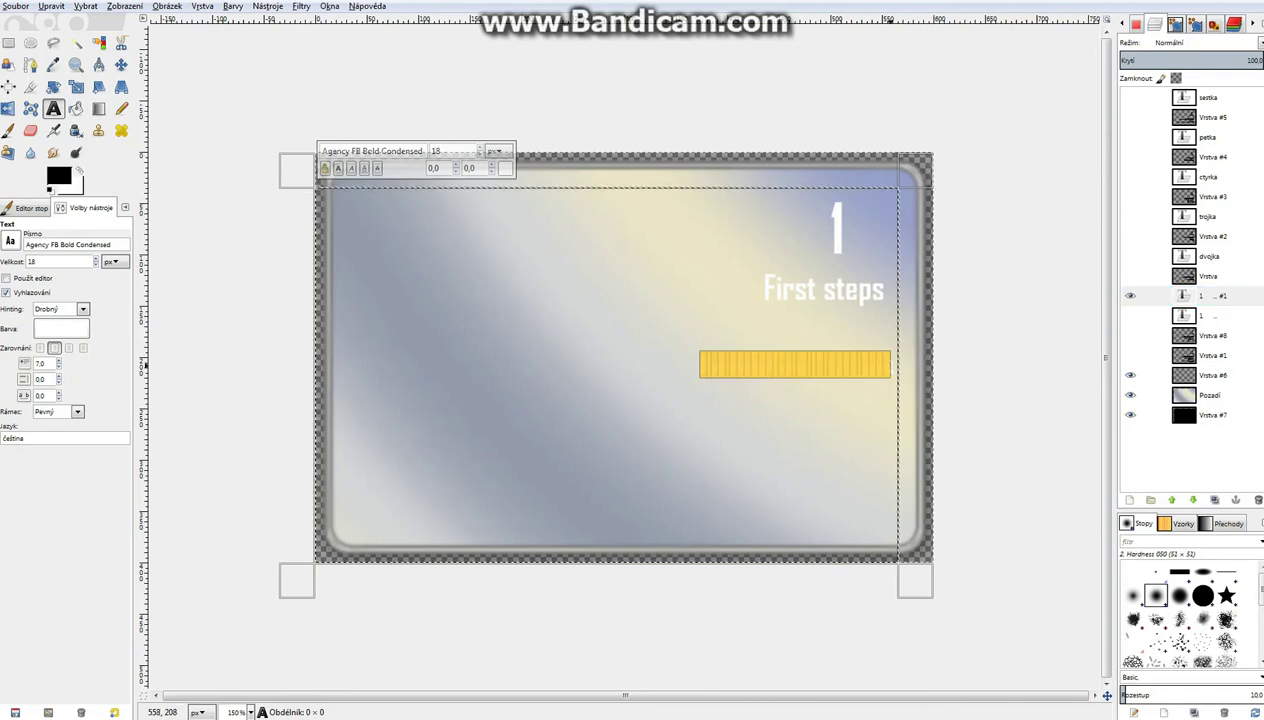
pyautogui.click(97, 258)
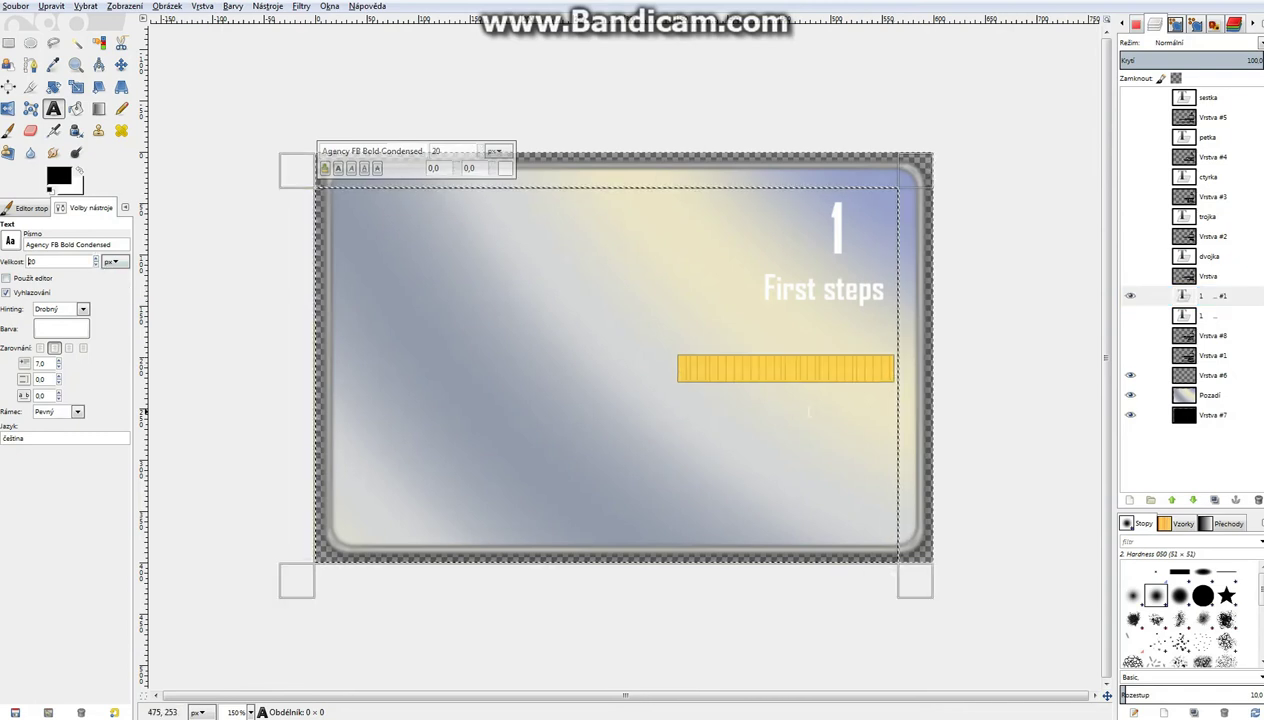
pyautogui.click(807, 371)
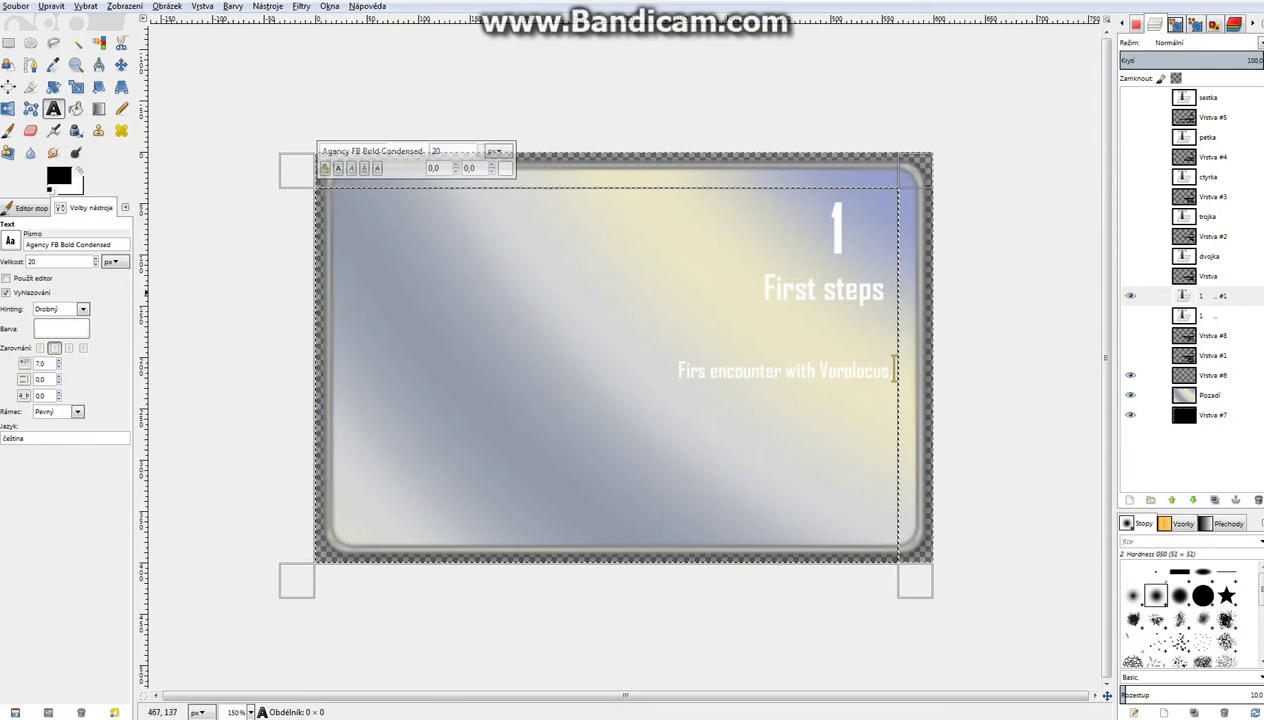
# Step: Replace the First steps heading text with Vorolocus
pyautogui.moveTo(763, 288); pyautogui.dragTo(882, 289)
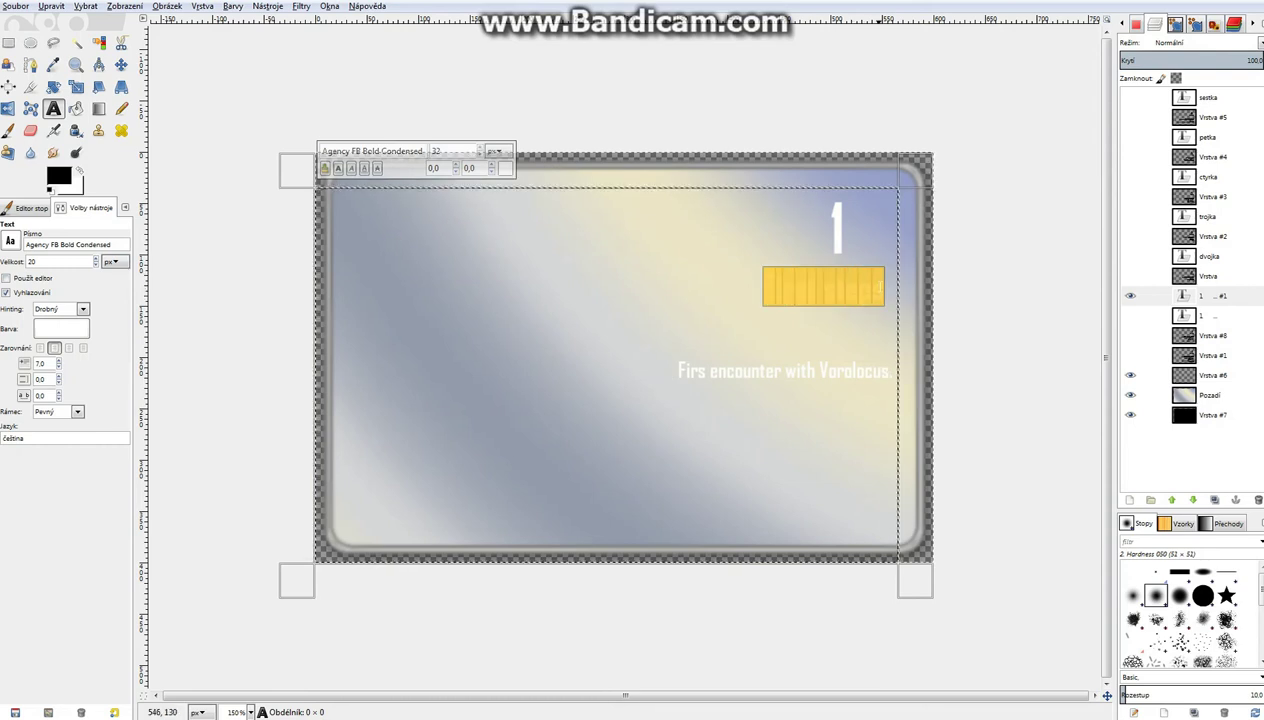
pyautogui.press('BackSpace')
pyautogui.write('Vorolocus')
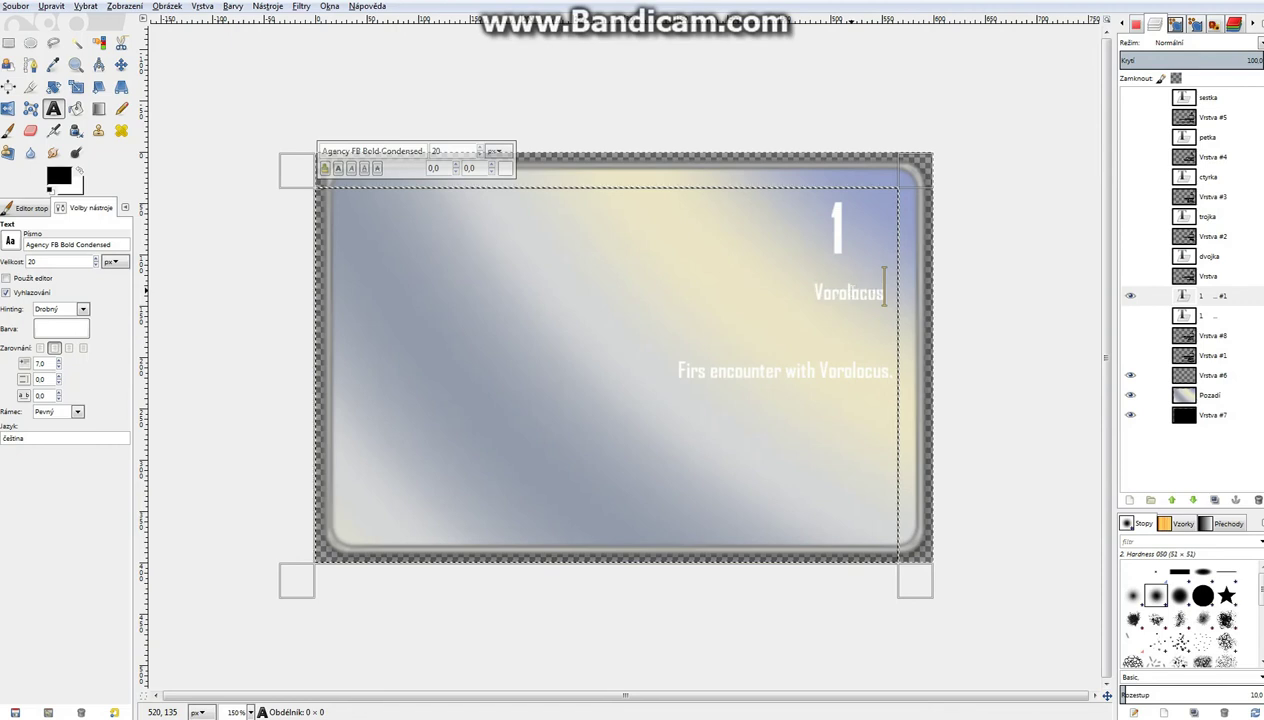
# Step: Enlarge the Vorolocus title to about 38 px
pyautogui.doubleClick(884, 290)
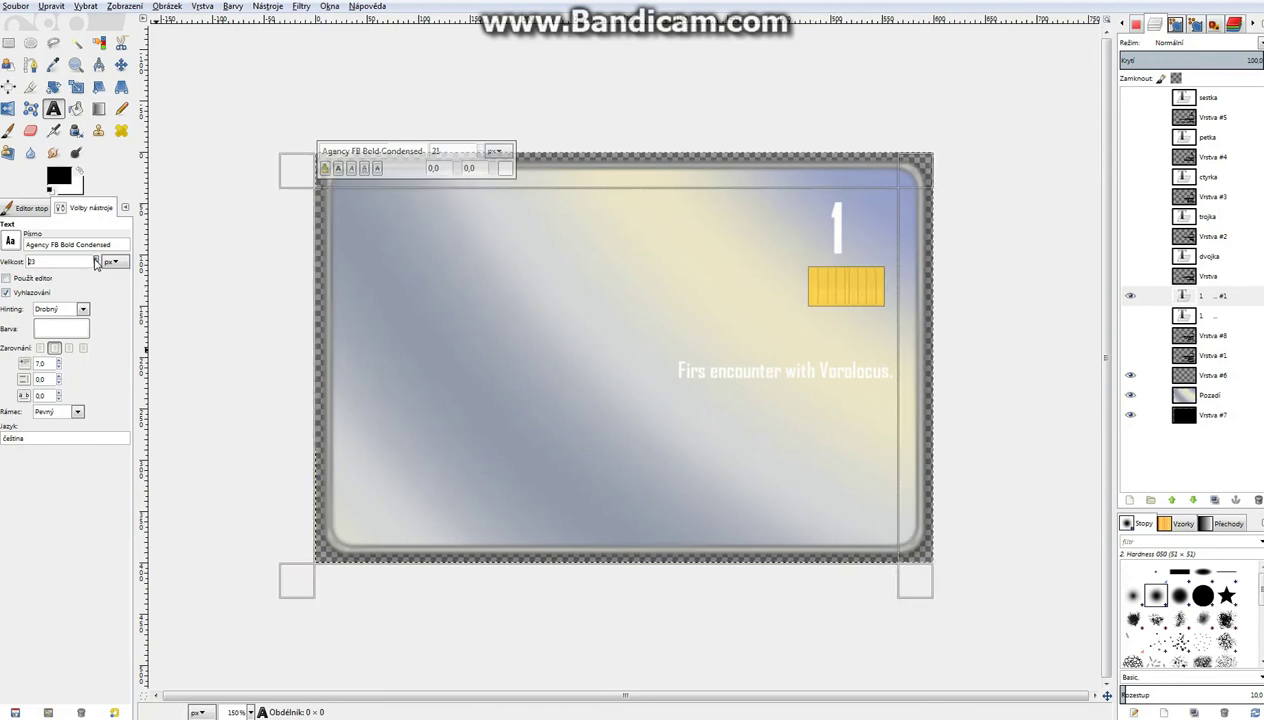
pyautogui.write('2')
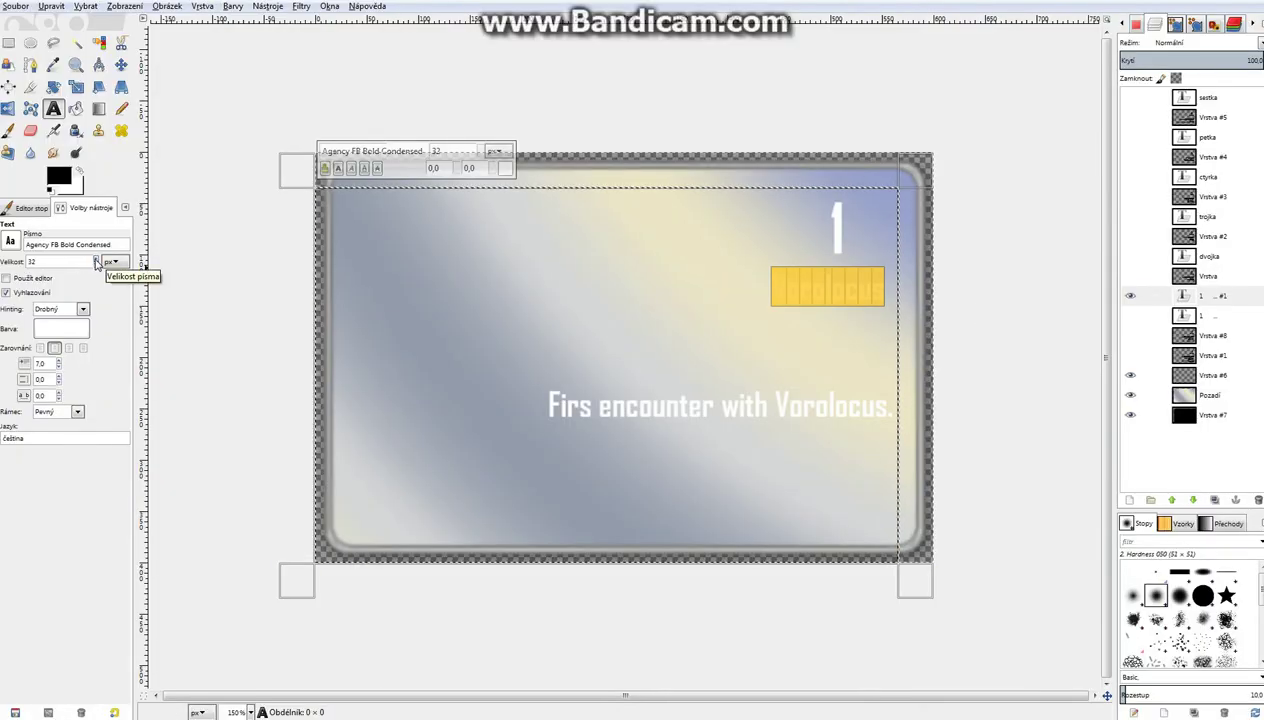
pyautogui.scroll(5, 97, 262)
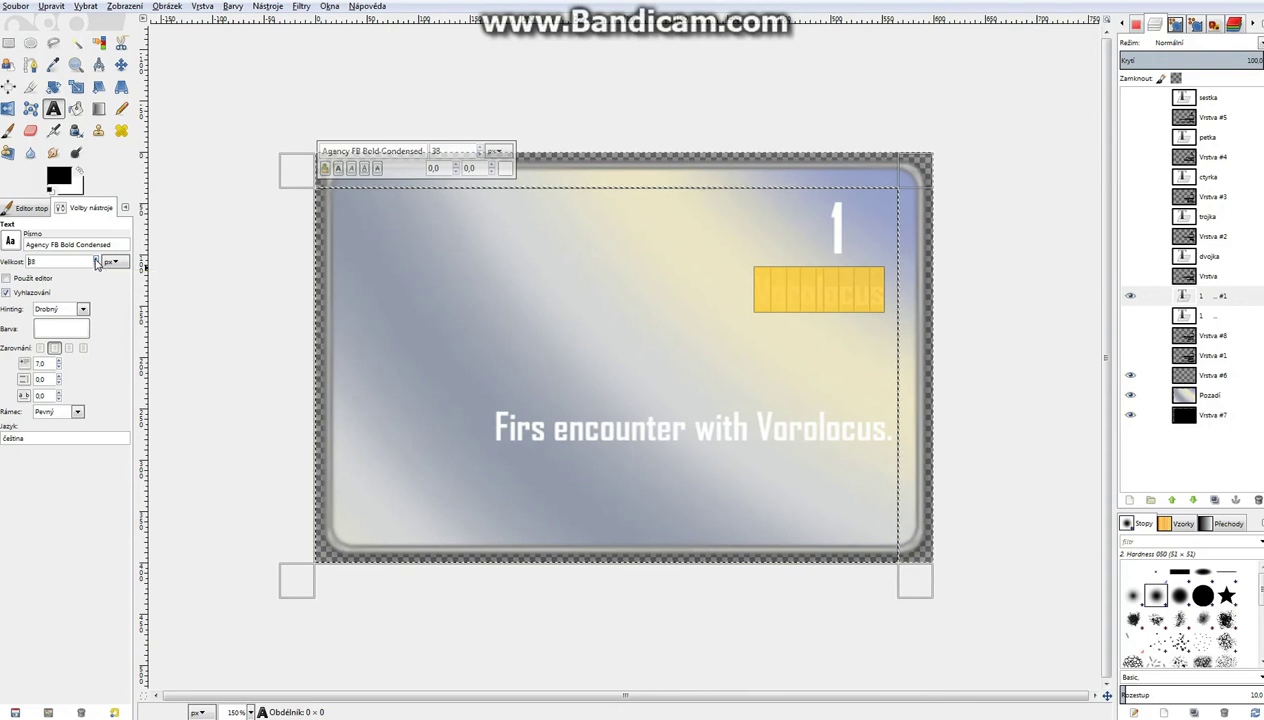
pyautogui.scroll(3, 97, 262)
pyautogui.scroll(1, 97, 262)
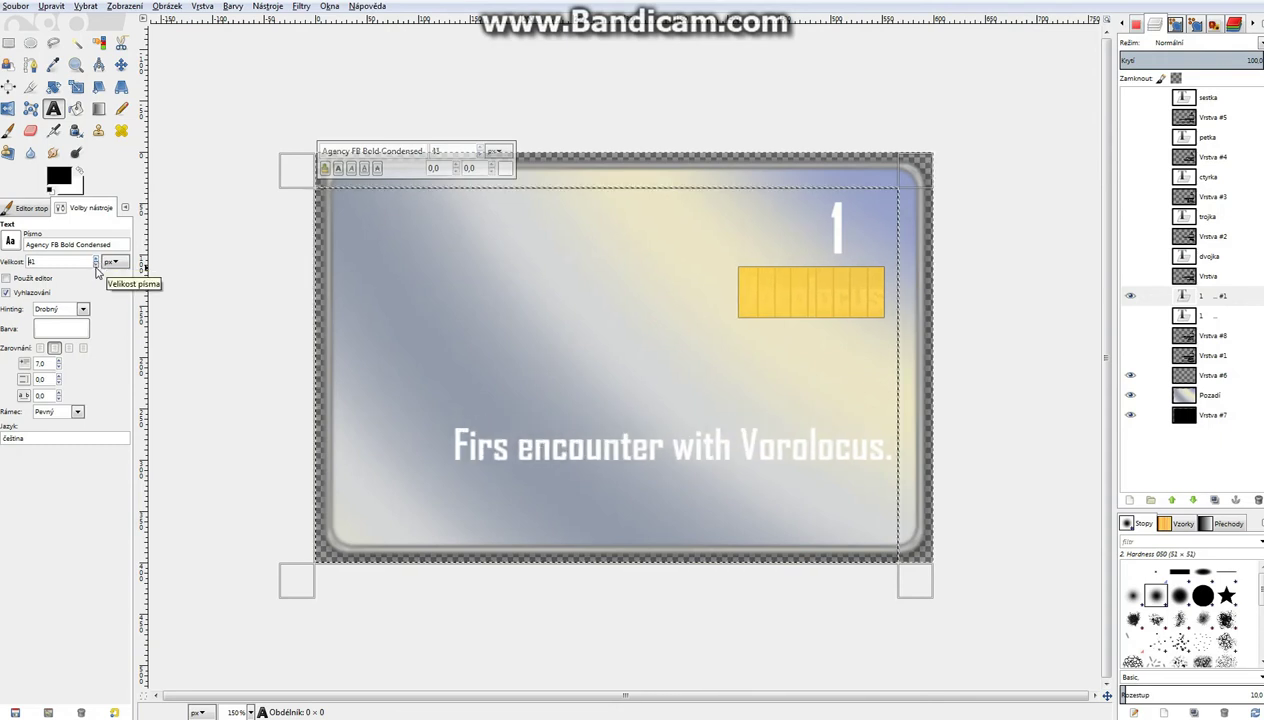
pyautogui.scroll(-1, 97, 262)
pyautogui.scroll(-2, 97, 262)
pyautogui.scroll(-1, 97, 268)
pyautogui.scroll(-1, 97, 268)
pyautogui.scroll(-1, 97, 268)
pyautogui.scroll(-2, 97, 268)
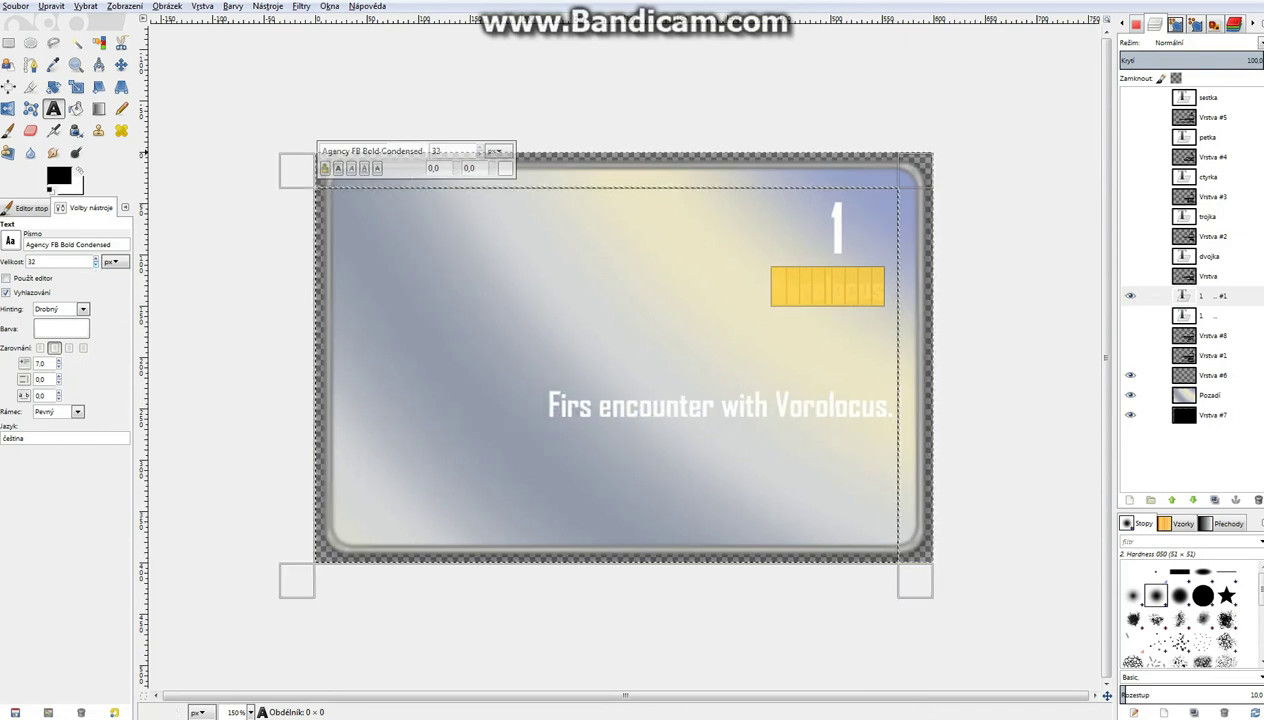
pyautogui.scroll(1, 481, 152)
pyautogui.scroll(1, 481, 152)
pyautogui.scroll(1, 481, 152)
pyautogui.scroll(1, 481, 152)
pyautogui.scroll(1, 481, 152)
pyautogui.scroll(1, 481, 152)
pyautogui.scroll(1, 481, 152)
pyautogui.scroll(-1, 479, 155)
pyautogui.scroll(-1, 479, 155)
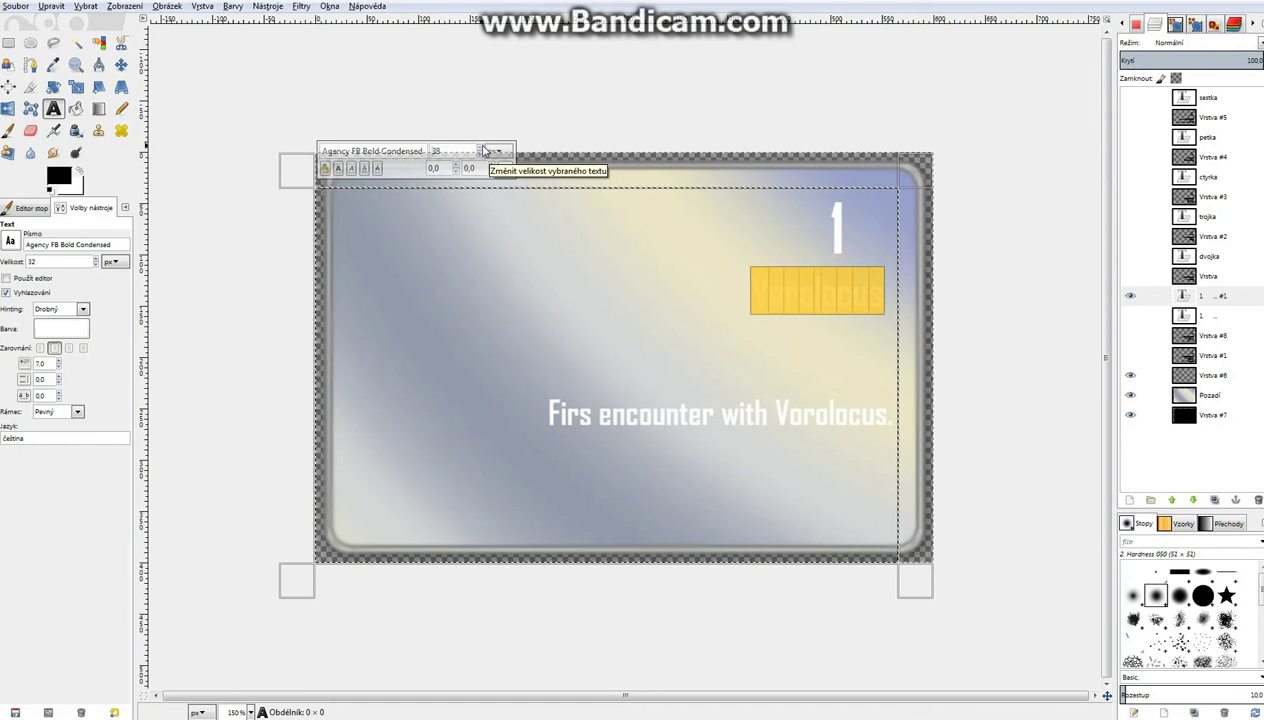
# Step: Replace the big number 1 with 9
pyautogui.click(851, 236)
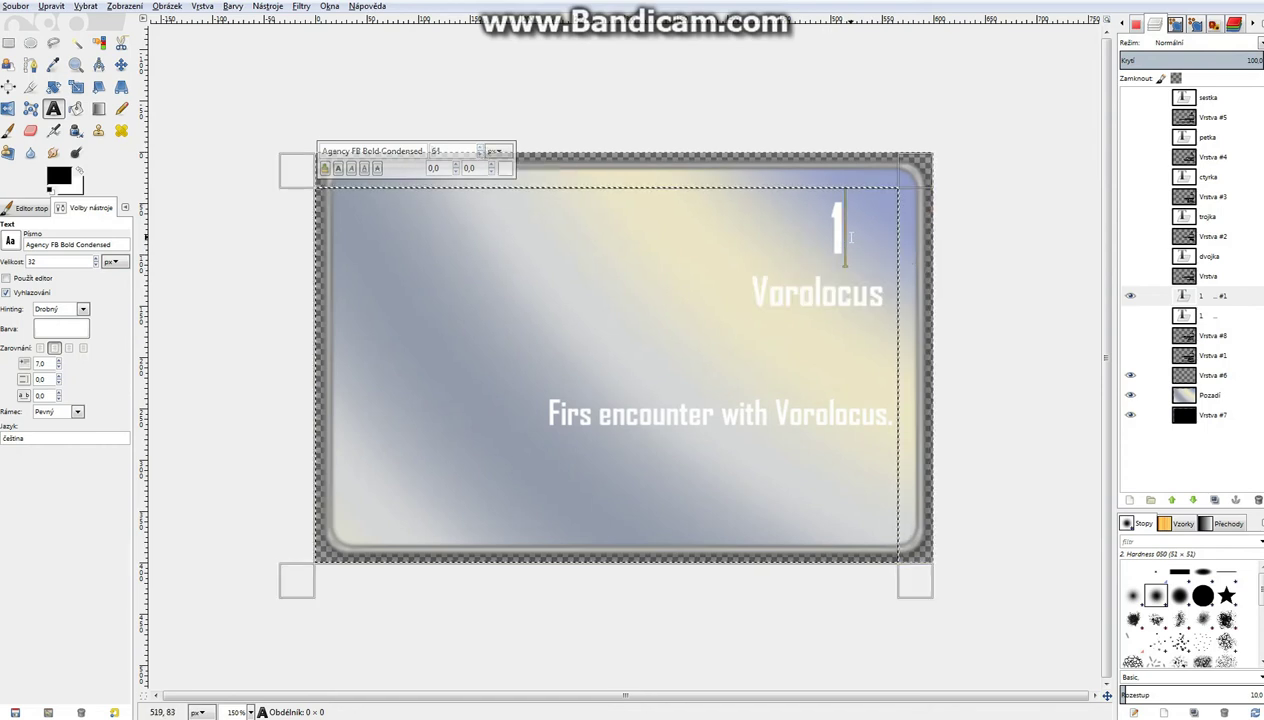
pyautogui.moveTo(851, 236); pyautogui.dragTo(835, 242)
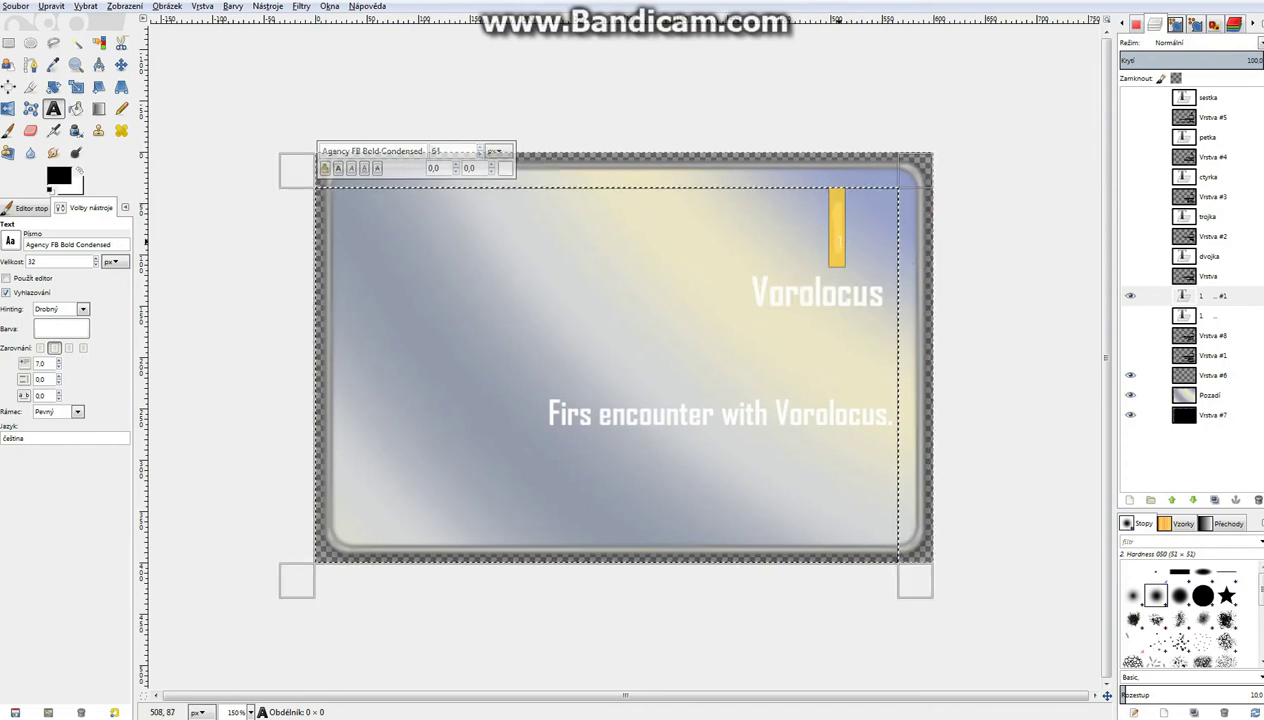
pyautogui.write('9')
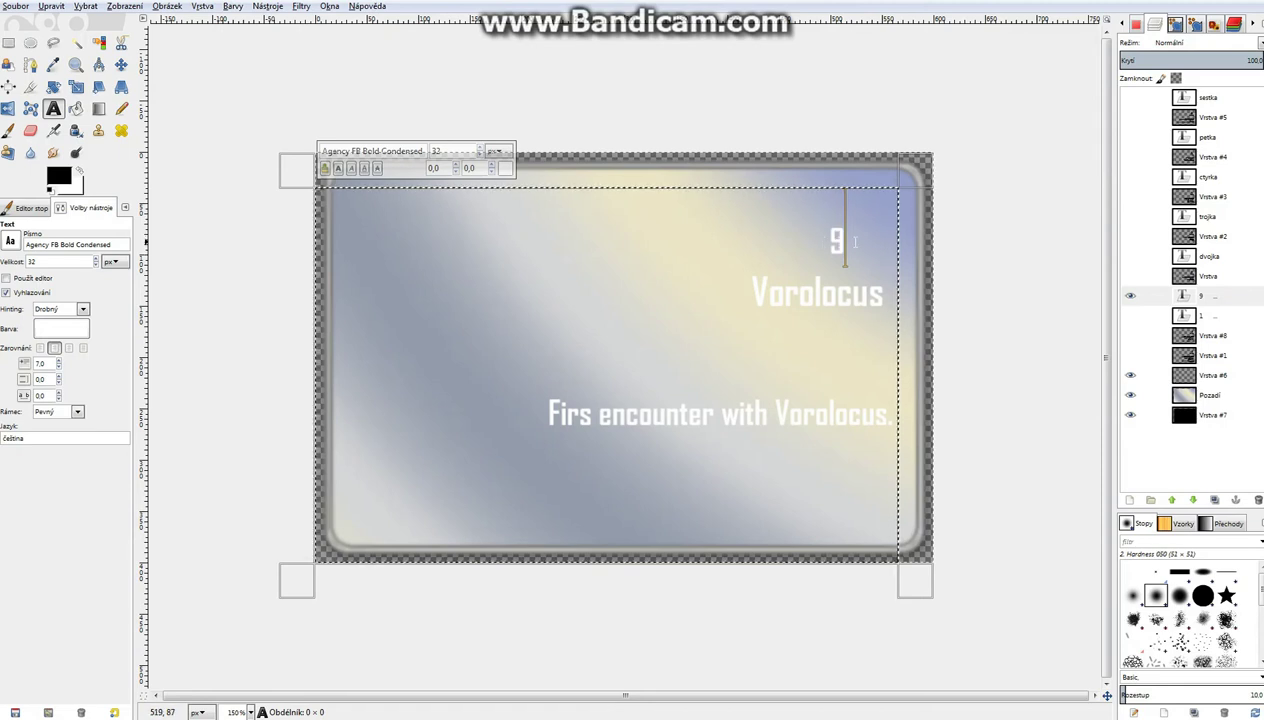
# Step: Enlarge the 9 and make its text layer active
pyautogui.hotkey('ctrl', 'a')
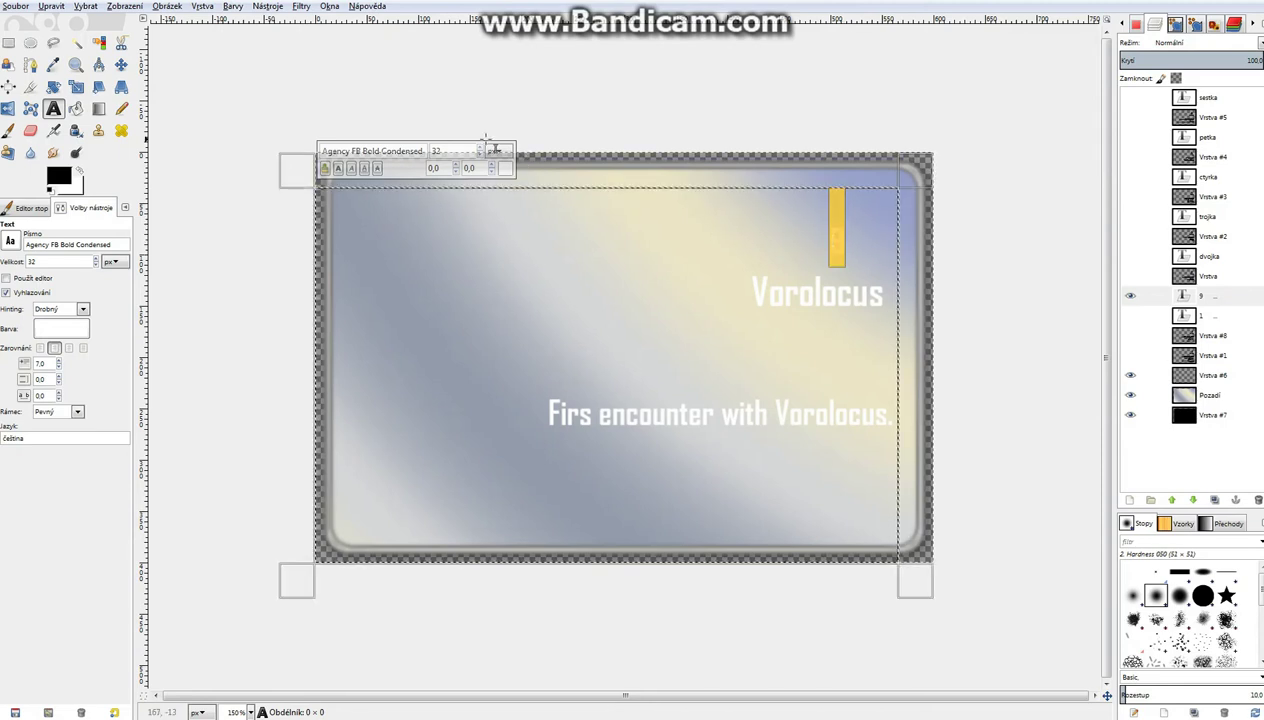
pyautogui.scroll(5, 482, 151)
pyautogui.scroll(4, 482, 151)
pyautogui.scroll(2, 482, 151)
pyautogui.scroll(4, 482, 151)
pyautogui.scroll(3, 482, 151)
pyautogui.scroll(1, 482, 151)
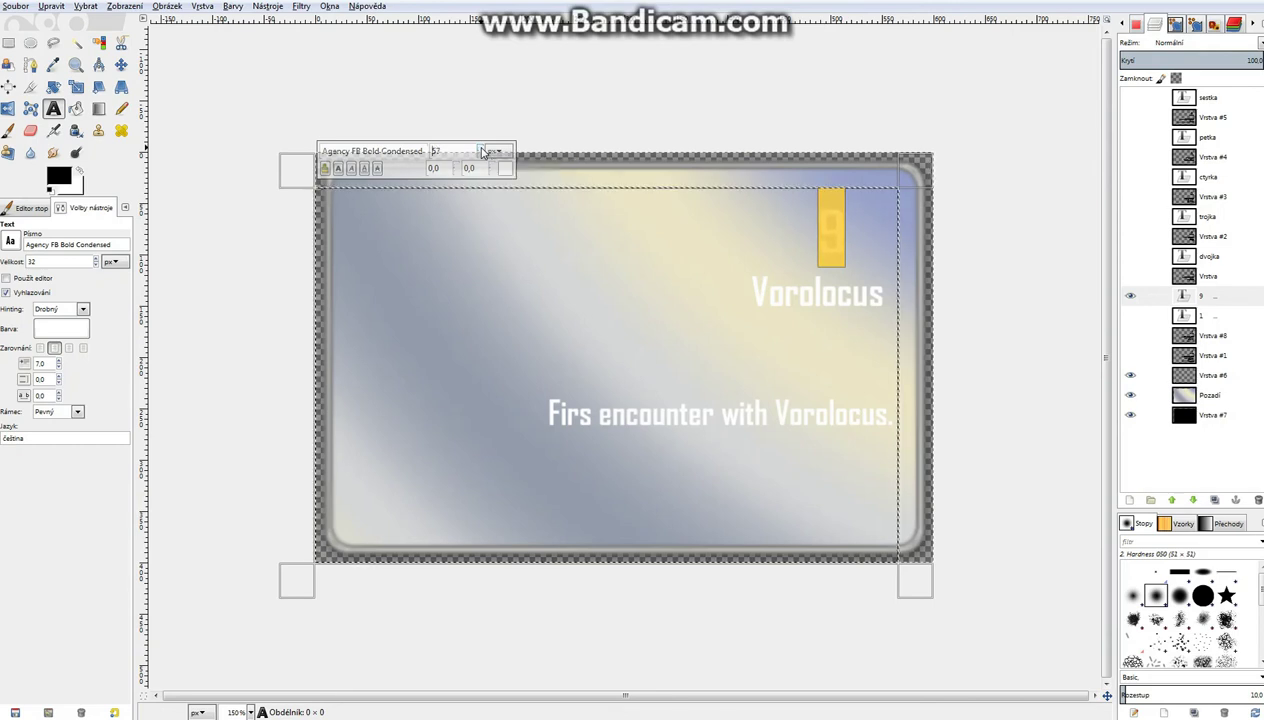
pyautogui.scroll(1, 484, 151)
pyautogui.scroll(-2, 484, 153)
pyautogui.click(815, 411)
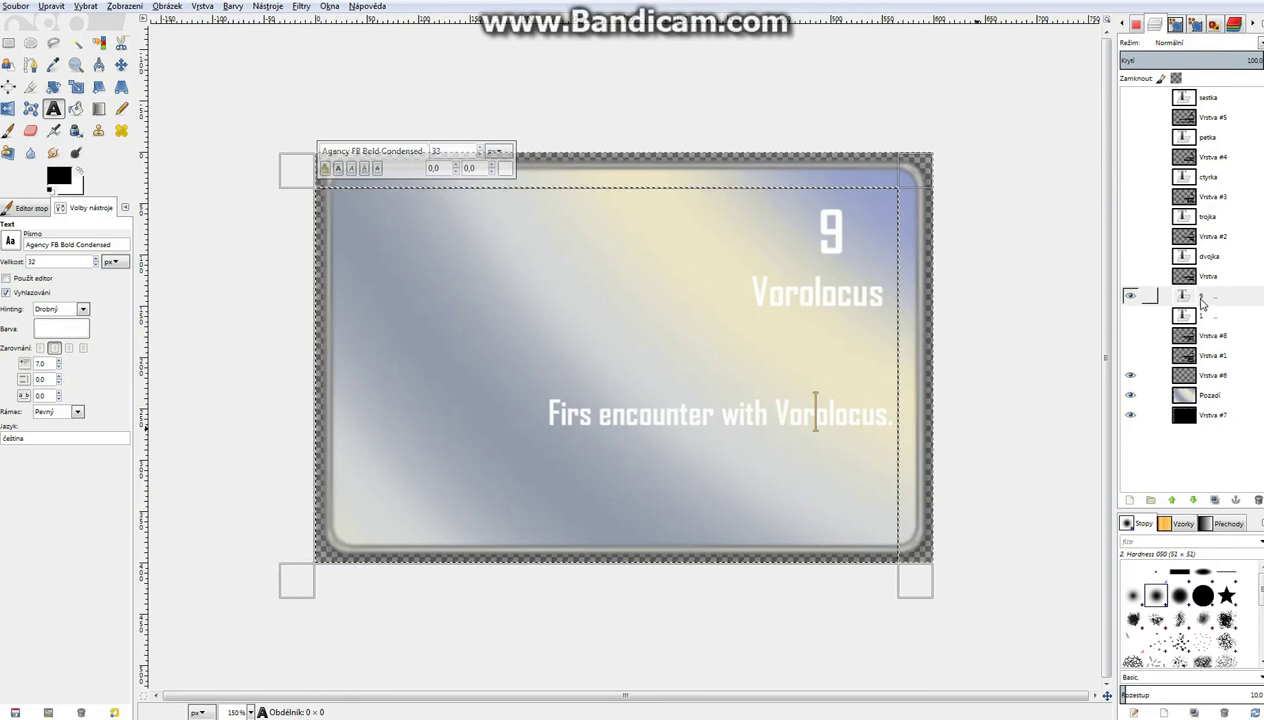
pyautogui.click(1206, 300)
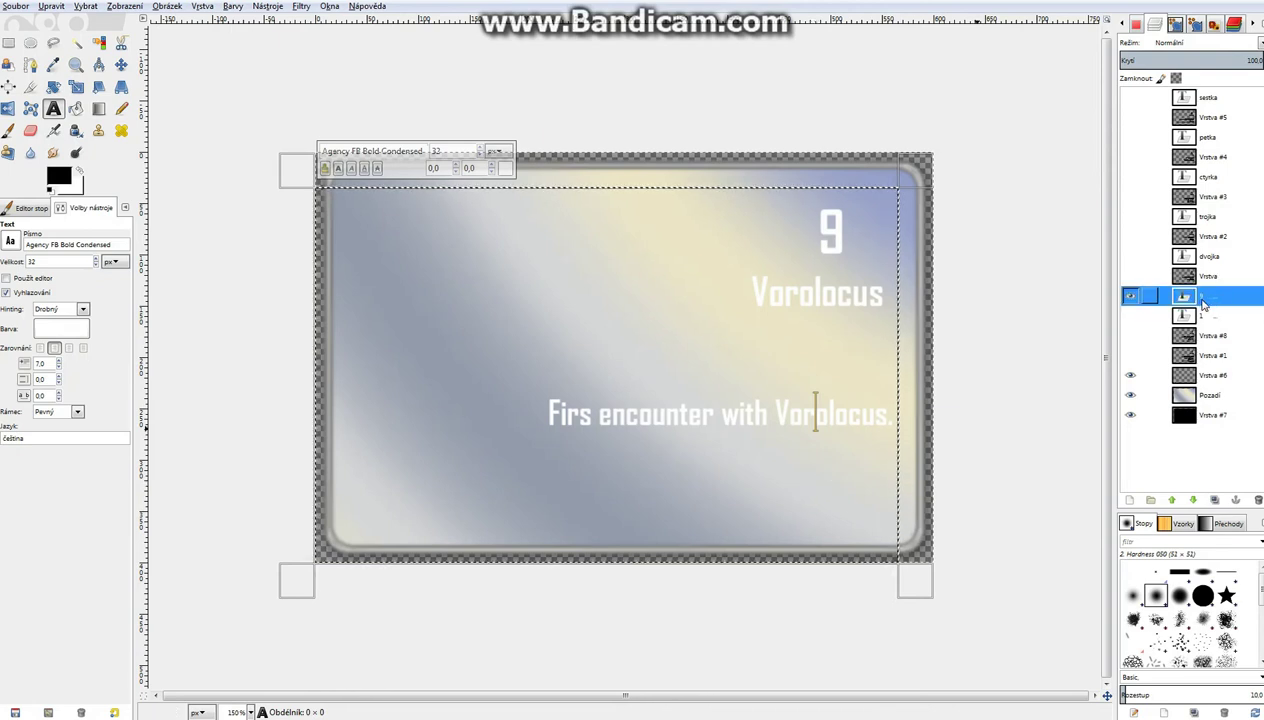
# Step: Turn the text layer's alpha into a selection and apply a drop shadow to it
pyautogui.rightClick(1206, 303)
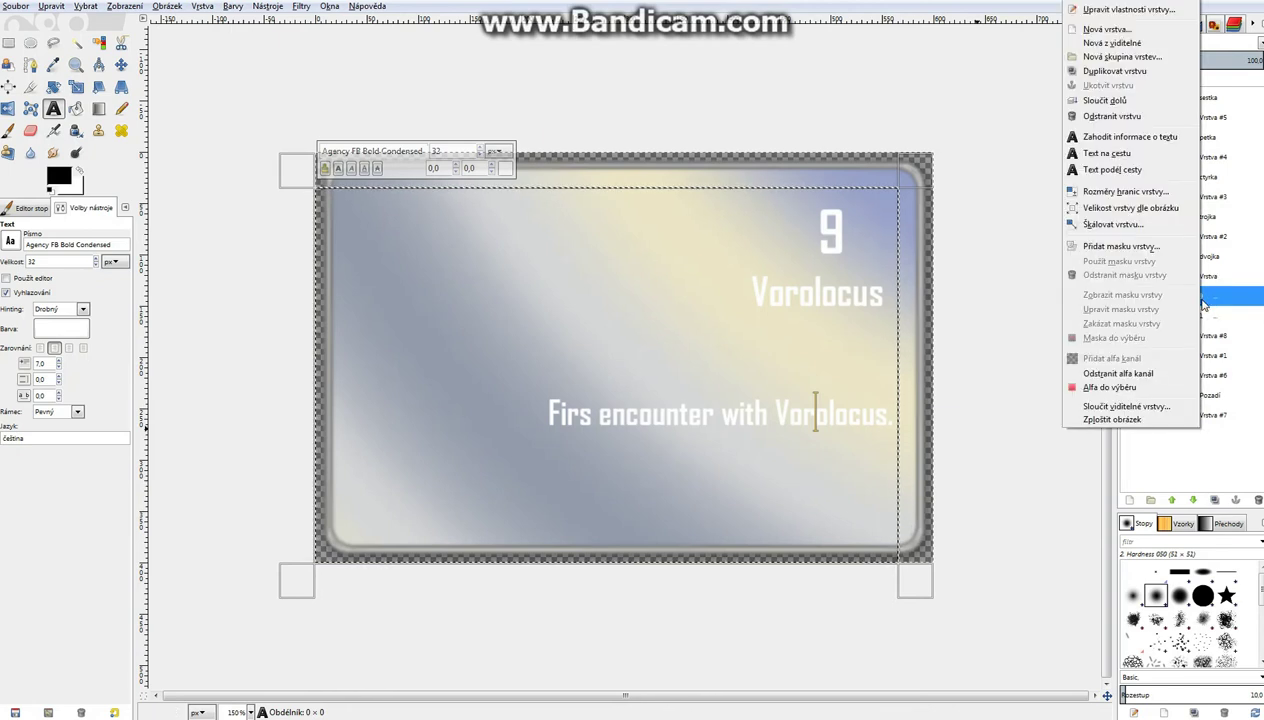
pyautogui.click(1110, 387)
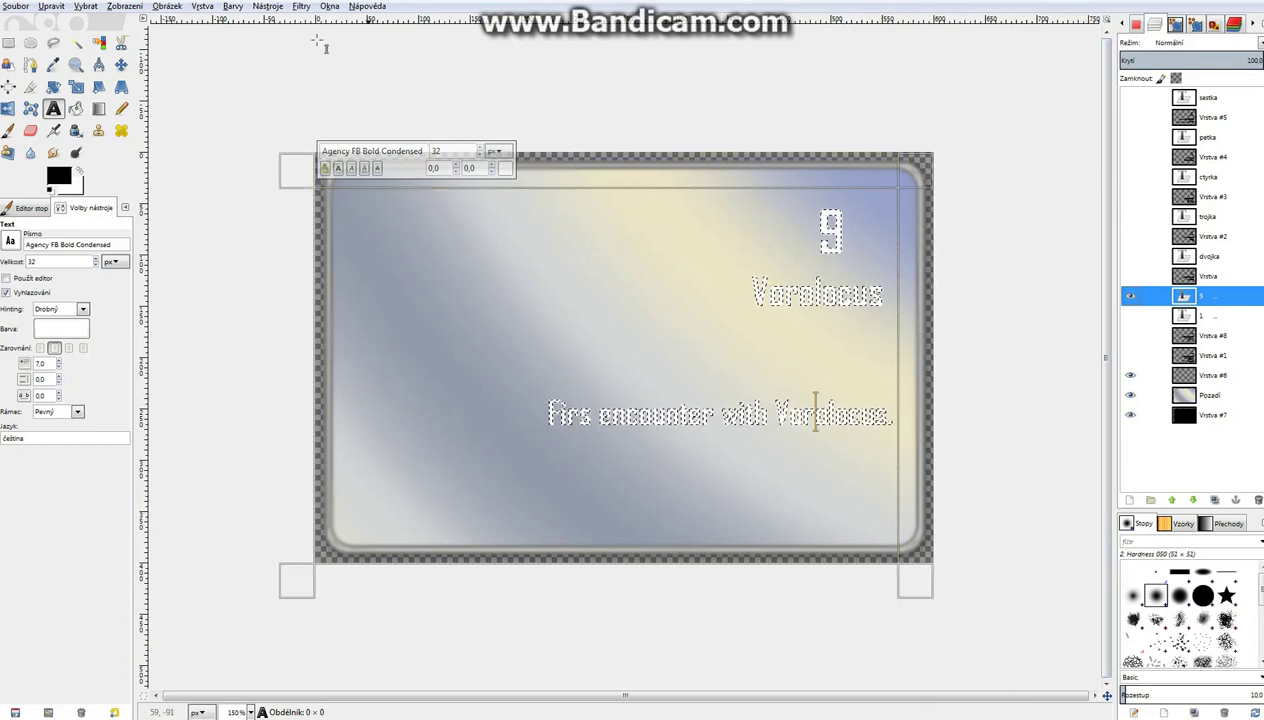
pyautogui.click(301, 8)
pyautogui.moveTo(331, 111)
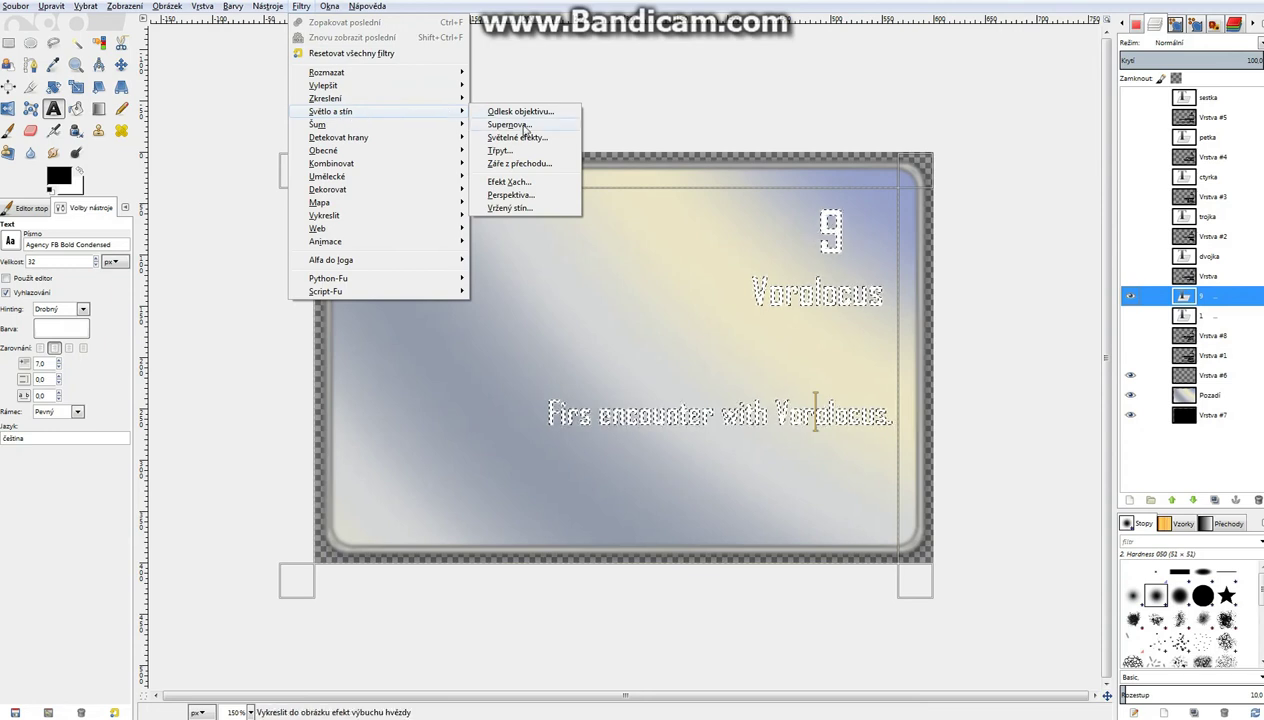
pyautogui.click(522, 210)
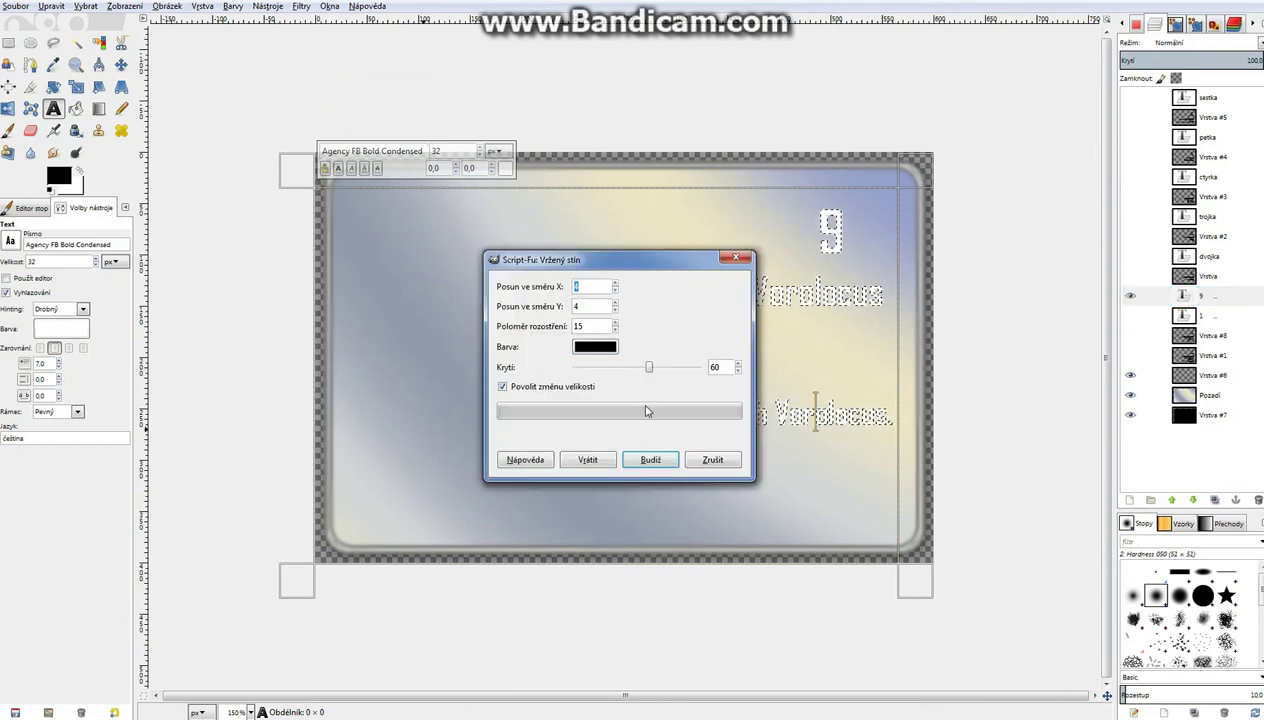
pyautogui.click(651, 461)
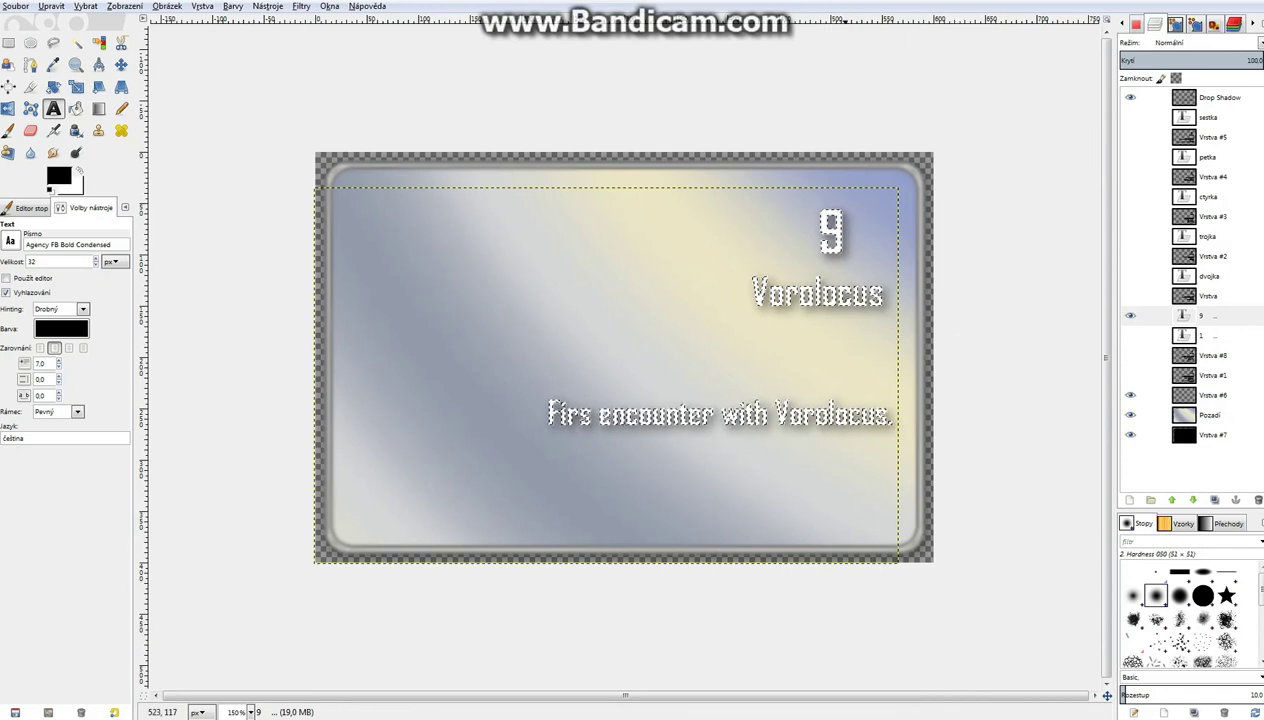
# Step: Apply a second drop shadow with offsets 2 and blur radius 11
pyautogui.click(301, 6)
pyautogui.moveTo(331, 124)
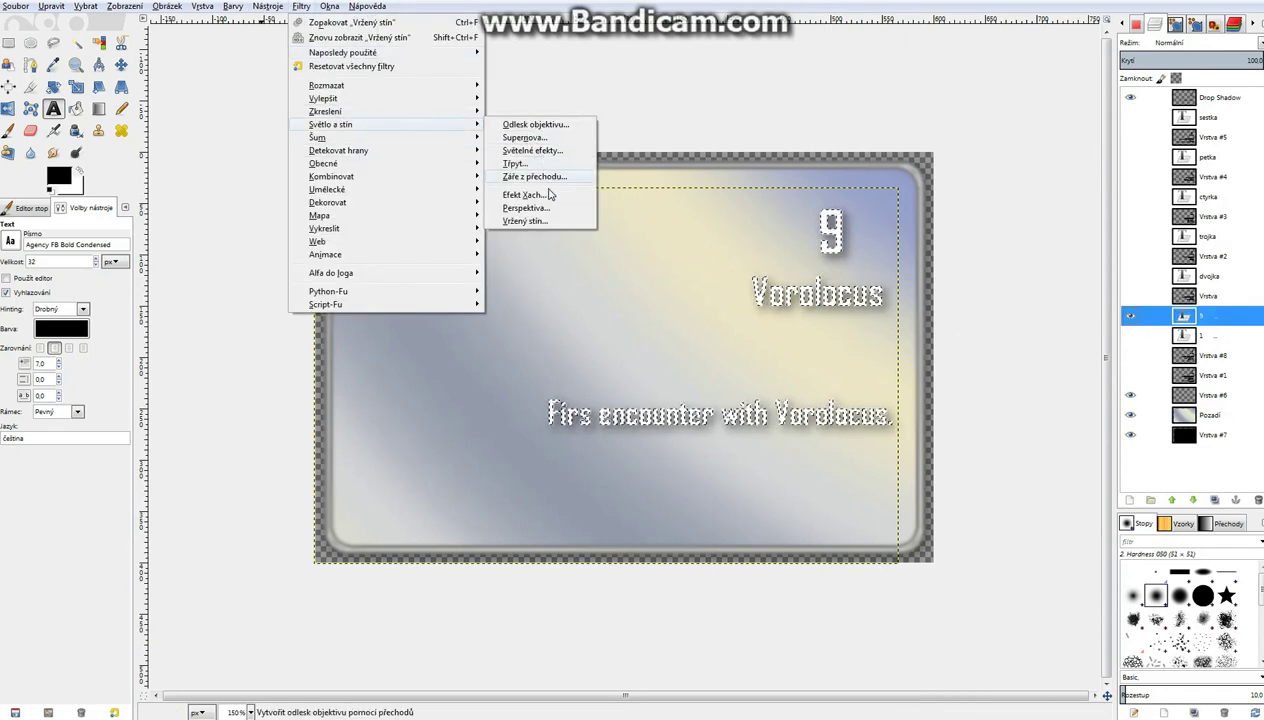
pyautogui.click(525, 220)
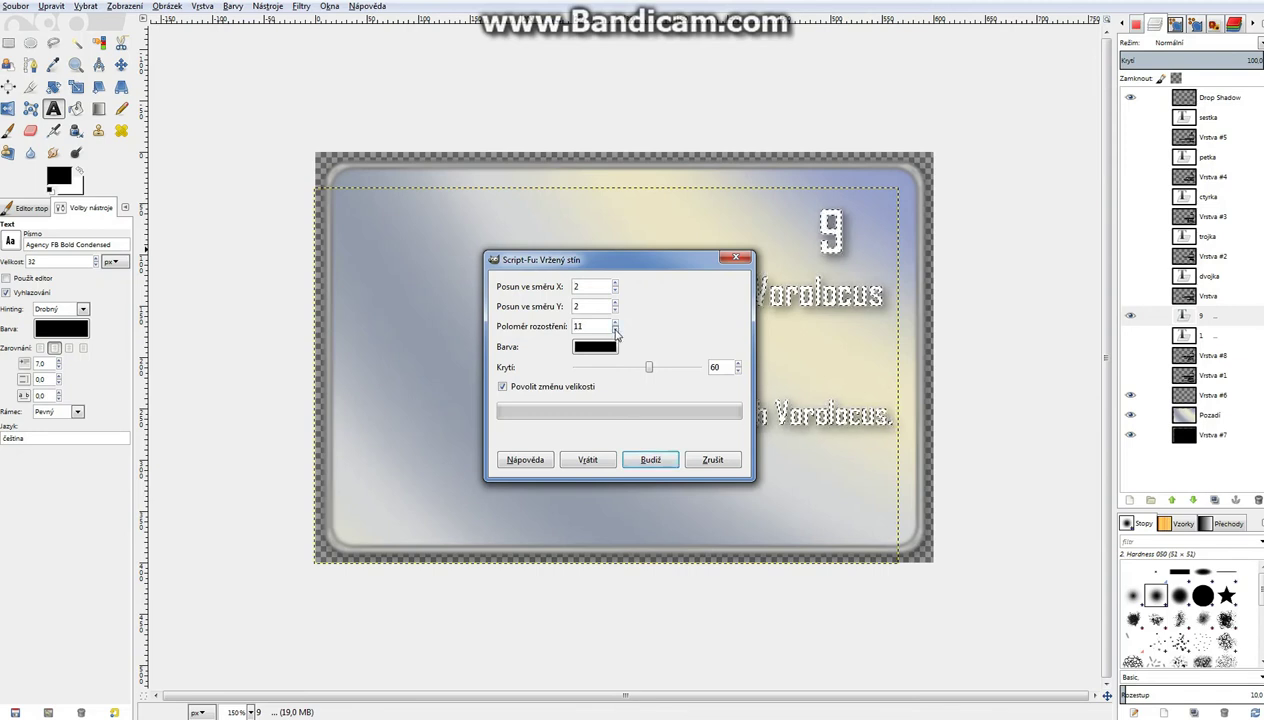
pyautogui.click(651, 459)
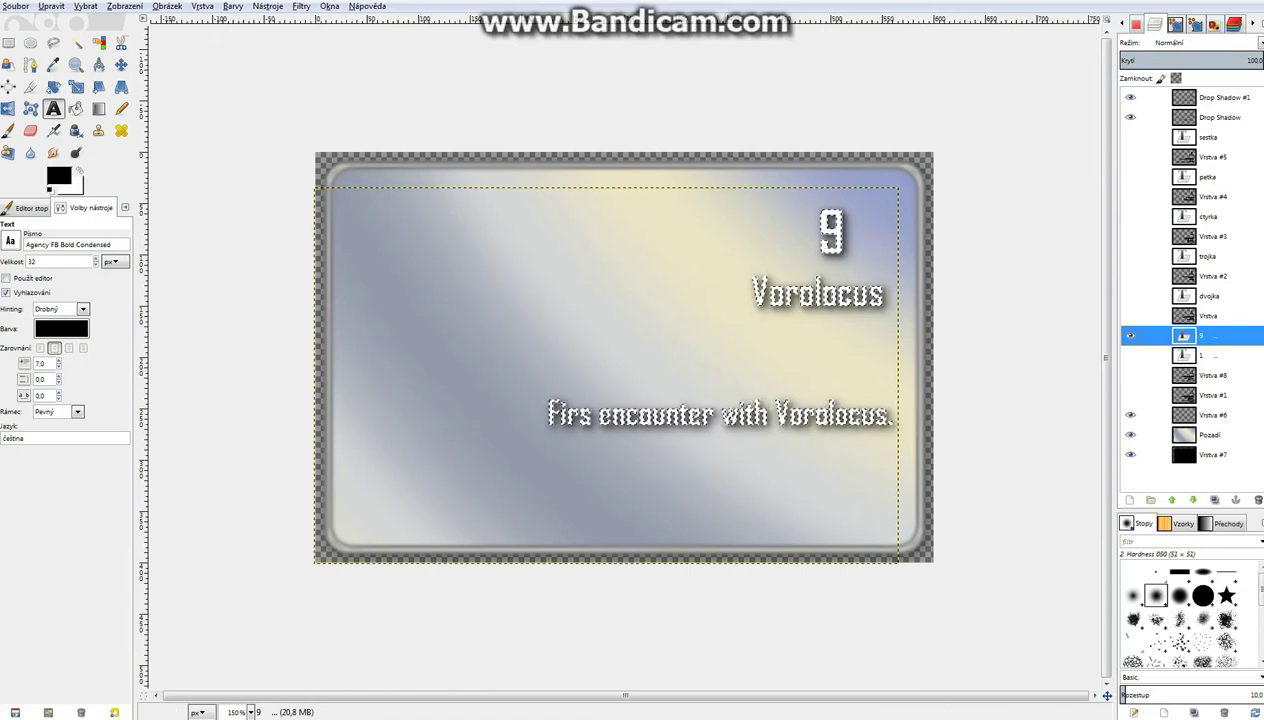
# Step: Make Vrstva #7 active and clear the selection with Select > None
pyautogui.click(1240, 455)
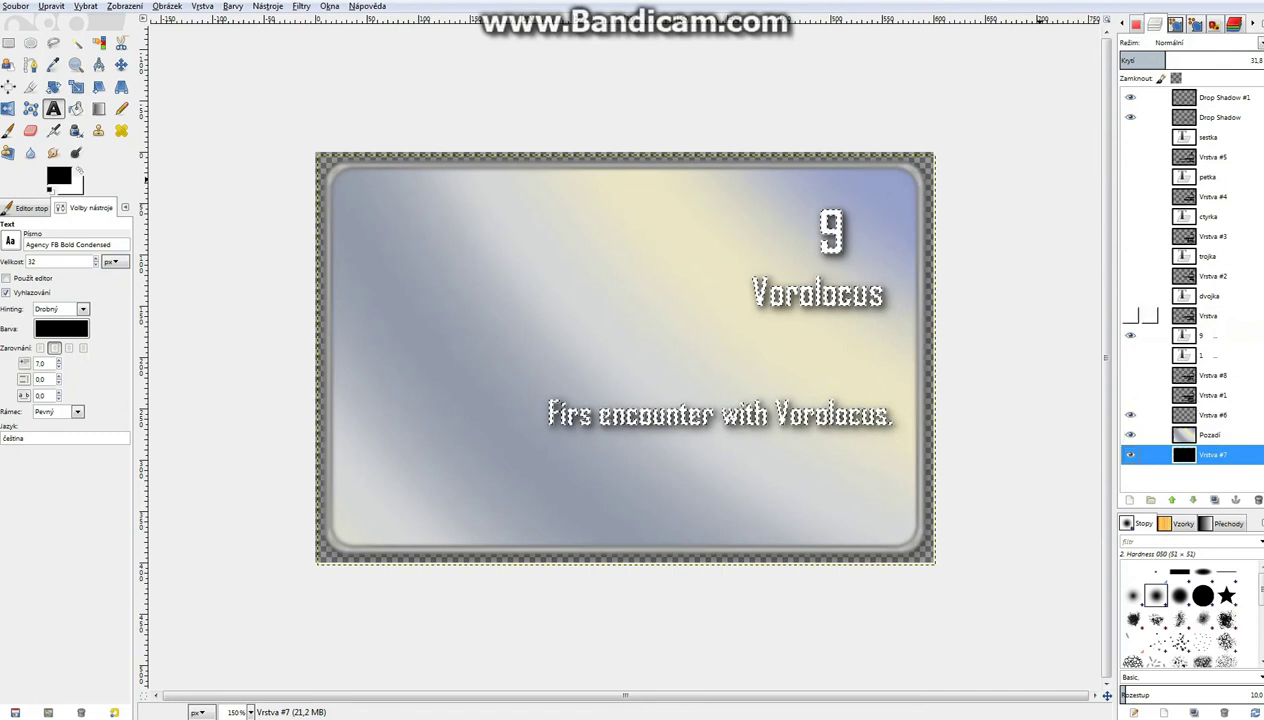
pyautogui.click(85, 6)
pyautogui.click(552, 172)
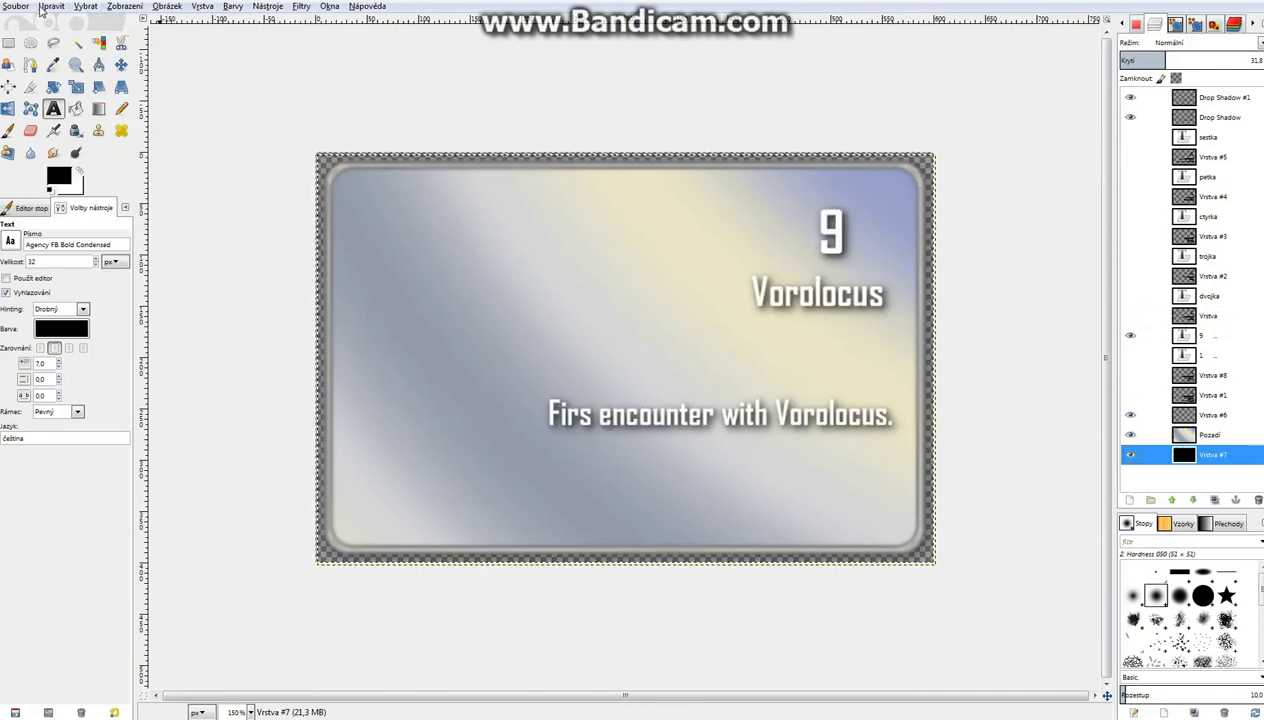
# Step: Check the image size of 600 × 400 in Scale Image and leave it unscaled
pyautogui.click(16, 6)
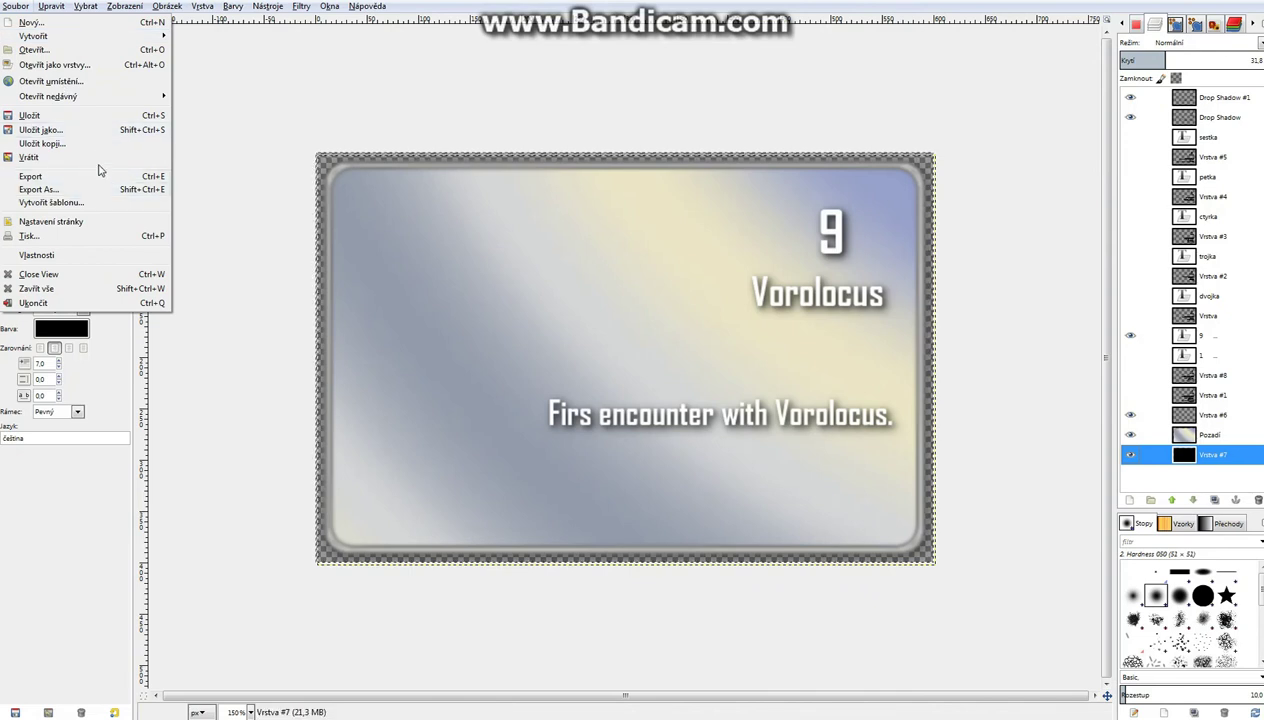
pyautogui.click(296, 46)
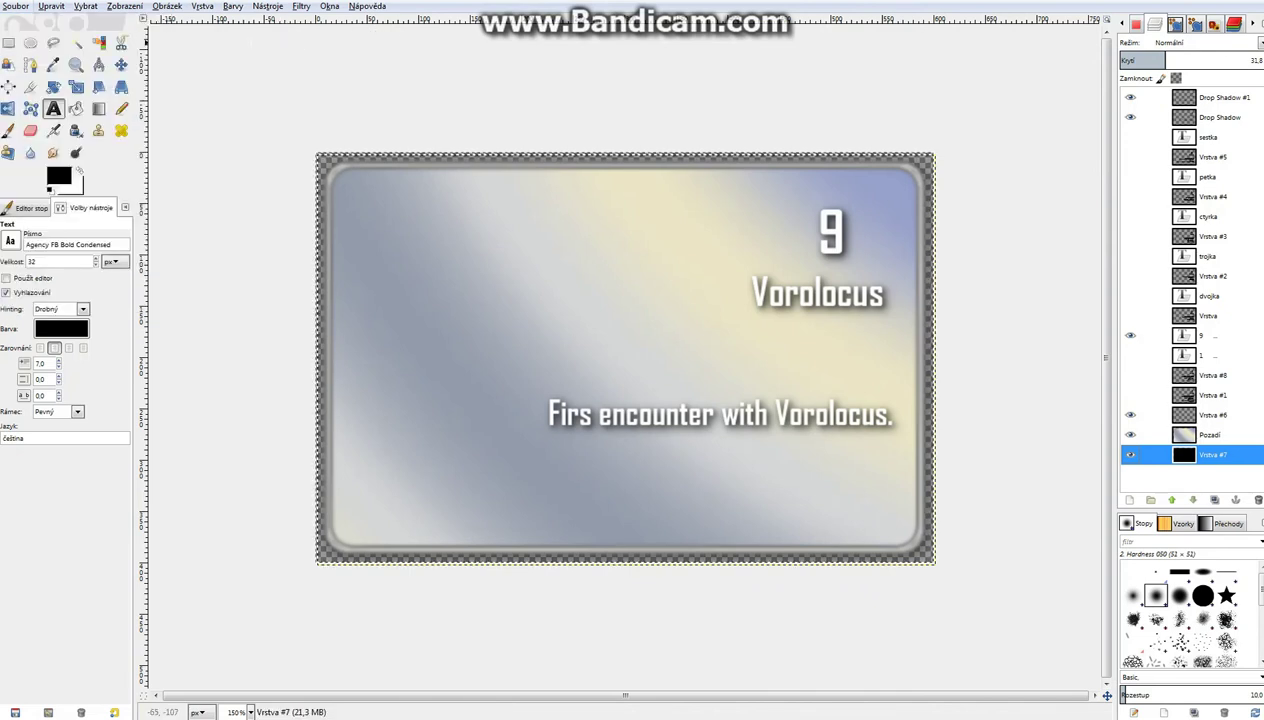
pyautogui.click(168, 7)
pyautogui.click(198, 127)
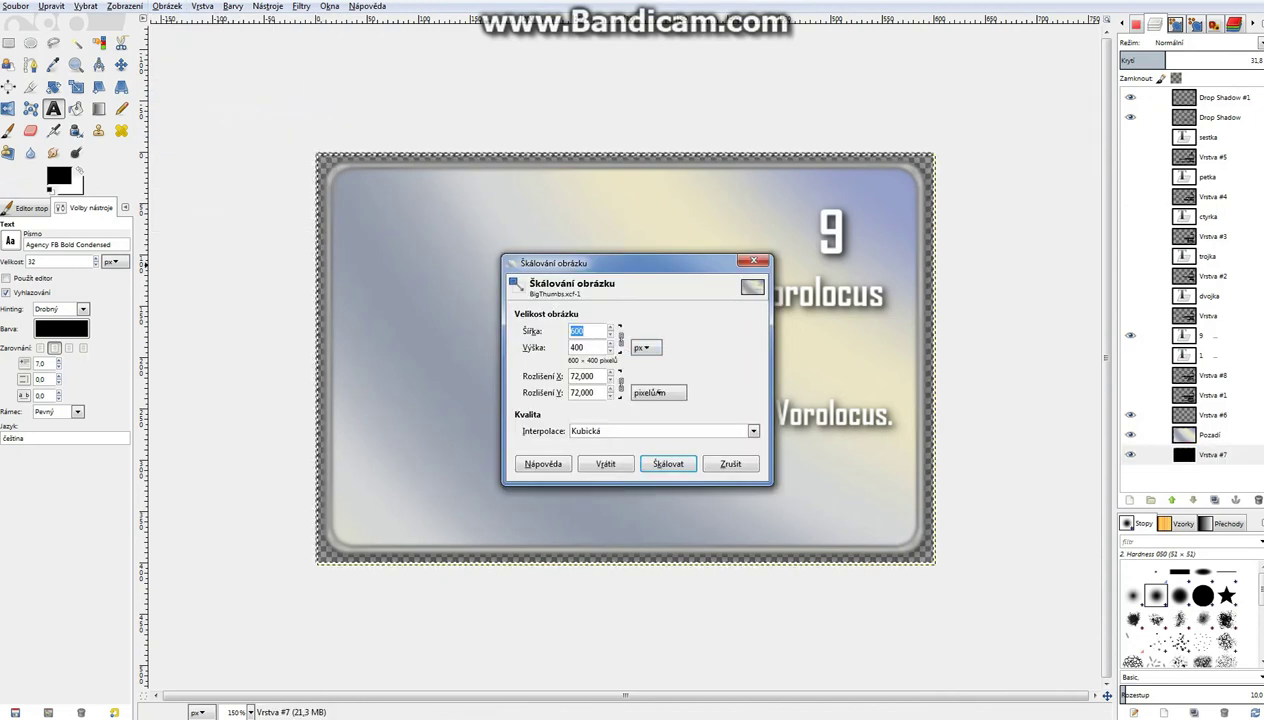
pyautogui.click(728, 466)
pyautogui.click(18, 9)
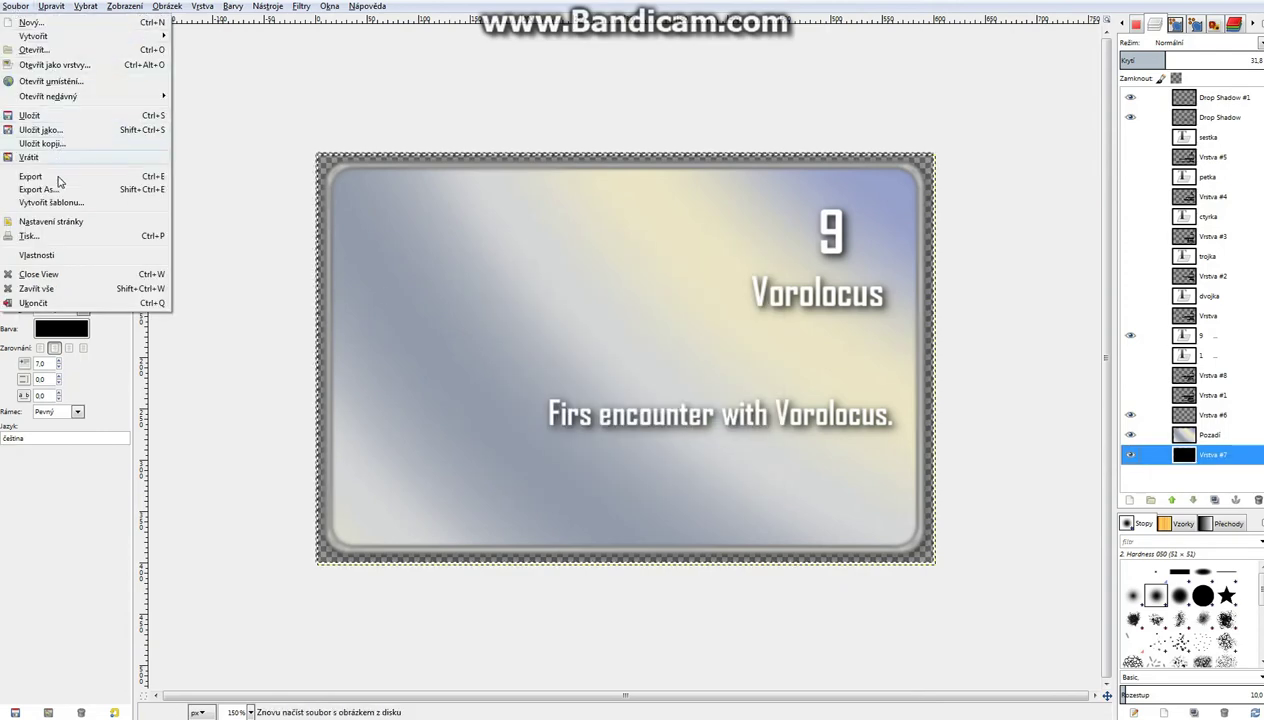
# Step: Point the export dialog at Game\Root\Assets\Textures\Menu
pyautogui.click(54, 190)
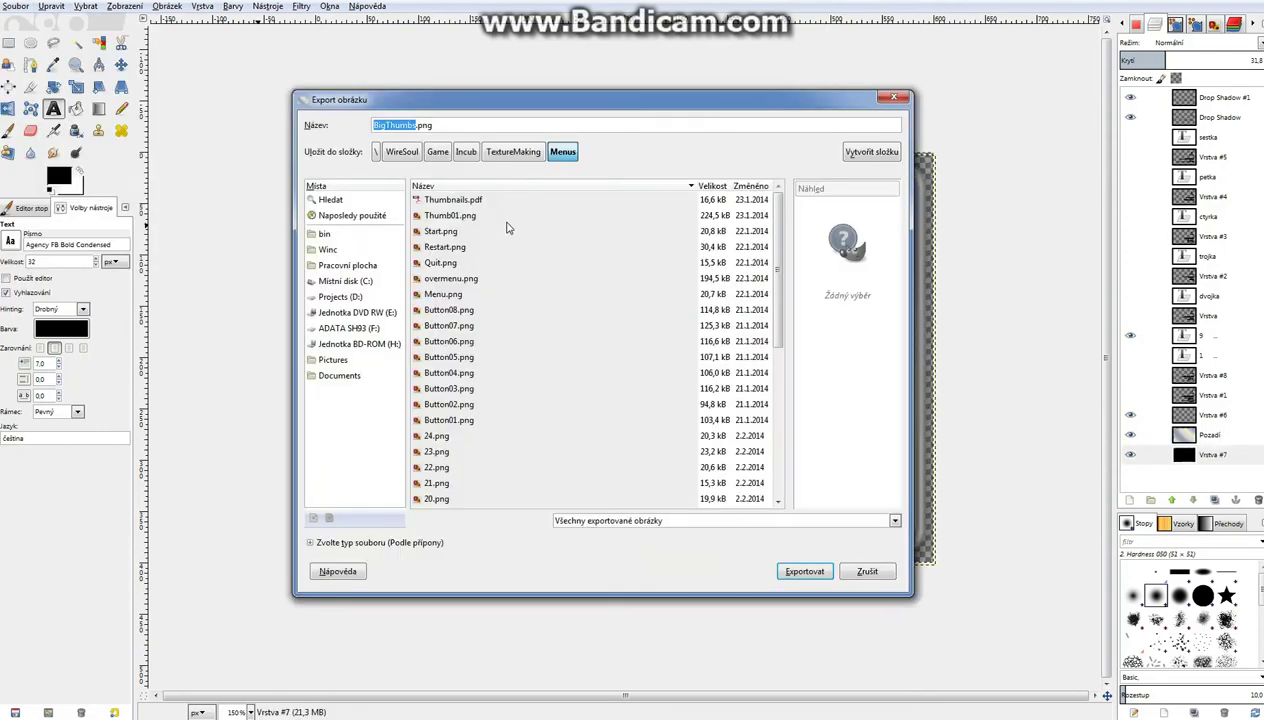
pyautogui.click(436, 155)
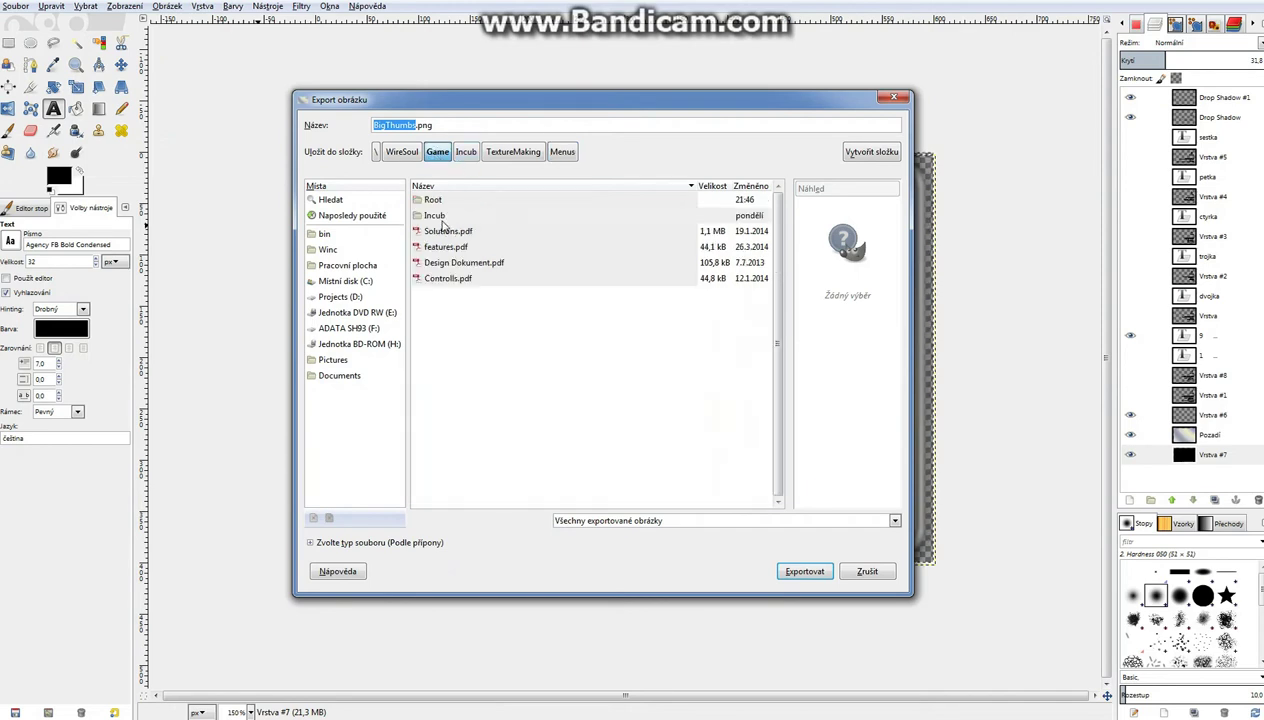
pyautogui.doubleClick(436, 201)
pyautogui.doubleClick(439, 231)
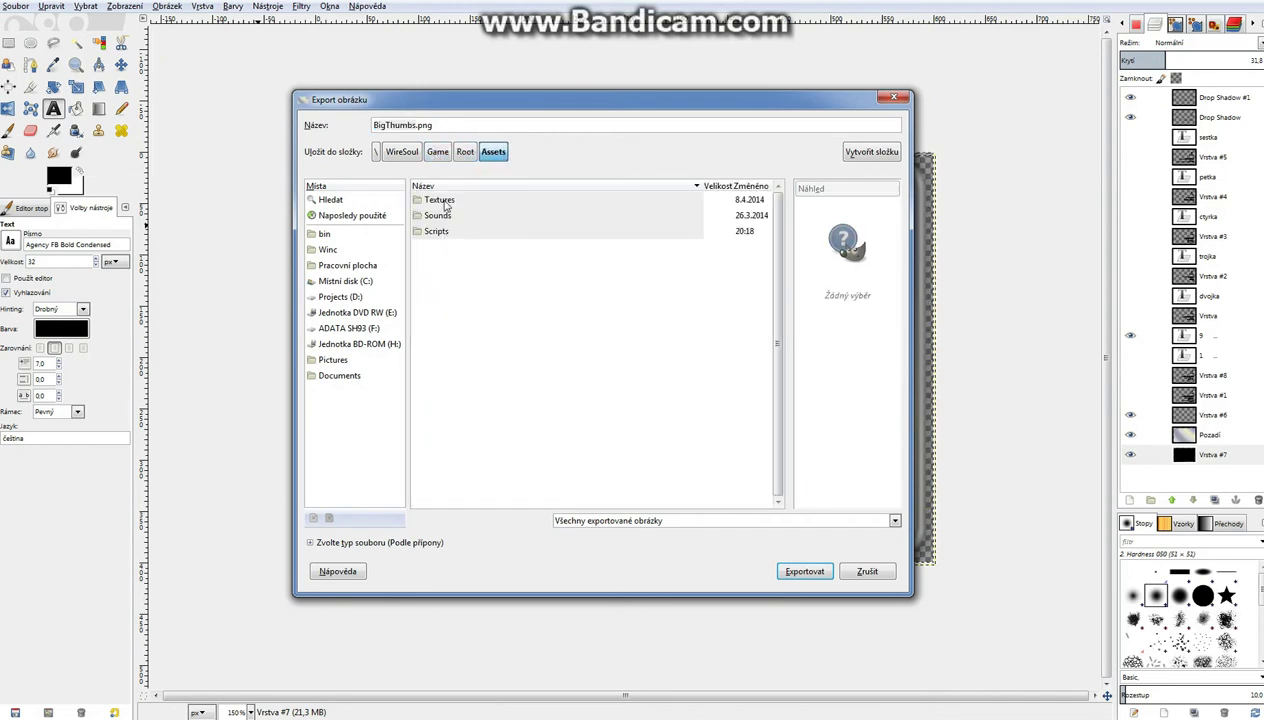
pyautogui.doubleClick(446, 203)
pyautogui.doubleClick(437, 232)
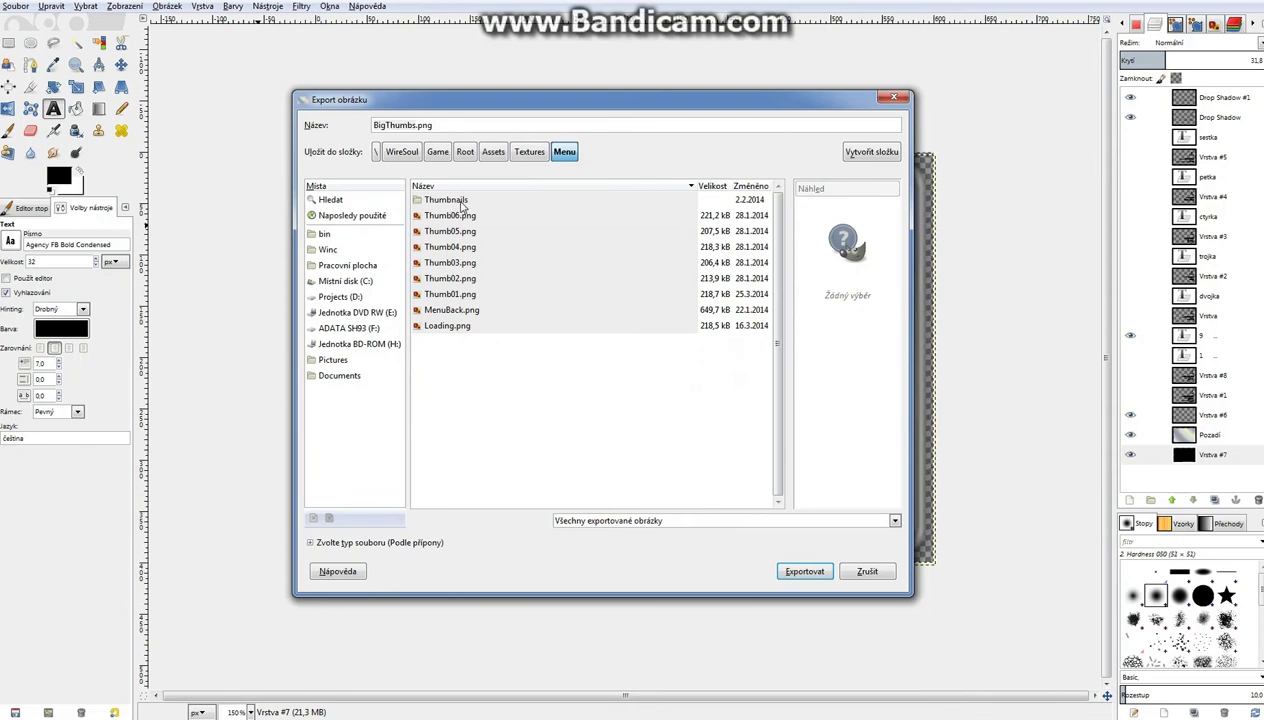
pyautogui.hotkey('alt', 'Tab')
# Step: Browse Explorer to WireSoul\Game\Root\Assets\Textures\Menu to view Thumb01–Thumb06, then return to GIMP
pyautogui.scroll(1, 572, 222)
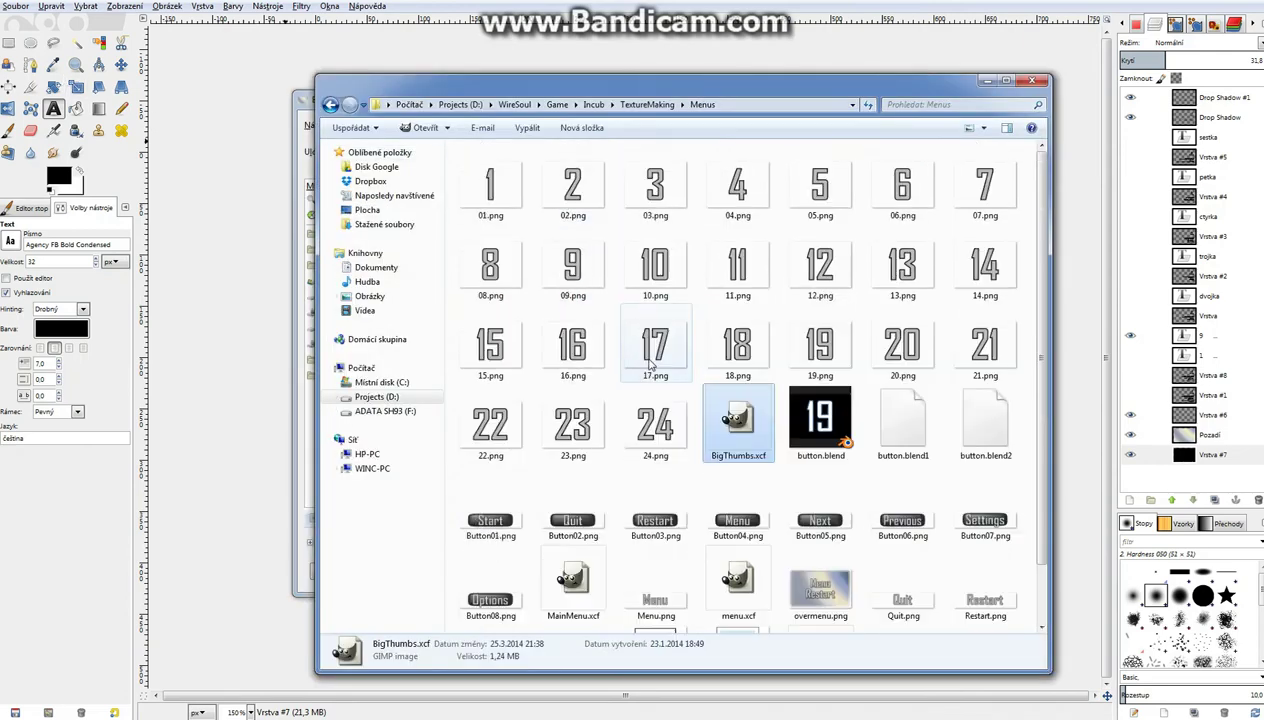
pyautogui.click(516, 105)
pyautogui.doubleClick(490, 168)
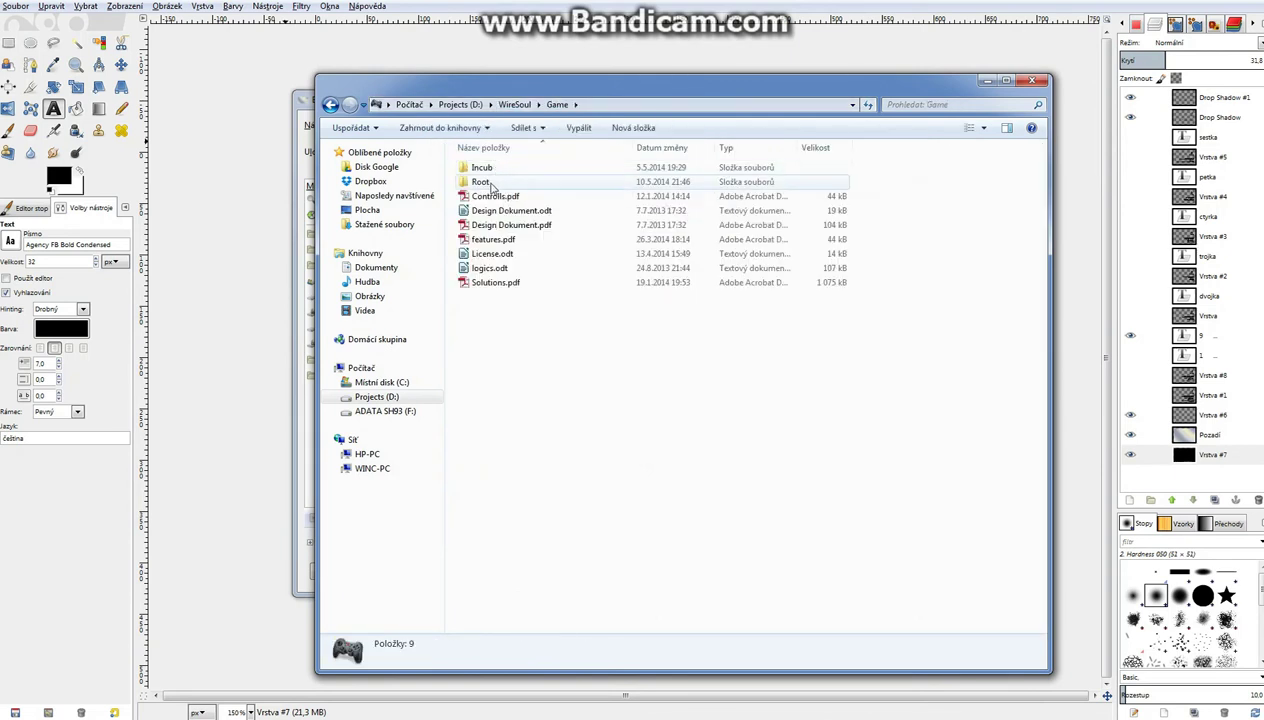
pyautogui.doubleClick(487, 182)
pyautogui.click(495, 171)
pyautogui.doubleClick(495, 170)
pyautogui.doubleClick(494, 197)
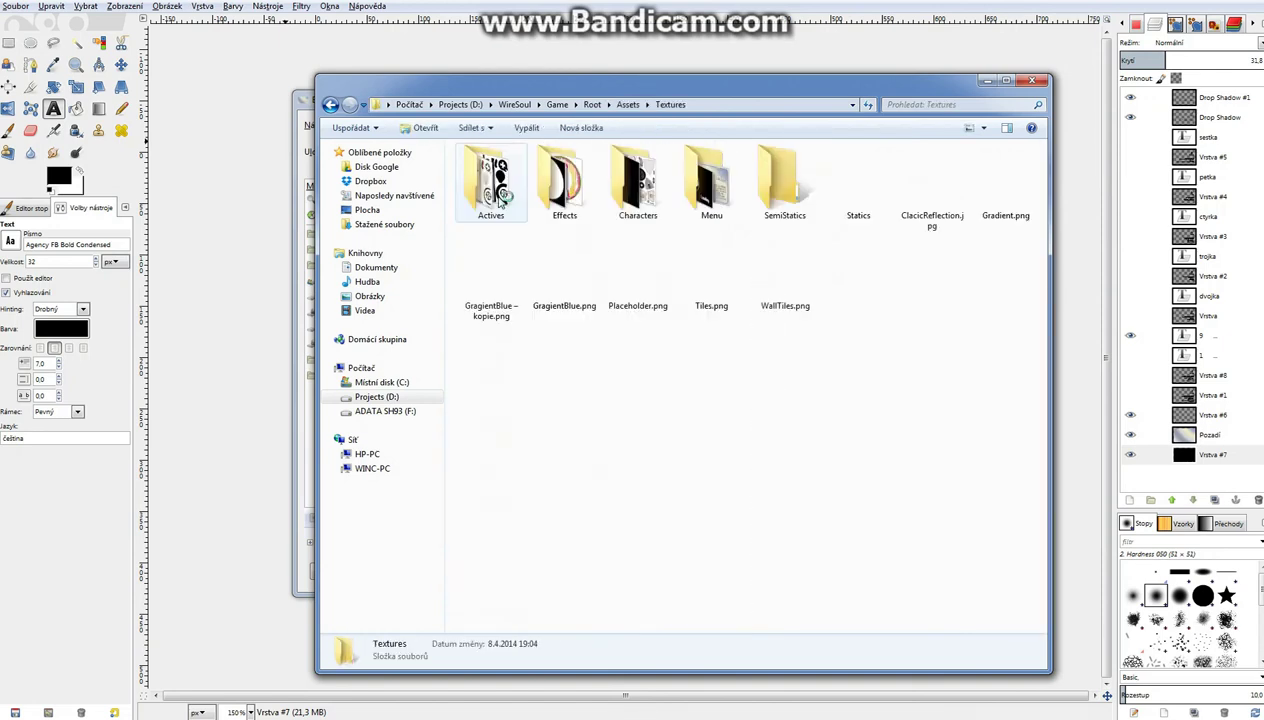
pyautogui.doubleClick(714, 185)
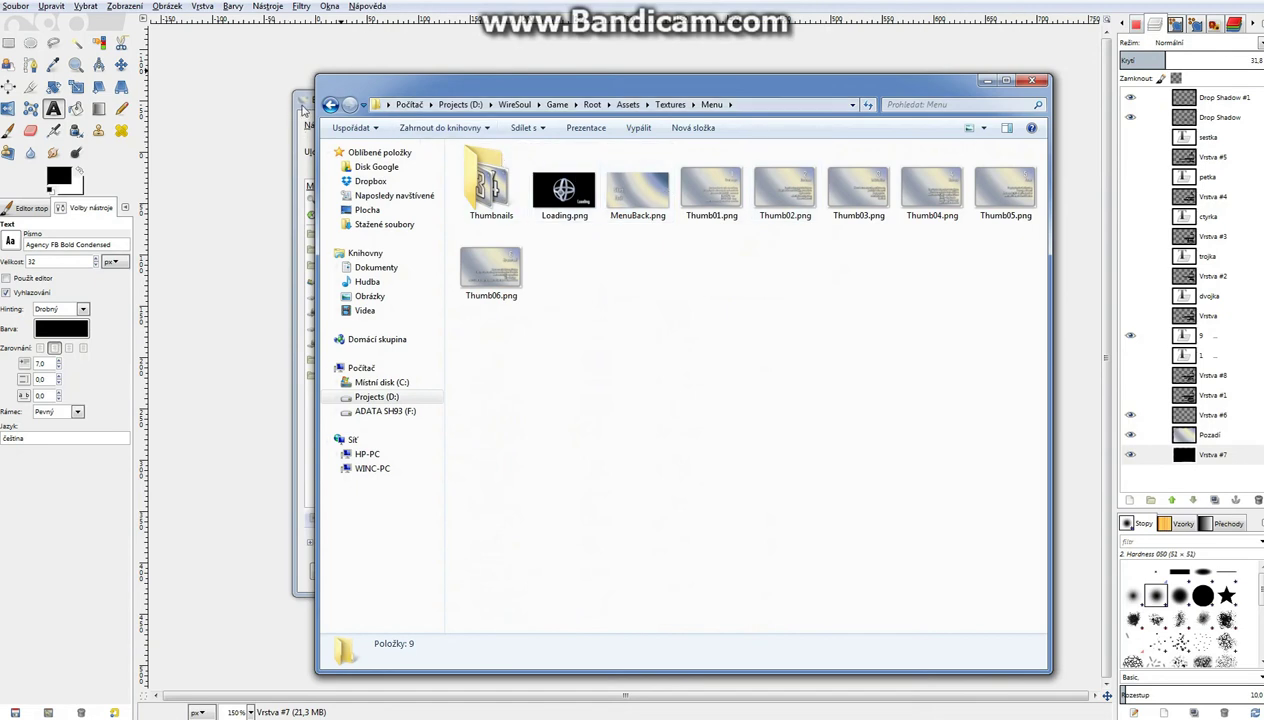
pyautogui.click(303, 108)
# Step: Export the card as Thumb09.png into the Menu folder, confirming the PNG options
pyautogui.click(475, 363)
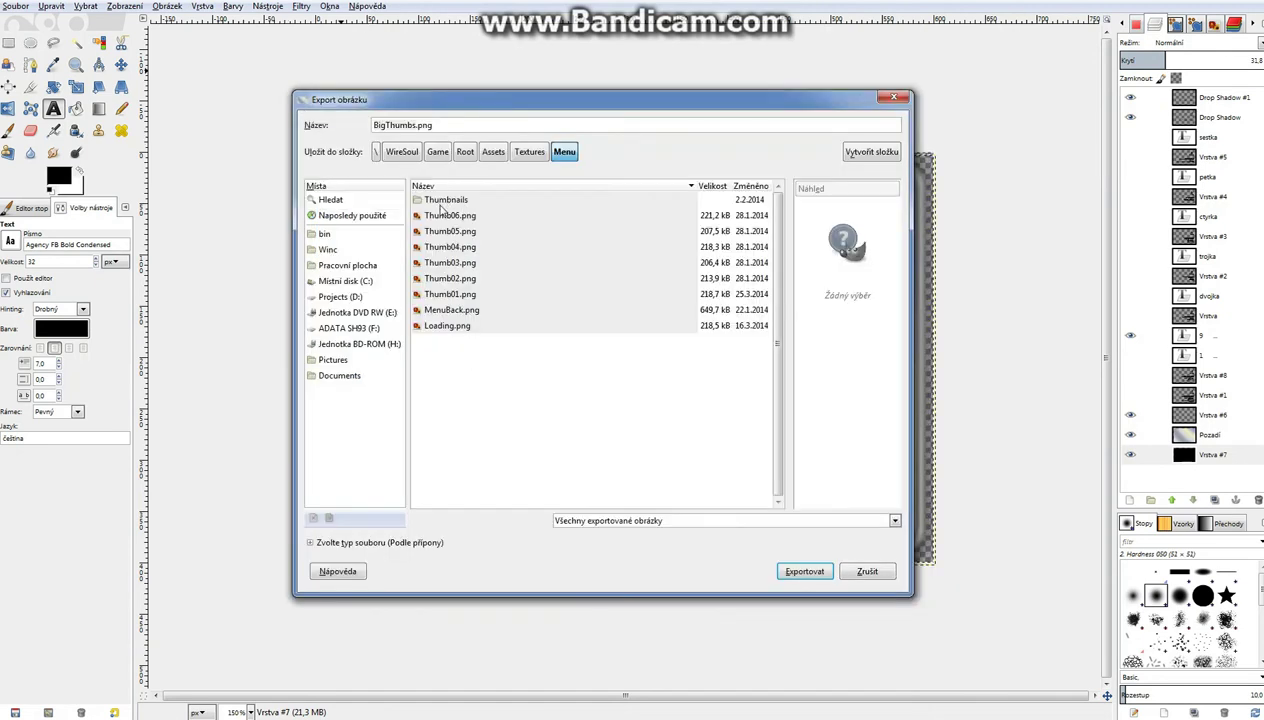
pyautogui.click(437, 218)
pyautogui.write('09')
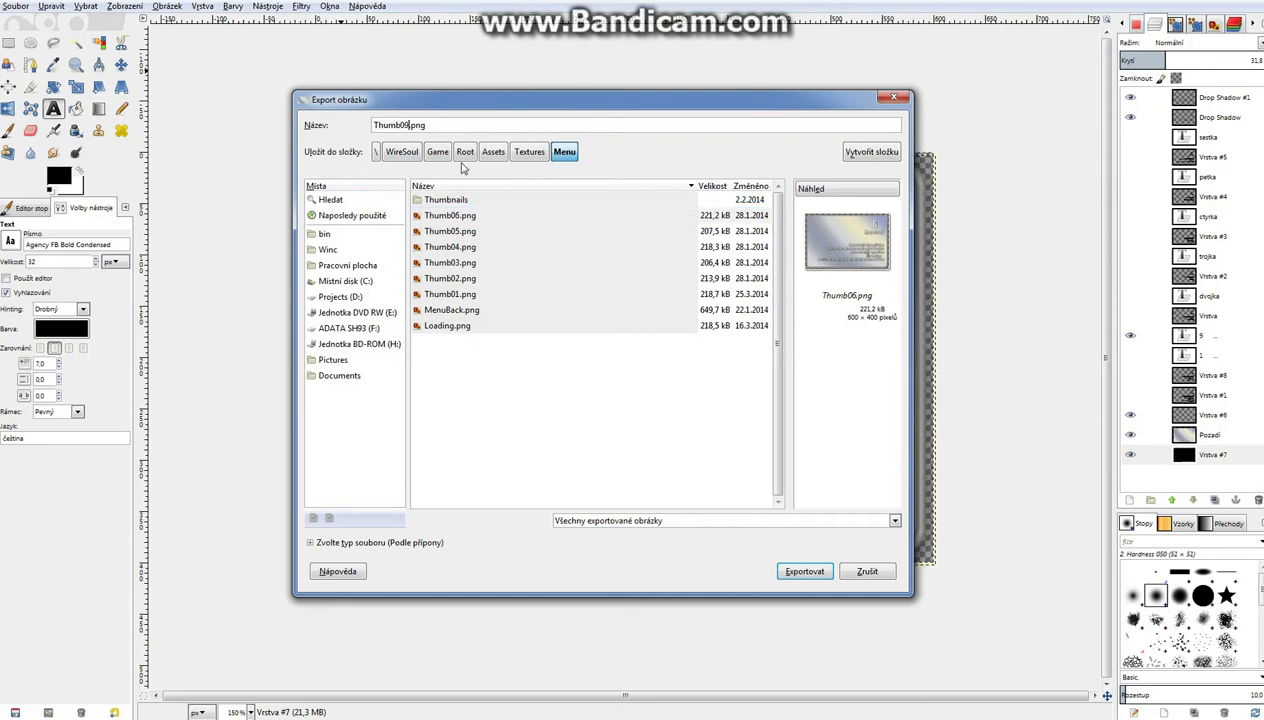
pyautogui.click(803, 571)
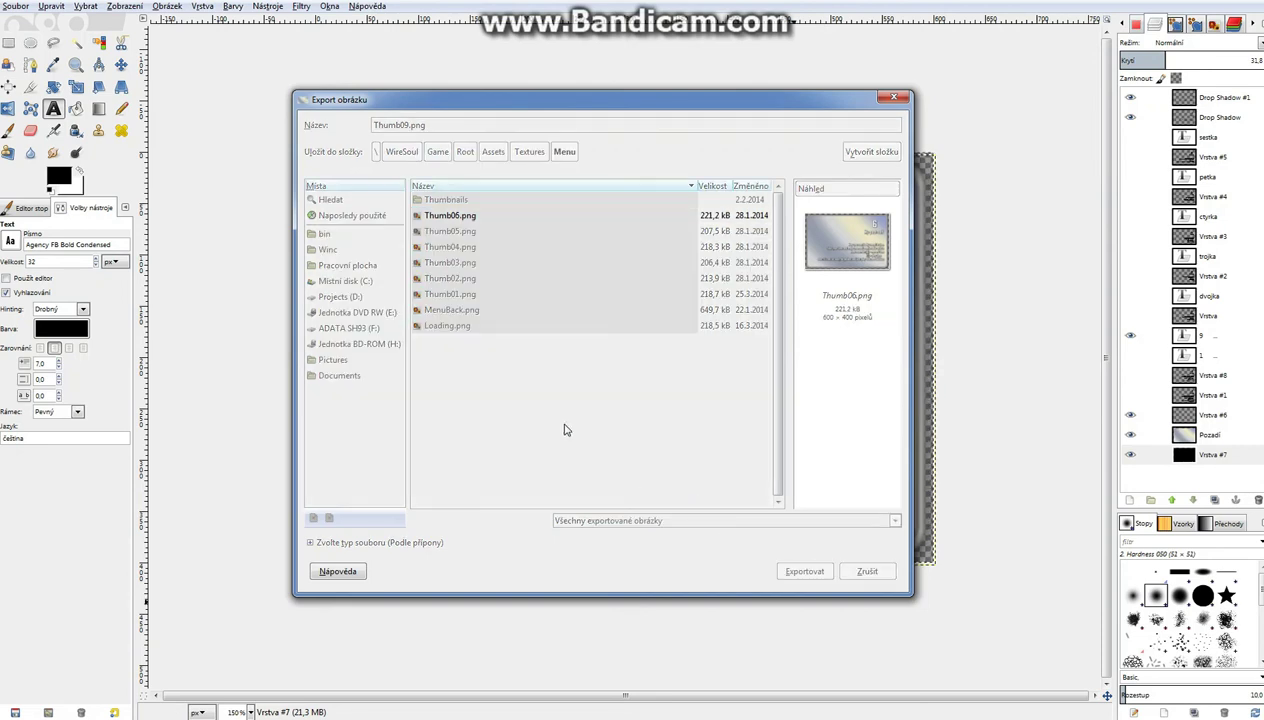
pyautogui.click(522, 288)
pyautogui.click(522, 343)
pyautogui.click(522, 381)
pyautogui.click(613, 475)
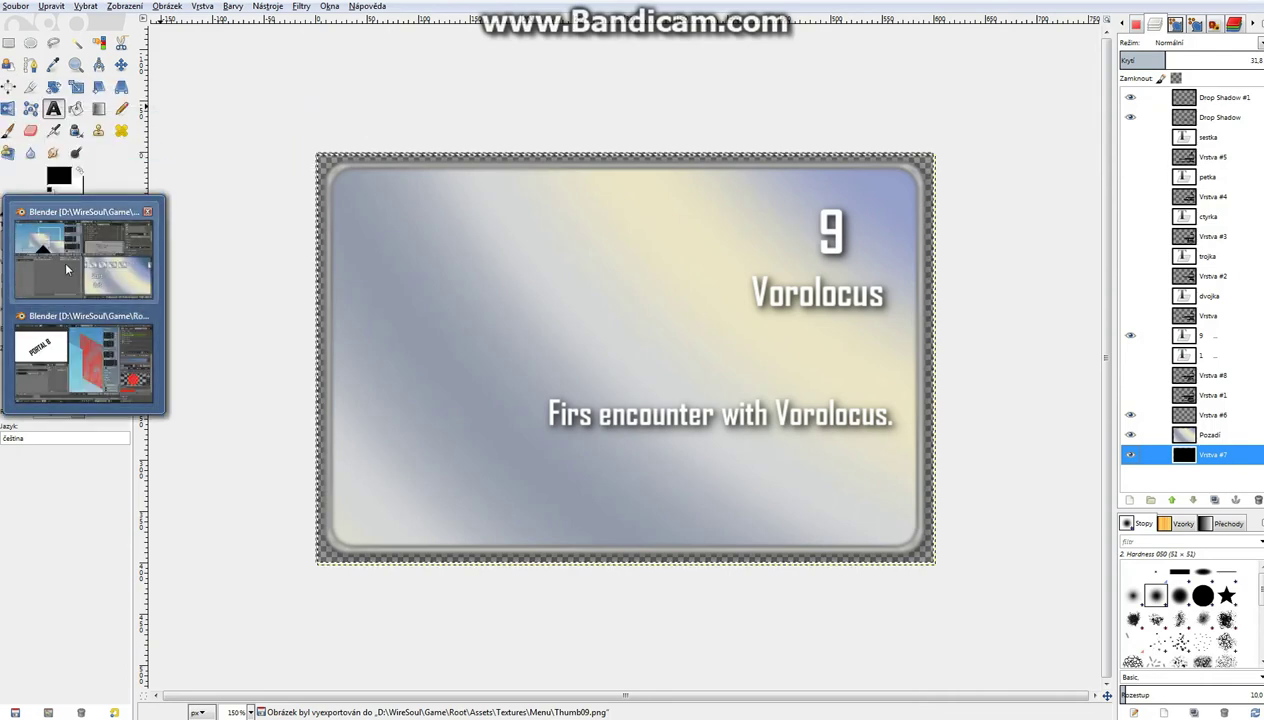
# Step: Load Thumb09.png from Assets\Textures\Menu as the ThumbBig09Tex image
pyautogui.click(67, 268)
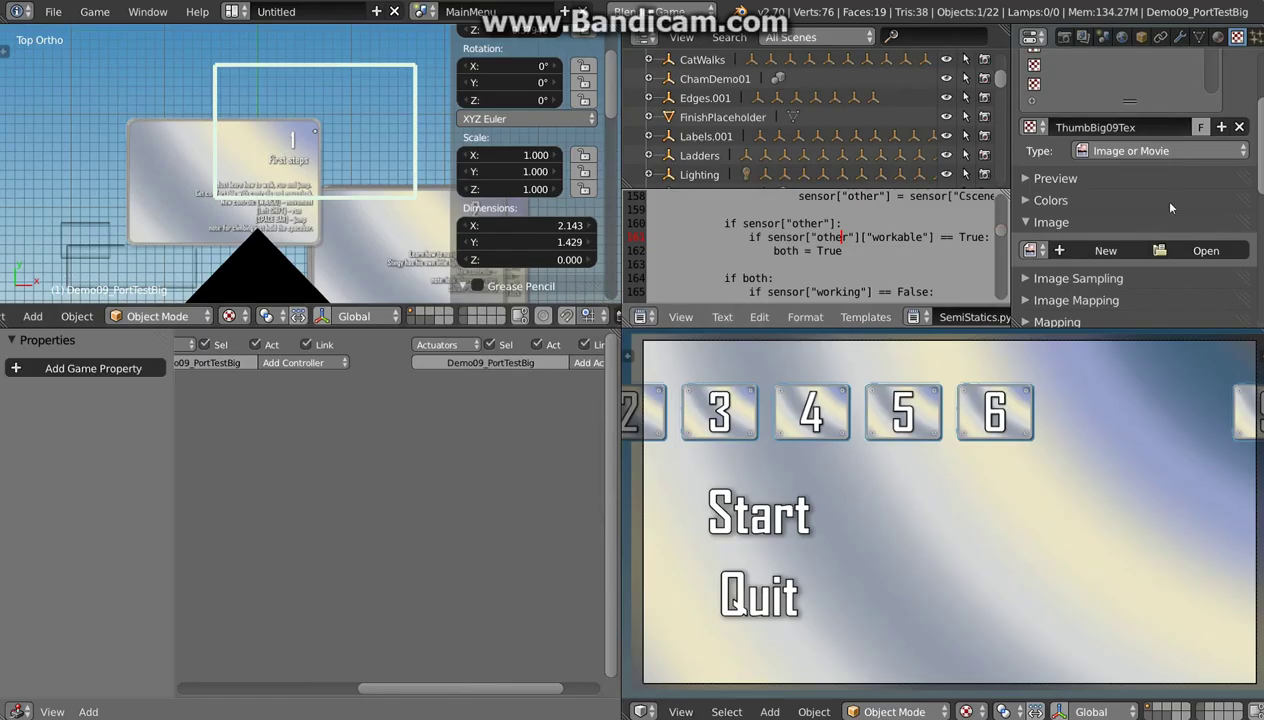
pyautogui.click(1205, 250)
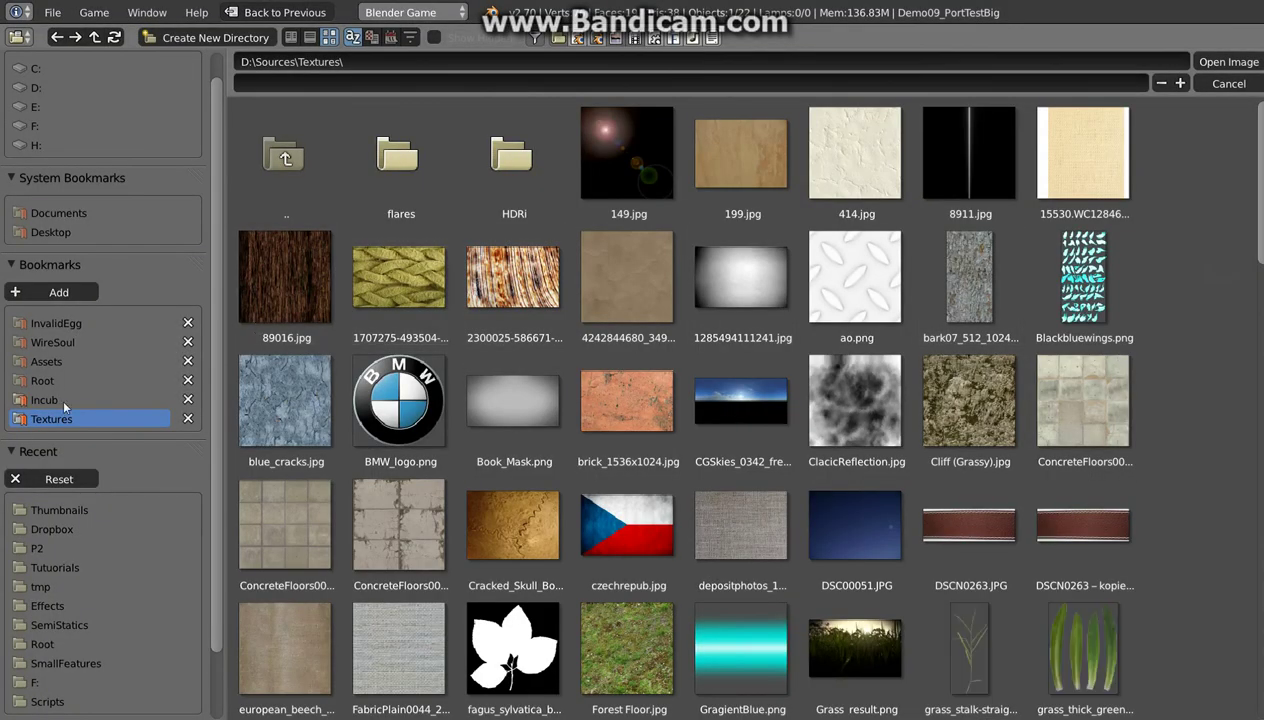
pyautogui.click(47, 361)
pyautogui.click(624, 183)
pyautogui.click(749, 184)
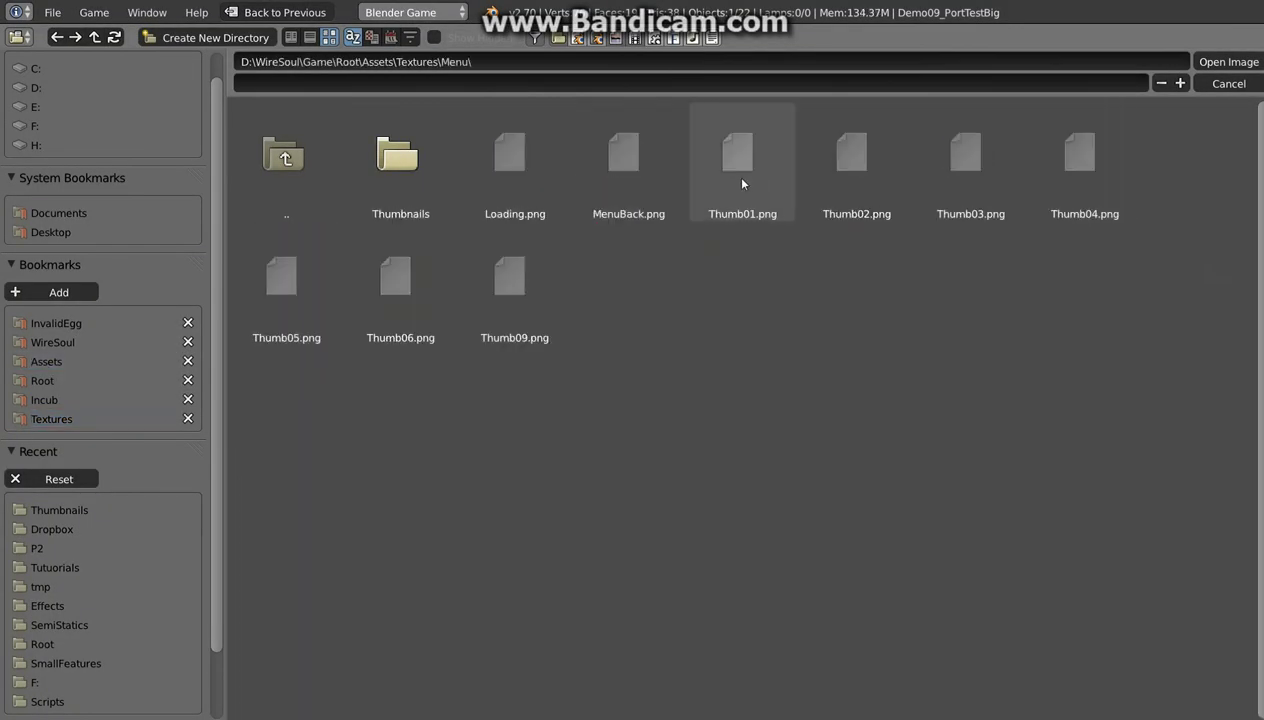
pyautogui.click(513, 293)
pyautogui.click(1228, 61)
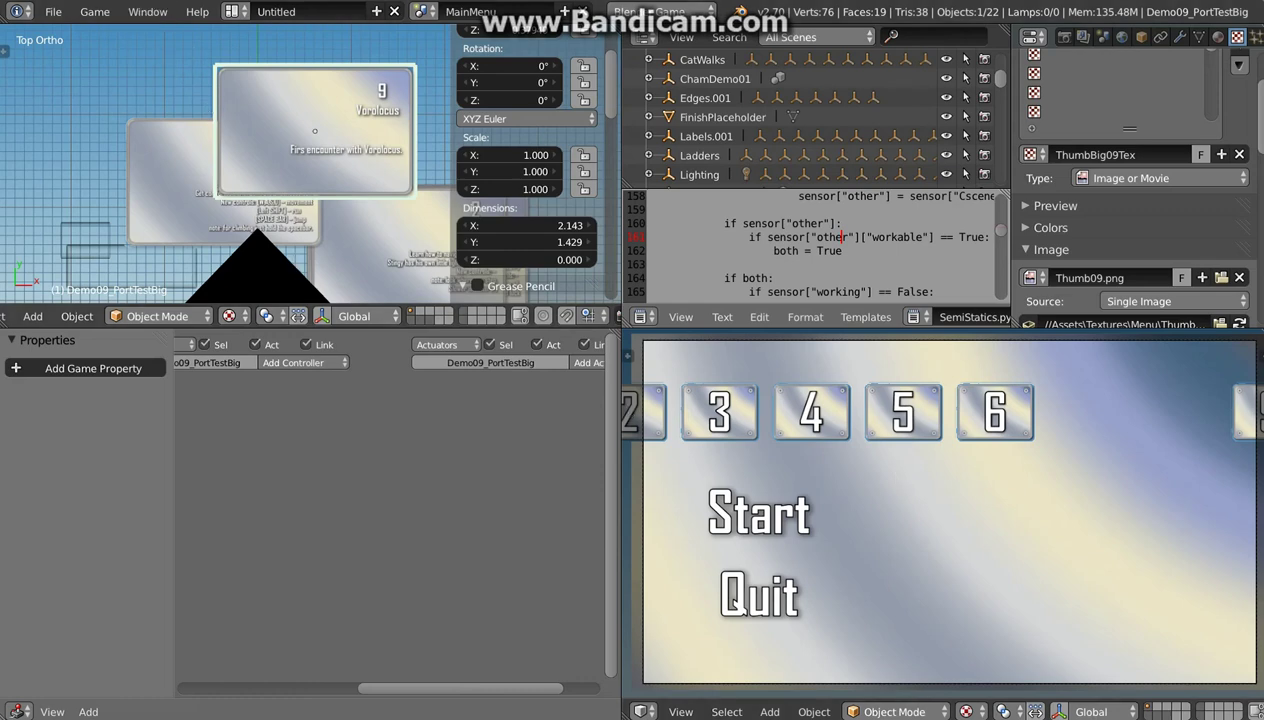
pyautogui.click(147, 11)
pyautogui.click(178, 126)
pyautogui.rightClick(890, 489)
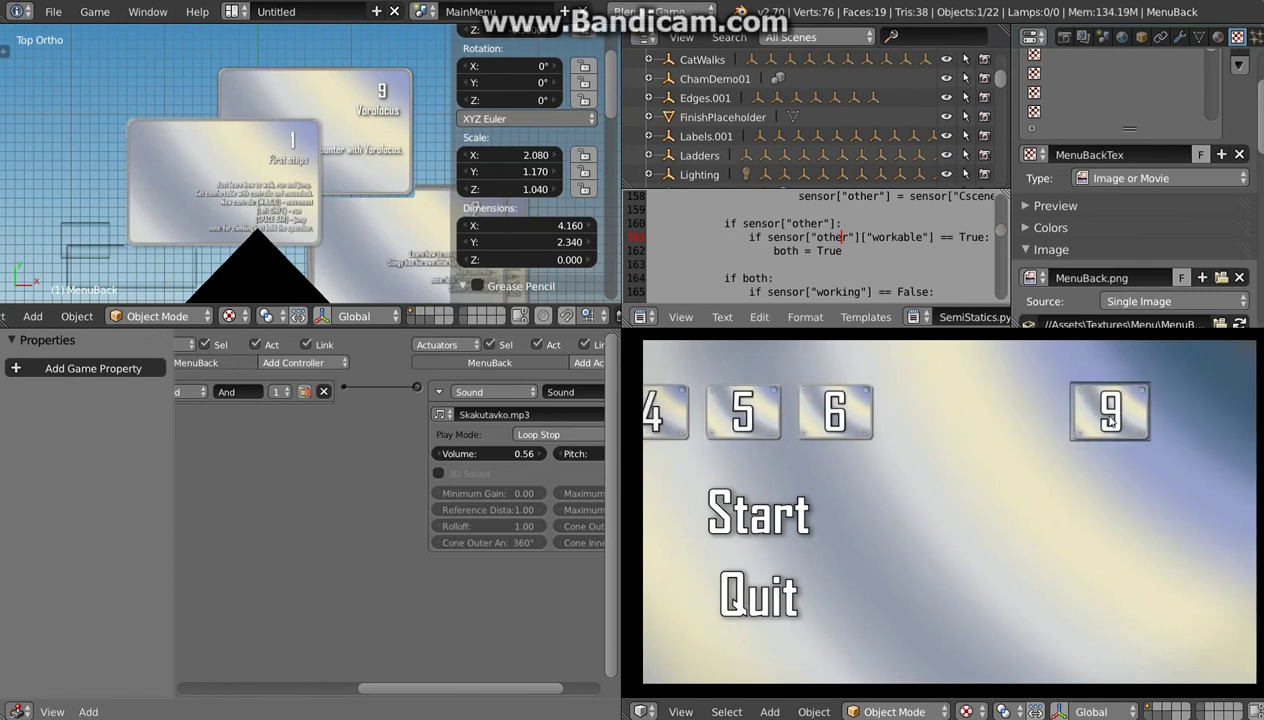
pyautogui.click(1110, 415)
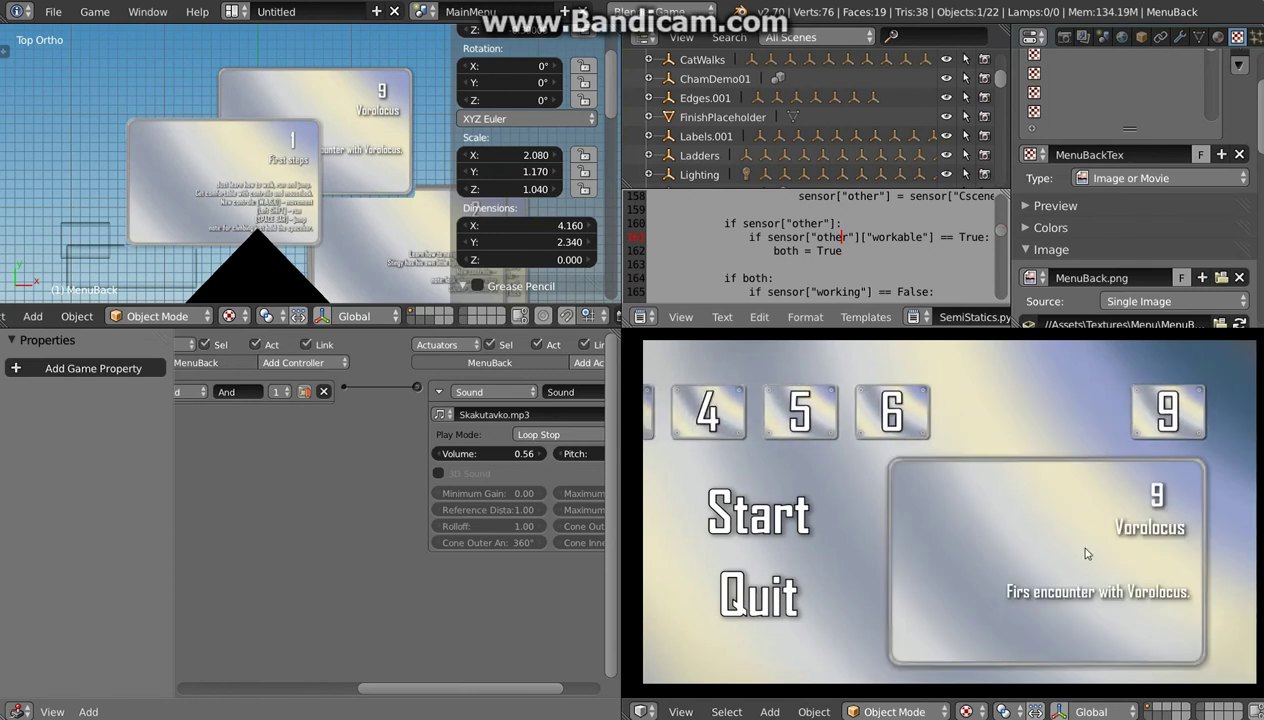
pyautogui.click(759, 524)
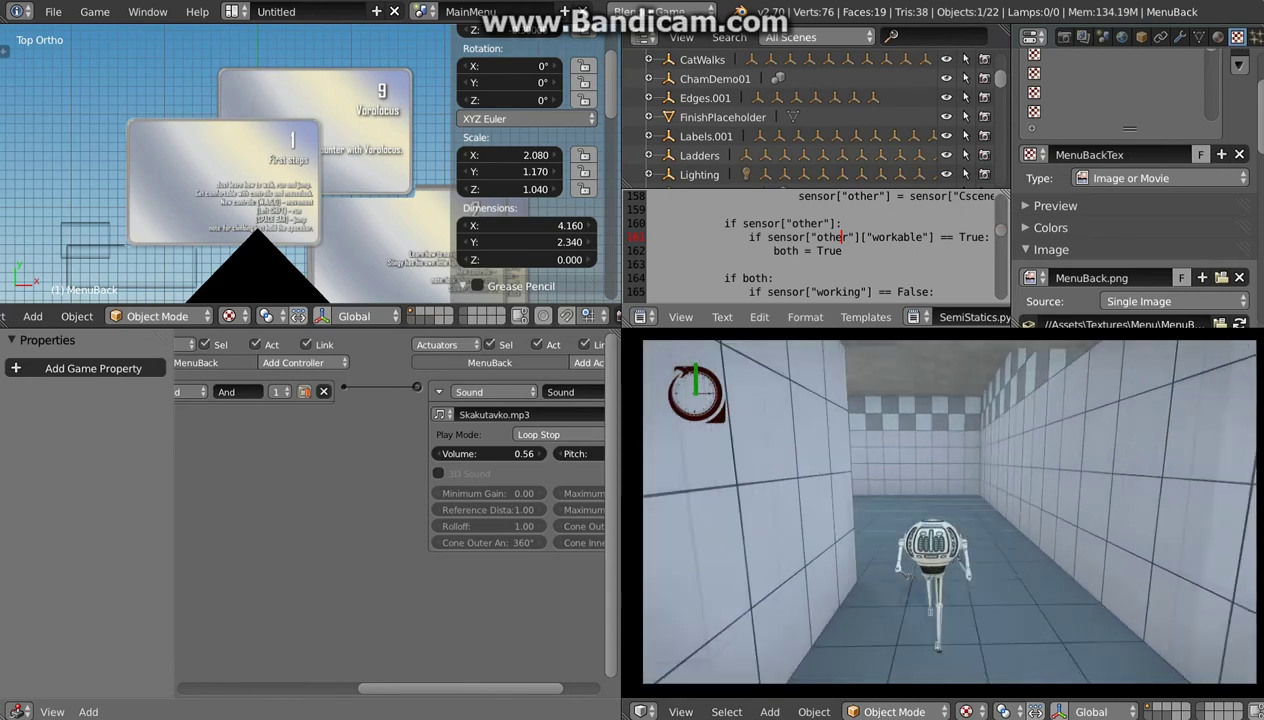
pyautogui.press('w')
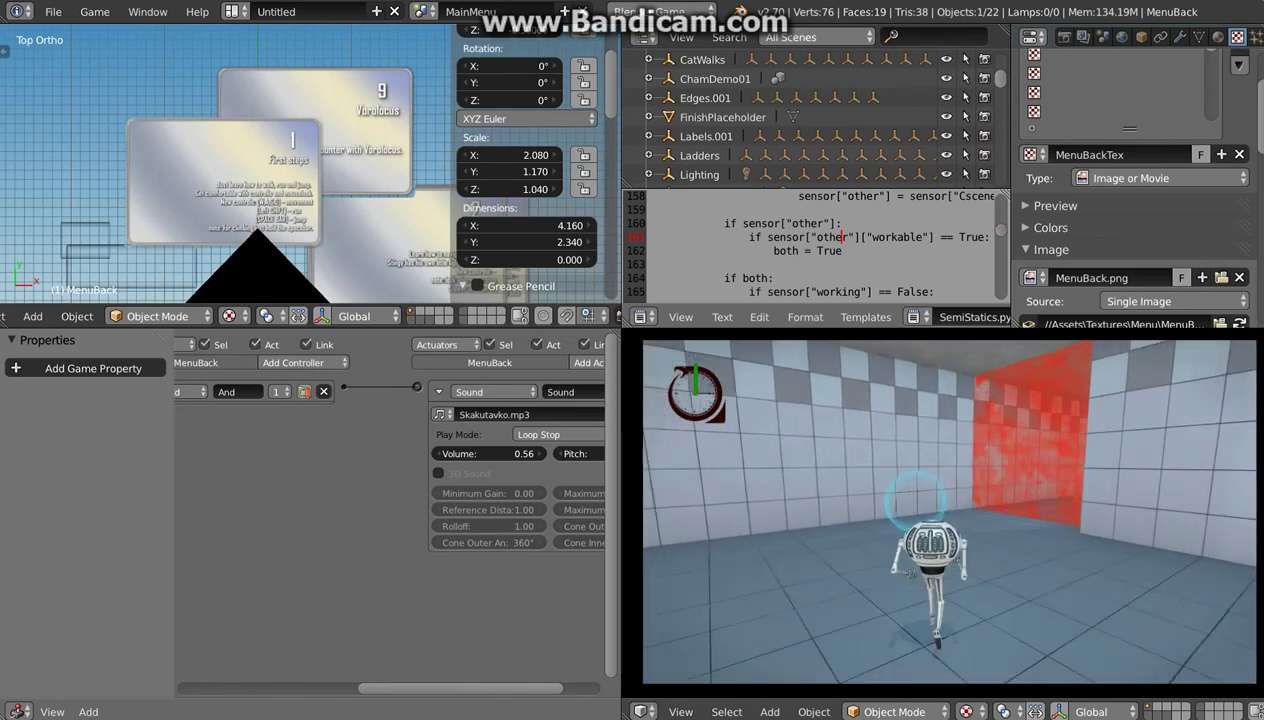
pyautogui.press('a')
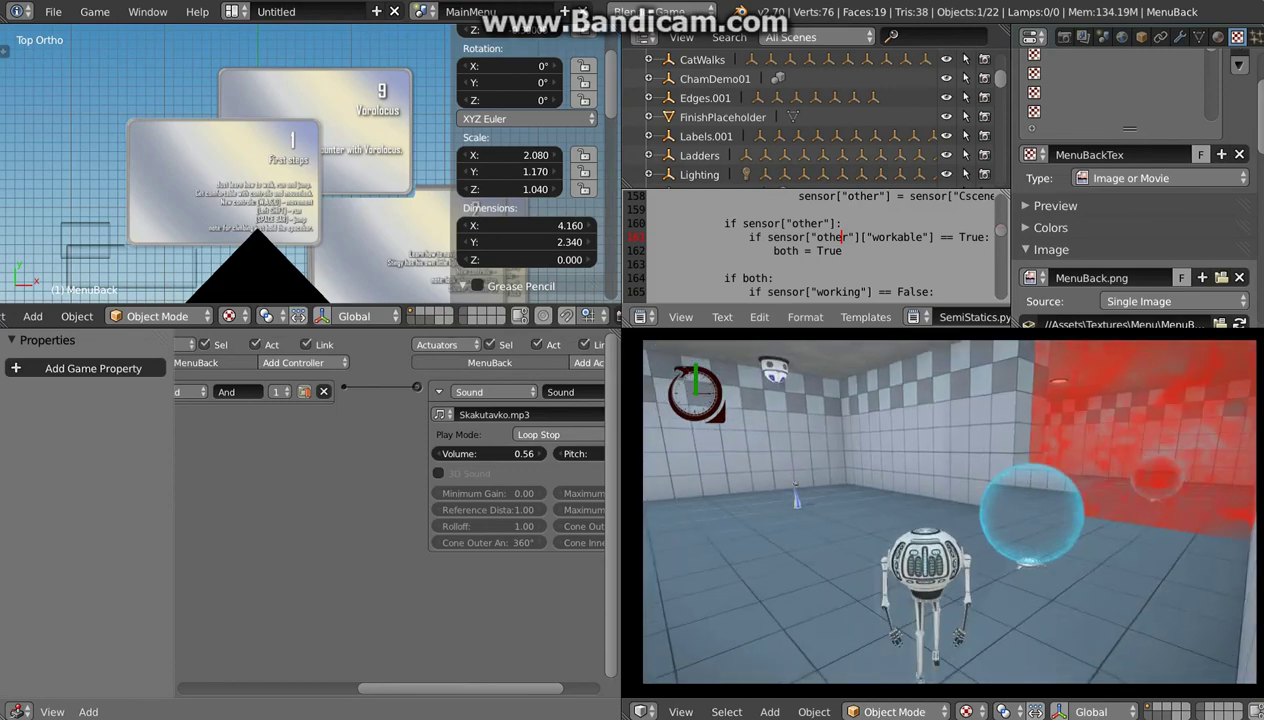
pyautogui.press('d')
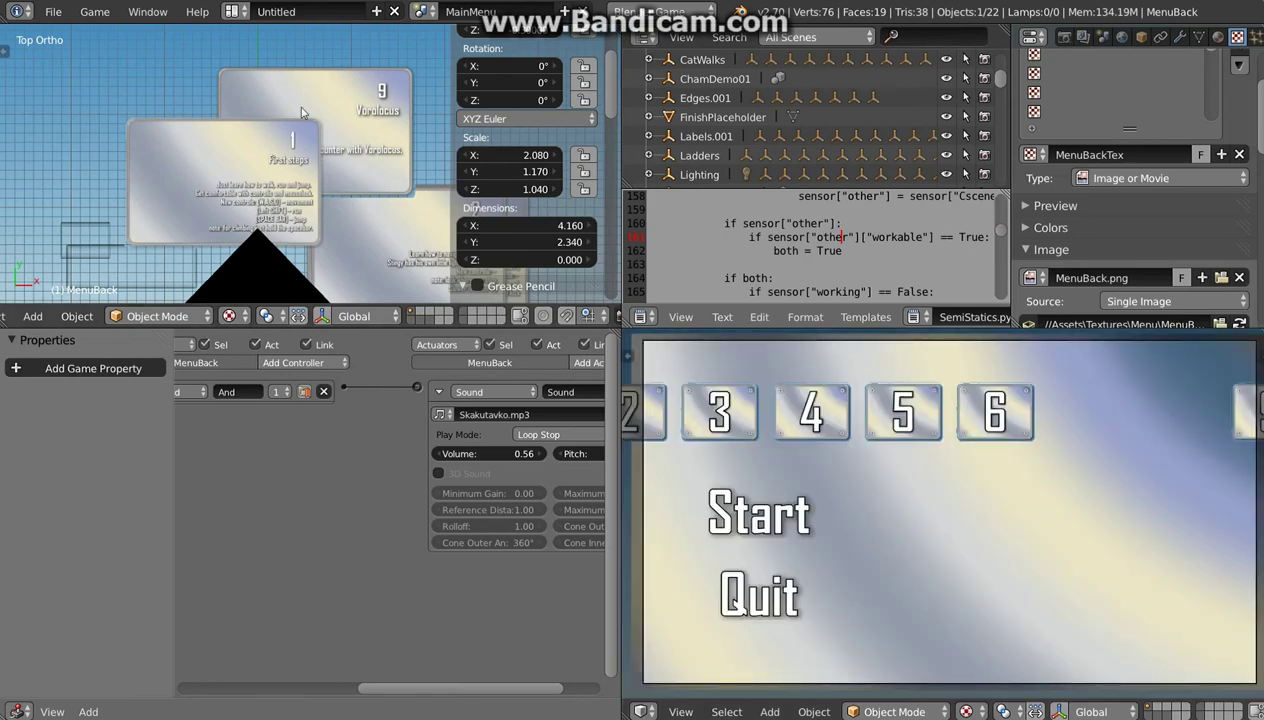
# Step: Switch to the Demo01_FirstStep scene and pan across the level
pyautogui.click(421, 12)
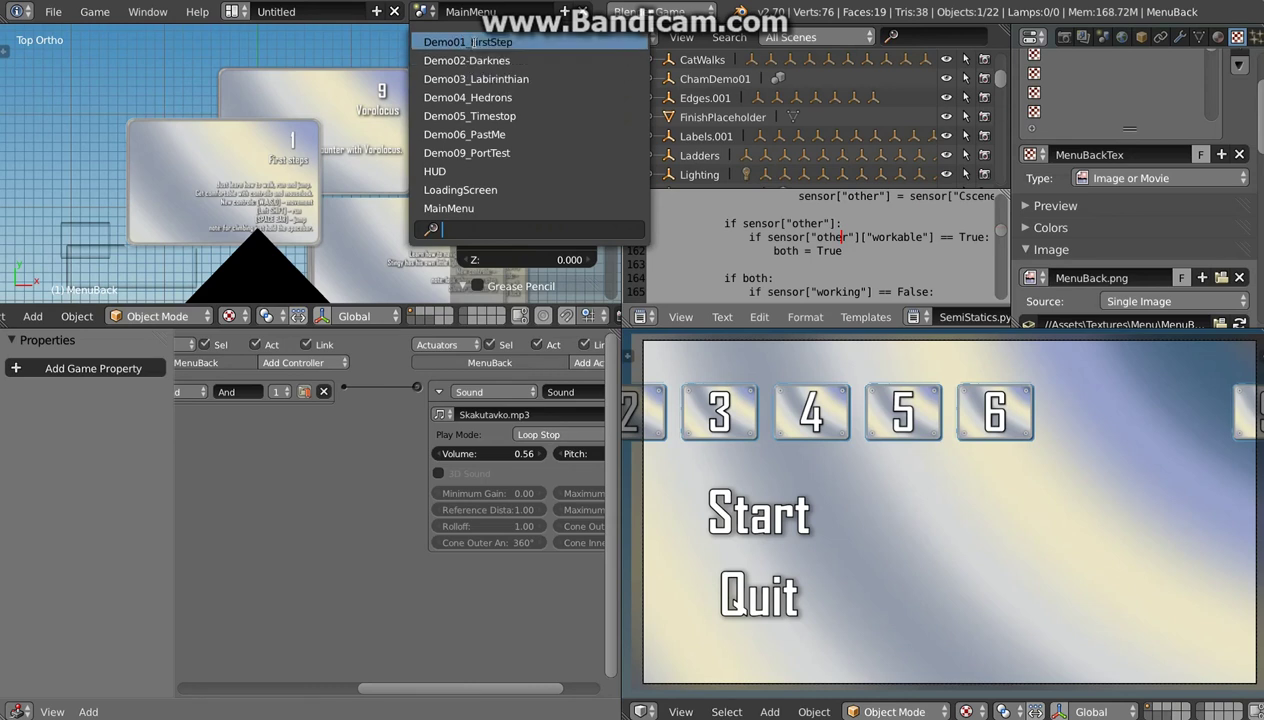
pyautogui.click(465, 44)
pyautogui.scroll(-5, 318, 147)
pyautogui.scroll(-5, 317, 195)
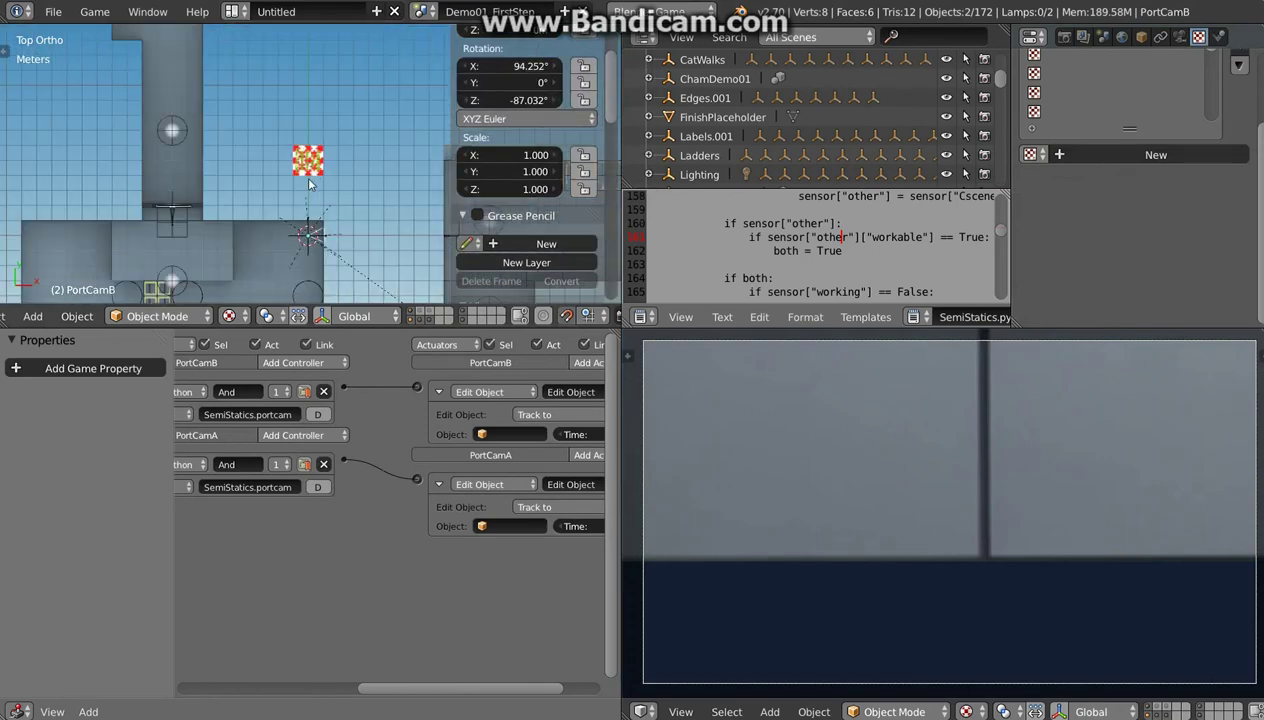
pyautogui.moveTo(307, 184)
pyautogui.keyDown('shift'); pyautogui.mouseDown(button='middle')
pyautogui.moveTo(60, 72)
pyautogui.moveTo(248, 235)
pyautogui.moveTo(269, 168)
pyautogui.mouseUp(button='middle'); pyautogui.keyUp('shift')
# Step: Select the Placeholder cube and orbit around it to inspect it
pyautogui.rightClick(245, 220)
pyautogui.scroll(3, 273, 176)
pyautogui.rightClick(240, 250)
pyautogui.scroll(4, 245, 245)
pyautogui.moveTo(250, 245); pyautogui.dragTo(255, 238, button='middle')
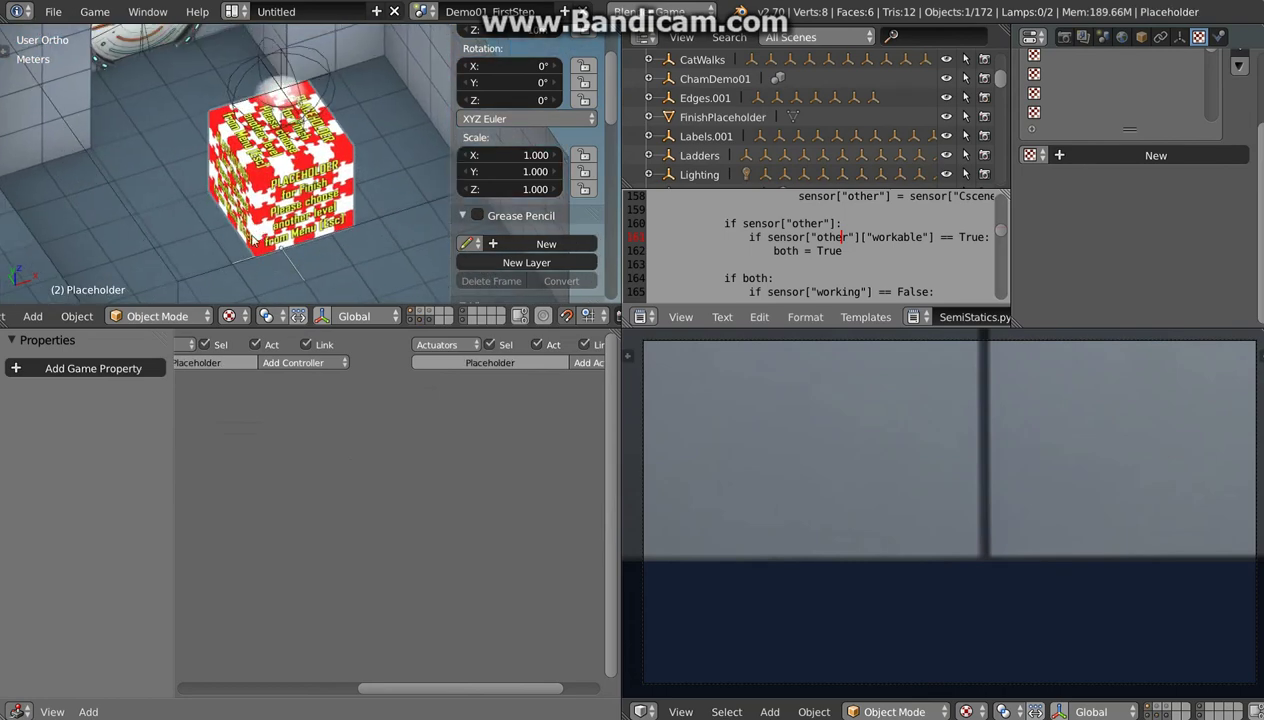
pyautogui.click(423, 12)
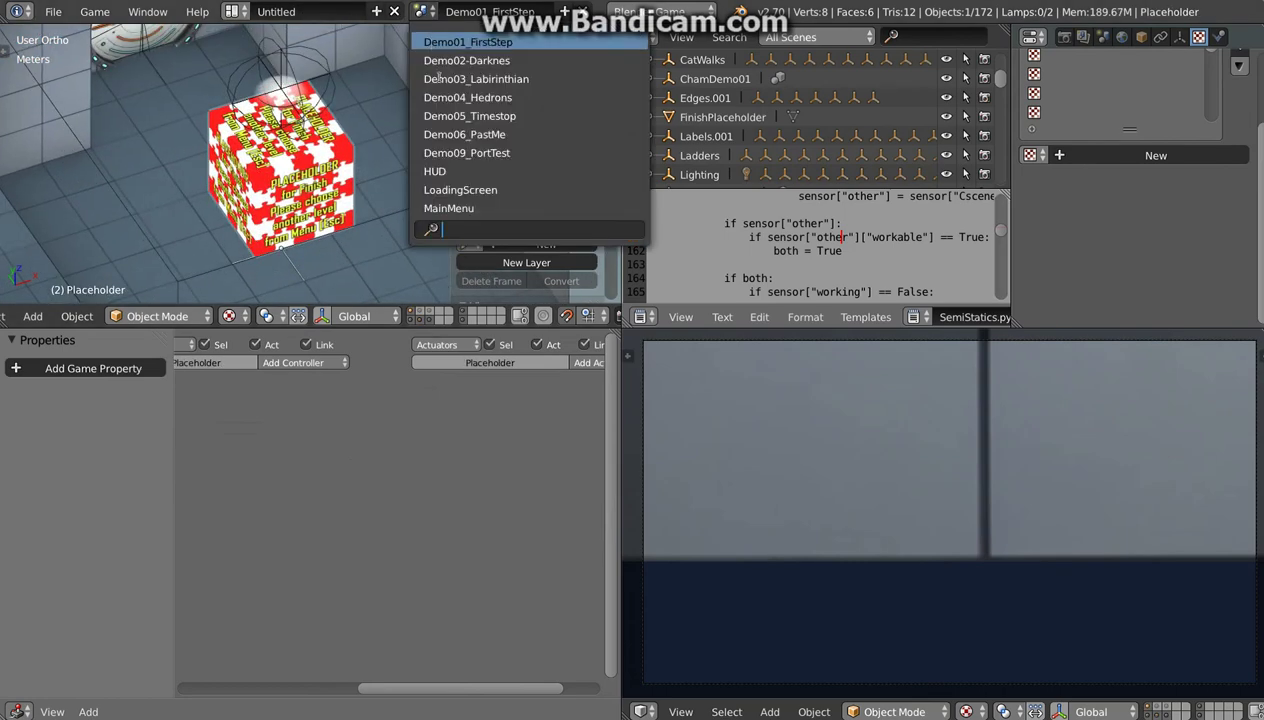
# Step: Switch to the Demo09_PortTest scene and view its building from the top
pyautogui.click(430, 152)
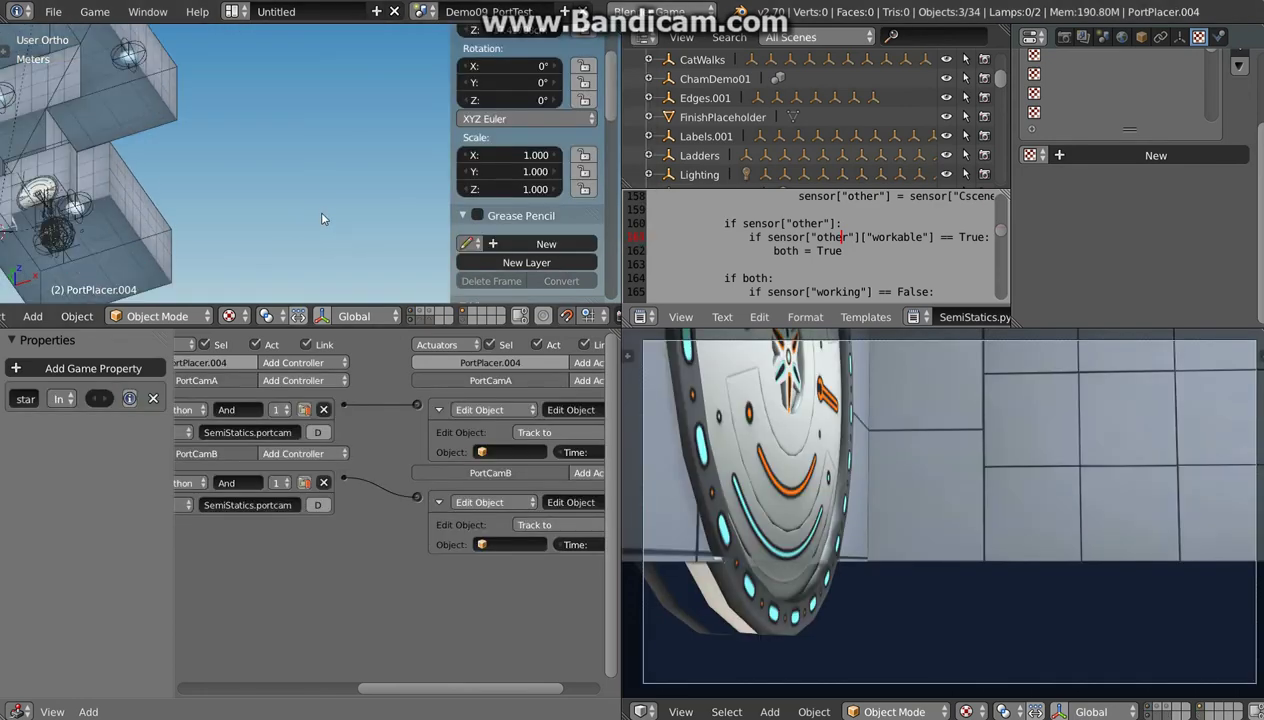
pyautogui.moveTo(315, 212)
pyautogui.keyDown('shift'); pyautogui.mouseDown(button='middle')
pyautogui.moveTo(423, 96)
pyautogui.moveTo(260, 145)
pyautogui.moveTo(262, 194)
pyautogui.mouseUp(button='middle'); pyautogui.keyUp('shift')
pyautogui.press('KP_7')
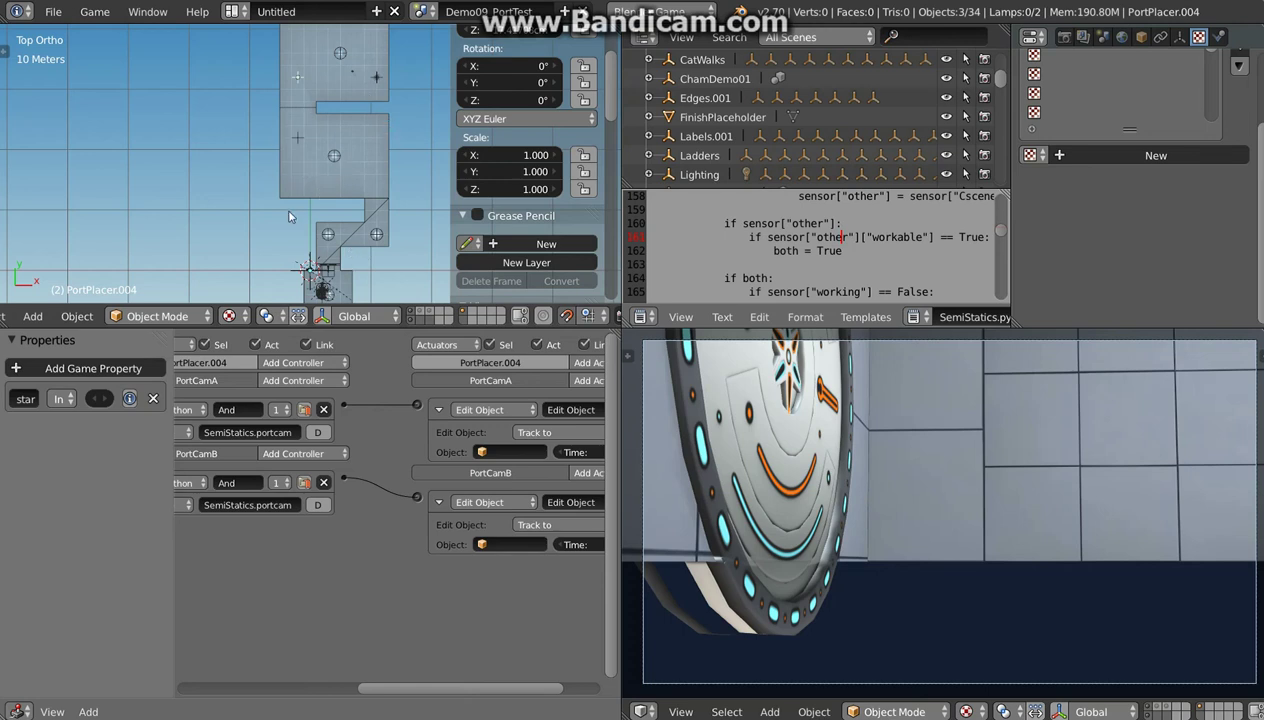
# Step: Add a Placeholder group instance to the level and start moving it into place
pyautogui.hotkey('shift', 'a')
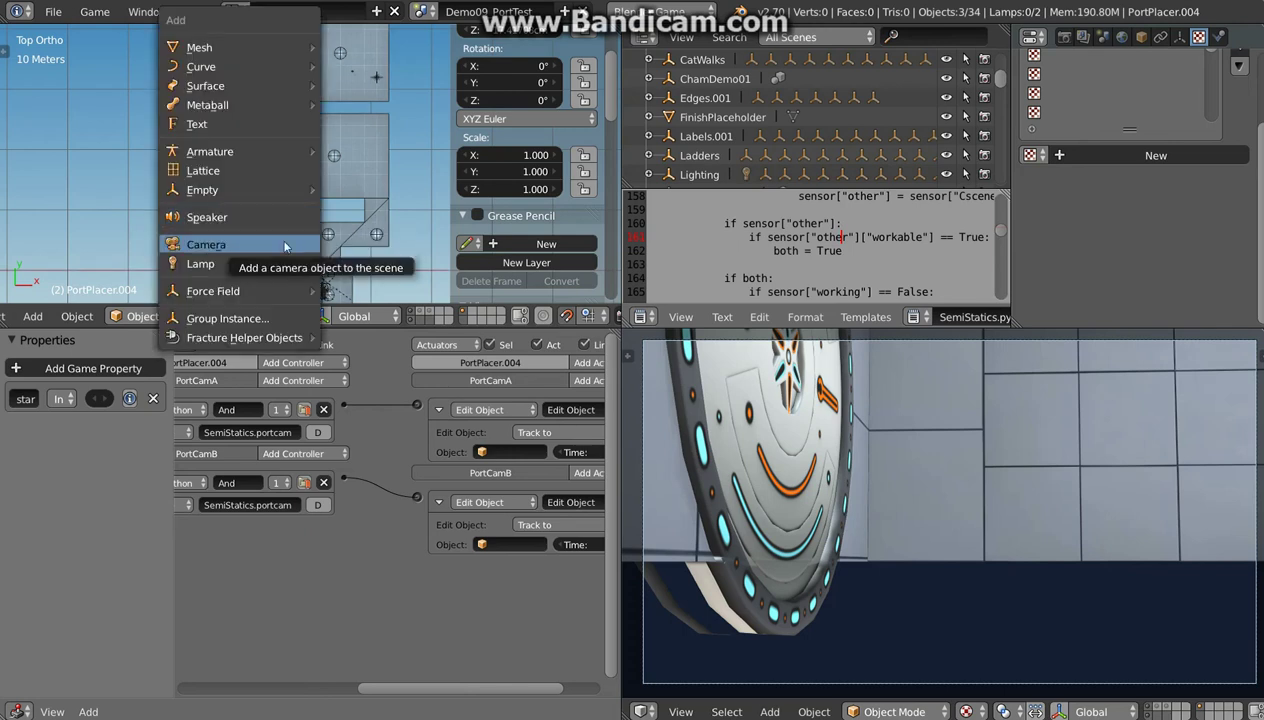
pyautogui.click(250, 318)
pyautogui.write('place')
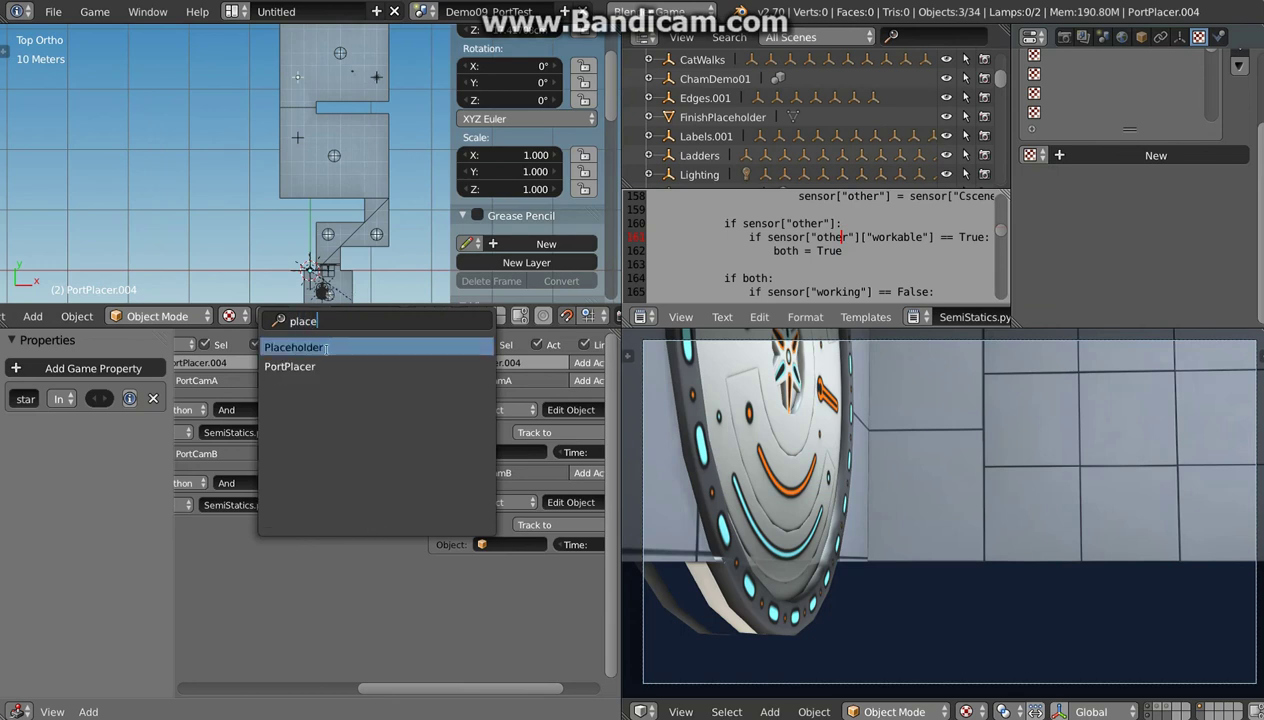
pyautogui.click(322, 348)
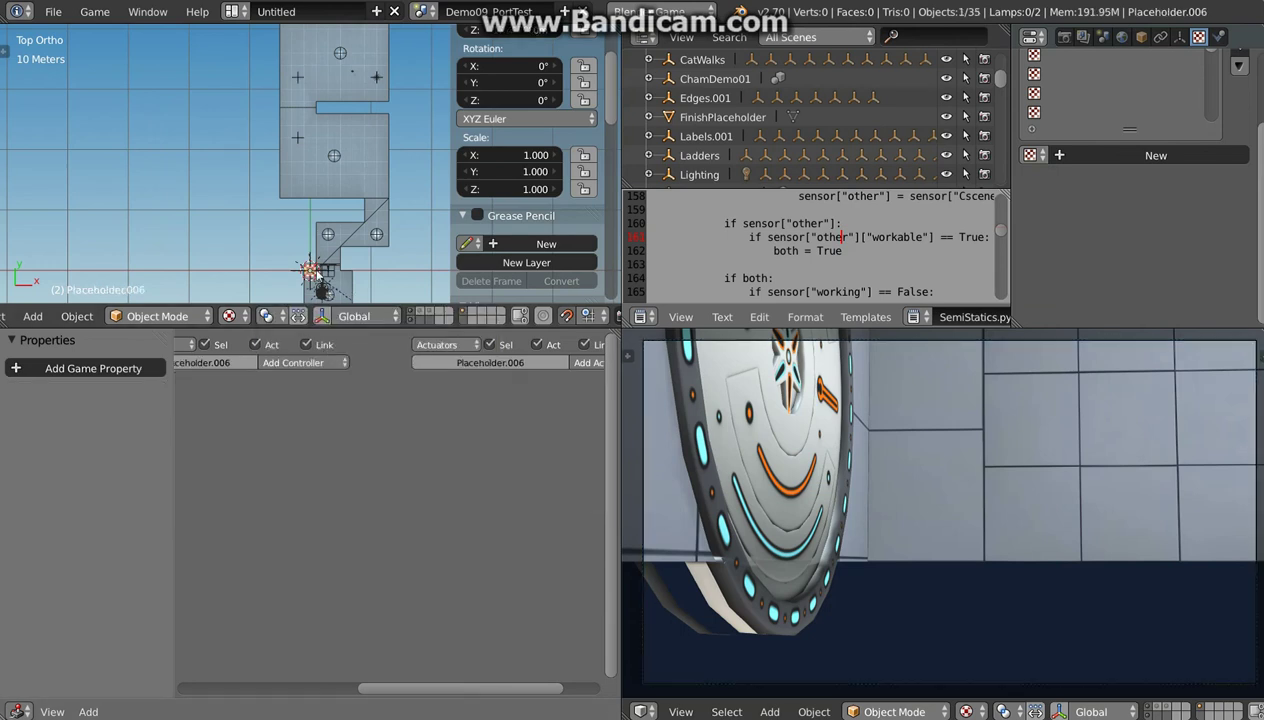
pyautogui.press('g')
pyautogui.click(326, 84)
pyautogui.keyDown('shift'); pyautogui.scroll(8, 330, 160); pyautogui.keyUp('shift')
pyautogui.press('g')
pyautogui.click(366, 76)
pyautogui.scroll(5, 332, 118)
pyautogui.press('g')
pyautogui.click(352, 110)
pyautogui.moveTo(360, 116)
pyautogui.mouseDown(button='middle')
pyautogui.moveTo(340, 98)
pyautogui.moveTo(316, 199)
pyautogui.mouseUp(button='middle')
pyautogui.scroll(3, 313, 183)
pyautogui.moveTo(205, 199)
pyautogui.mouseDown(button='middle')
pyautogui.moveTo(195, 181)
pyautogui.moveTo(254, 195)
pyautogui.mouseUp(button='middle')
pyautogui.scroll(1, 195, 181)
pyautogui.scroll(2, 197, 122)
pyautogui.scroll(-4, 254, 195)
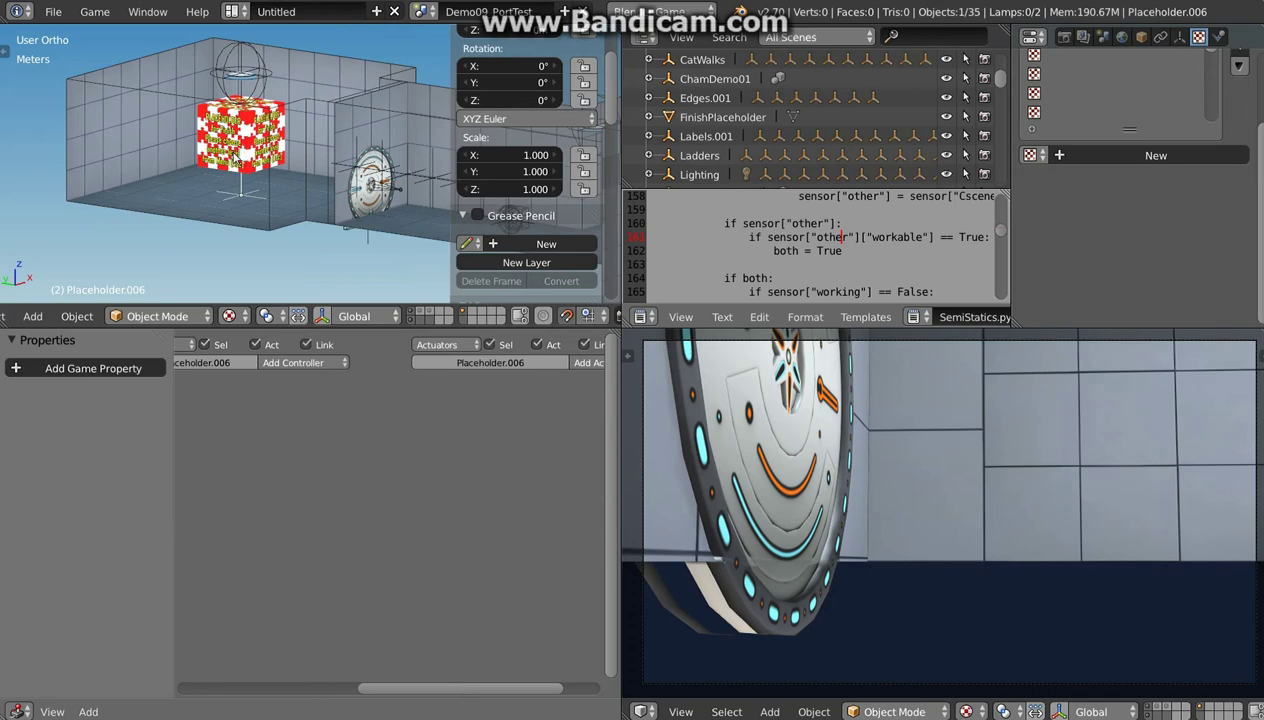
pyautogui.scroll(3, 252, 160)
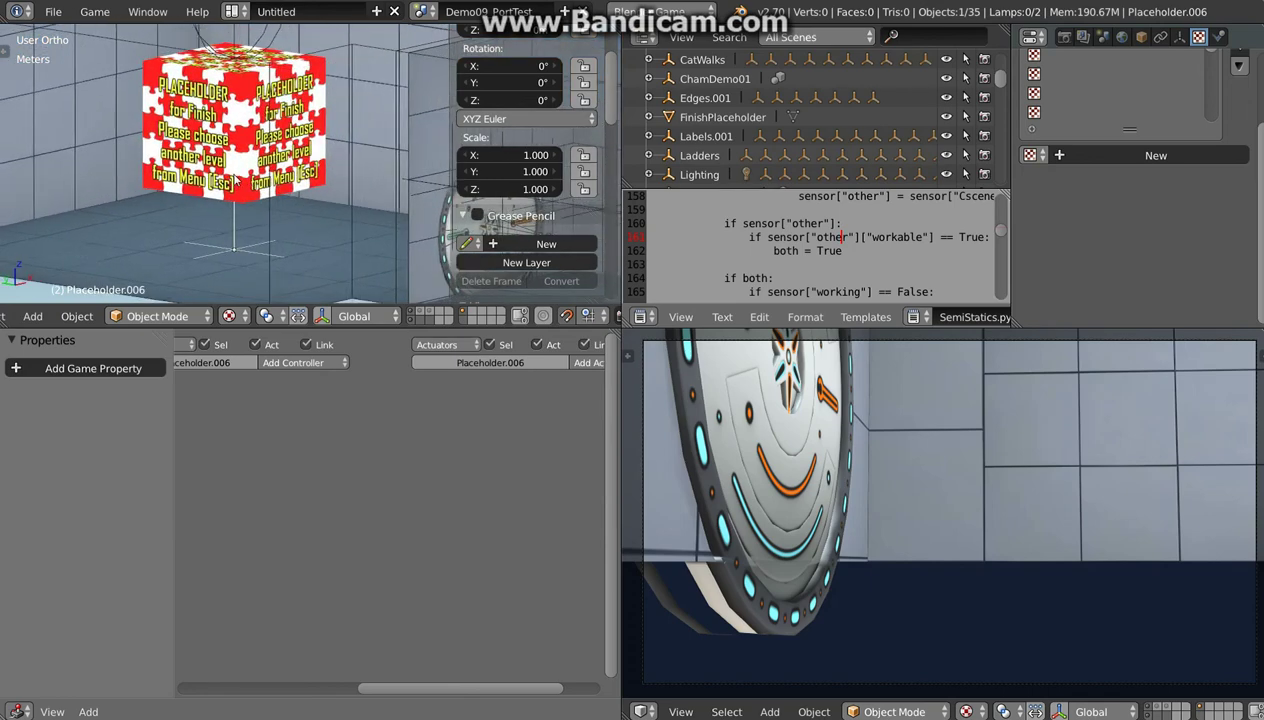
pyautogui.scroll(-2, 250, 170)
pyautogui.scroll(2, 234, 186)
pyautogui.scroll(-4, 234, 186)
pyautogui.moveTo(234, 186); pyautogui.dragTo(331, 242, button='middle')
pyautogui.scroll(2, 331, 242)
pyautogui.scroll(3, 362, 252)
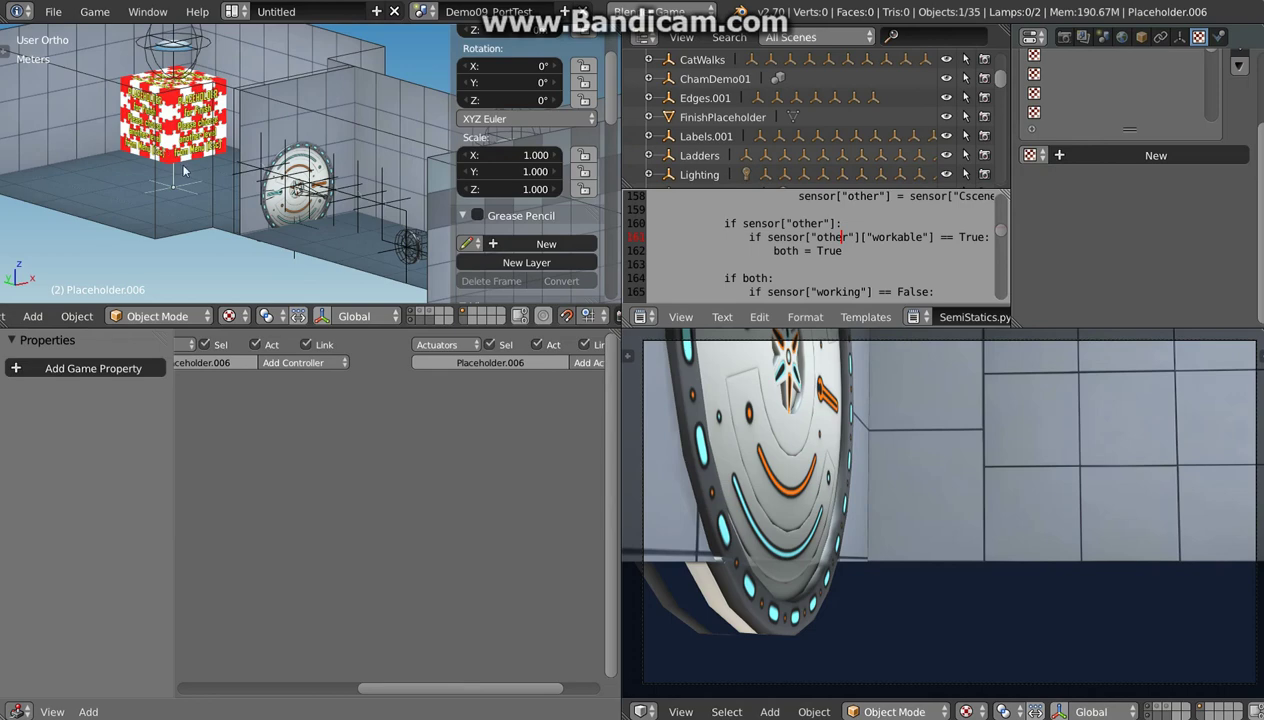
# Step: Turn the level view frontal and orbit the lower view away from the camera framing
pyautogui.moveTo(186, 170); pyautogui.dragTo(174, 160, button='middle')
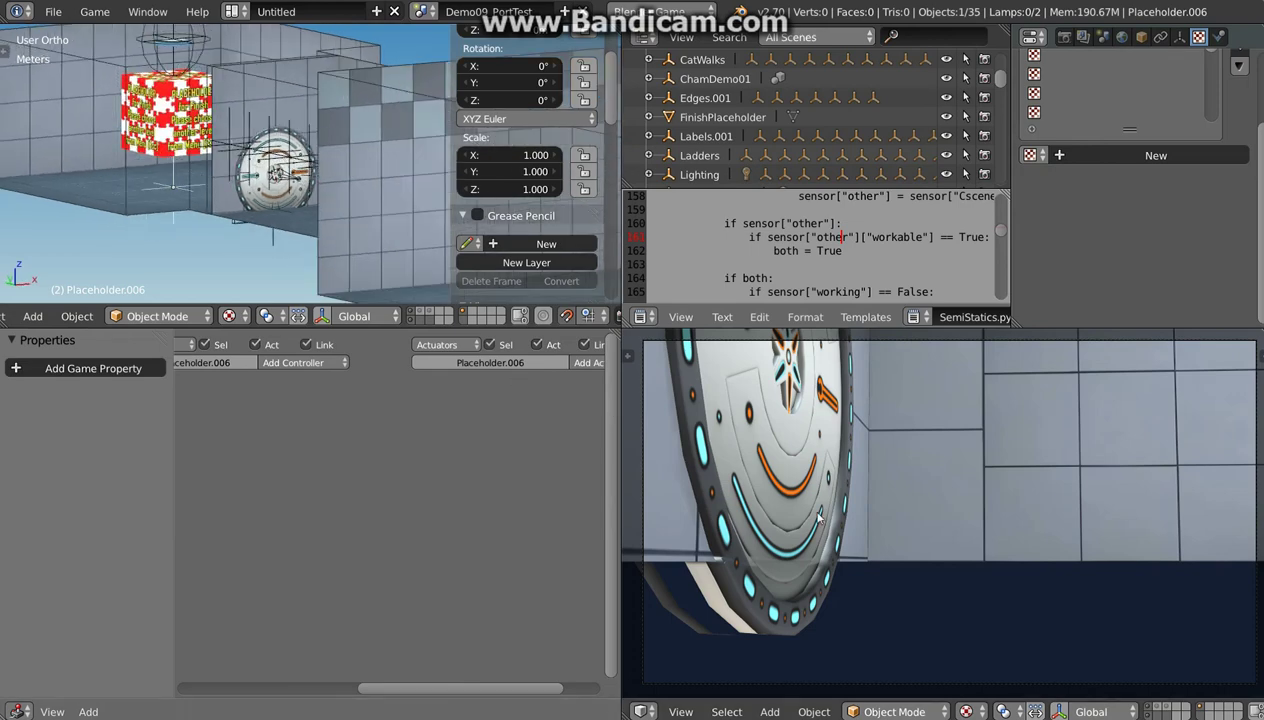
pyautogui.press('KP_0')
pyautogui.moveTo(797, 456); pyautogui.dragTo(950, 512, button='middle')
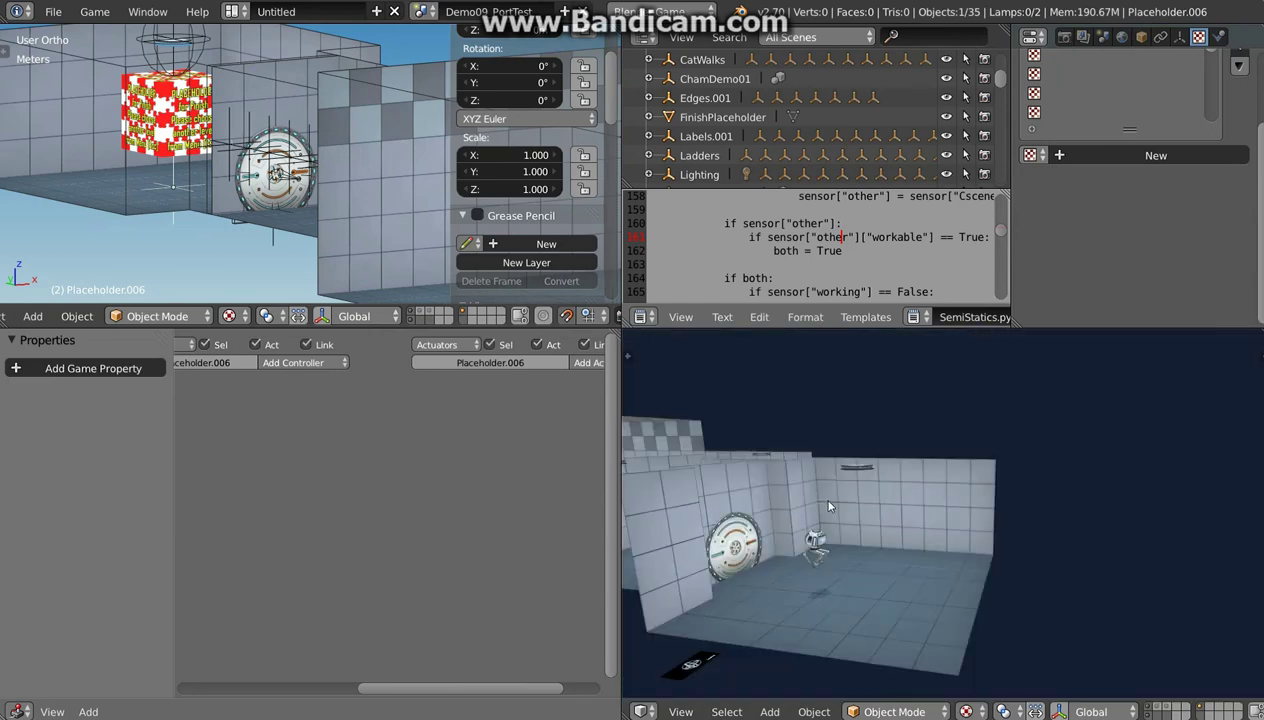
pyautogui.scroll(-3, 998, 520)
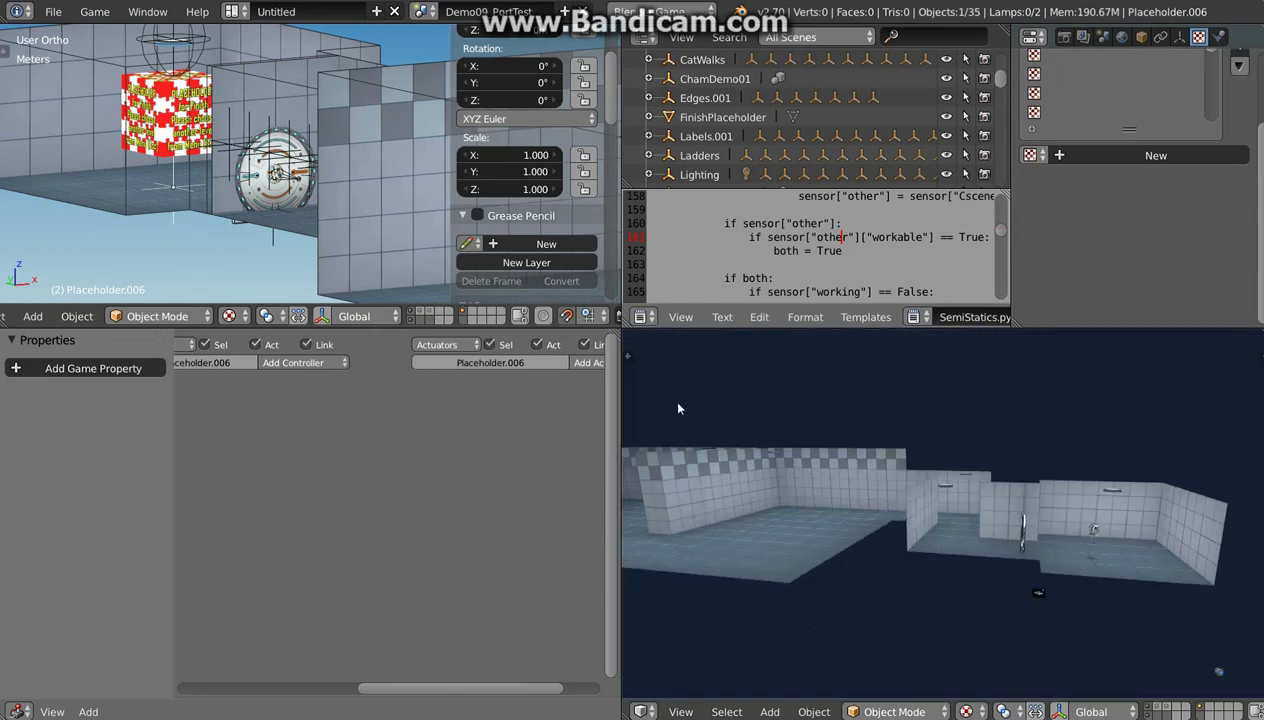
# Step: Switch to the MainMenu scene, frame the Start and Quit buttons, and save over the file
pyautogui.click(437, 13)
pyautogui.click(470, 207)
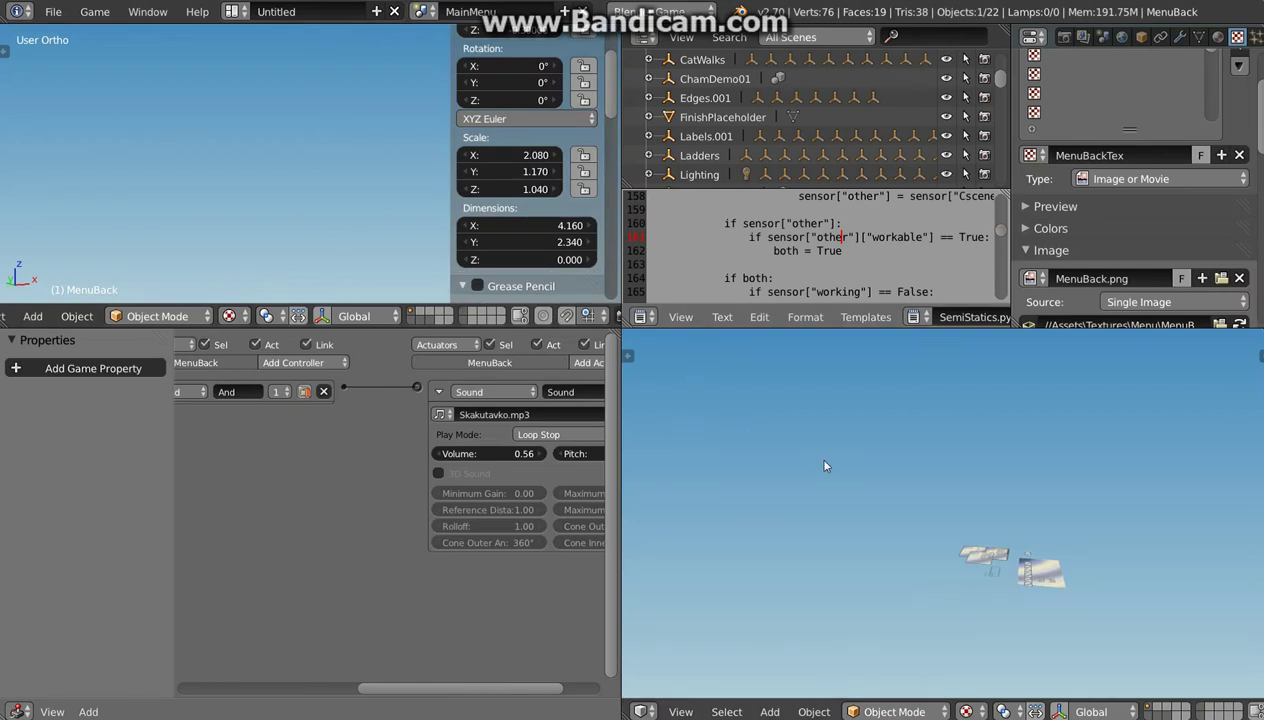
pyautogui.scroll(5, 813, 453)
pyautogui.scroll(5, 929, 578)
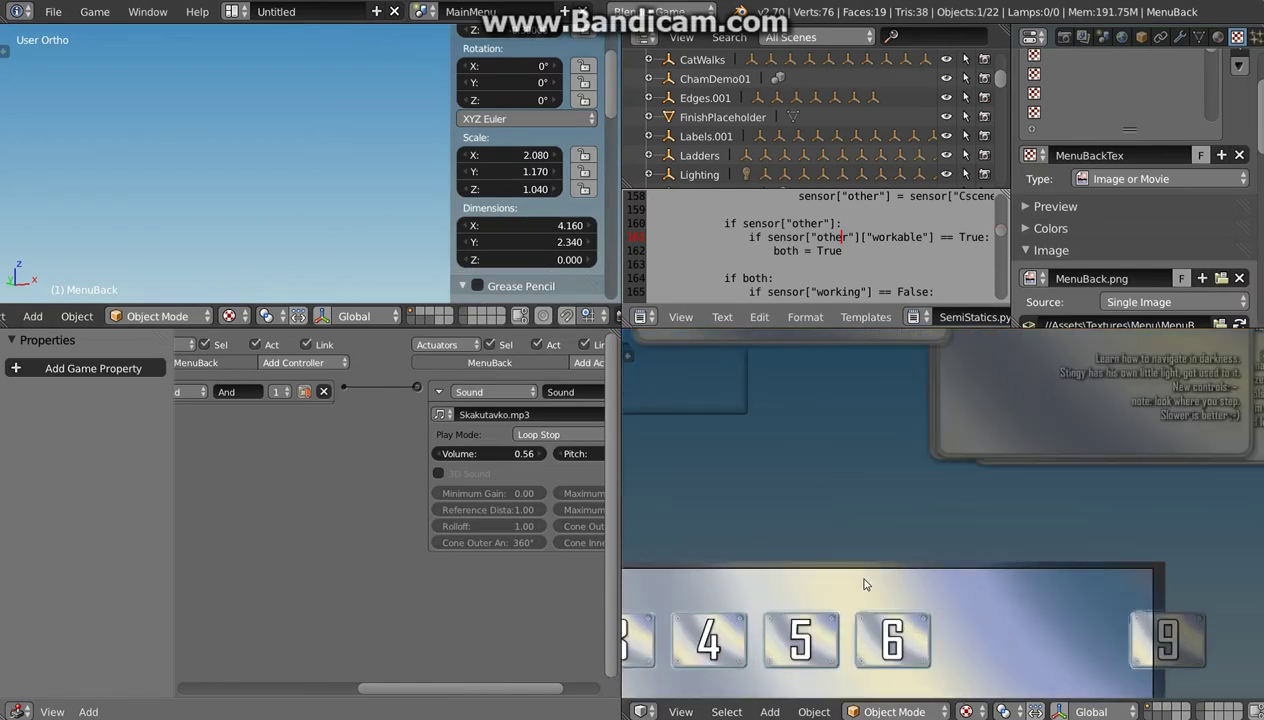
pyautogui.keyDown('shift'); pyautogui.moveTo(866, 584); pyautogui.dragTo(971, 384, button='middle'); pyautogui.keyUp('shift')
pyautogui.hotkey('ctrl', 's')
pyautogui.click(847, 512)
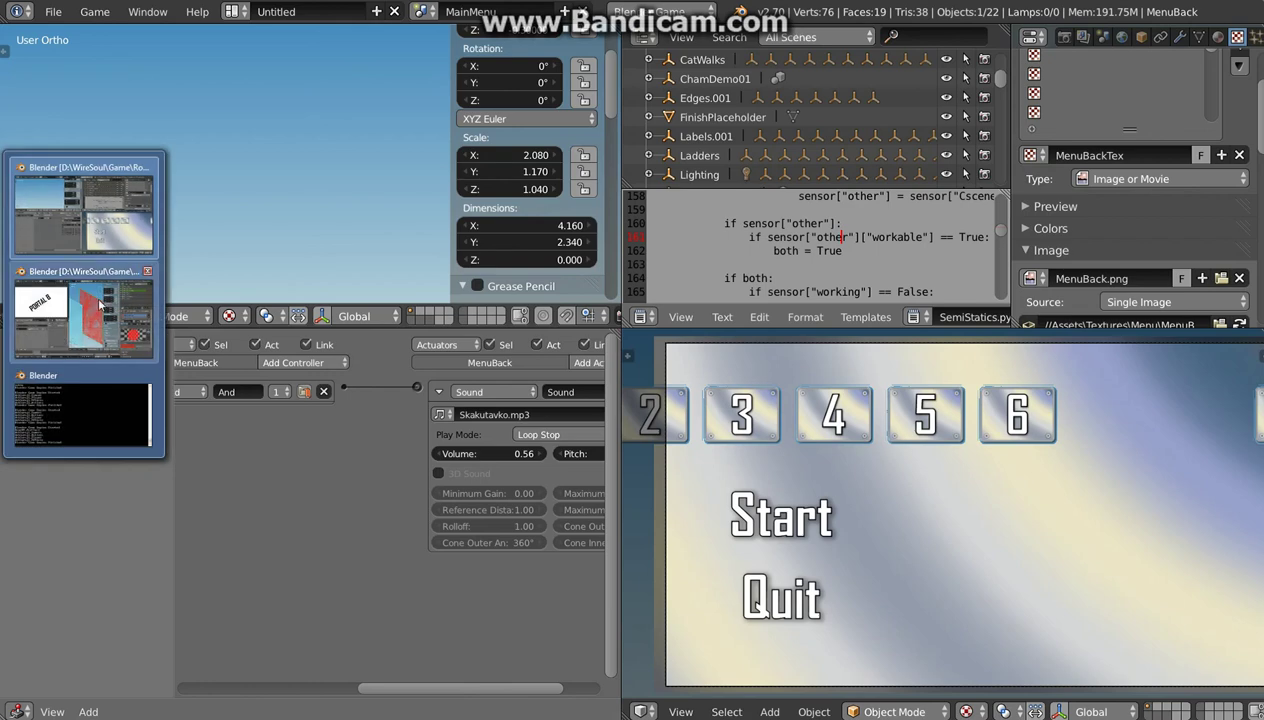
# Step: In Explorer, go from the Game folder into Incub\TO-64\Blend files
pyautogui.click(2, 300)
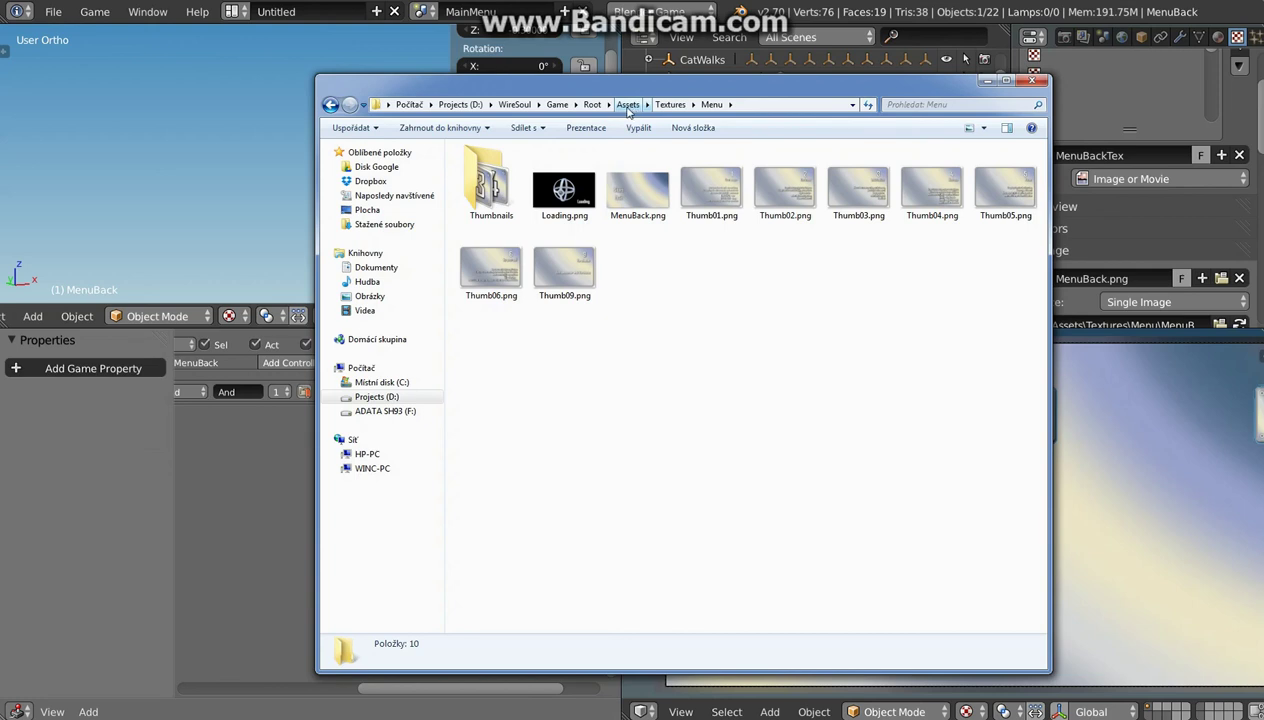
pyautogui.click(568, 107)
pyautogui.doubleClick(485, 178)
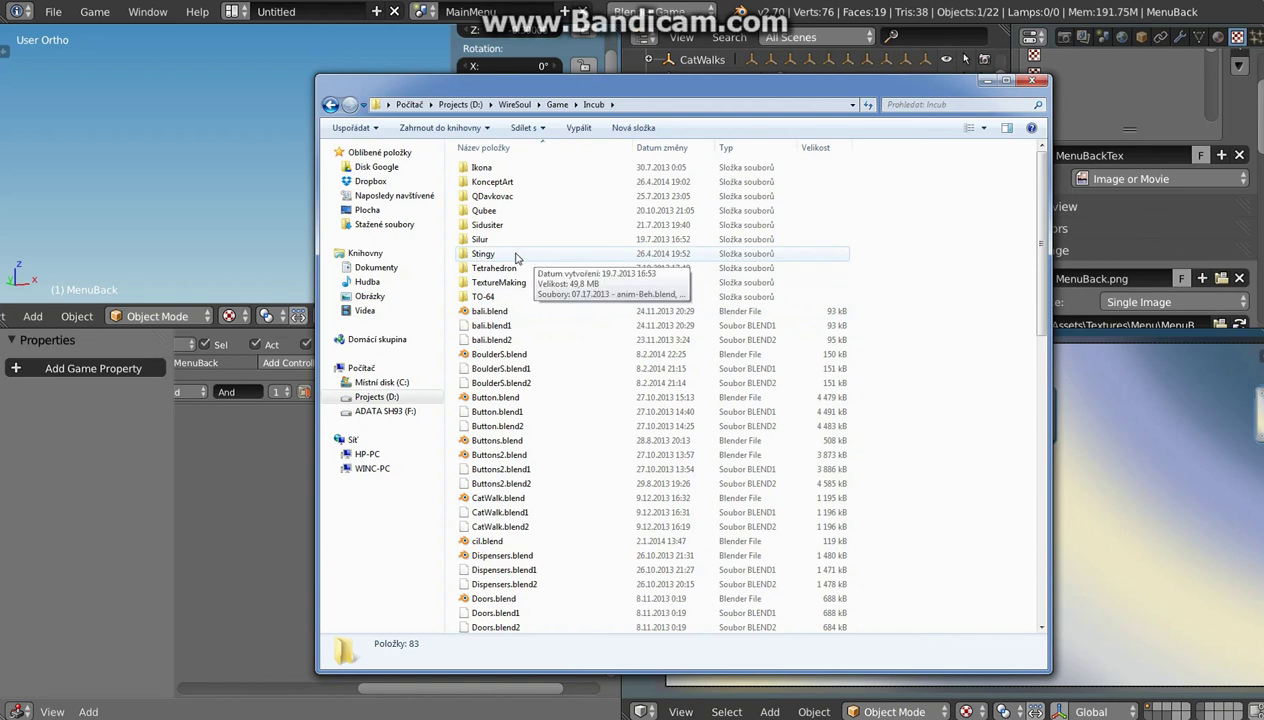
pyautogui.doubleClick(500, 297)
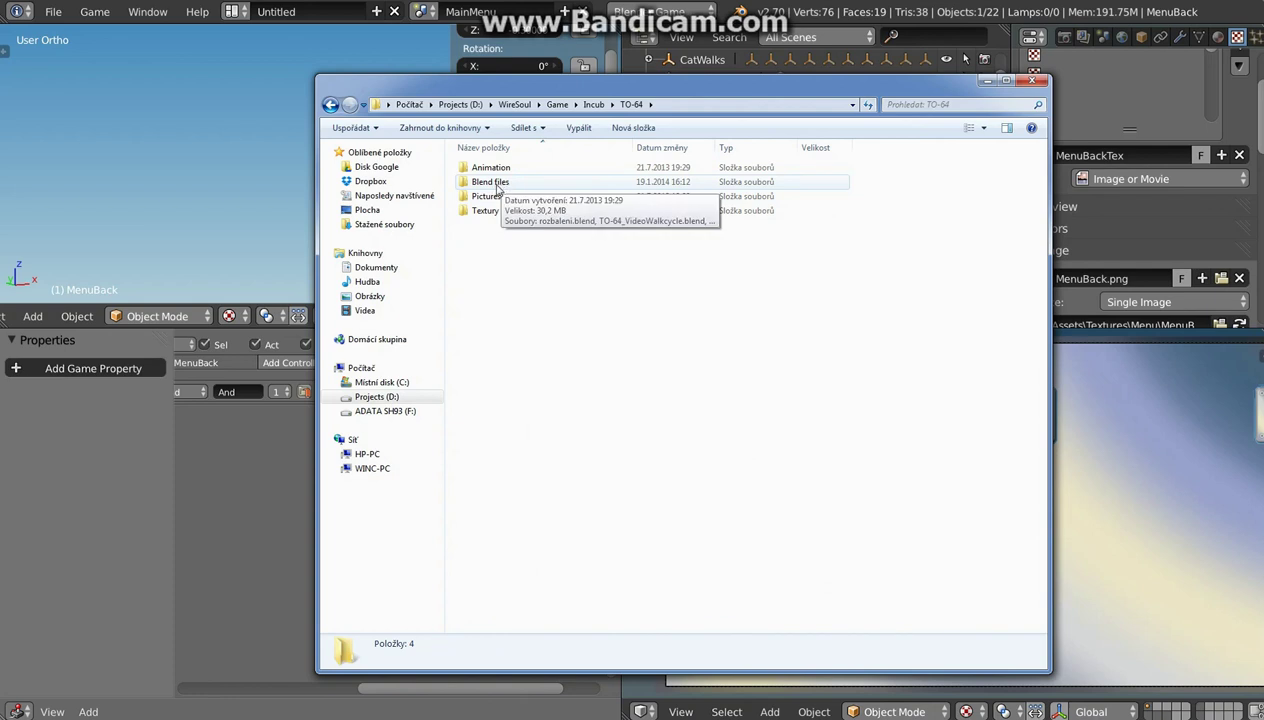
pyautogui.doubleClick(505, 186)
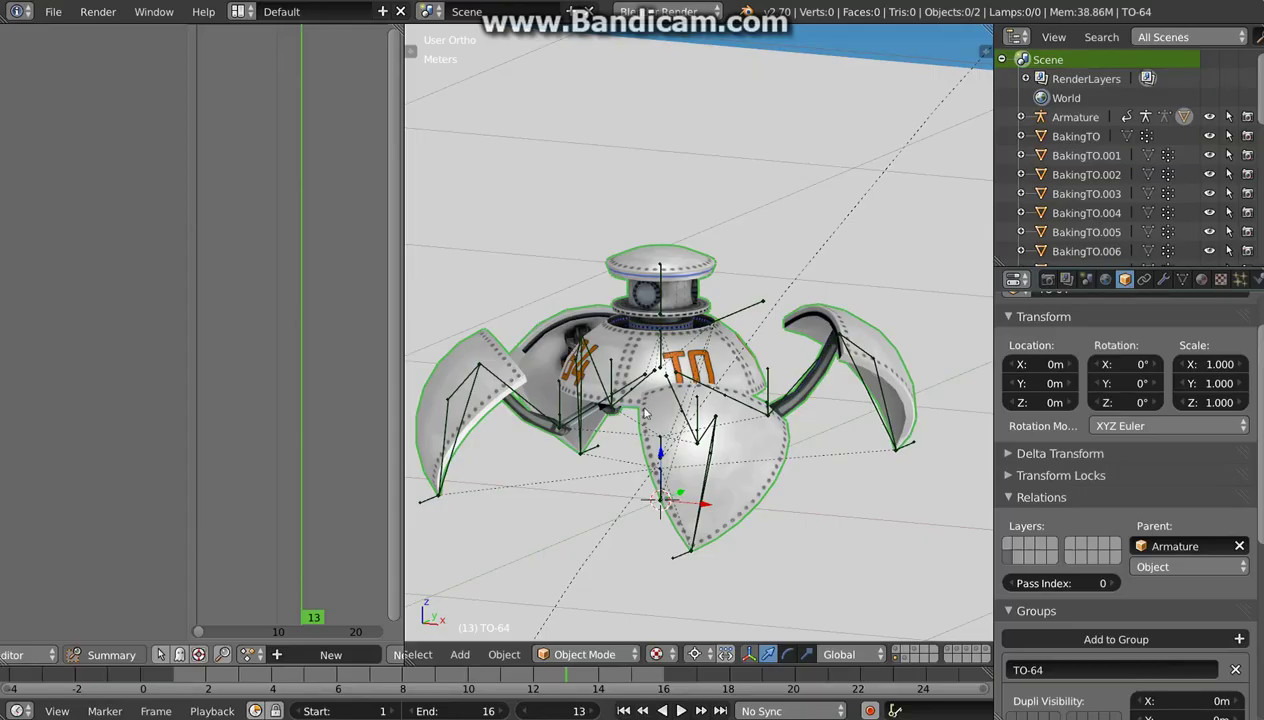
# Step: Orbit and zoom around the TO-64 robot to a lower, frontal close-up
pyautogui.moveTo(640, 410)
pyautogui.mouseDown(button='middle')
pyautogui.moveTo(760, 420)
pyautogui.moveTo(627, 425)
pyautogui.mouseUp(button='middle')
pyautogui.scroll(-3, 745, 435)
pyautogui.scroll(1, 745, 437)
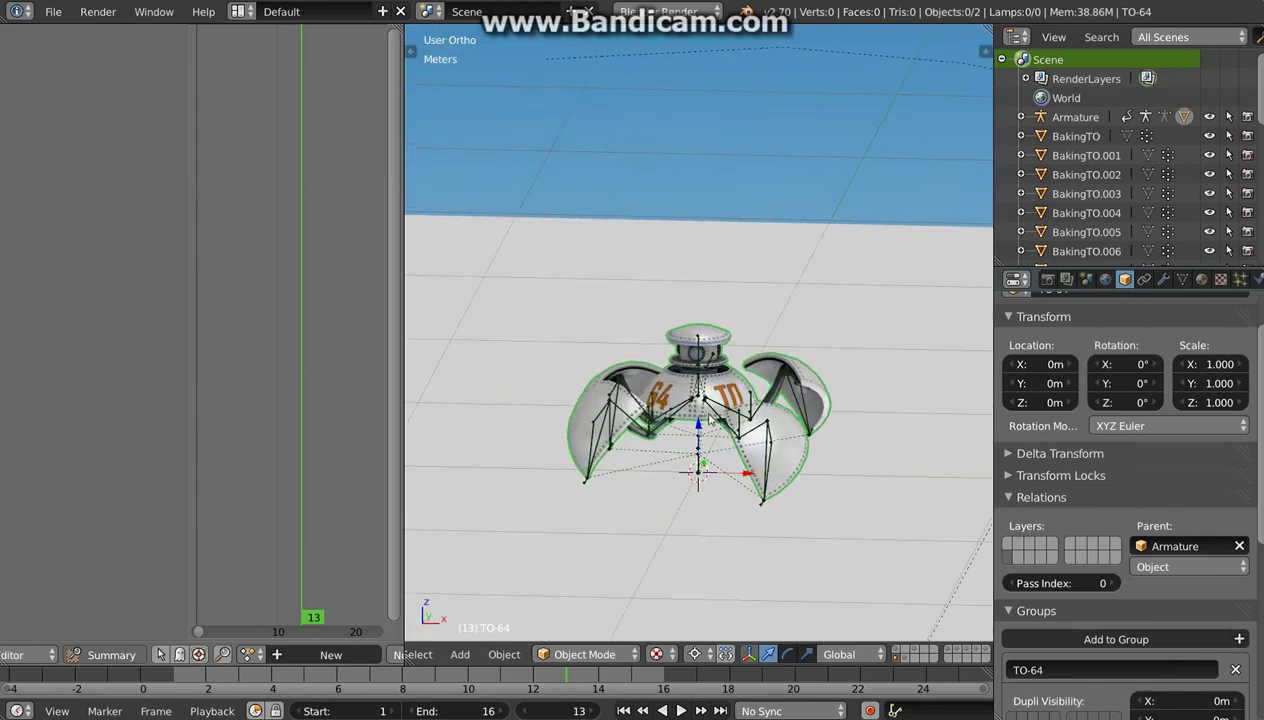
pyautogui.moveTo(708, 418); pyautogui.dragTo(645, 432, button='middle')
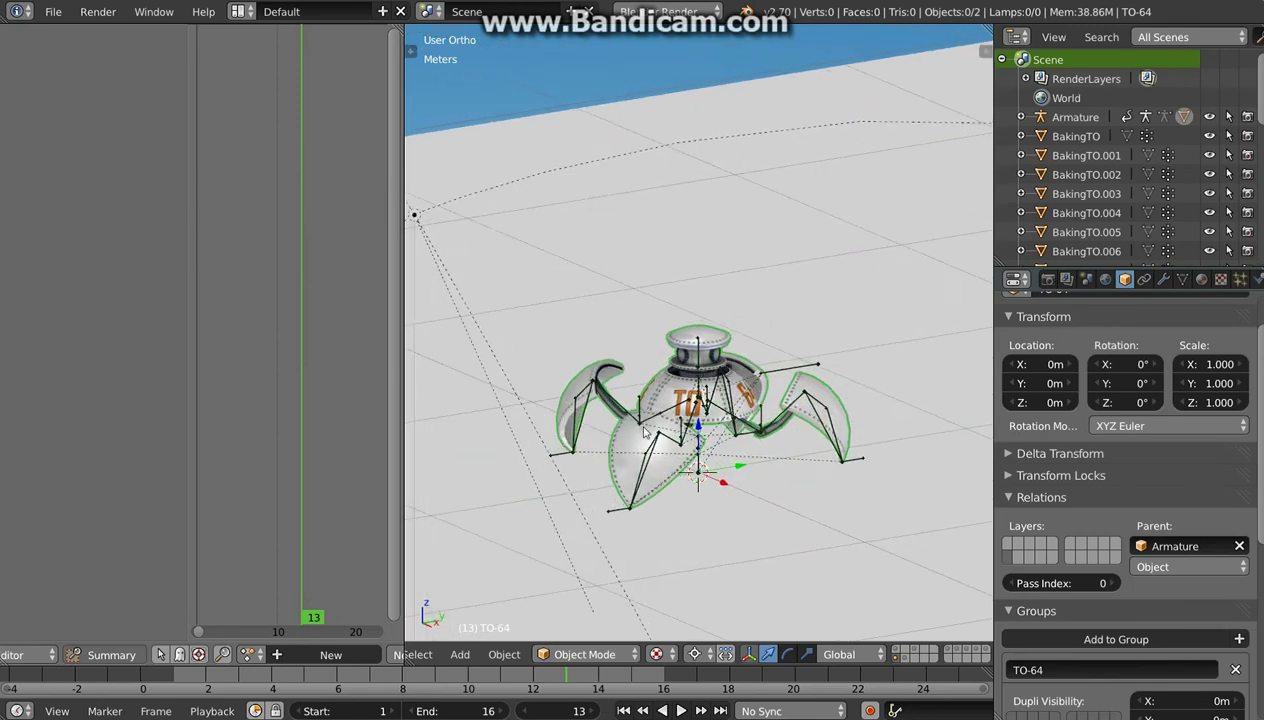
pyautogui.scroll(-2, 644, 430)
pyautogui.scroll(-1, 650, 428)
pyautogui.scroll(3, 670, 427)
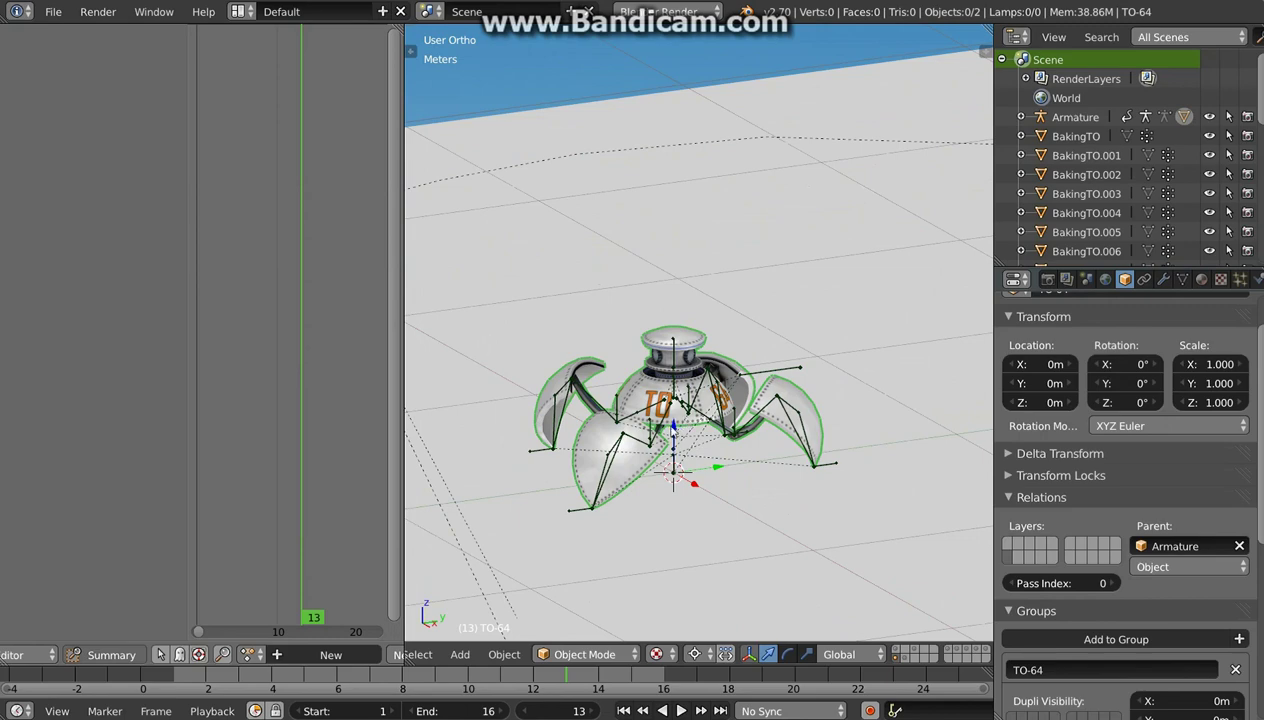
pyautogui.moveTo(670, 418)
pyautogui.mouseDown(button='middle')
pyautogui.moveTo(704, 412)
pyautogui.moveTo(668, 404)
pyautogui.moveTo(678, 420)
pyautogui.moveTo(689, 405)
pyautogui.mouseUp(button='middle')
pyautogui.scroll(2, 679, 423)
pyautogui.scroll(-3, 689, 405)
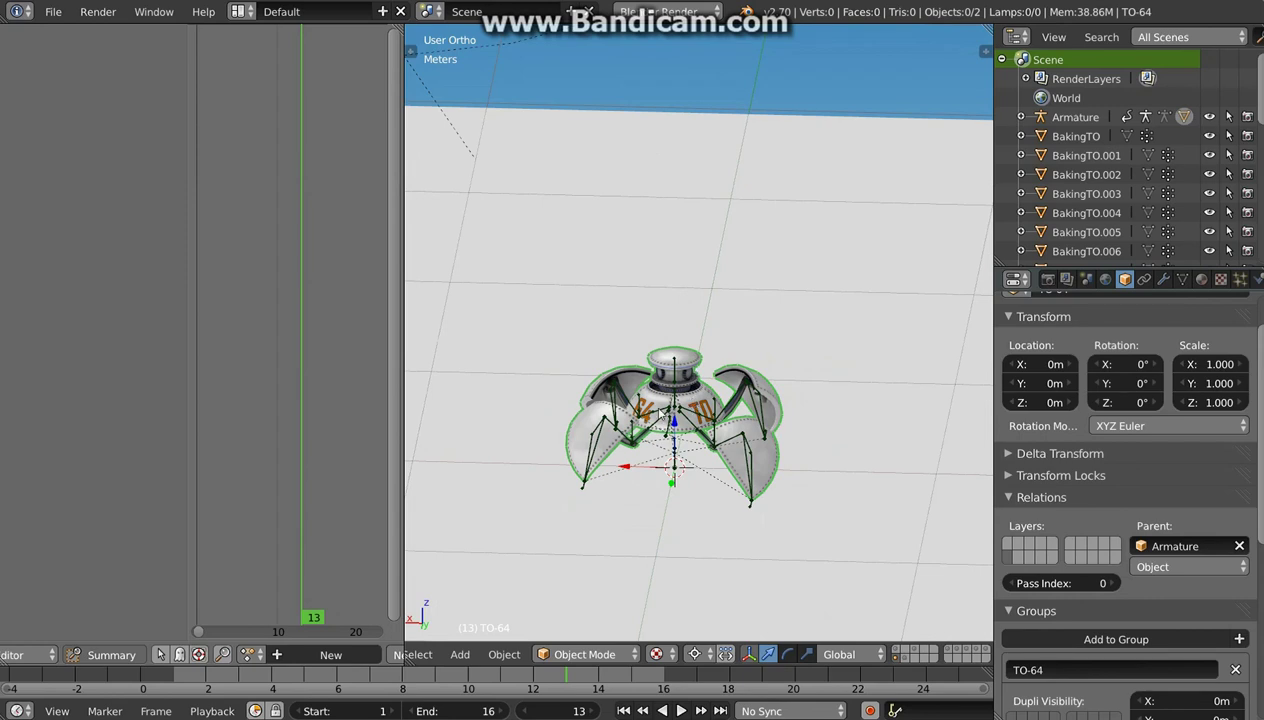
pyautogui.moveTo(689, 405); pyautogui.dragTo(738, 403, button='middle')
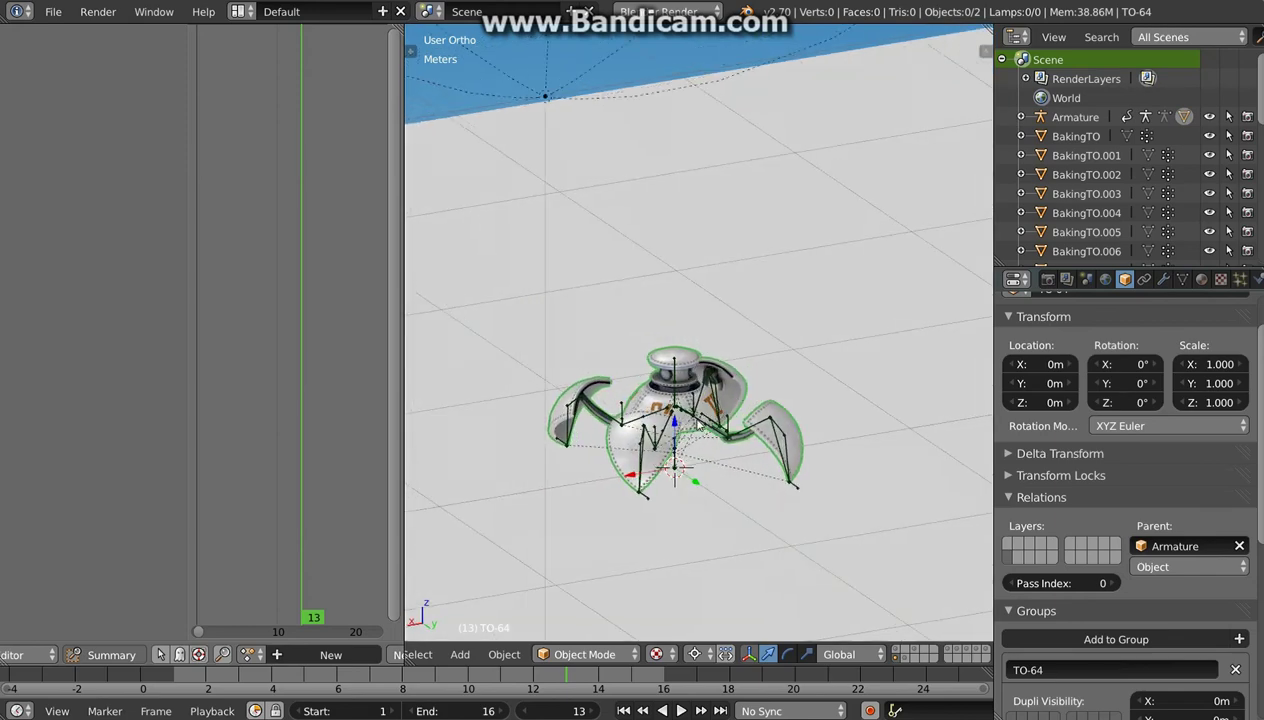
pyautogui.moveTo(698, 424); pyautogui.dragTo(690, 445, button='middle')
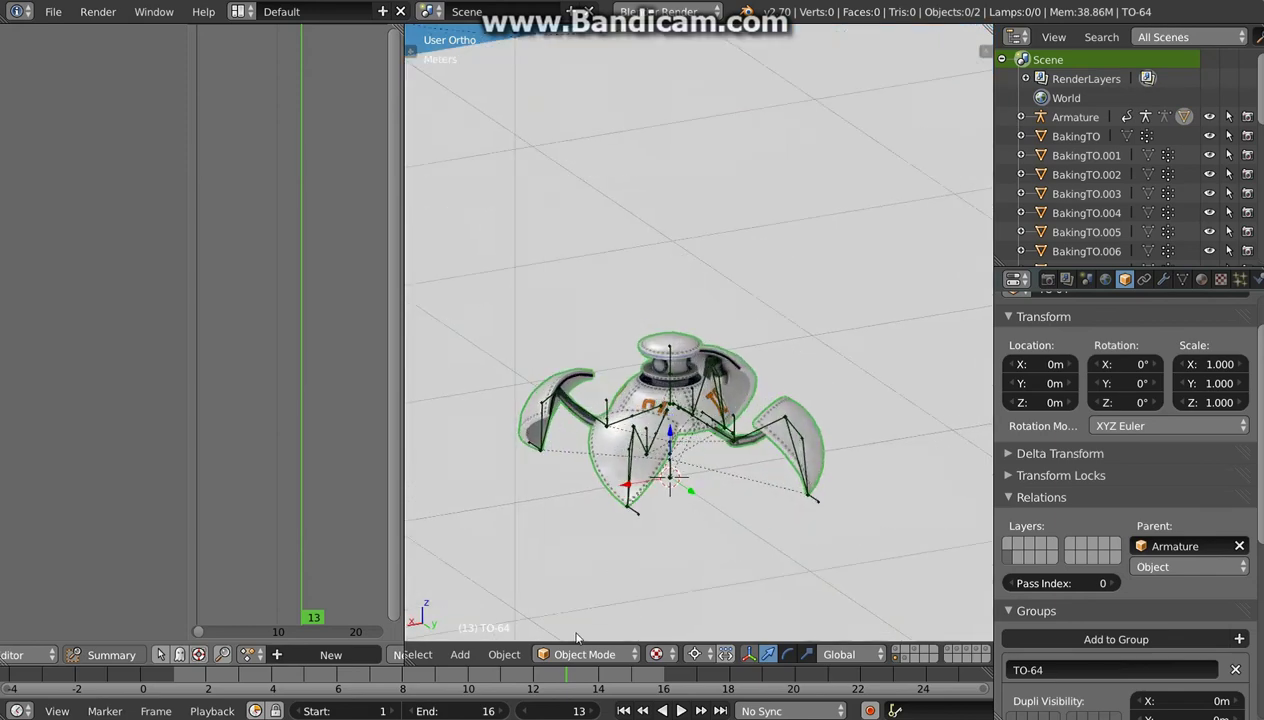
# Step: Play the robot's walk animation, stop it at frame 10, and widen the left editor
pyautogui.click(681, 710)
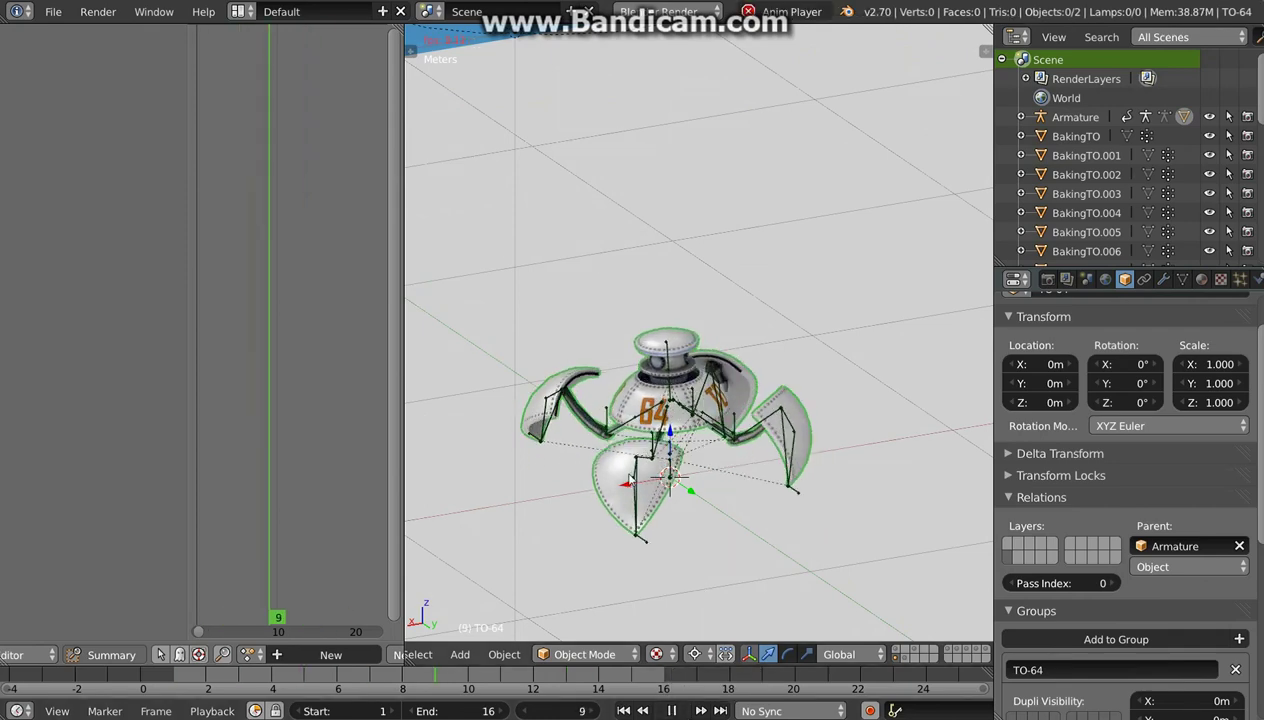
pyautogui.moveTo(709, 511); pyautogui.dragTo(766, 484, button='middle')
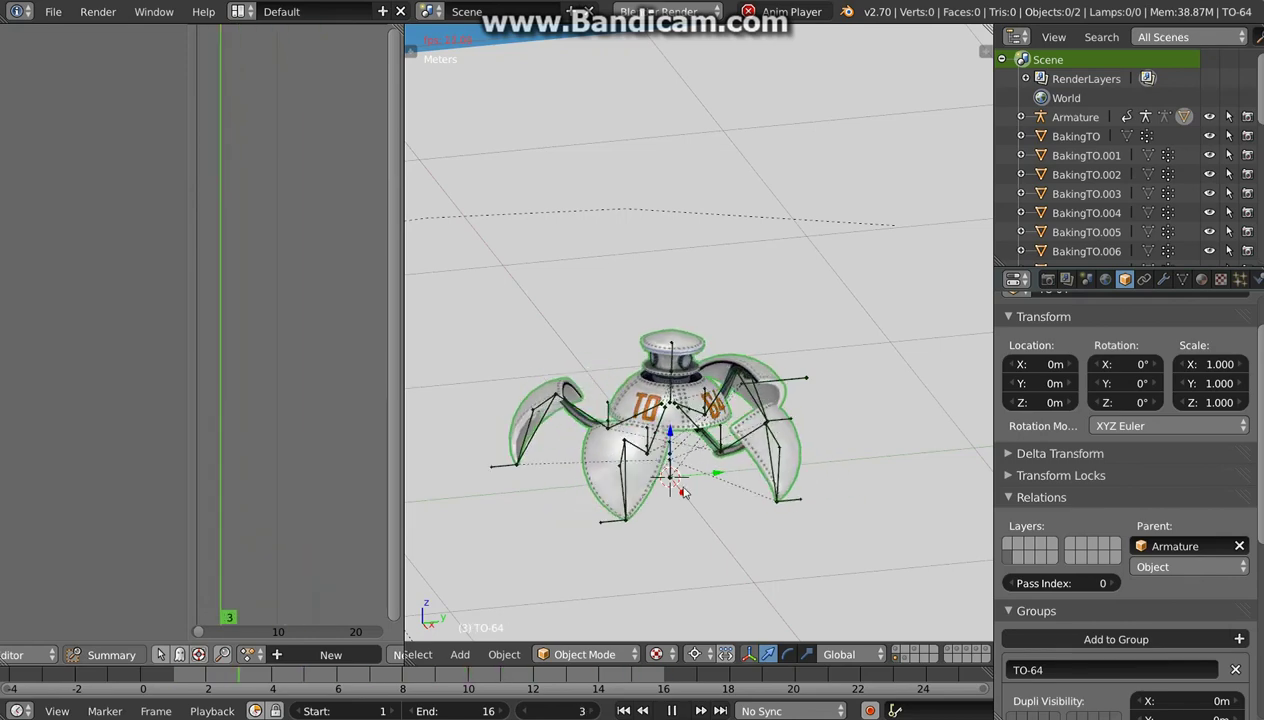
pyautogui.click(674, 711)
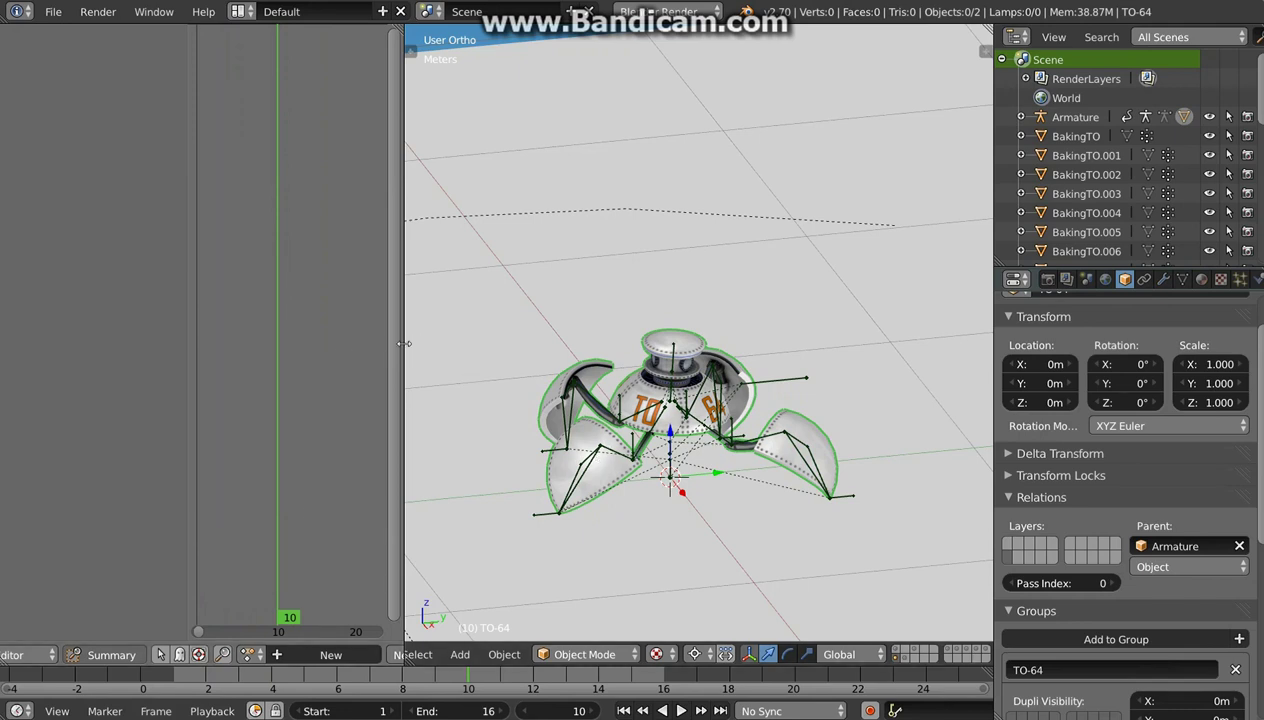
pyautogui.moveTo(422, 343); pyautogui.dragTo(467, 345)
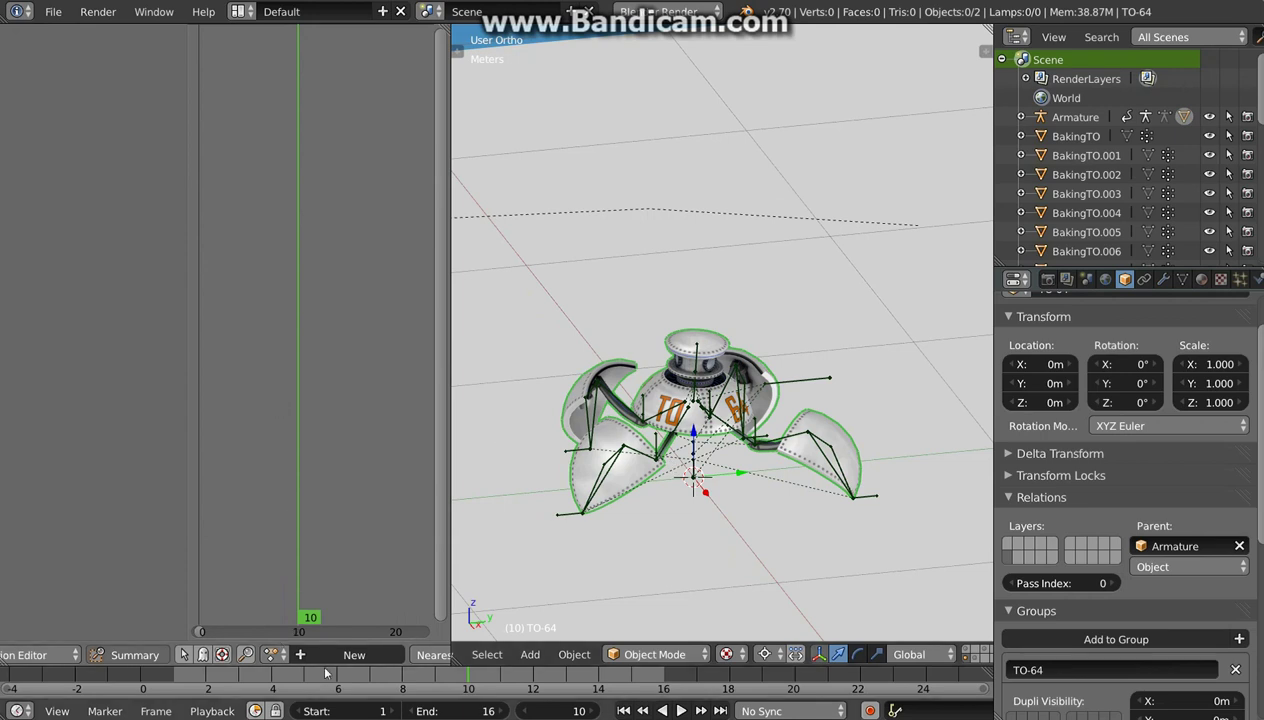
# Step: Assign the Assemble action to the robot's armature and scrub frames 4, 7 and 16
pyautogui.click(270, 655)
pyautogui.click(303, 460)
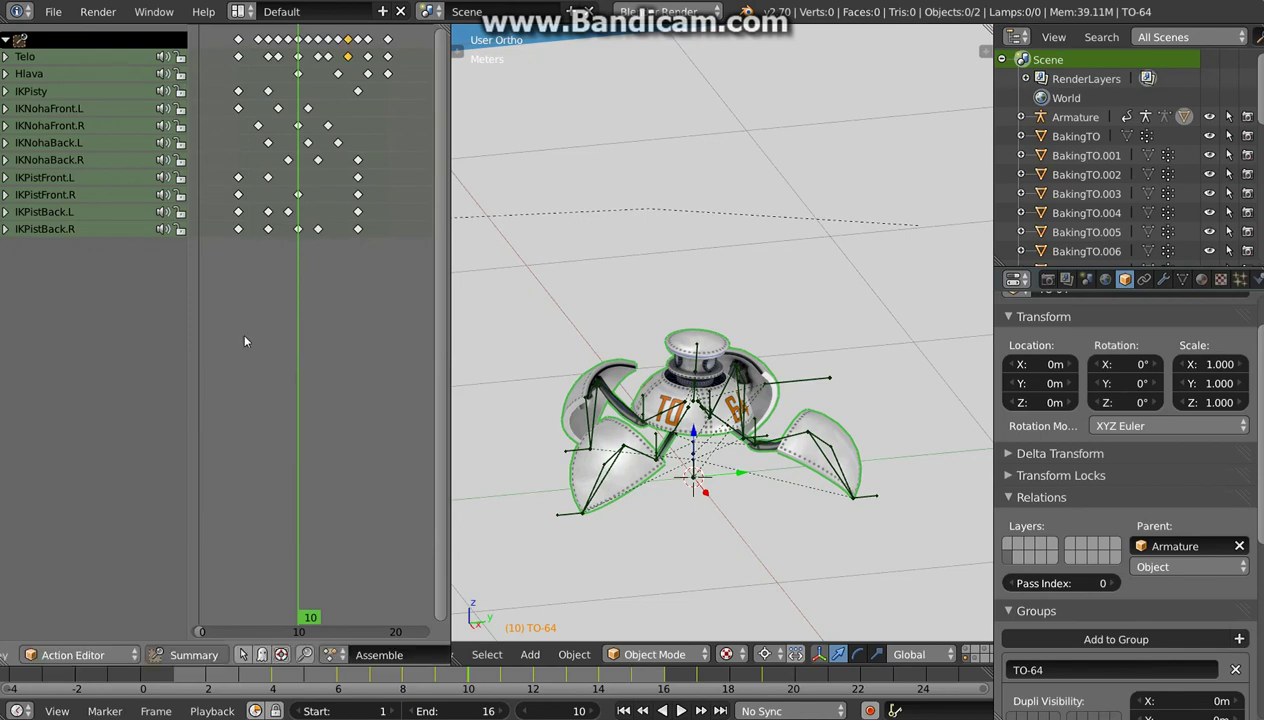
pyautogui.moveTo(267, 333); pyautogui.dragTo(237, 333)
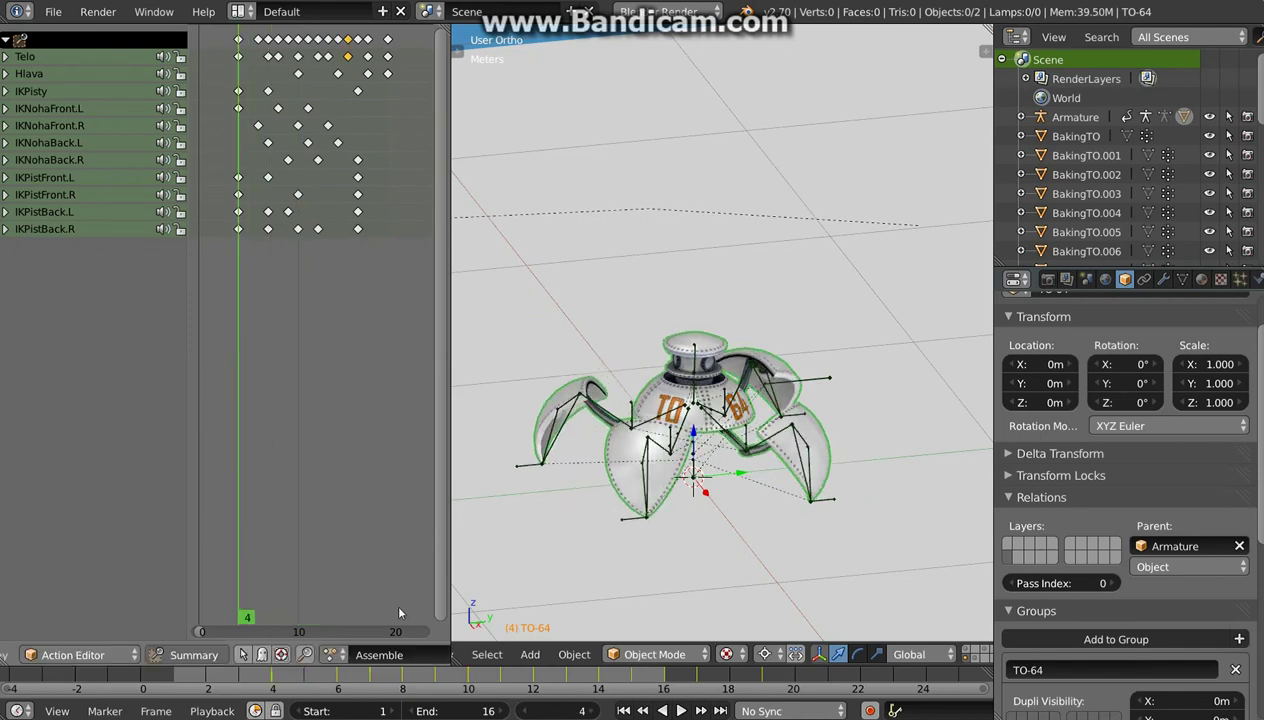
pyautogui.rightClick(658, 449)
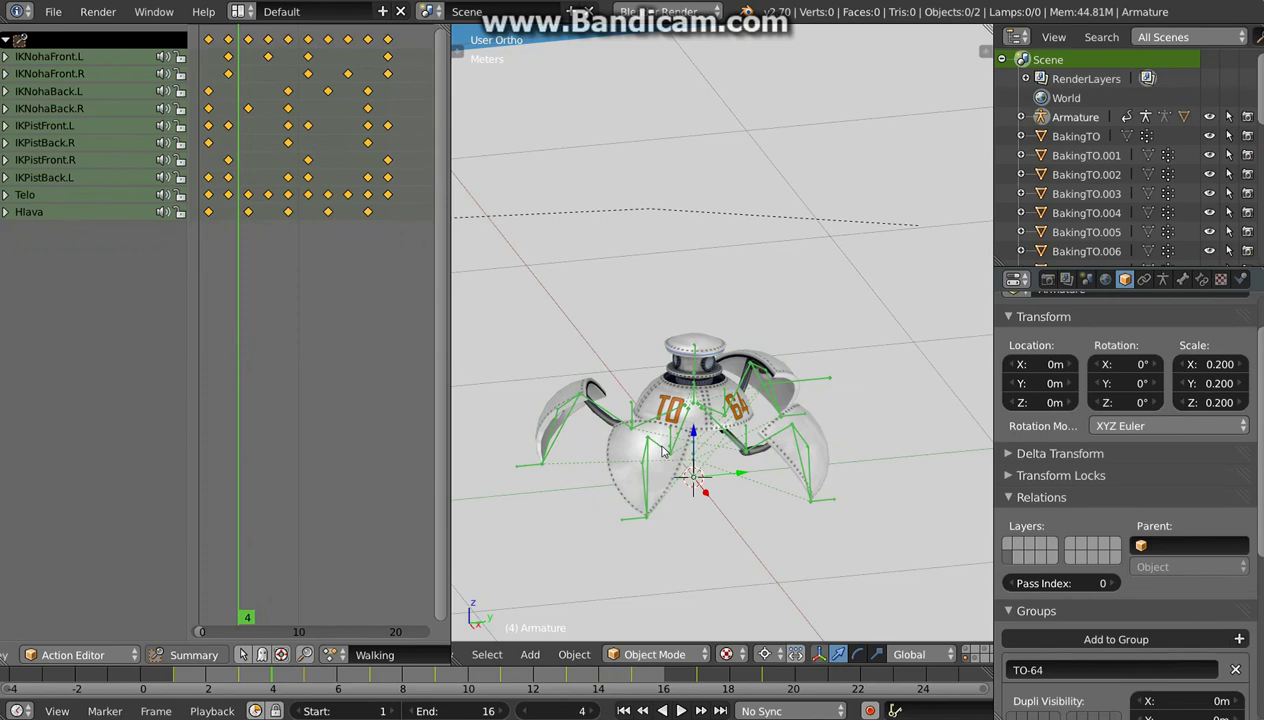
pyautogui.click(338, 655)
pyautogui.click(365, 462)
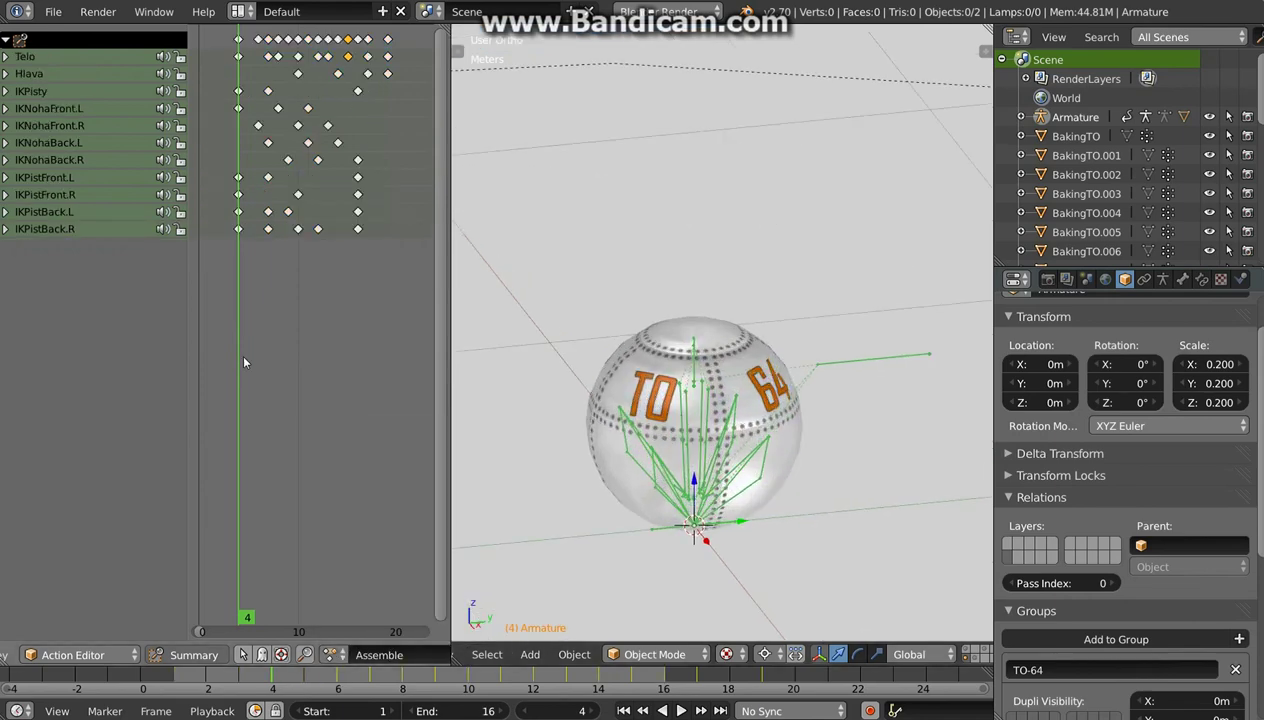
pyautogui.click(270, 352)
pyautogui.moveTo(283, 357)
pyautogui.mouseDown()
pyautogui.moveTo(314, 350)
pyautogui.moveTo(238, 353)
pyautogui.mouseUp()
pyautogui.click(336, 654)
pyautogui.moveTo(232, 465)
pyautogui.mouseDown()
pyautogui.moveTo(335, 467)
pyautogui.moveTo(367, 481)
pyautogui.moveTo(400, 470)
pyautogui.moveTo(266, 474)
pyautogui.moveTo(237, 488)
pyautogui.mouseUp()
# Step: Zoom out and orbit around the robot's sphere form
pyautogui.scroll(-2, 690, 535)
pyautogui.moveTo(690, 535)
pyautogui.mouseDown(button='middle')
pyautogui.moveTo(727, 418)
pyautogui.moveTo(655, 446)
pyautogui.moveTo(686, 447)
pyautogui.moveTo(700, 420)
pyautogui.moveTo(710, 435)
pyautogui.mouseUp(button='middle')
pyautogui.scroll(3, 692, 432)
pyautogui.scroll(-2, 710, 435)
pyautogui.scroll(-1, 727, 437)
pyautogui.scroll(1, 727, 437)
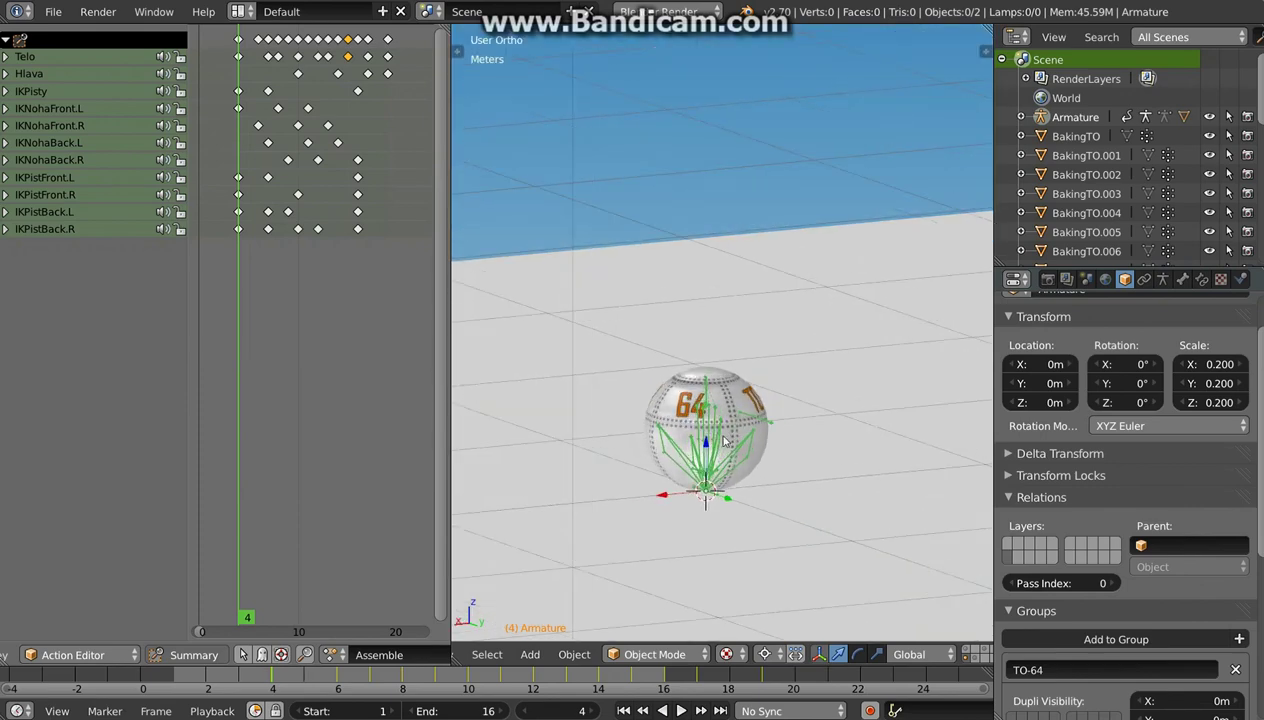
pyautogui.moveTo(721, 452); pyautogui.dragTo(718, 428, button='middle')
pyautogui.scroll(1, 745, 454)
pyautogui.scroll(-1, 742, 452)
pyautogui.scroll(-1, 735, 452)
pyautogui.scroll(1, 735, 452)
pyautogui.moveTo(735, 452); pyautogui.dragTo(799, 465, button='middle')
# Step: Turn to a side view showing the TO 64 lettering on the sphere and zoom in
pyautogui.press('KP_4')
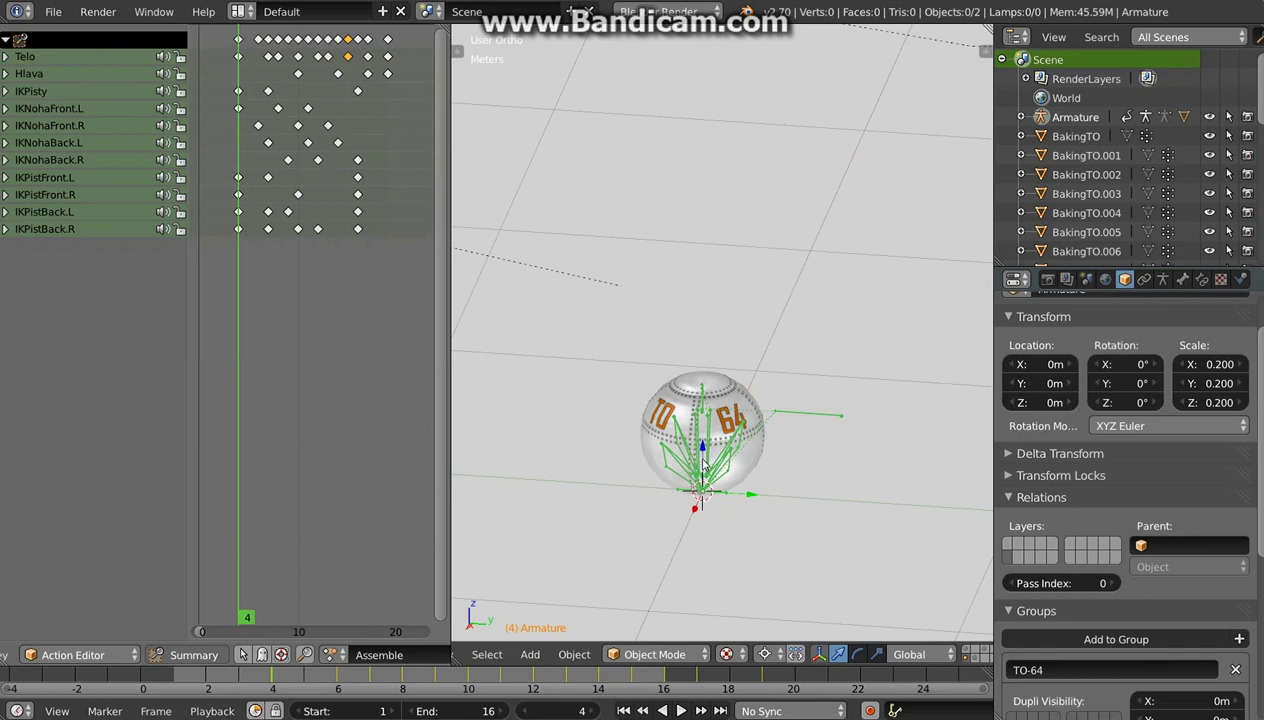
pyautogui.moveTo(704, 463); pyautogui.dragTo(797, 449, button='middle')
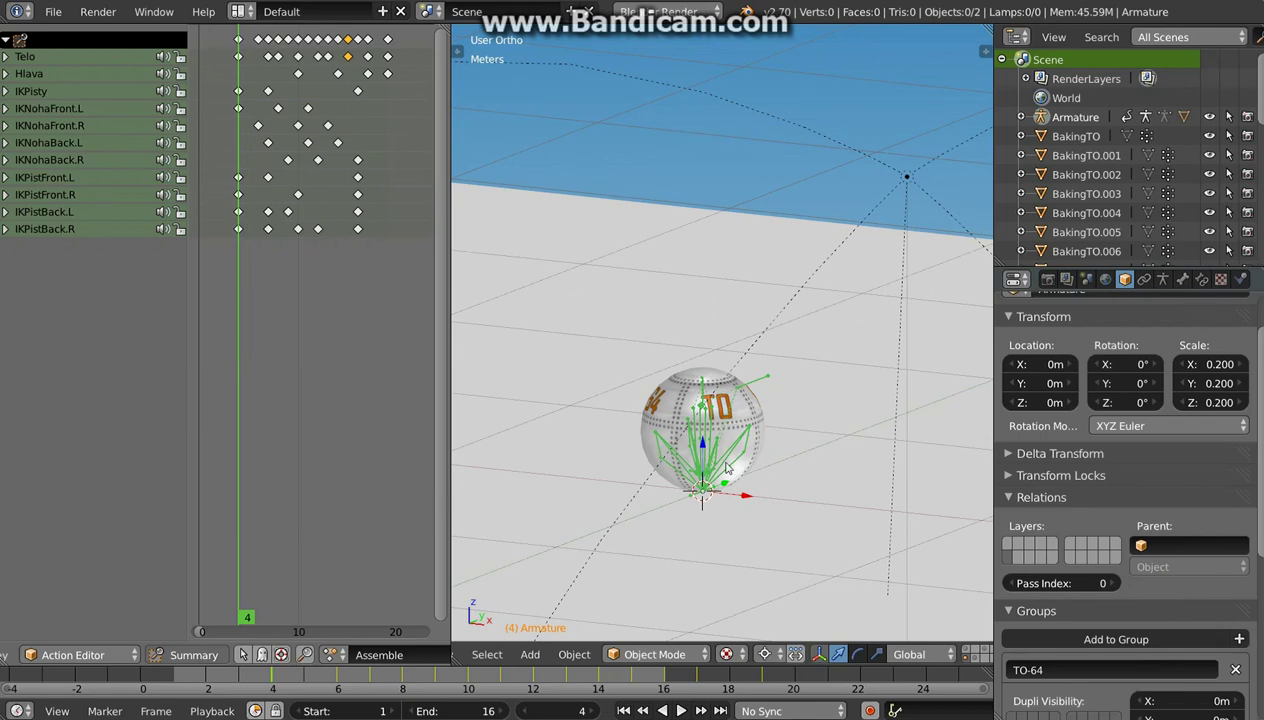
pyautogui.moveTo(693, 460)
pyautogui.mouseDown(button='middle')
pyautogui.moveTo(784, 477)
pyautogui.moveTo(732, 474)
pyautogui.moveTo(725, 450)
pyautogui.mouseUp(button='middle')
pyautogui.scroll(1, 717, 479)
pyautogui.scroll(2, 717, 479)
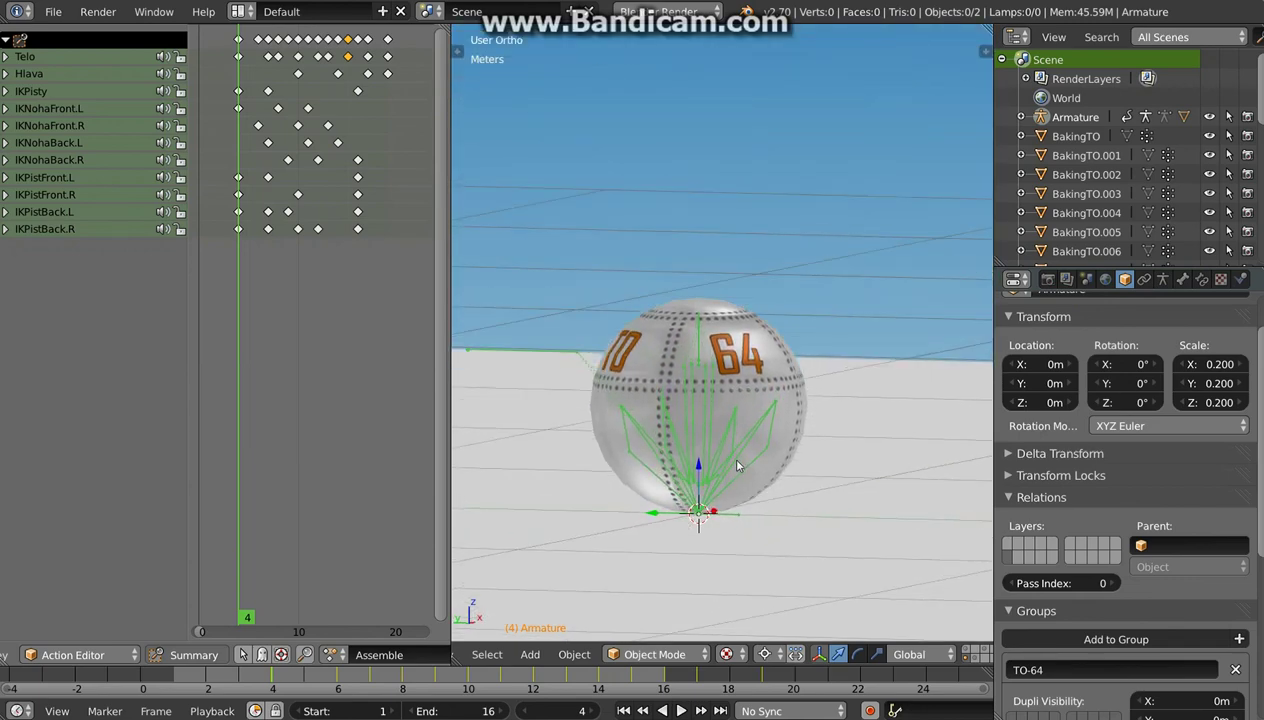